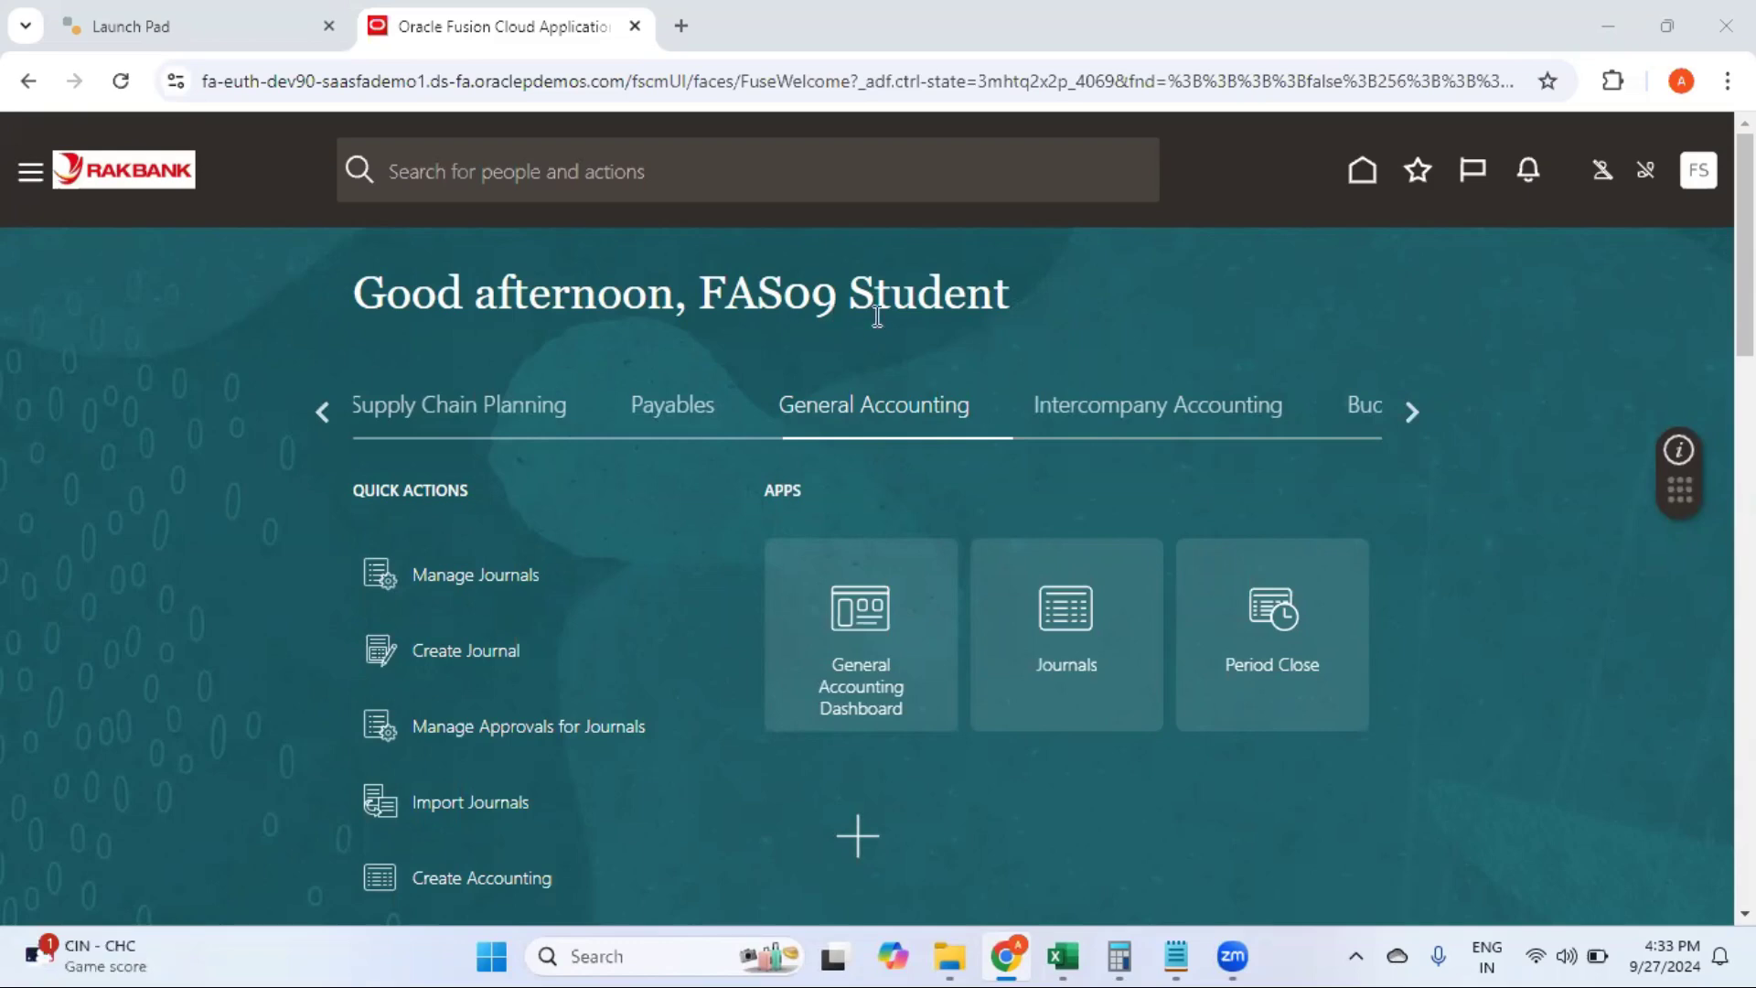
Step: Open Setup and Maintenance and go to its setup task search page
left_click(1701, 174)
left_click(1310, 563)
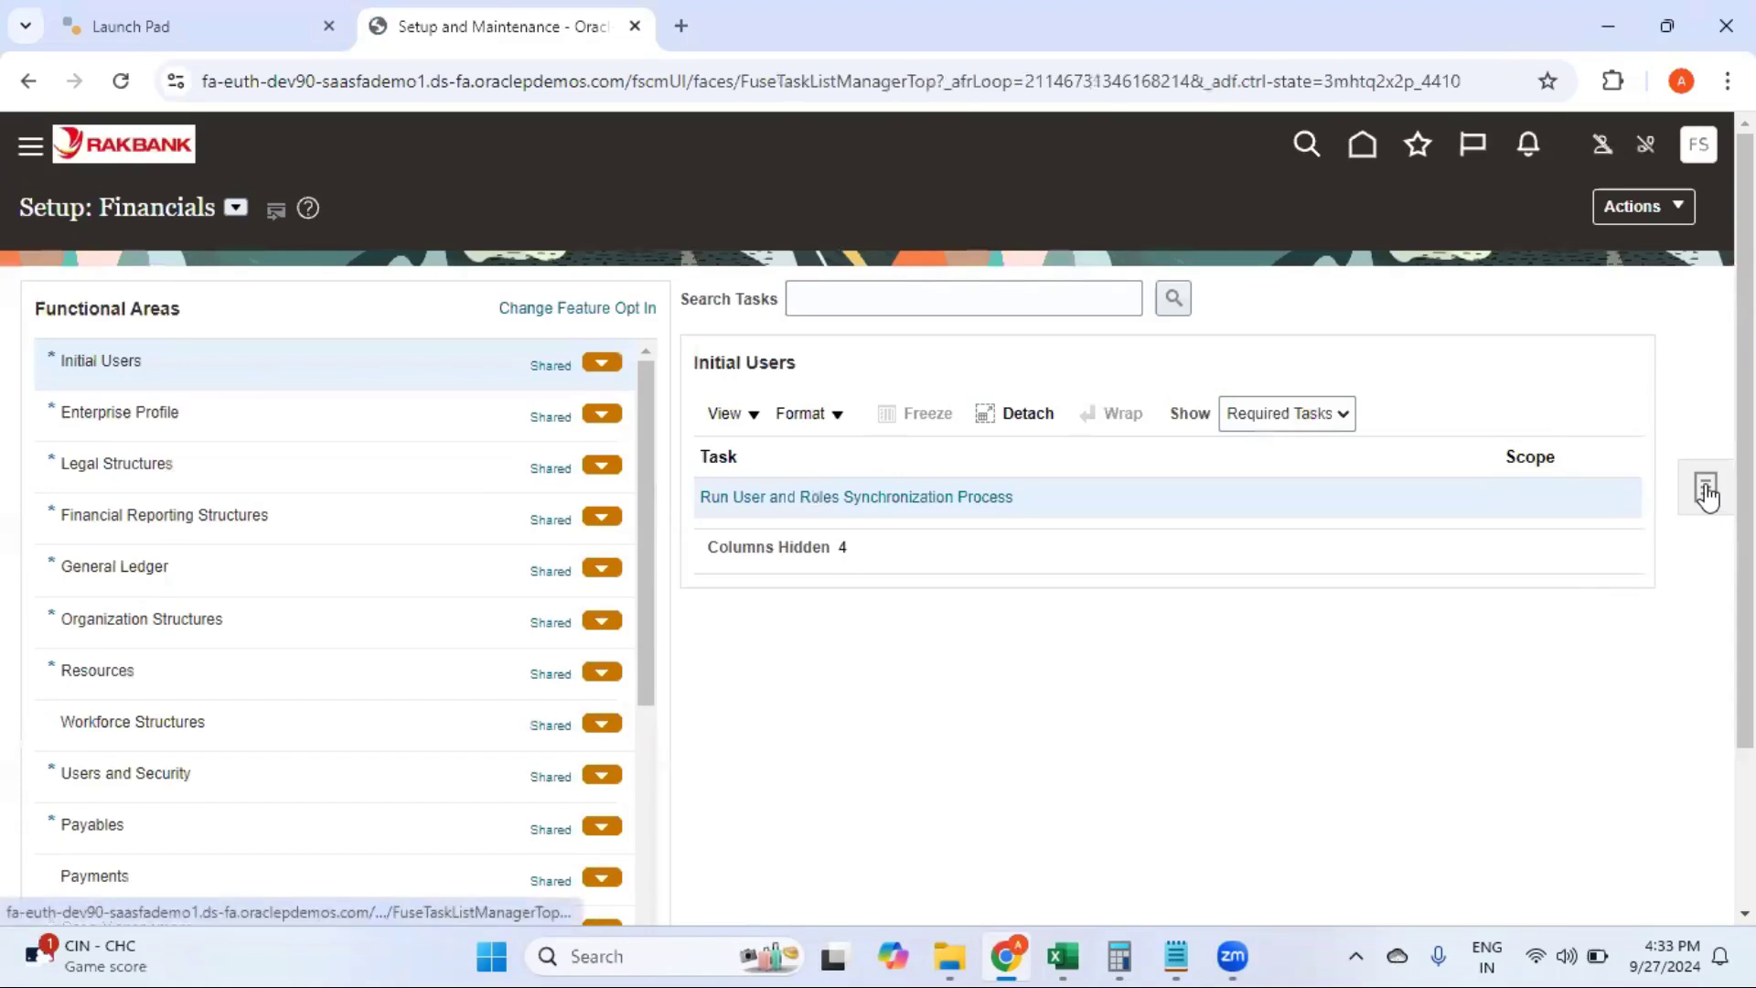
left_click(1707, 495)
left_click(1524, 571)
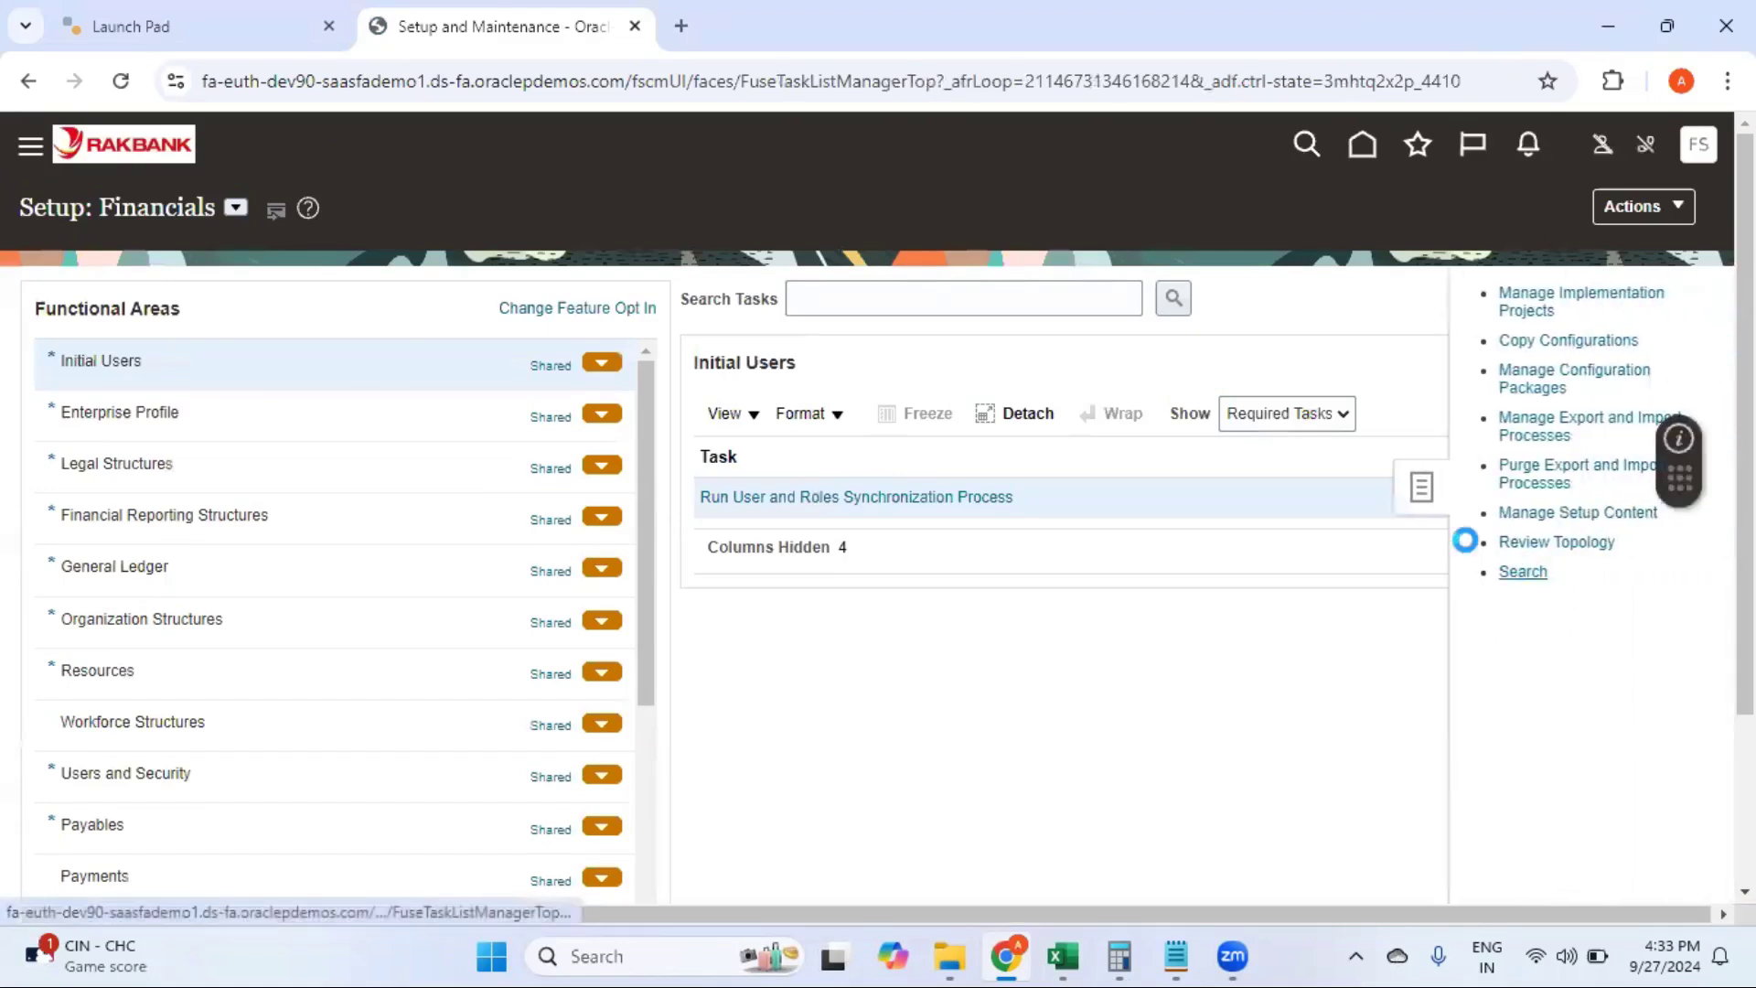
Step: Search the setup tasks for "Manage Data Access" and open Manage Data Access for Users
left_click(617, 308)
type("Manage Data Access")
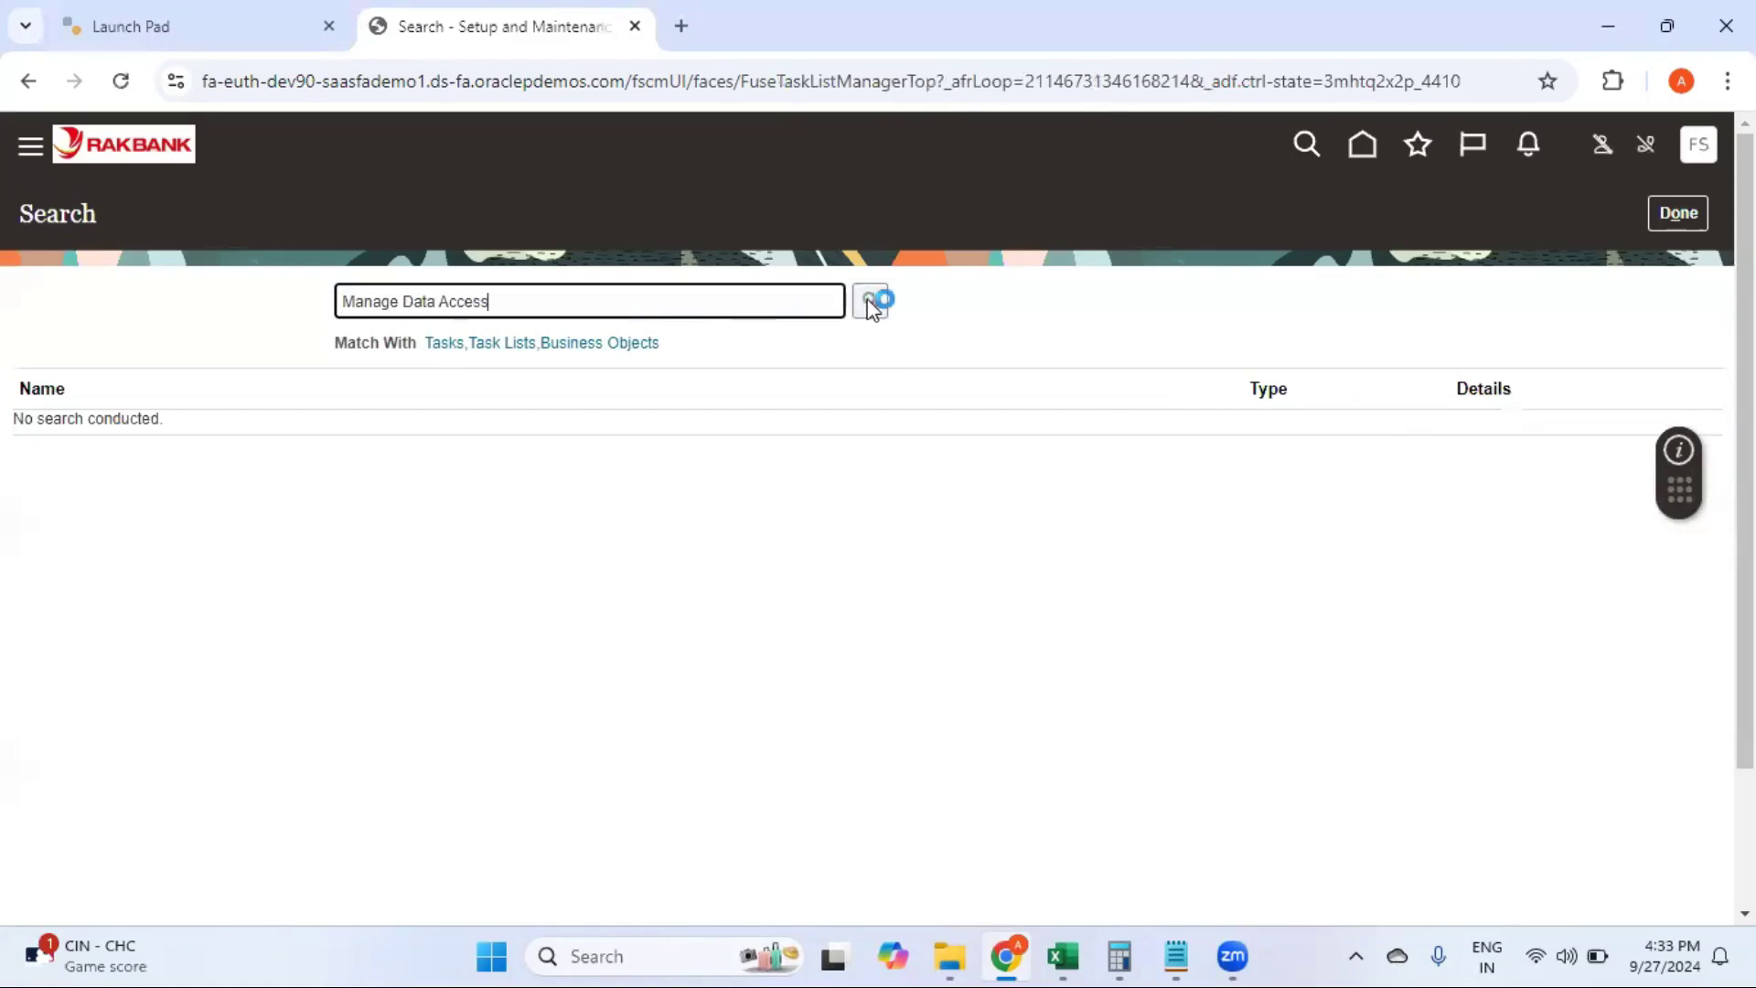
left_click(869, 301)
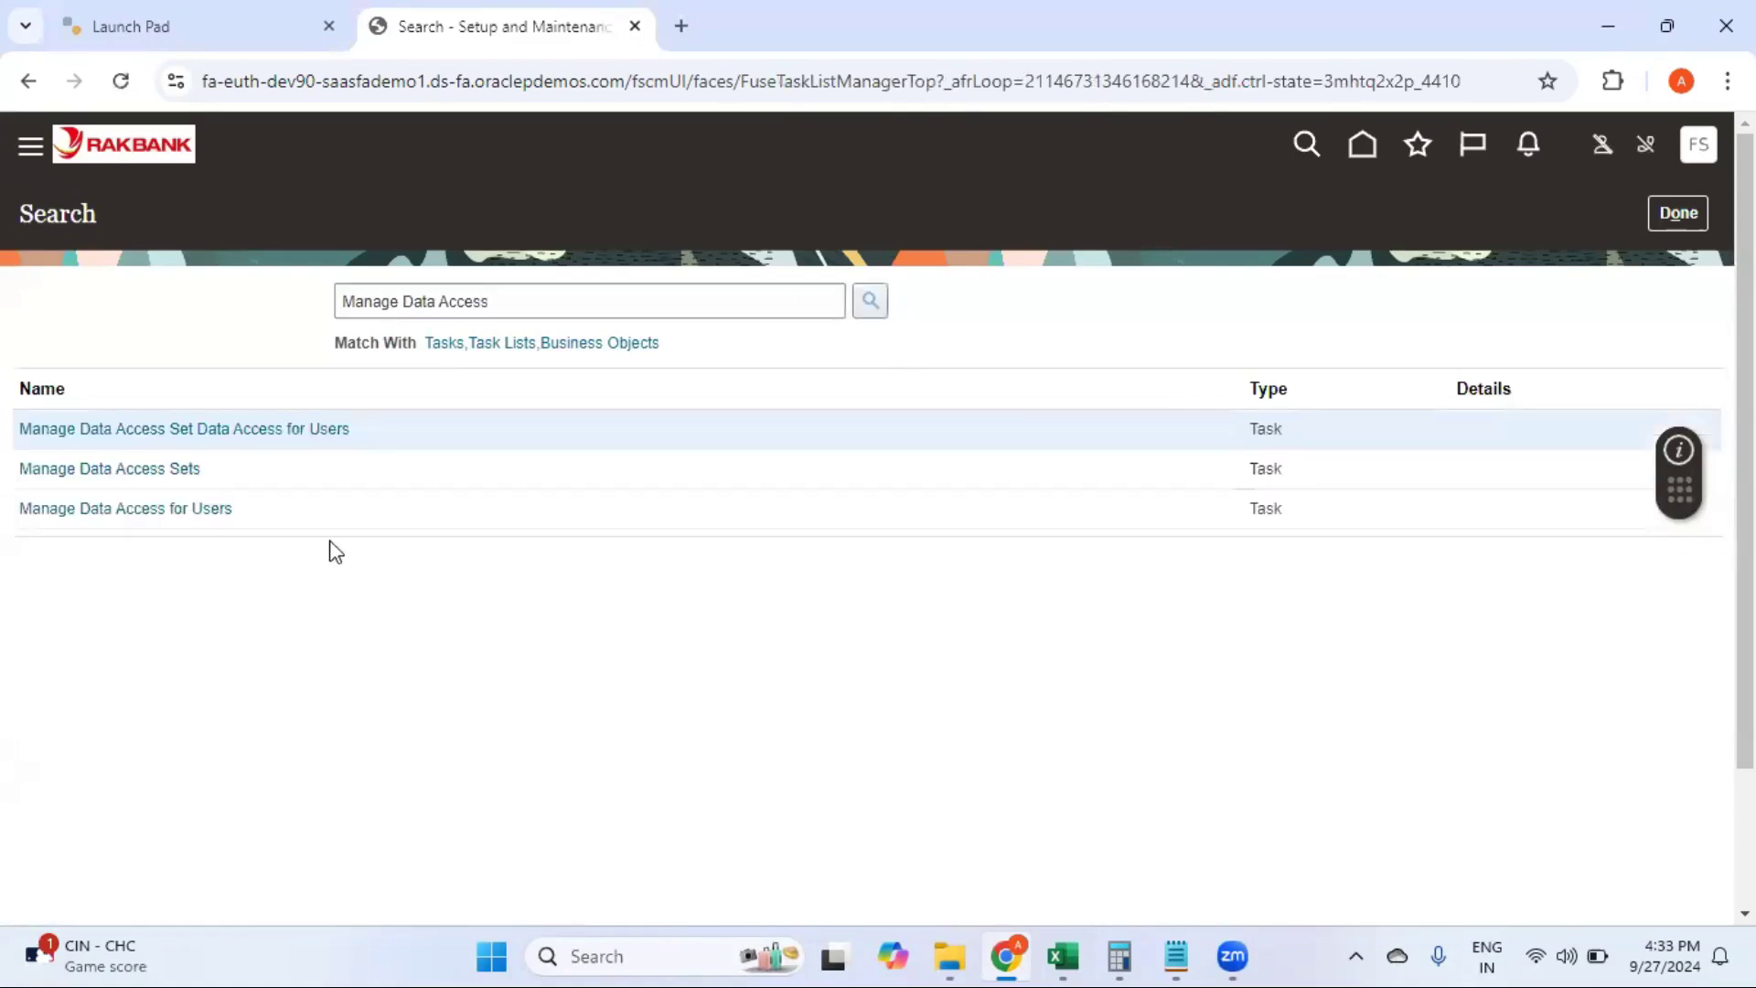
left_click(217, 519)
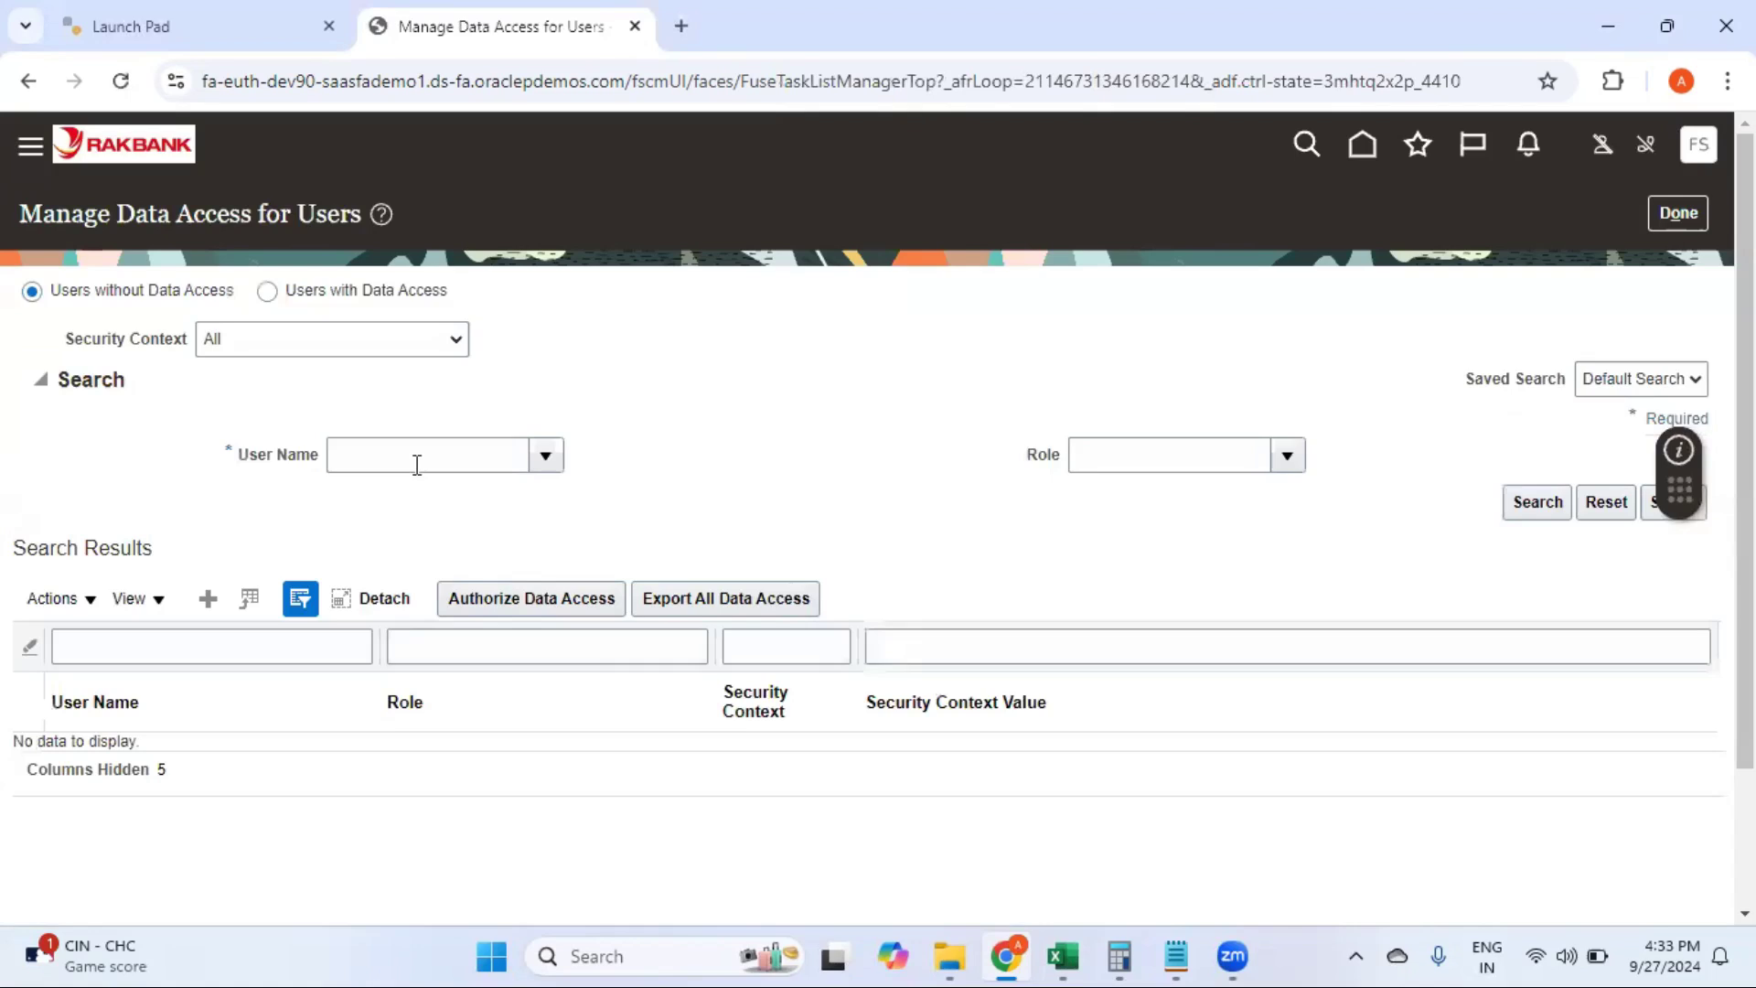
Step: Start a new data access entry for user FAS09.STUDENT with the General Accounting Manager role
left_click(209, 599)
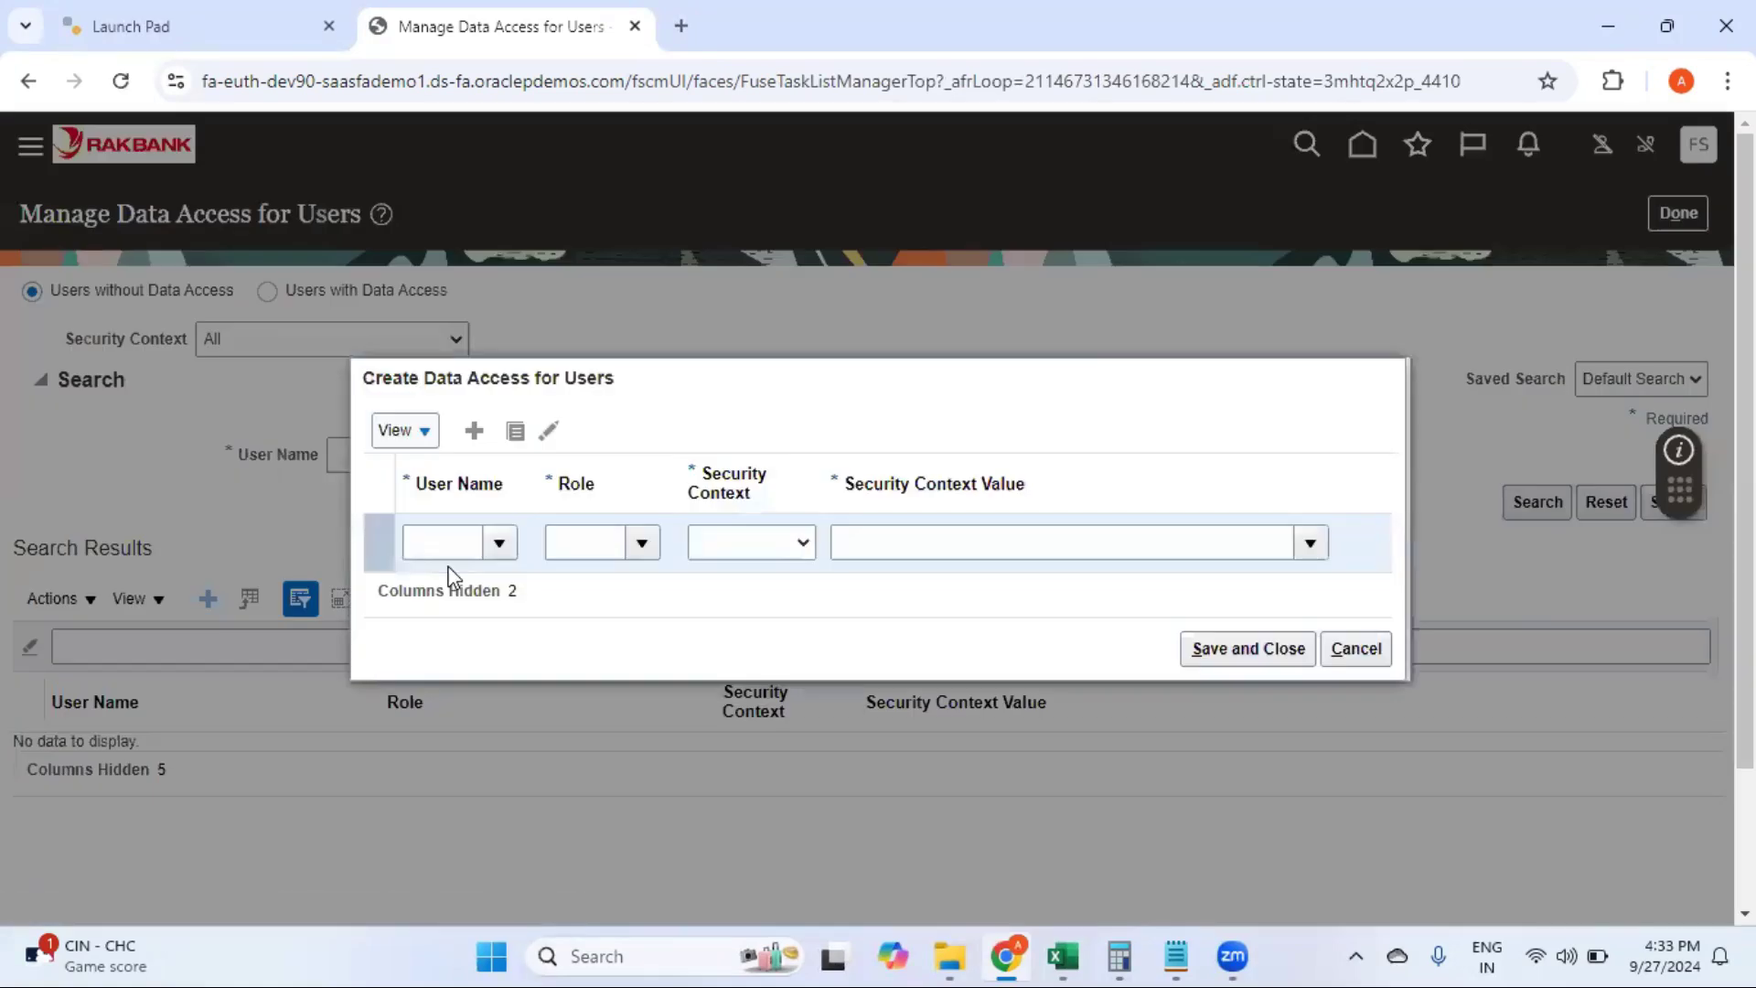
left_click(444, 542)
type("fas0")
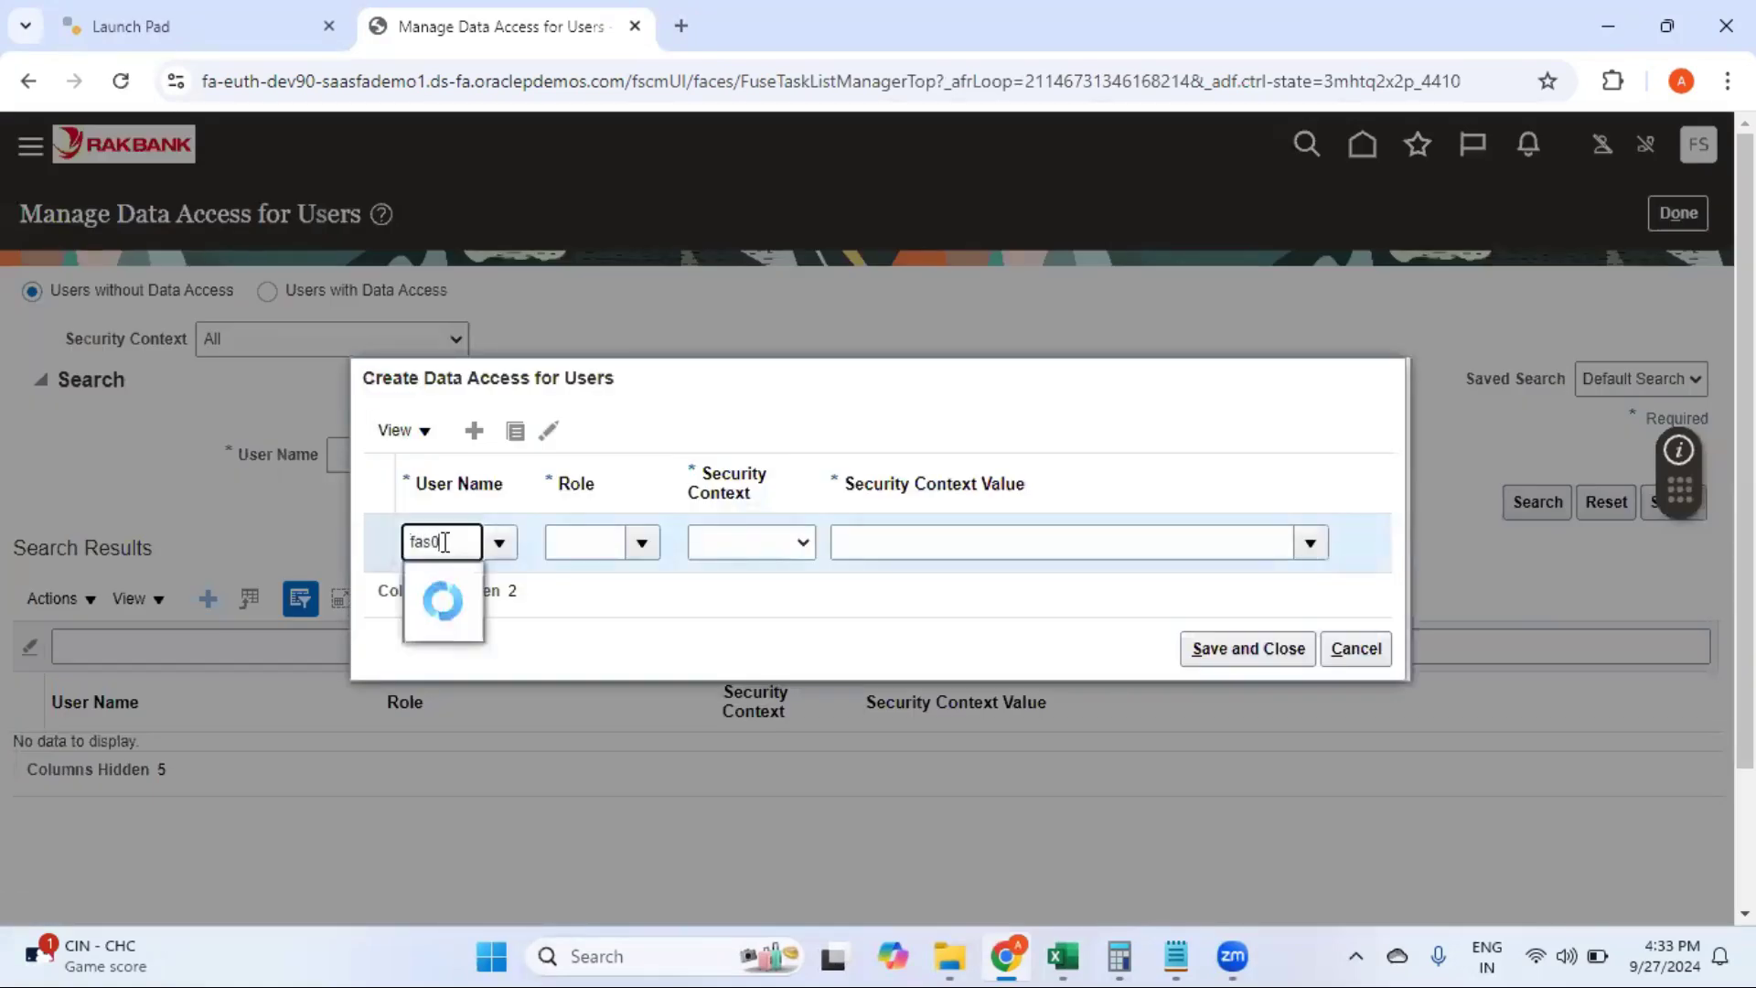
type("9.")
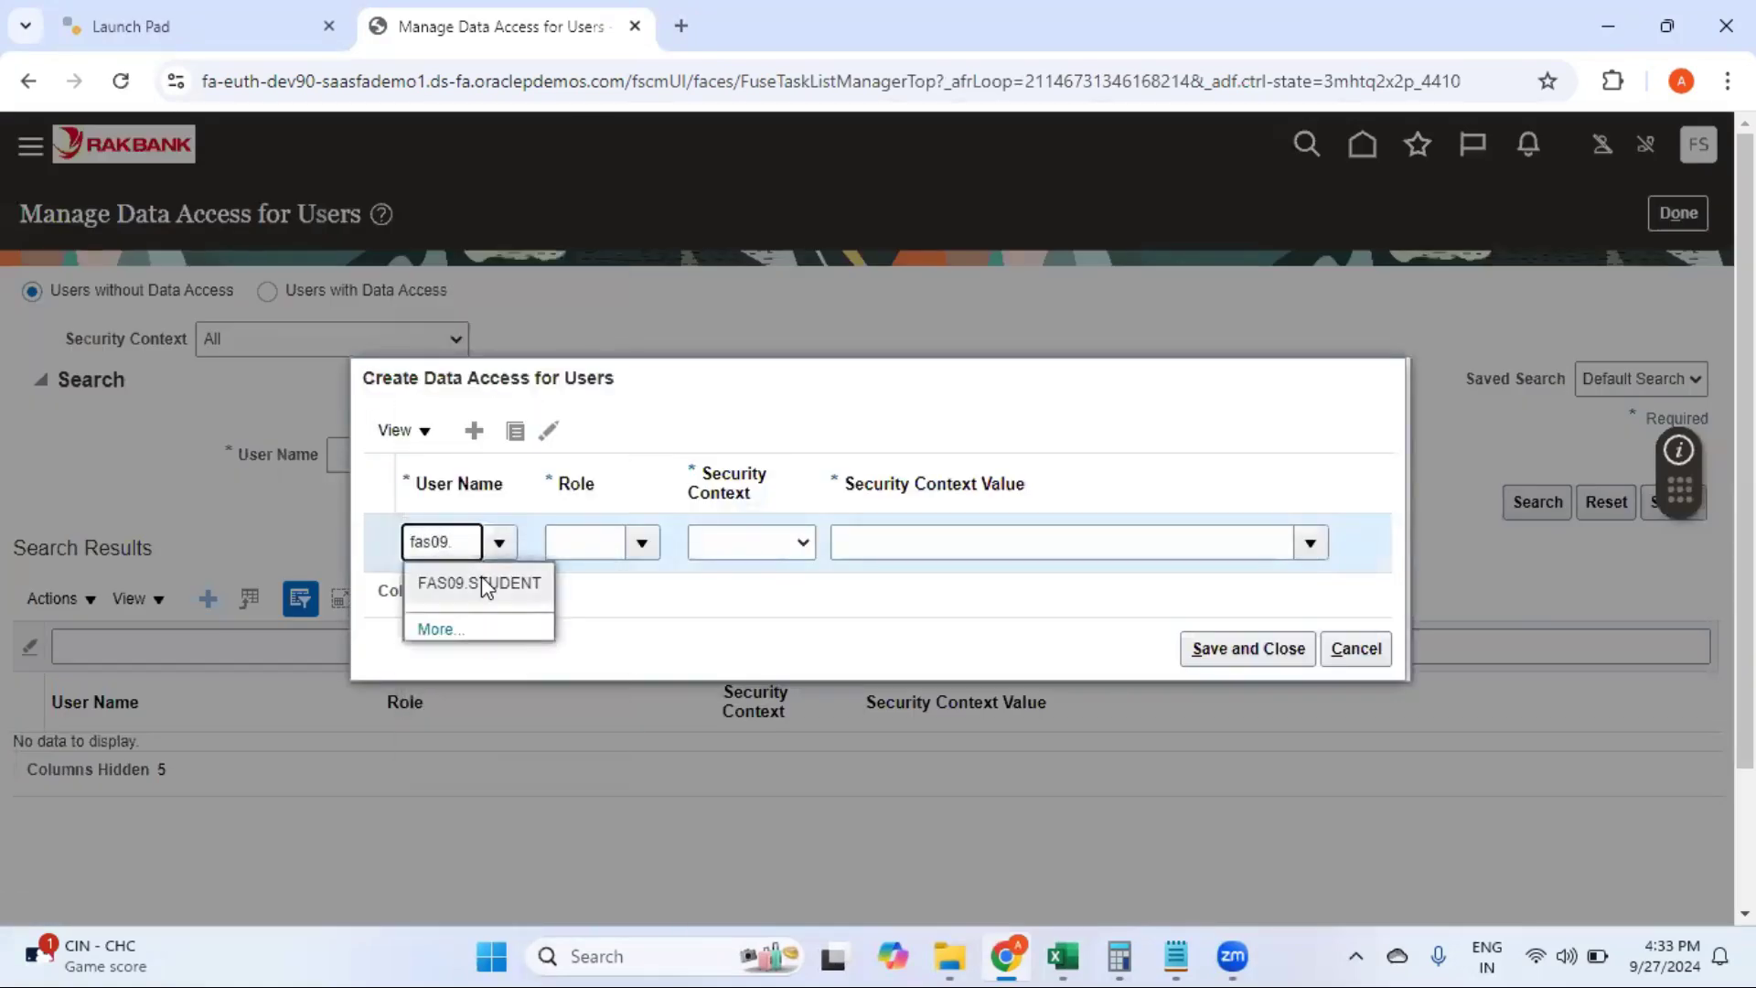
left_click(479, 580)
left_click(600, 543)
type("ge")
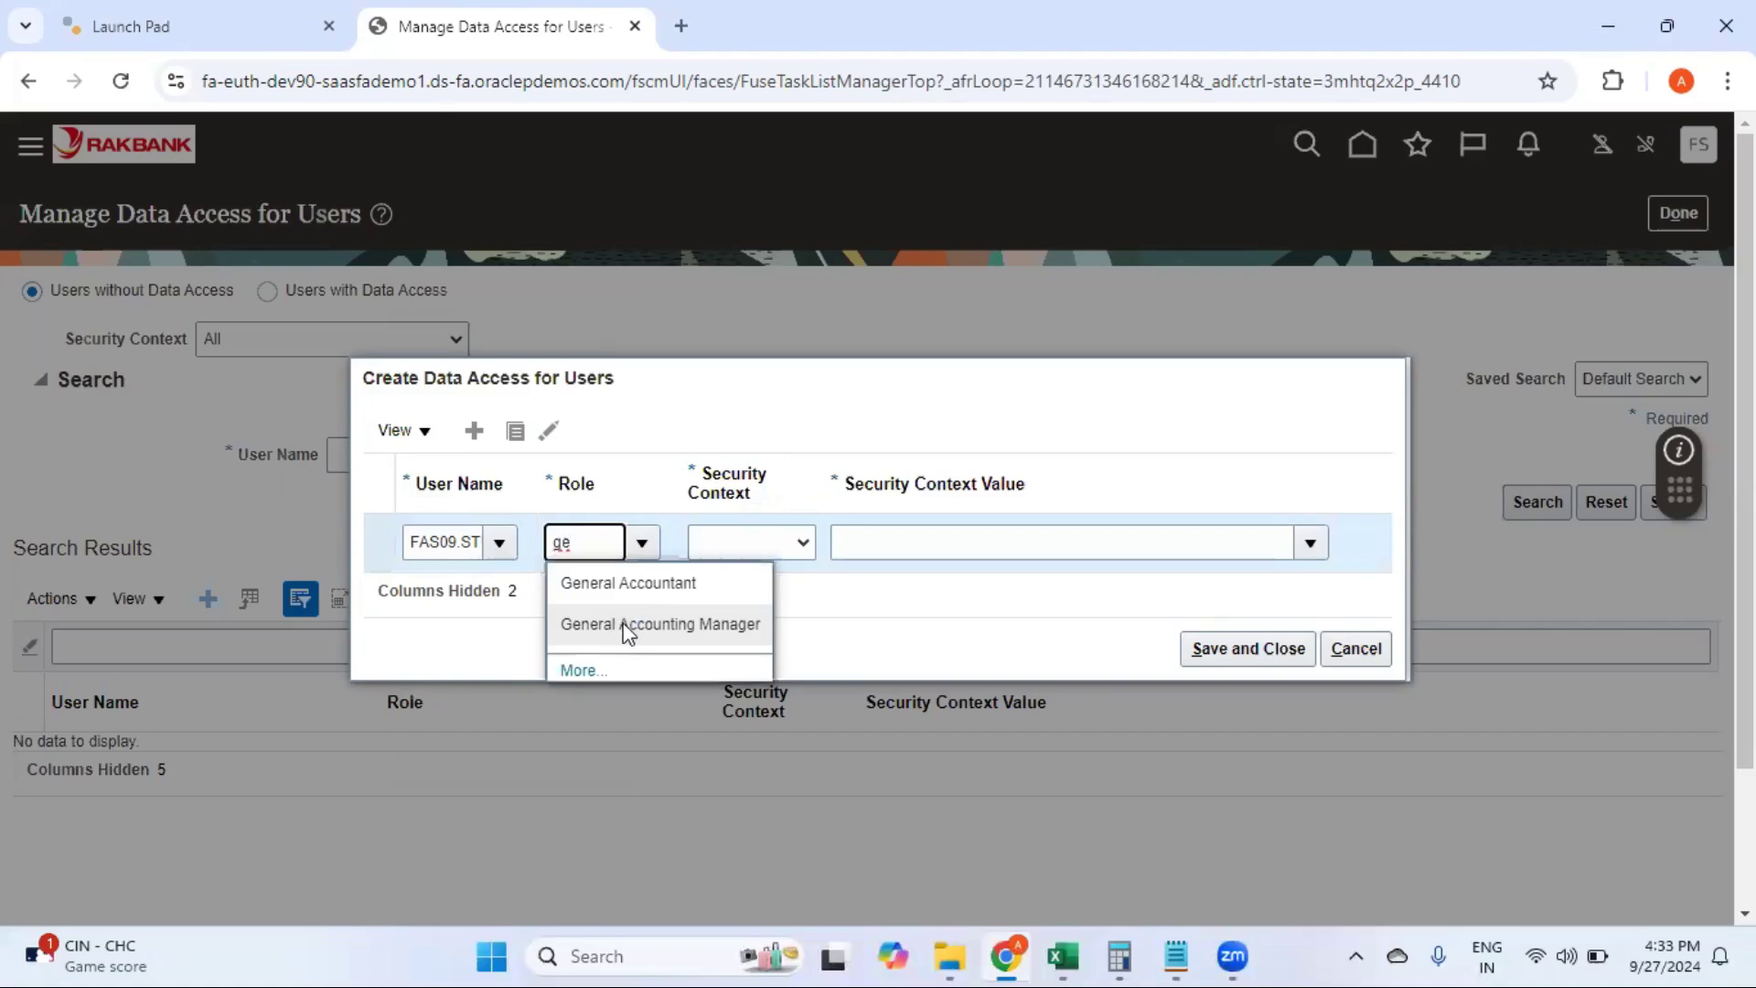
left_click(627, 624)
Step: Set the entry's security context to Data access set and look up security context values starting with "re"
left_click(770, 542)
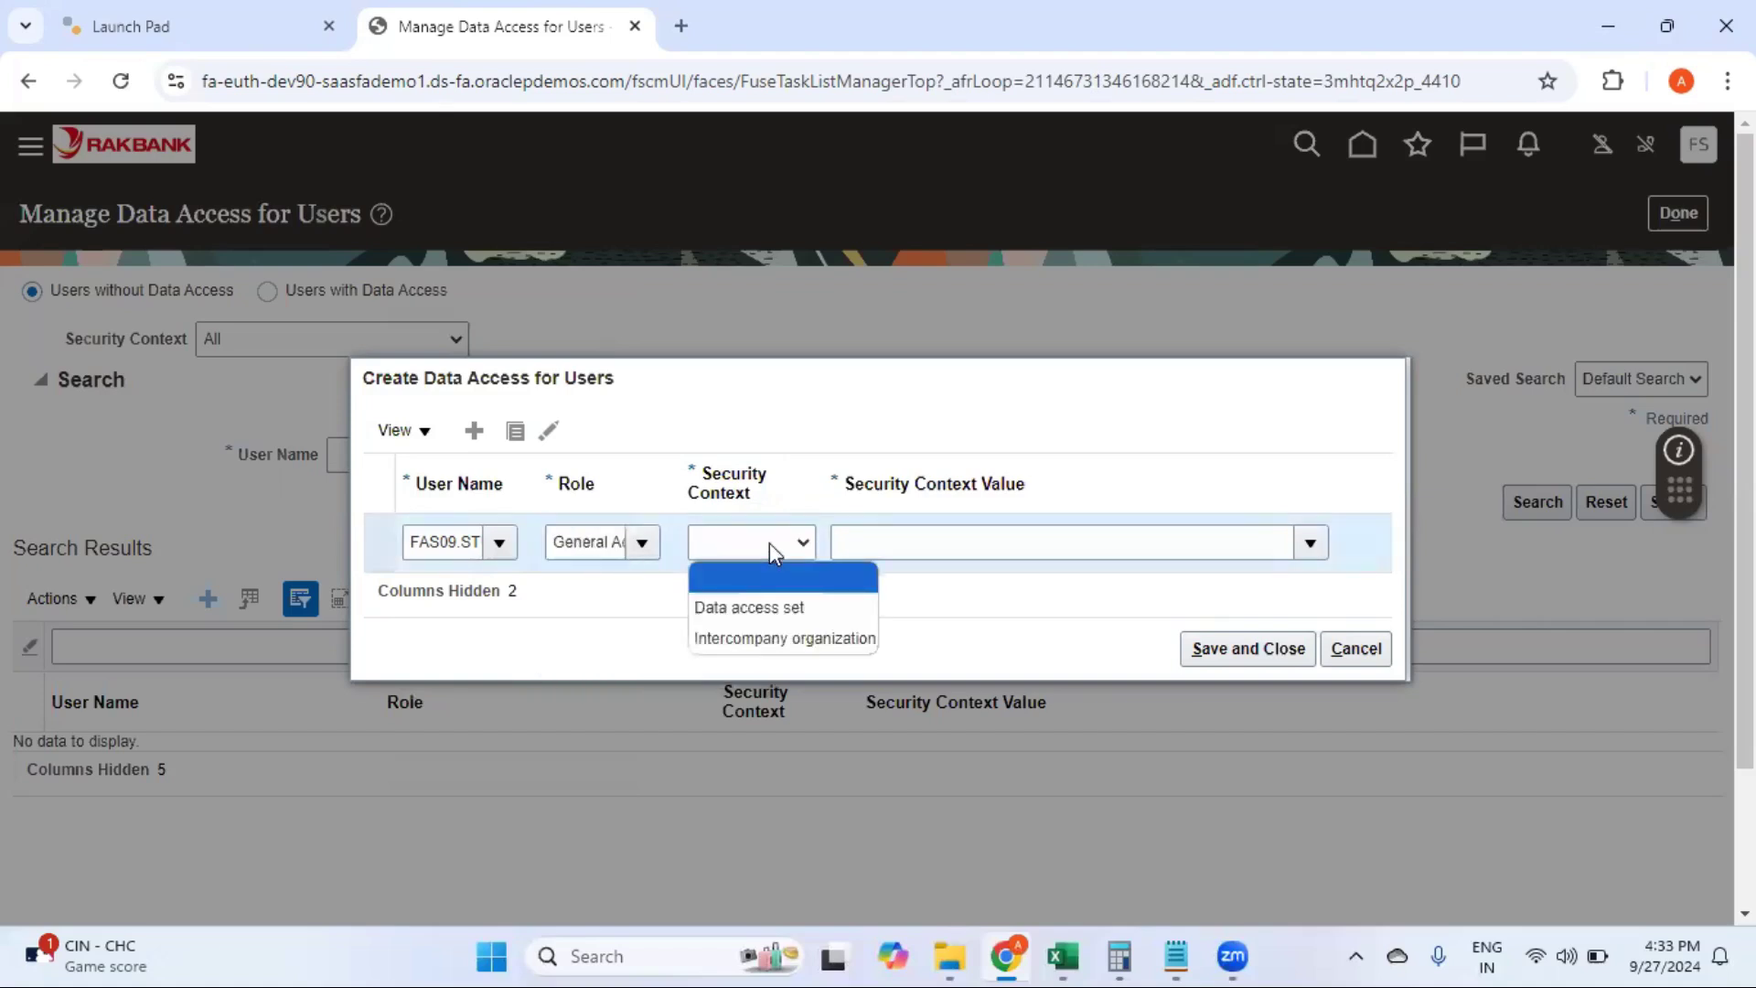
left_click(789, 608)
left_click(887, 538)
type("re")
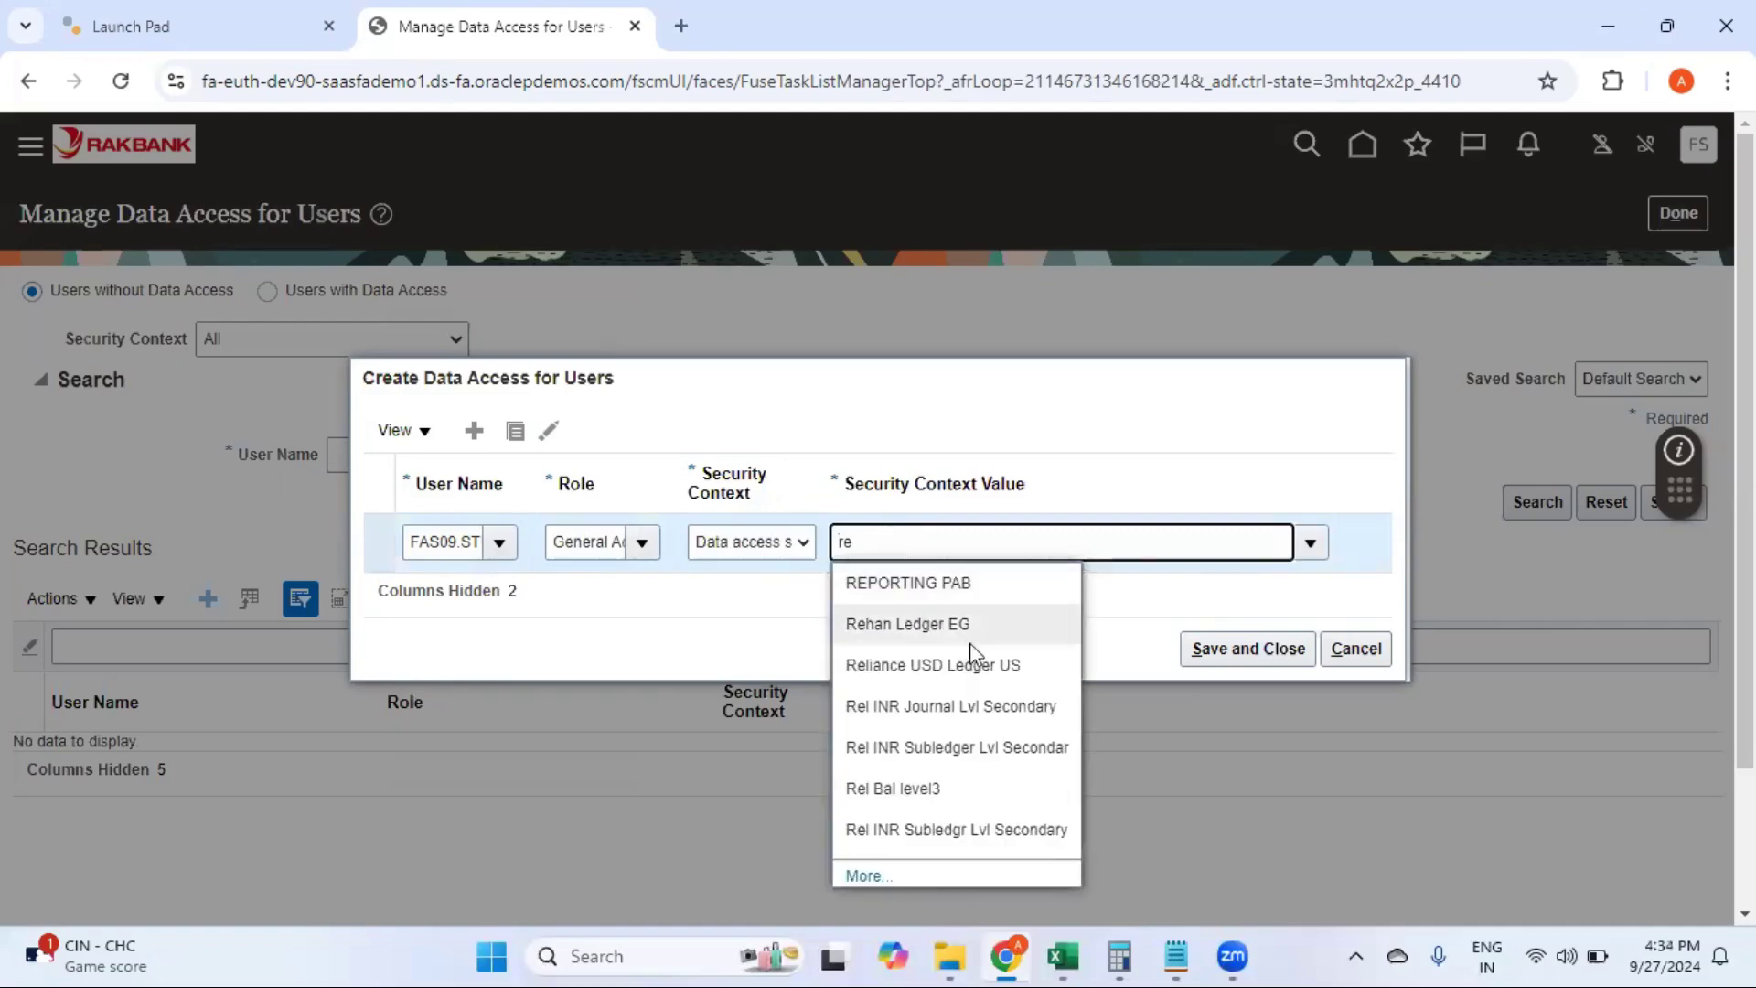
left_click(986, 761)
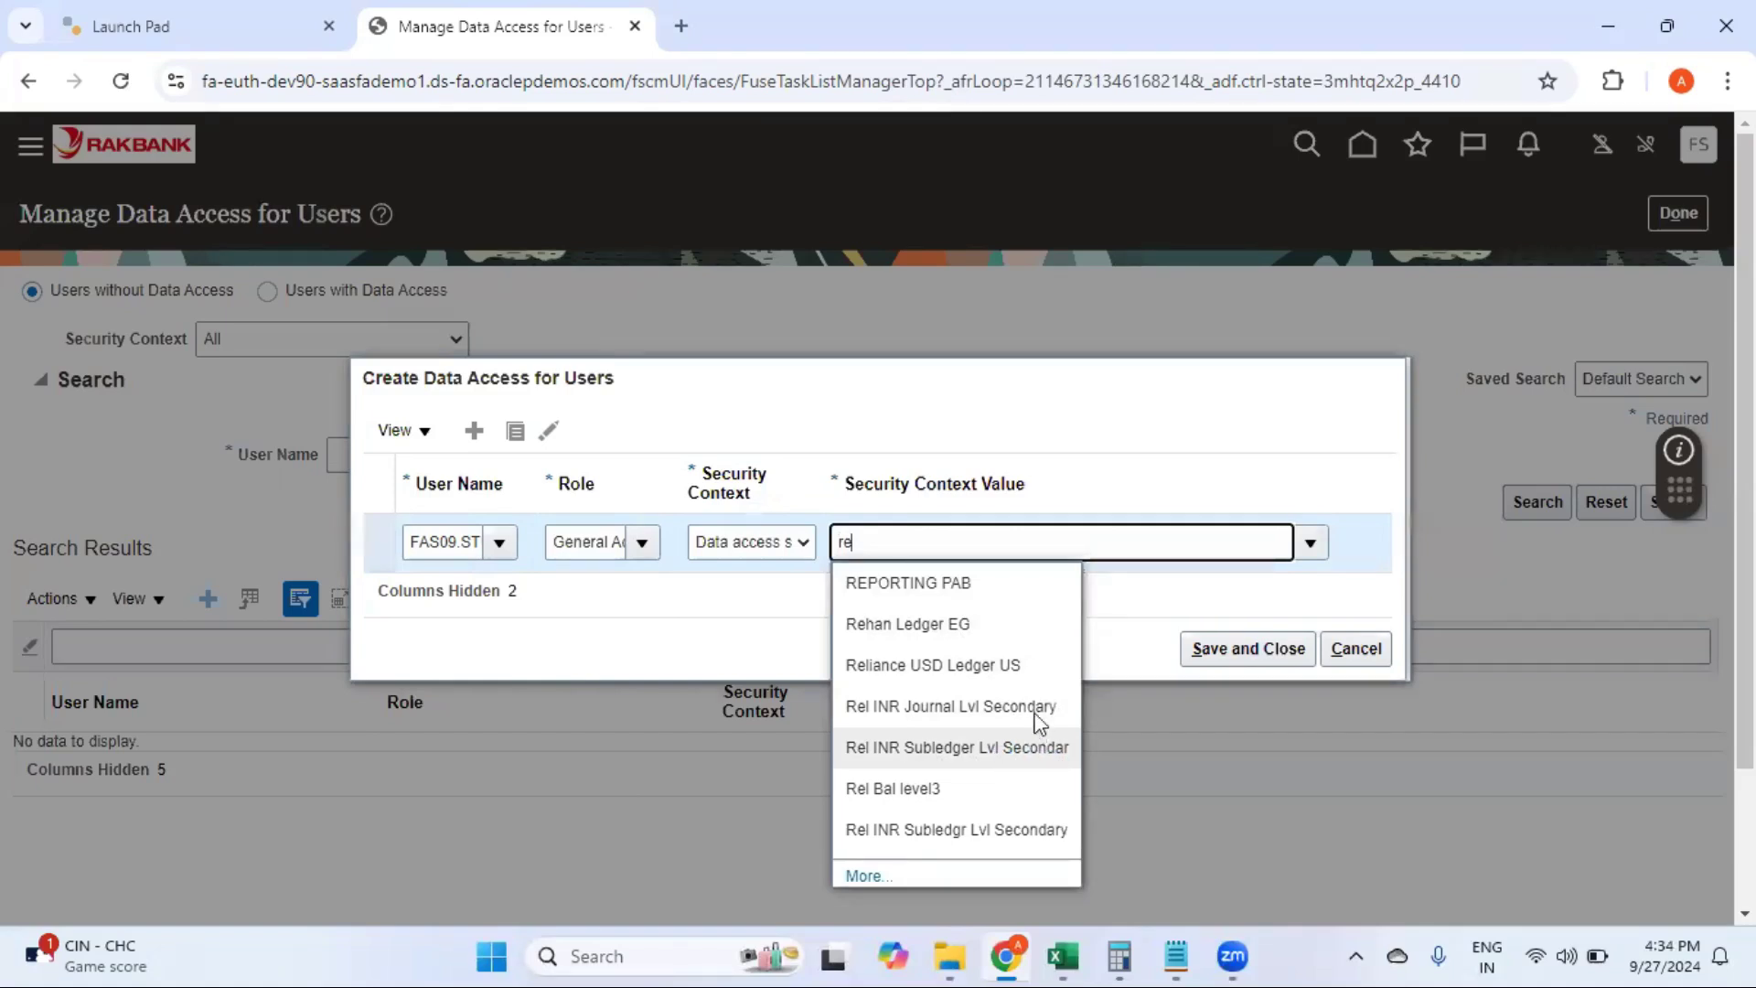
left_click(1162, 617)
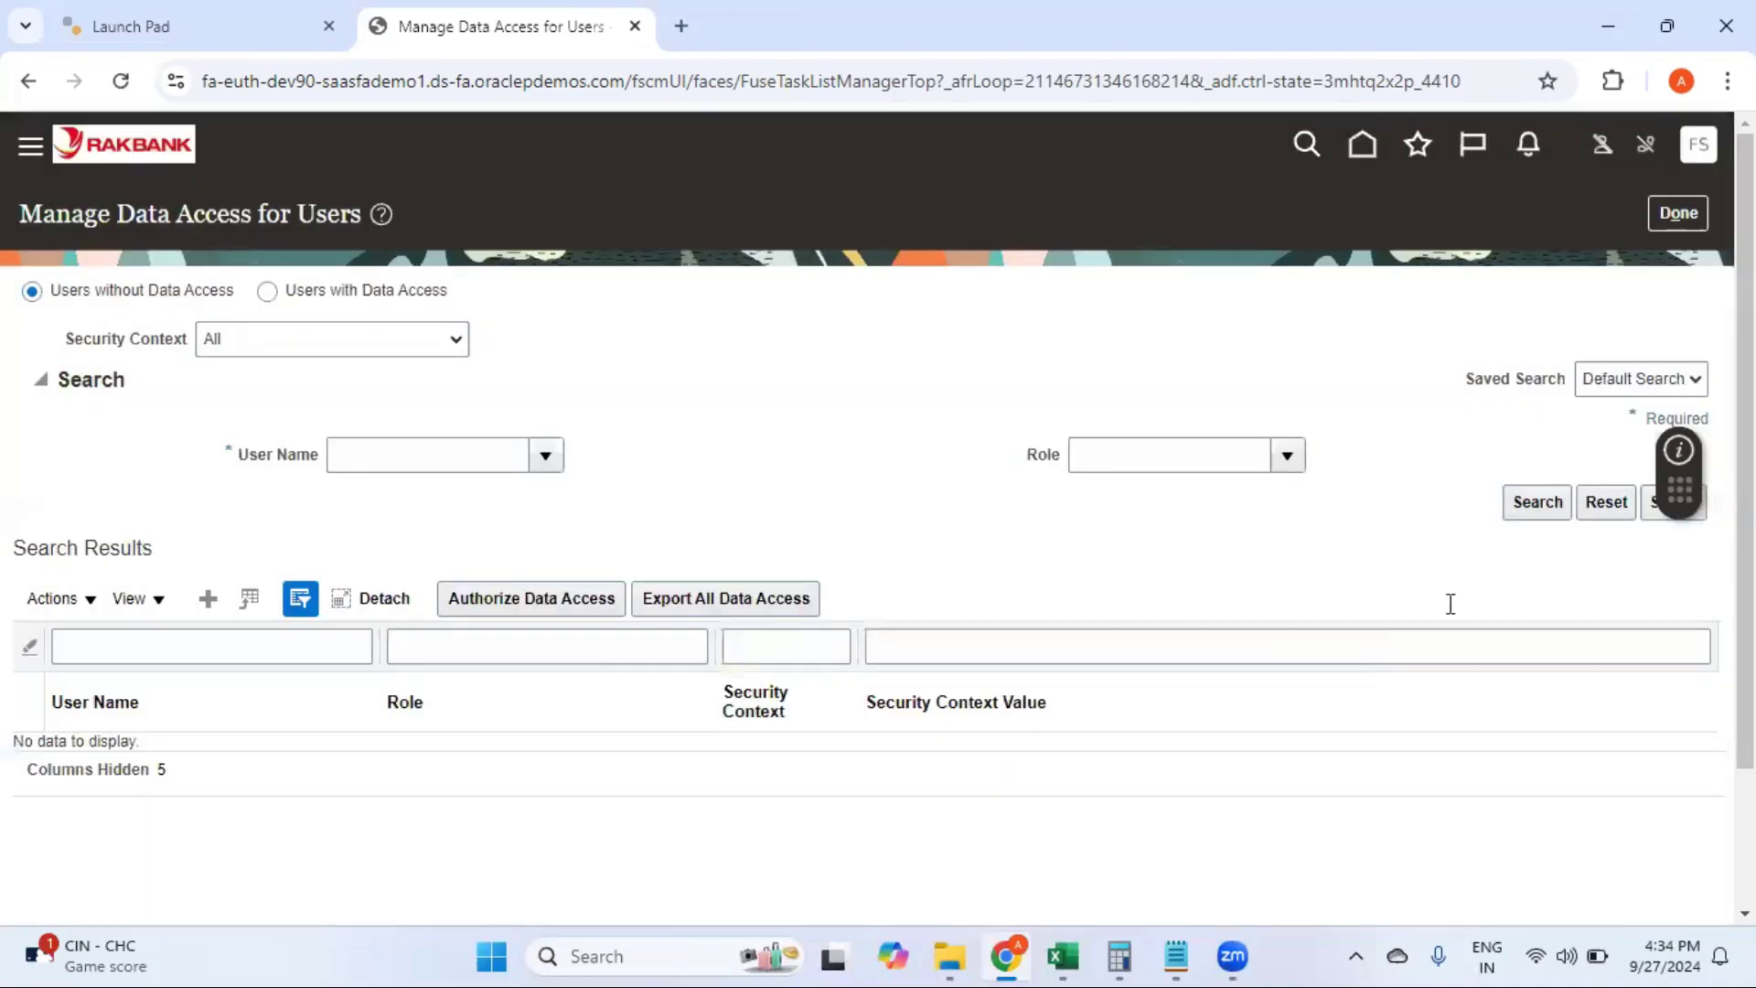
Step: Leave the data access task and open Period Close from the General Accounting home page
left_click(1682, 216)
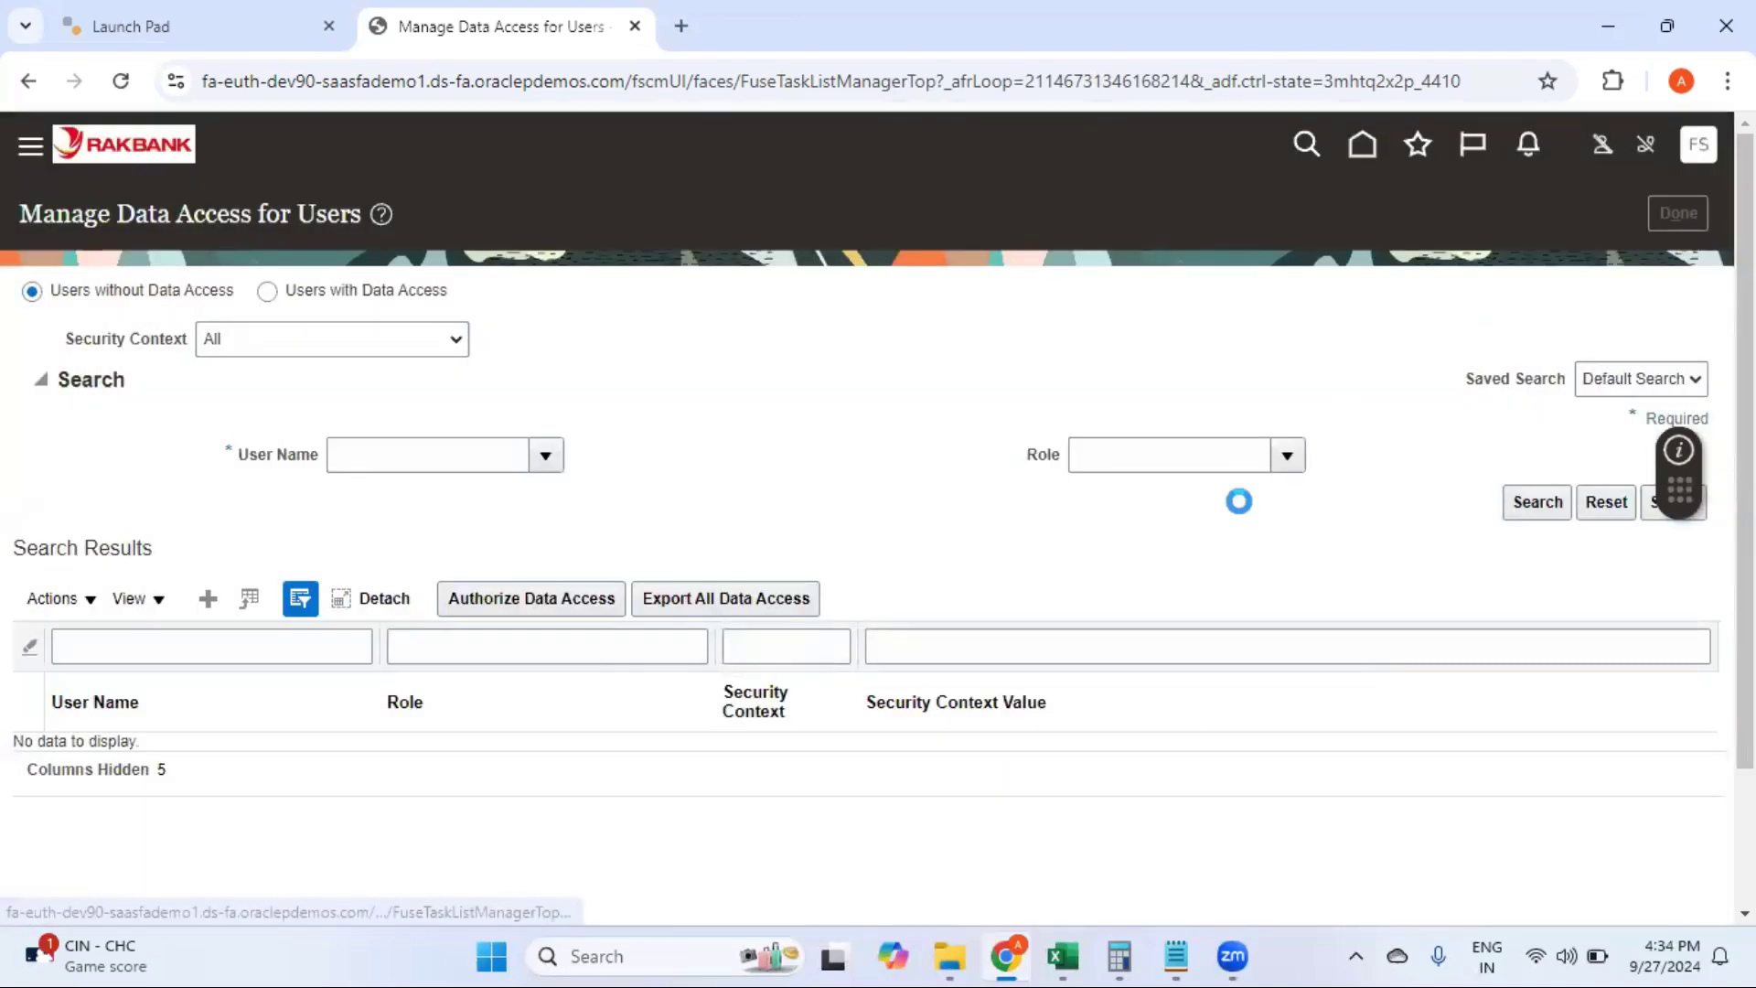
left_click(1694, 212)
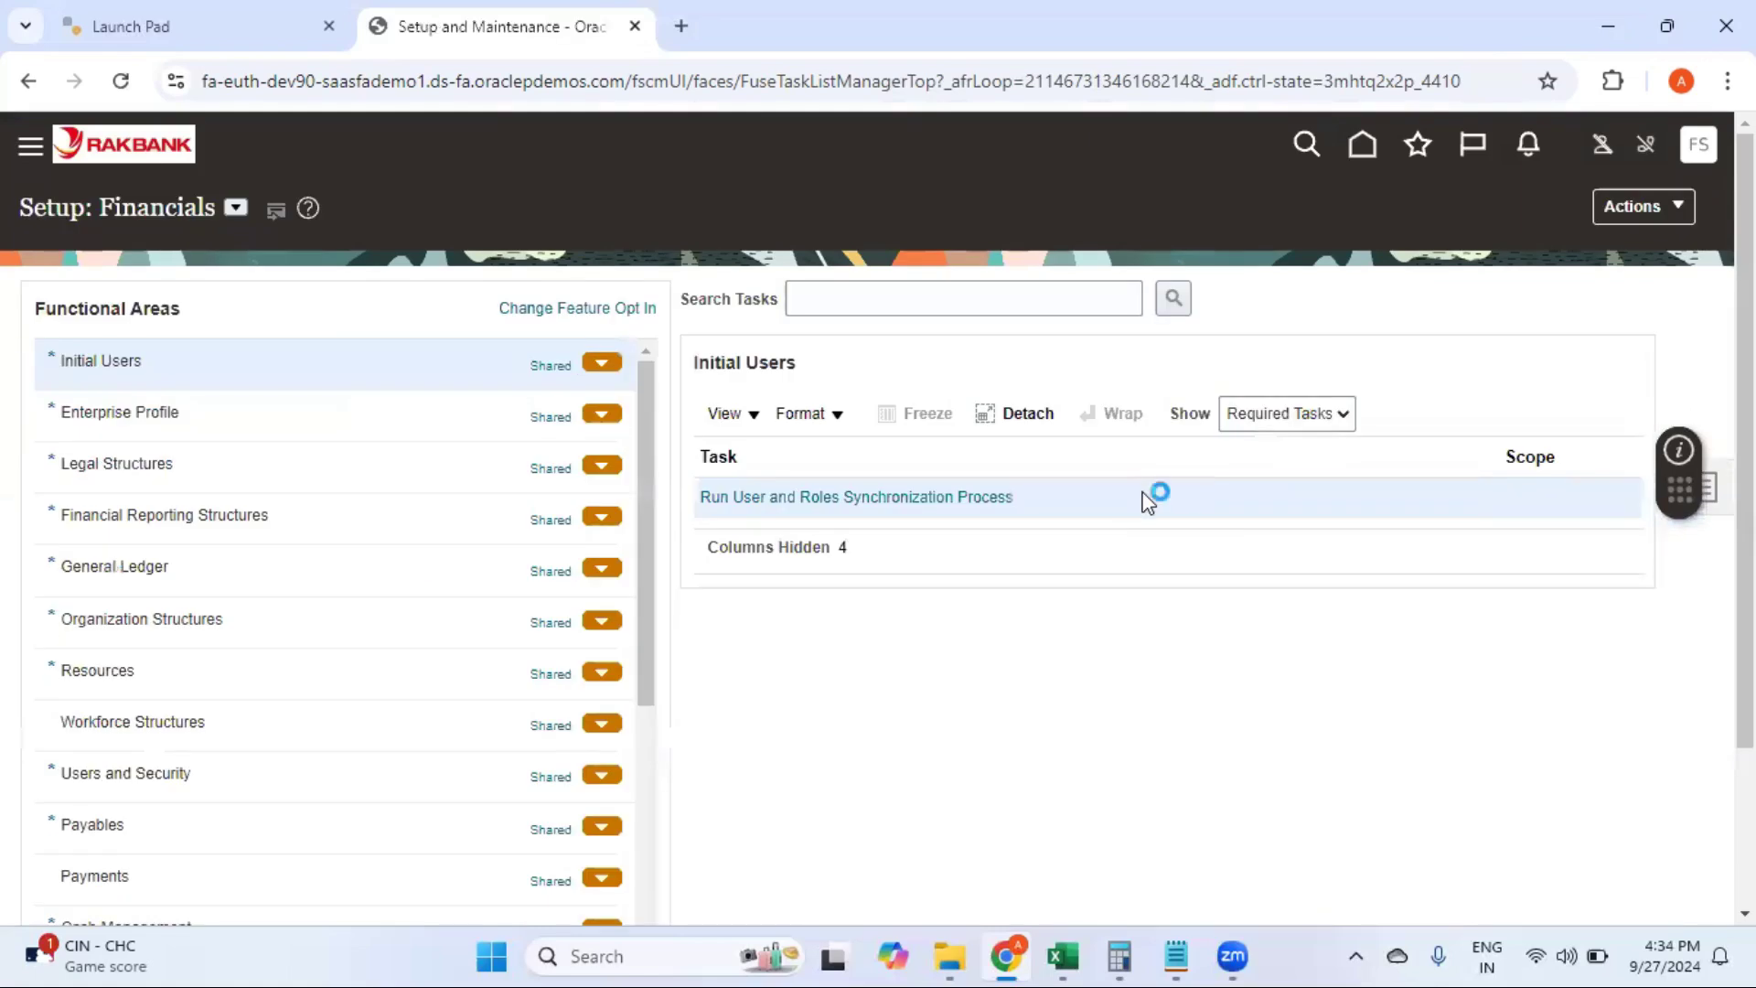
left_click(1370, 143)
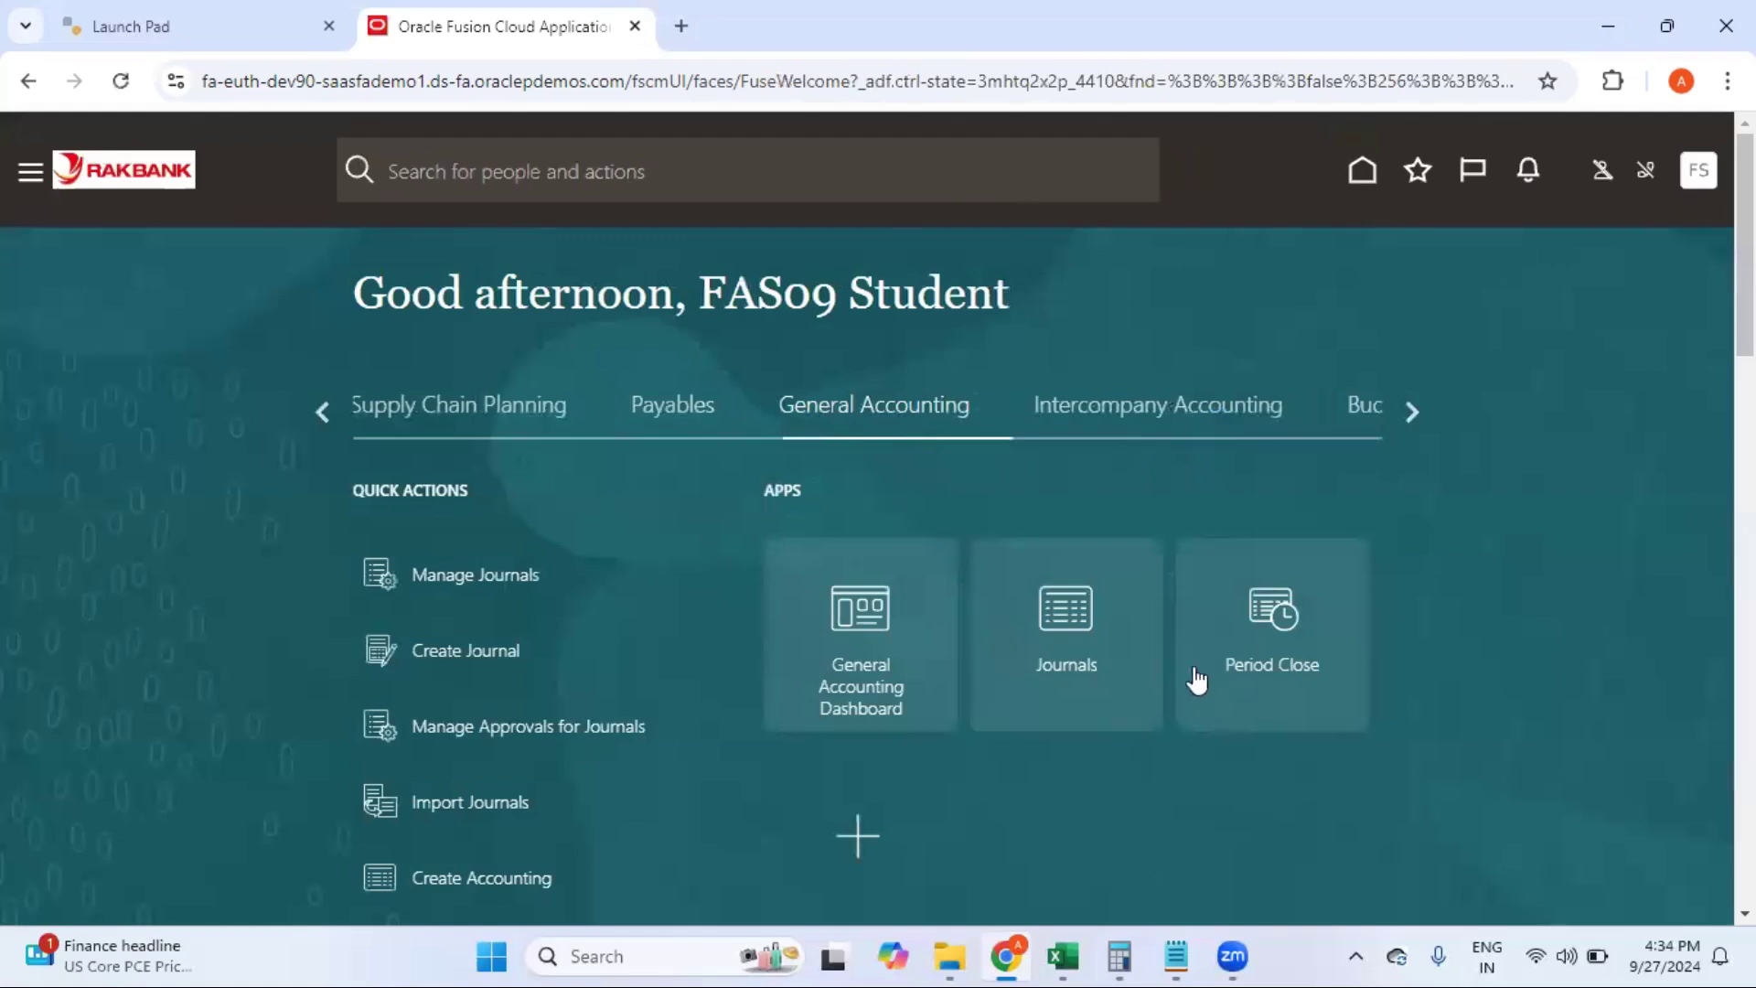
left_click(1241, 677)
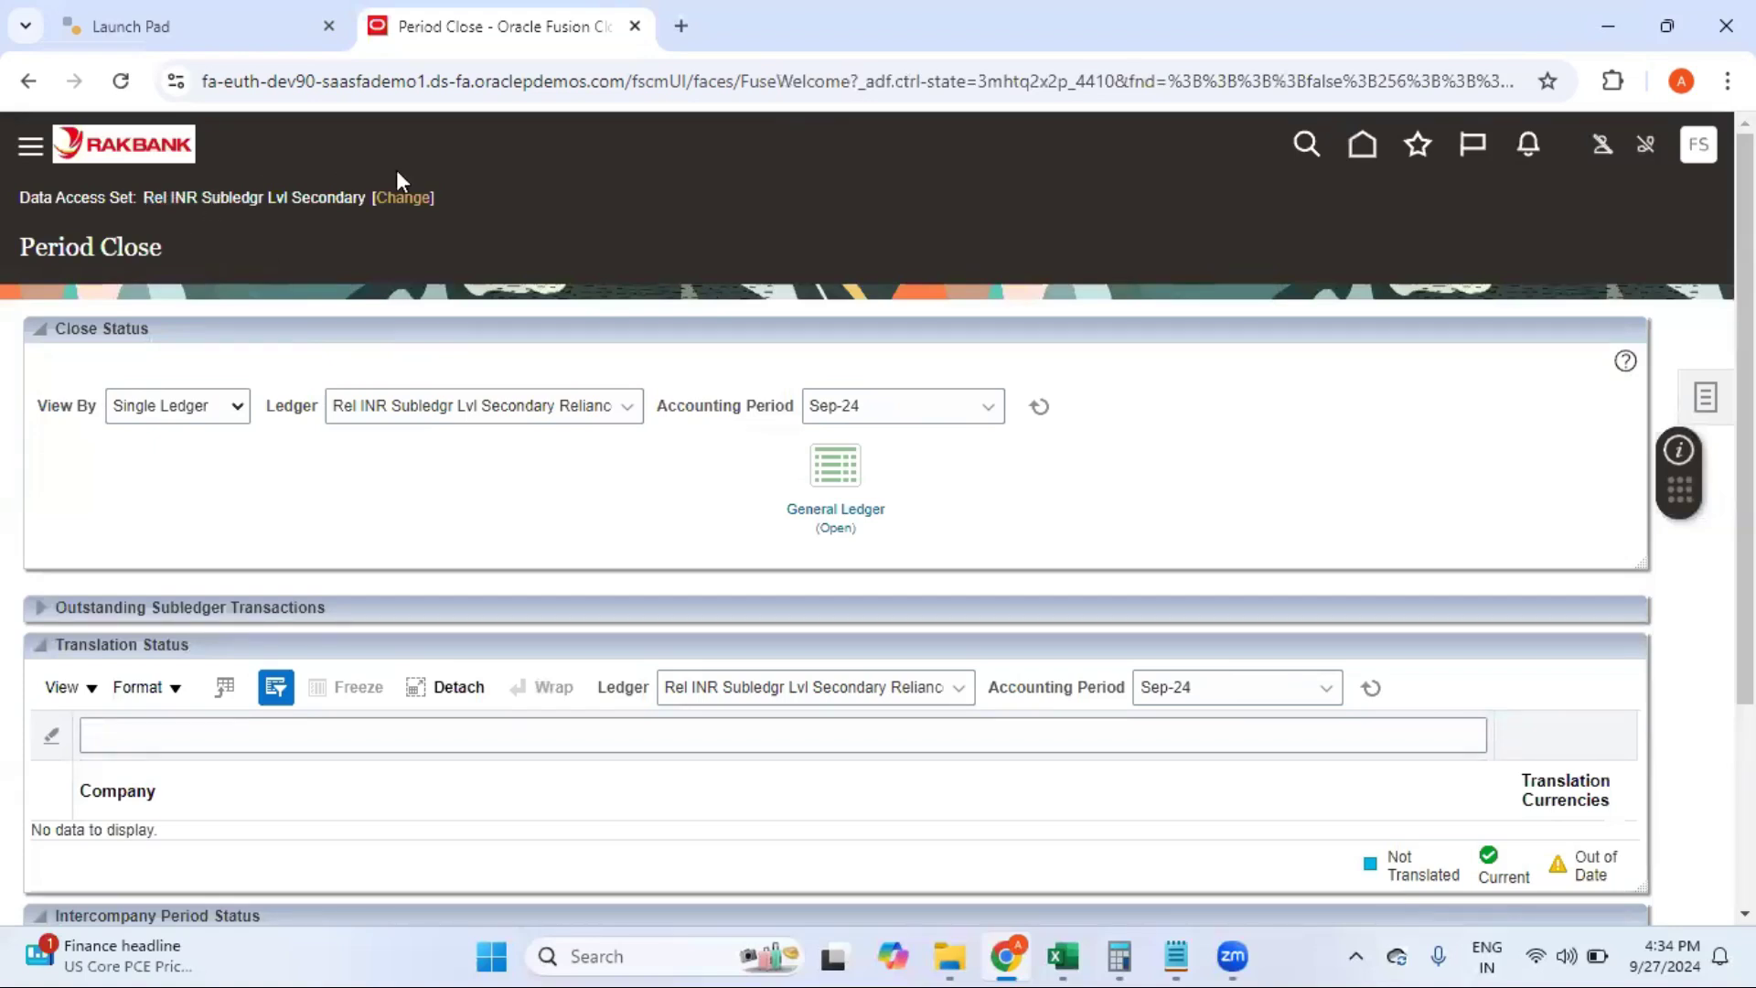
Step: Review the data access sets available for the Period Close page
left_click(412, 209)
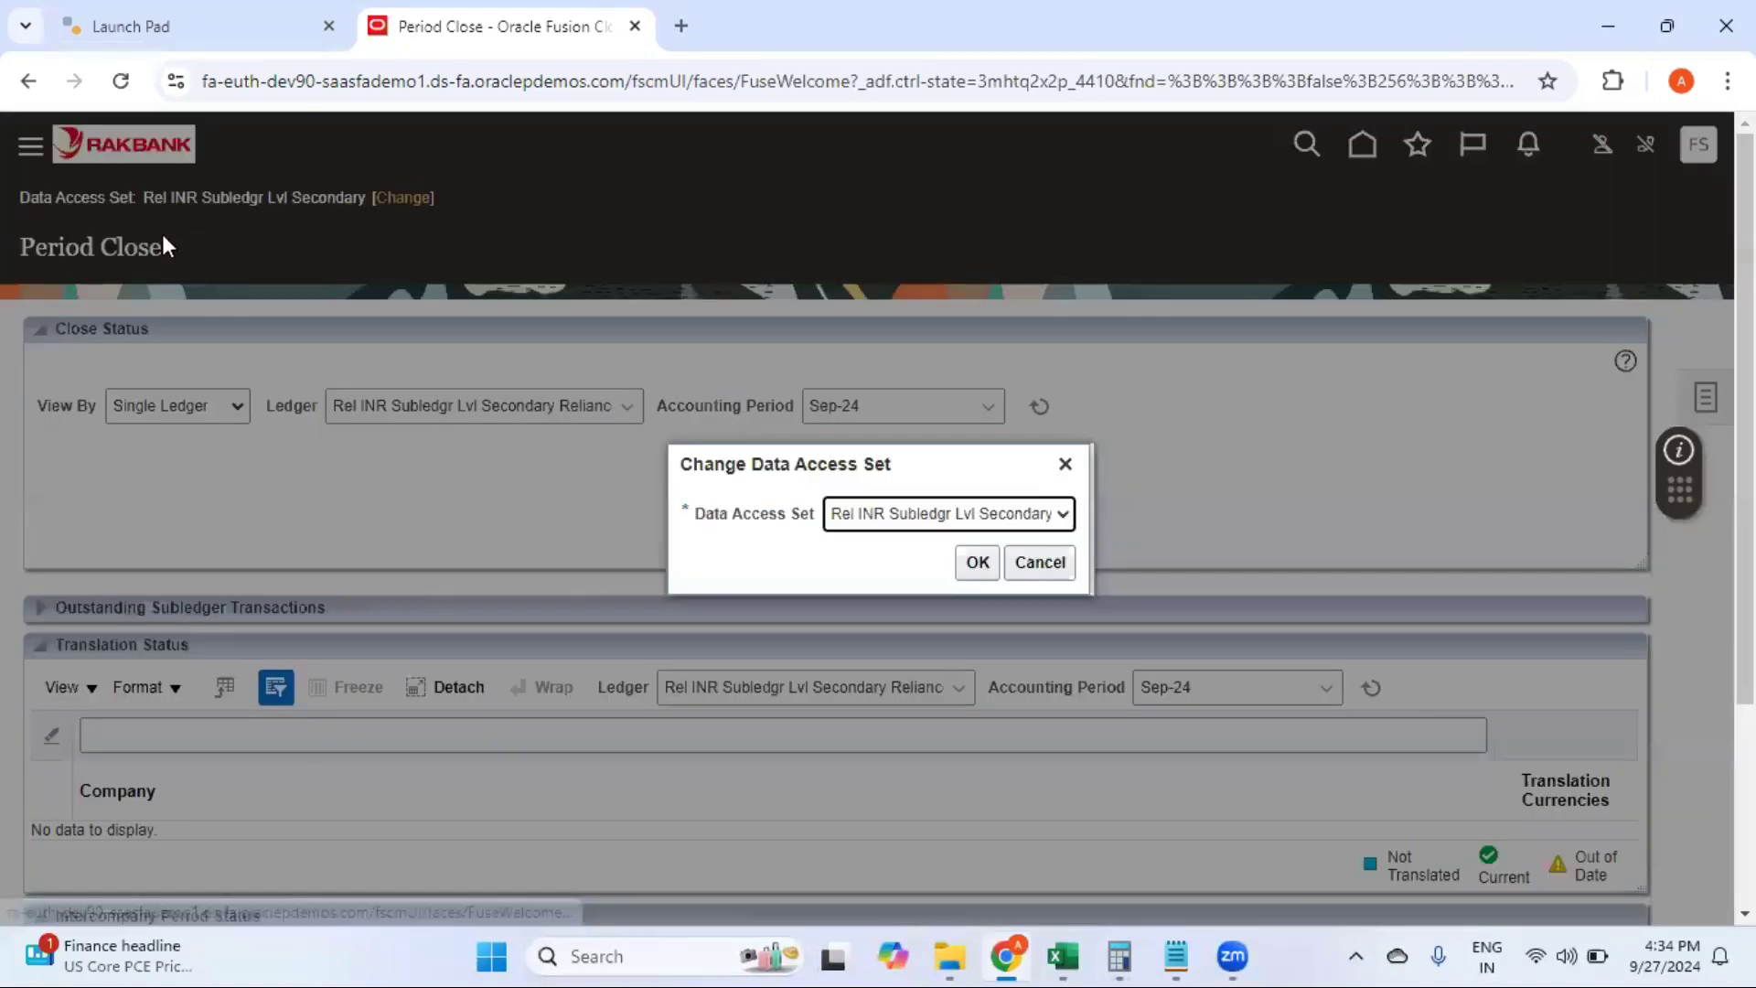
left_click(983, 525)
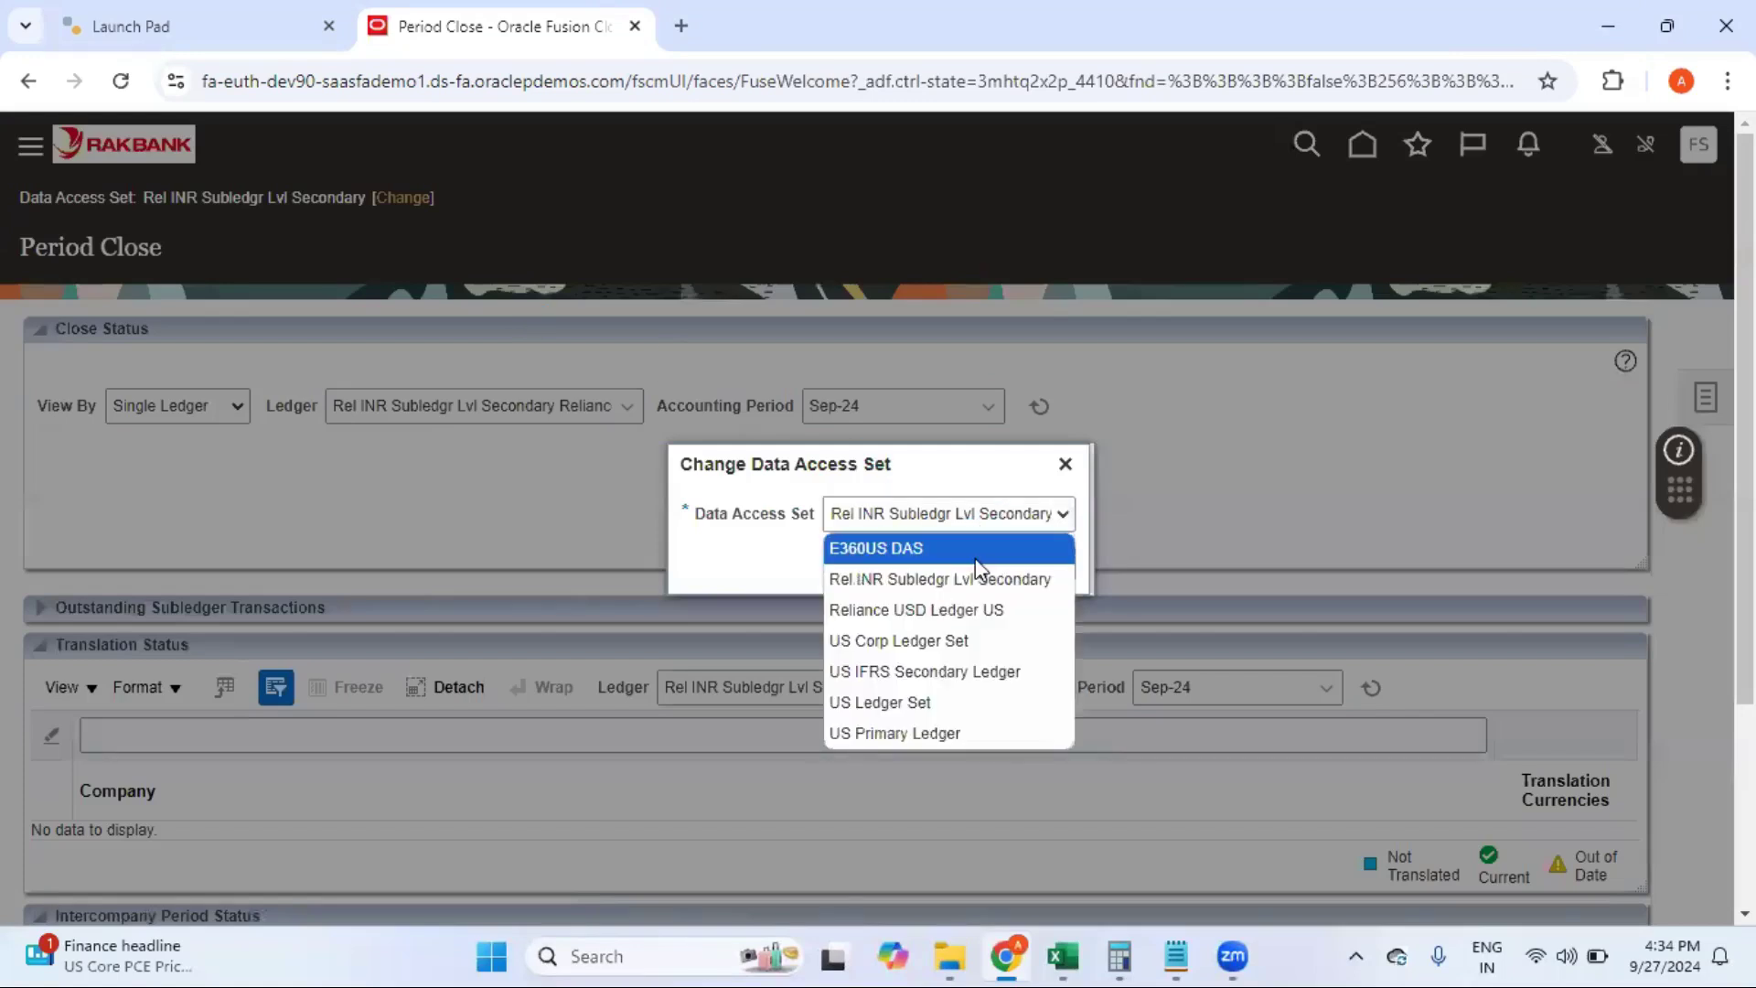
left_click(997, 578)
left_click(1043, 564)
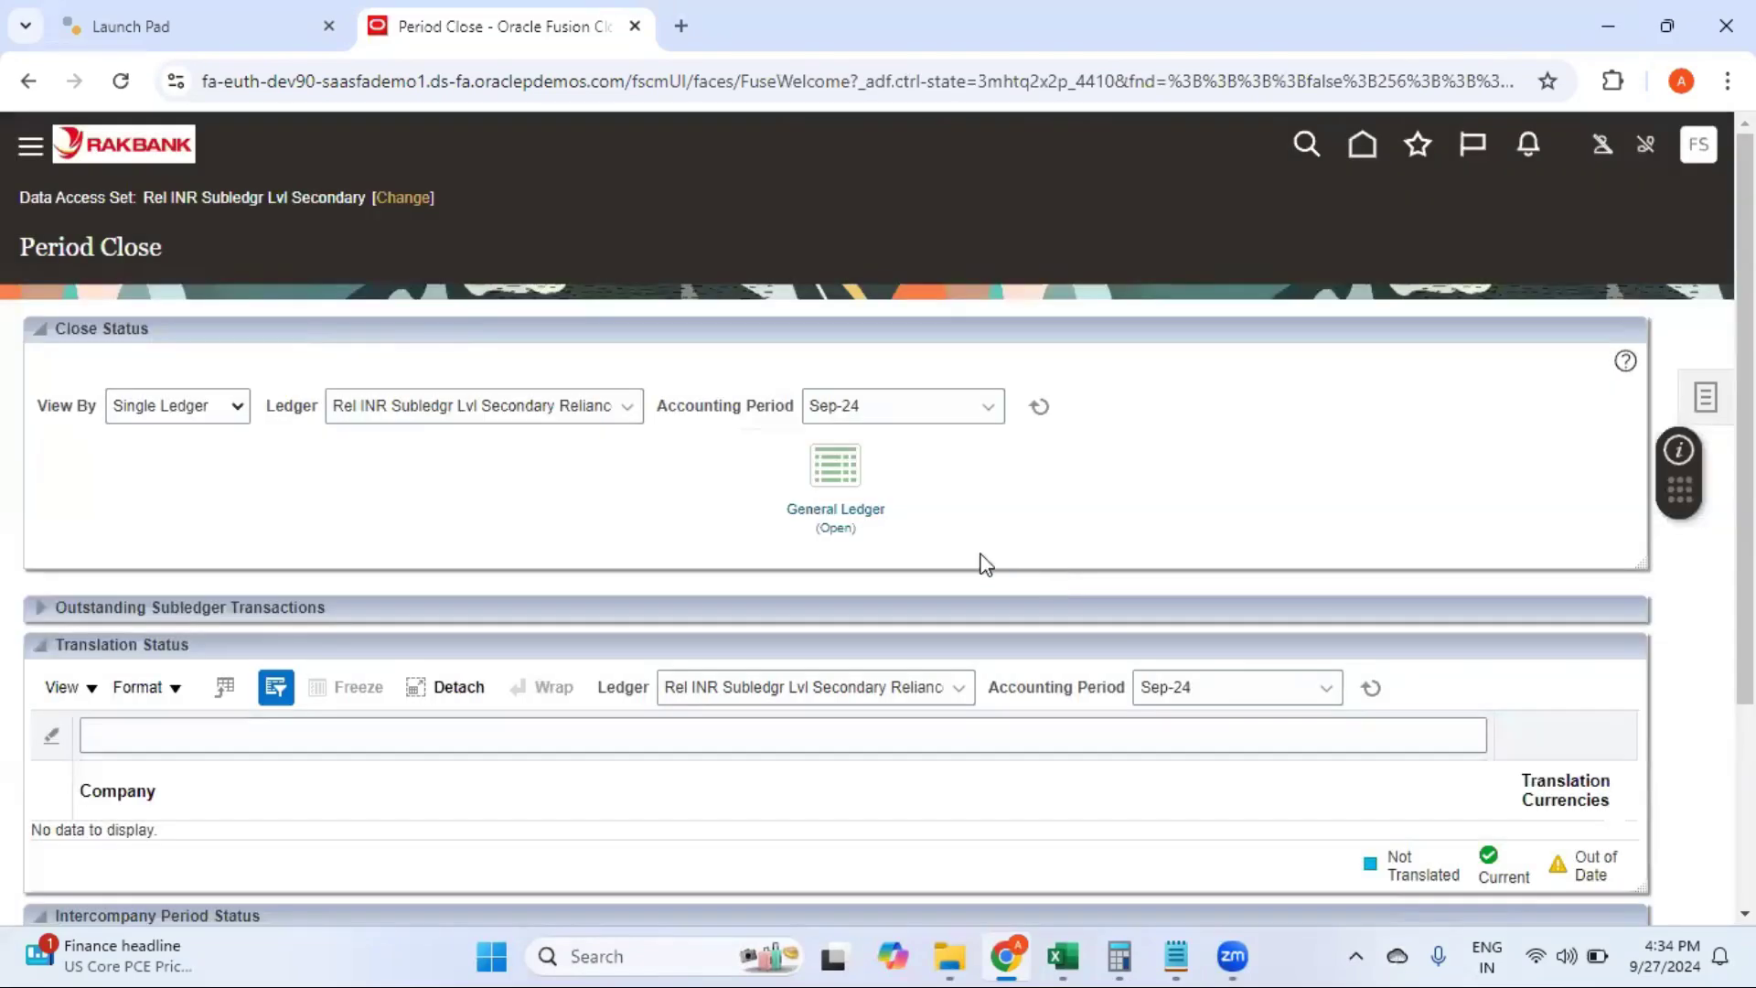
Step: Review the Sep-24 and Oct-24 General Ledger period statuses for the Rel INR Subledgr Lvl Secondary ledger
left_click(850, 529)
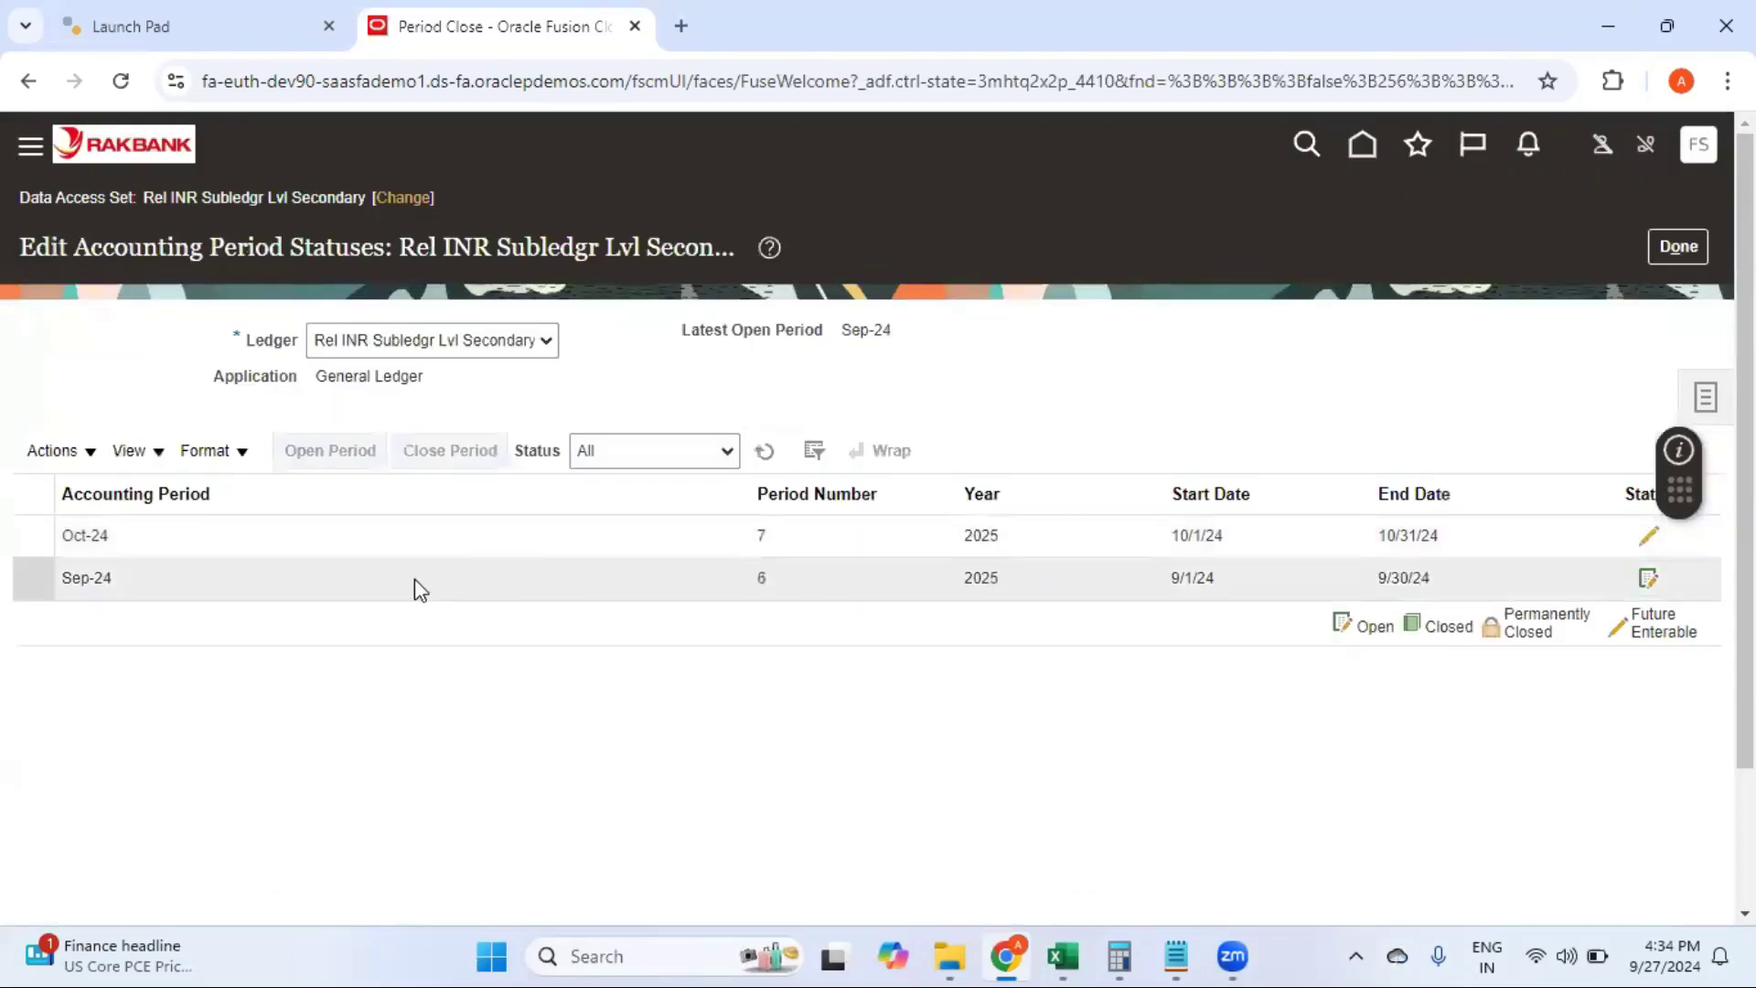
left_click(404, 579)
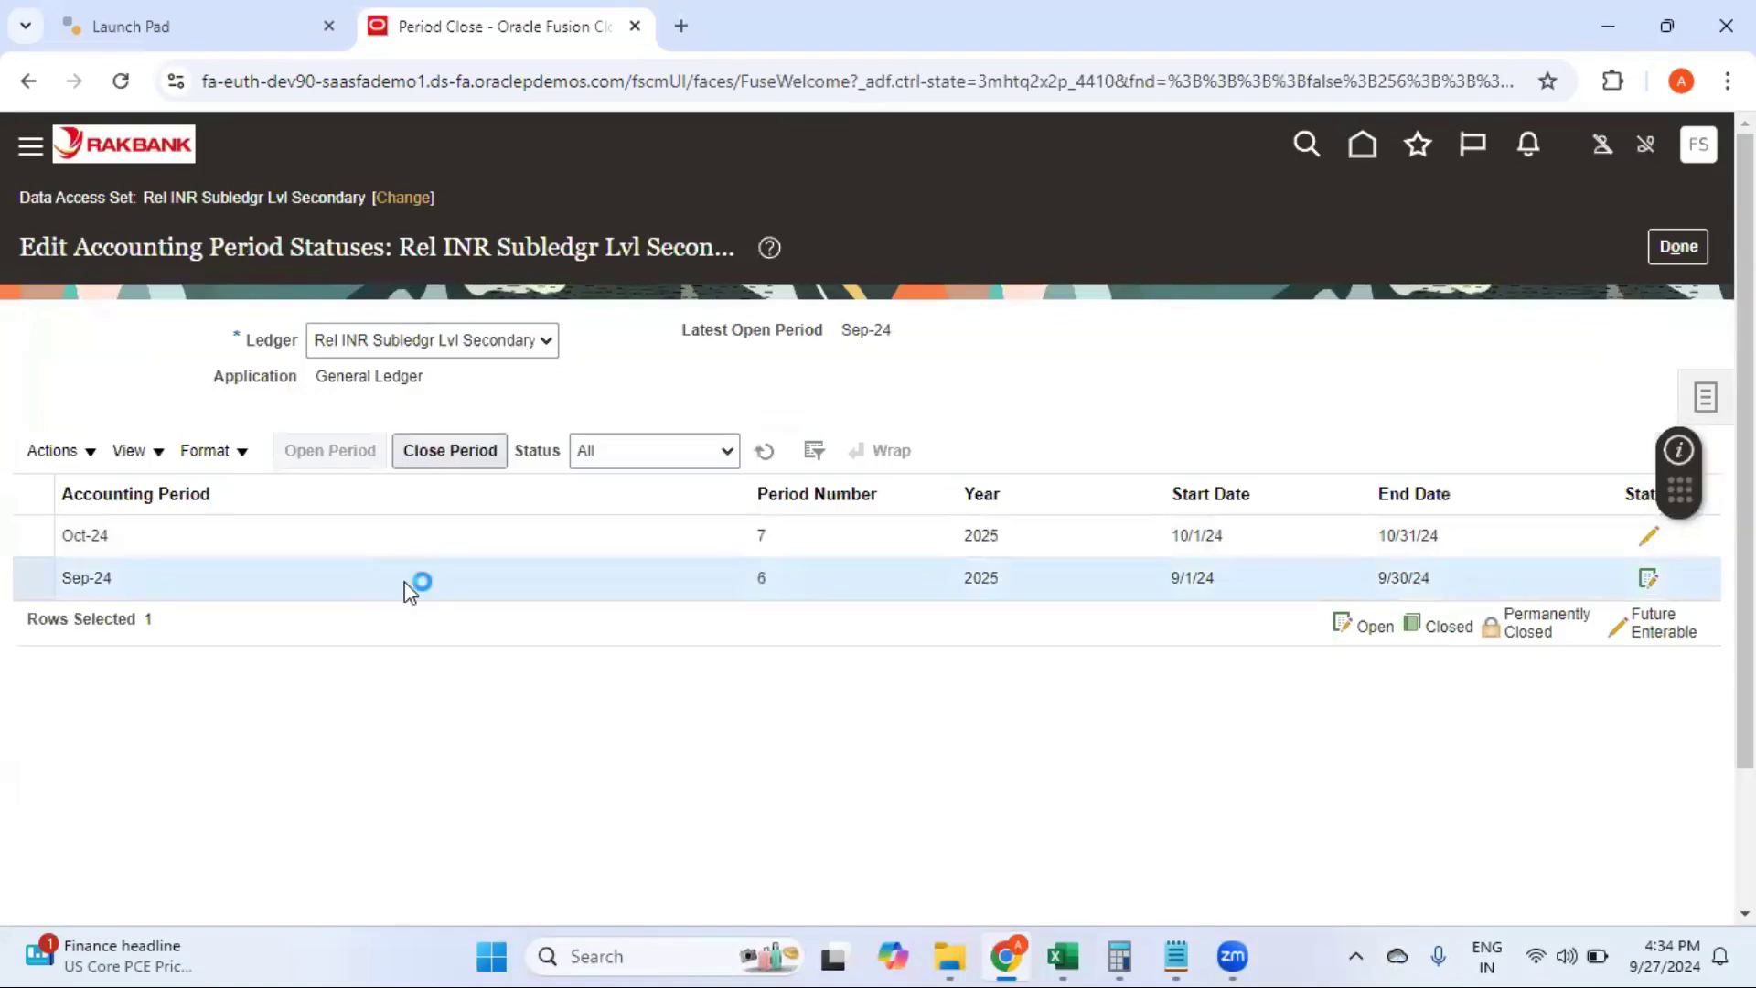
left_click(299, 535)
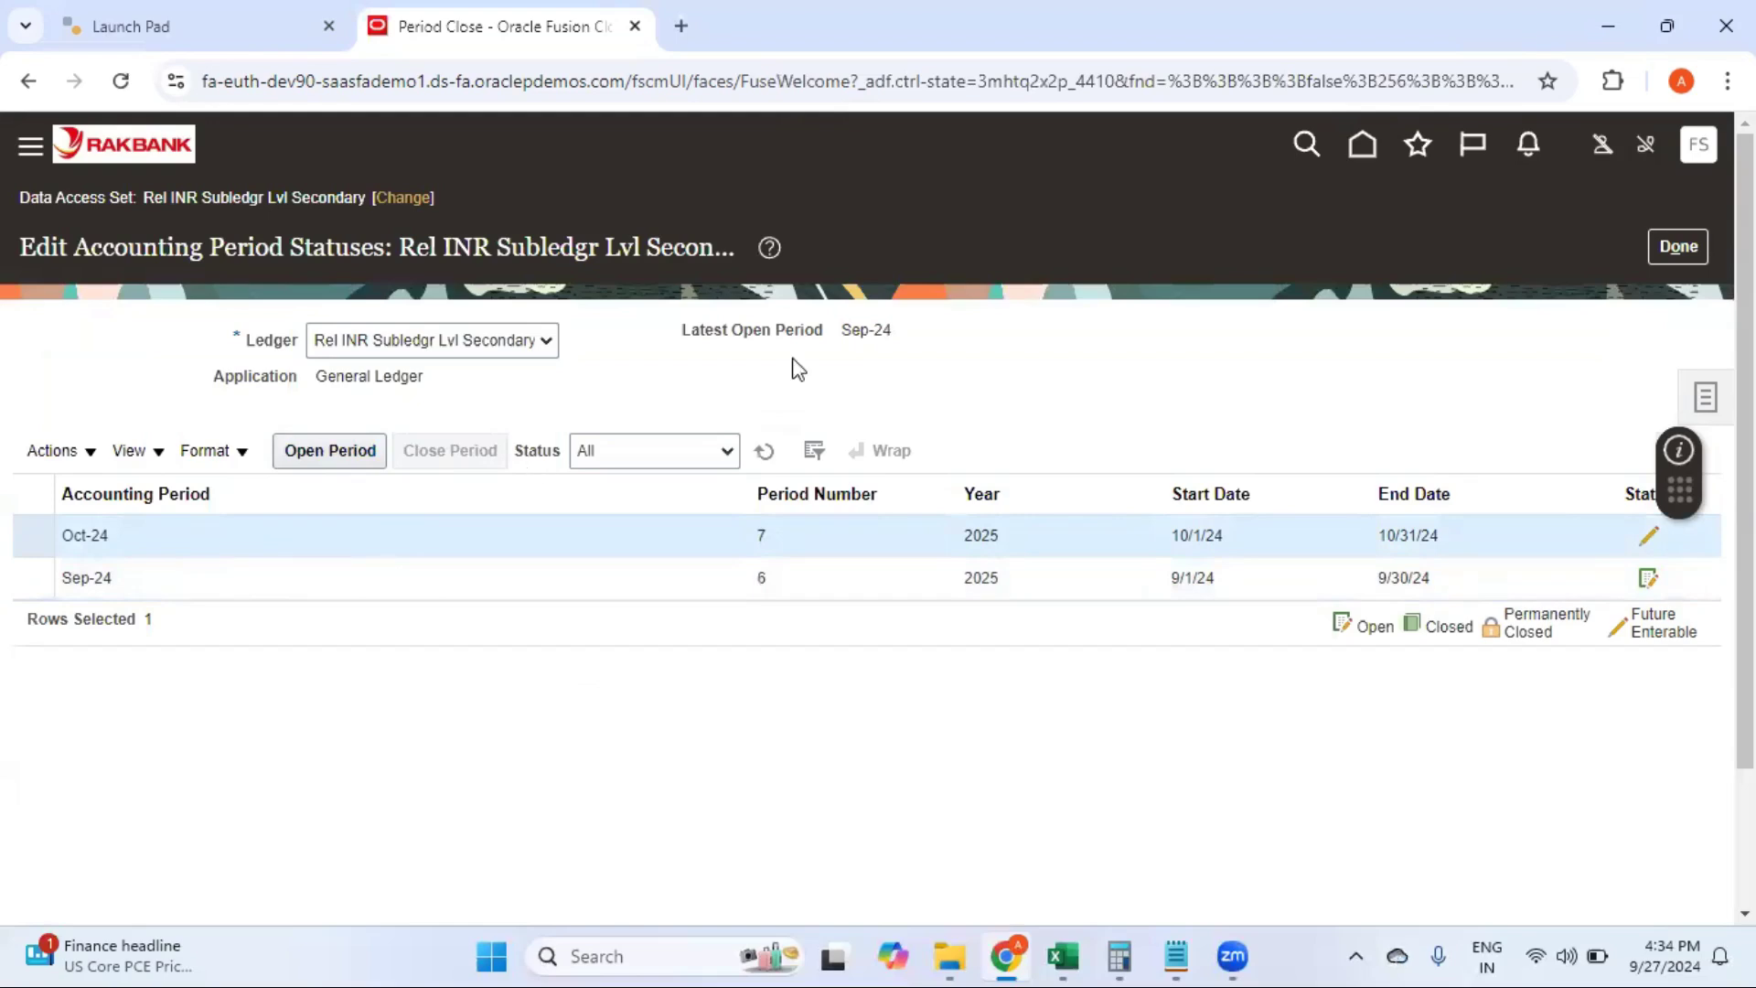
left_click(1686, 249)
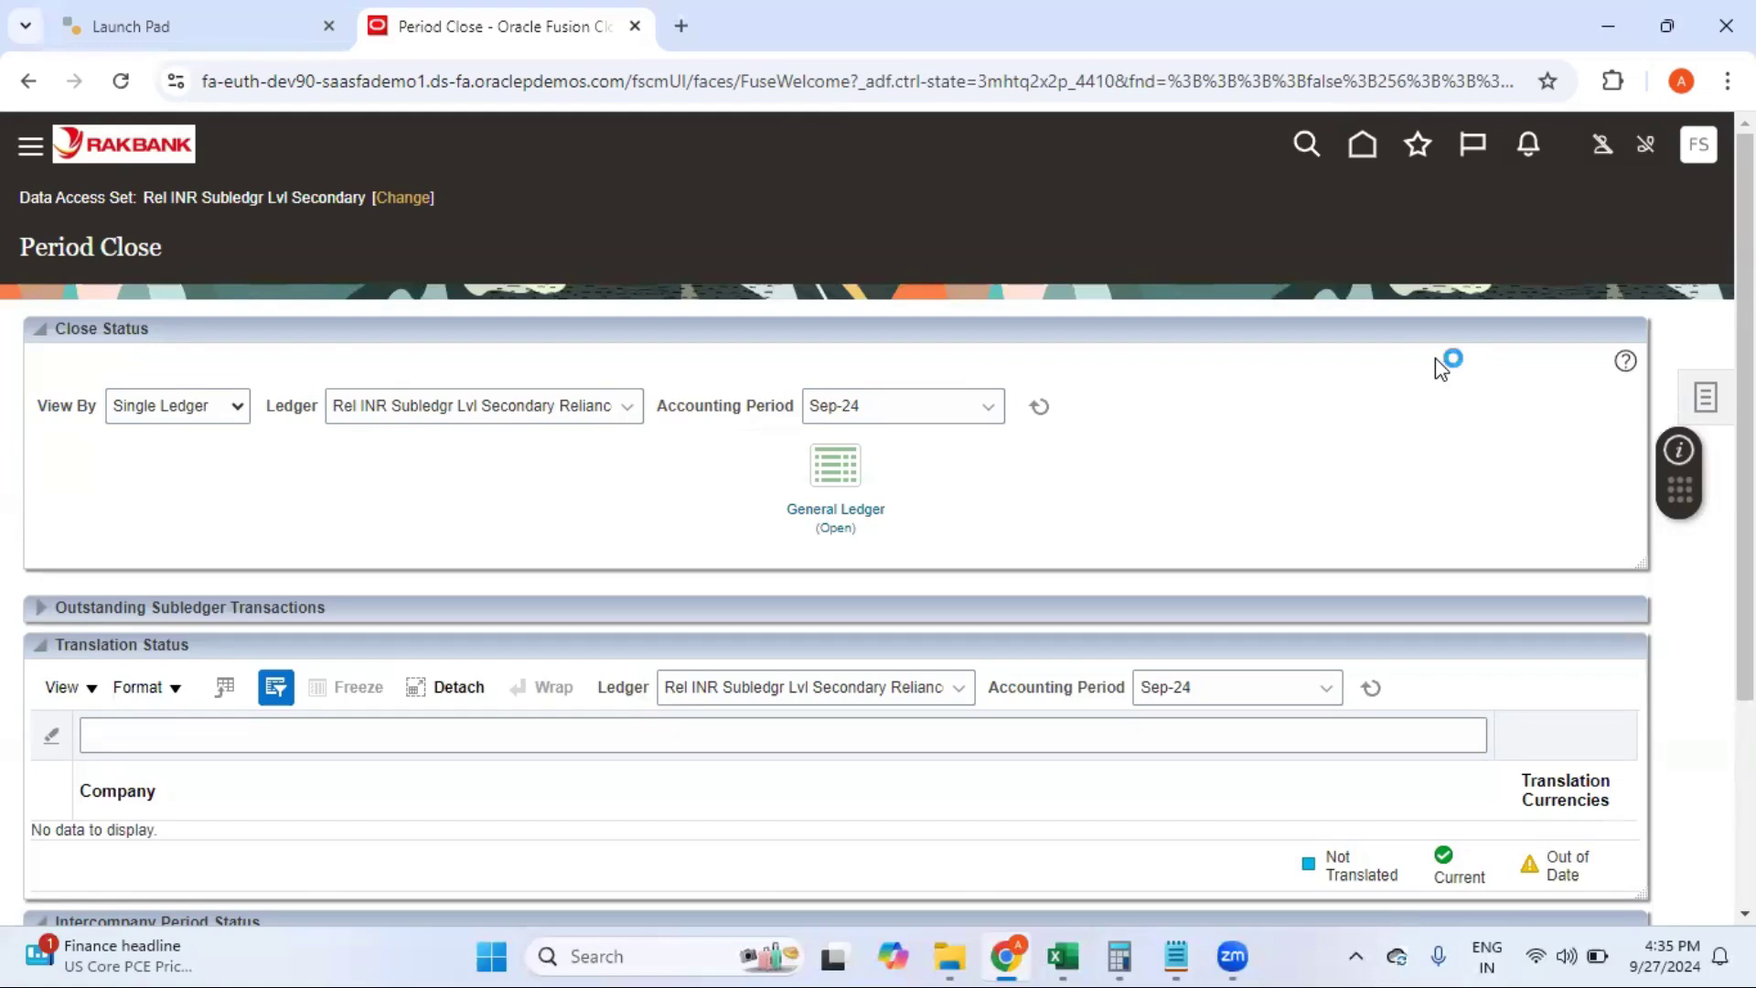
Step: Switch to Excel and review the ledger setup rows in the GL Secondary Ledger Data Conversion Options workbook
mouse_move(1067, 941)
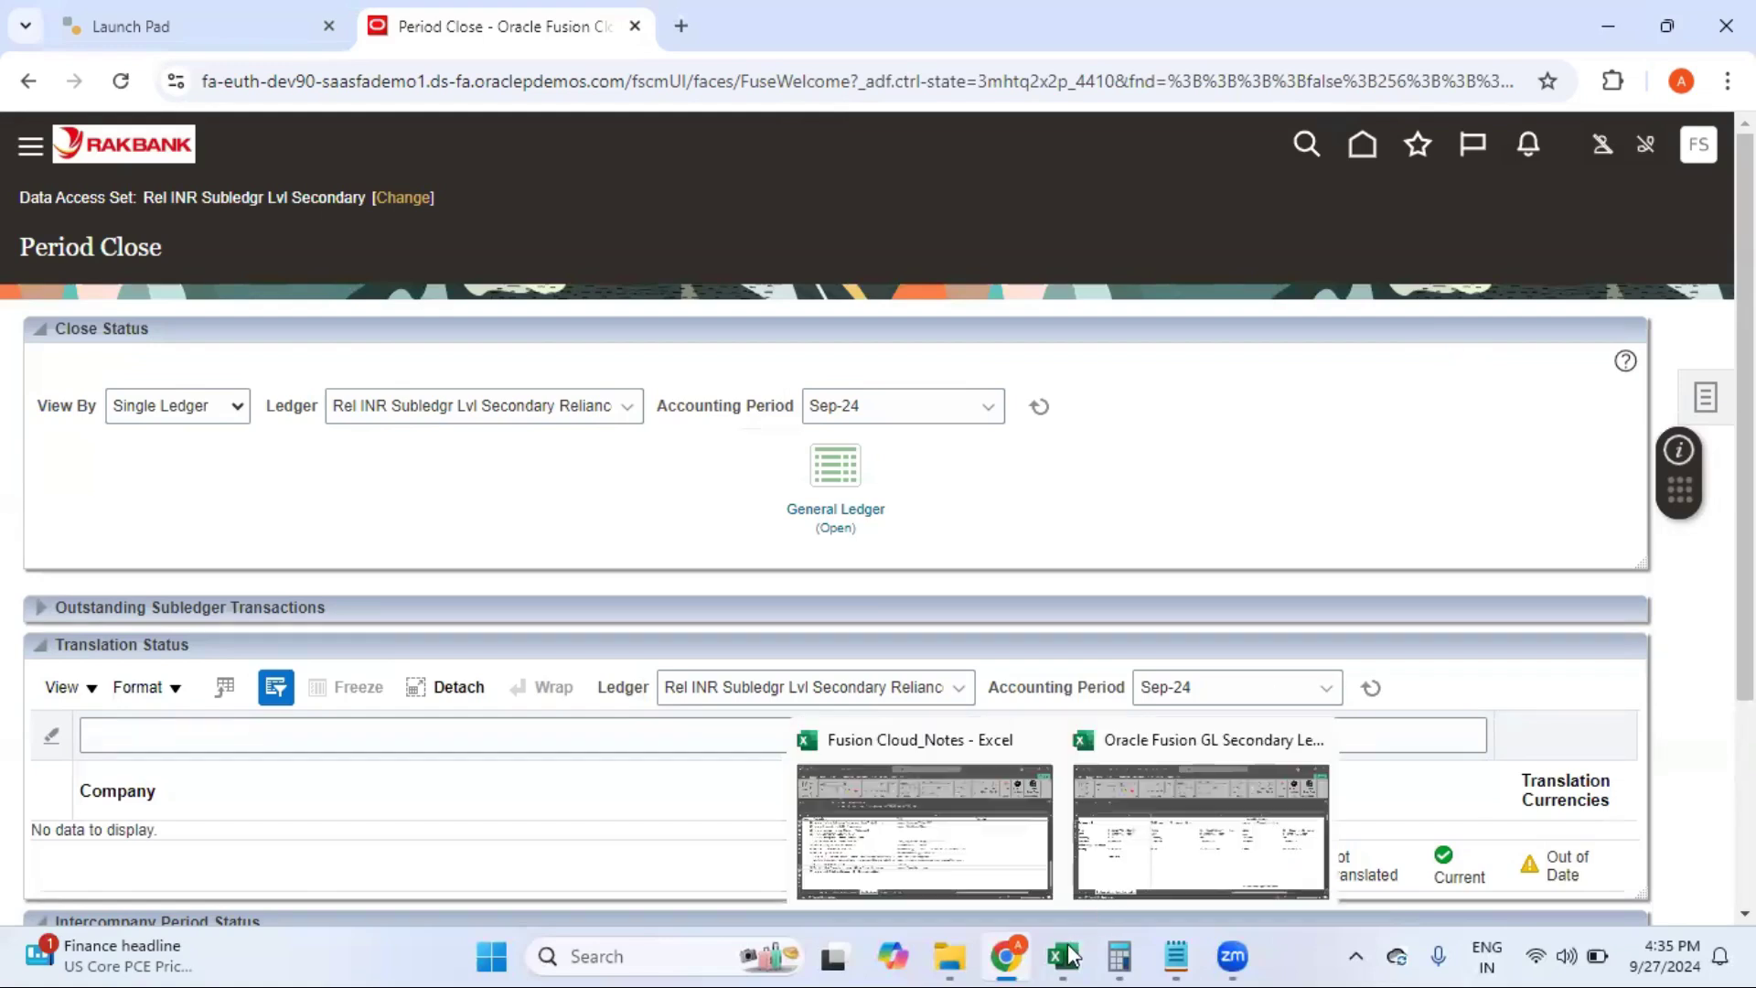
left_click(942, 832)
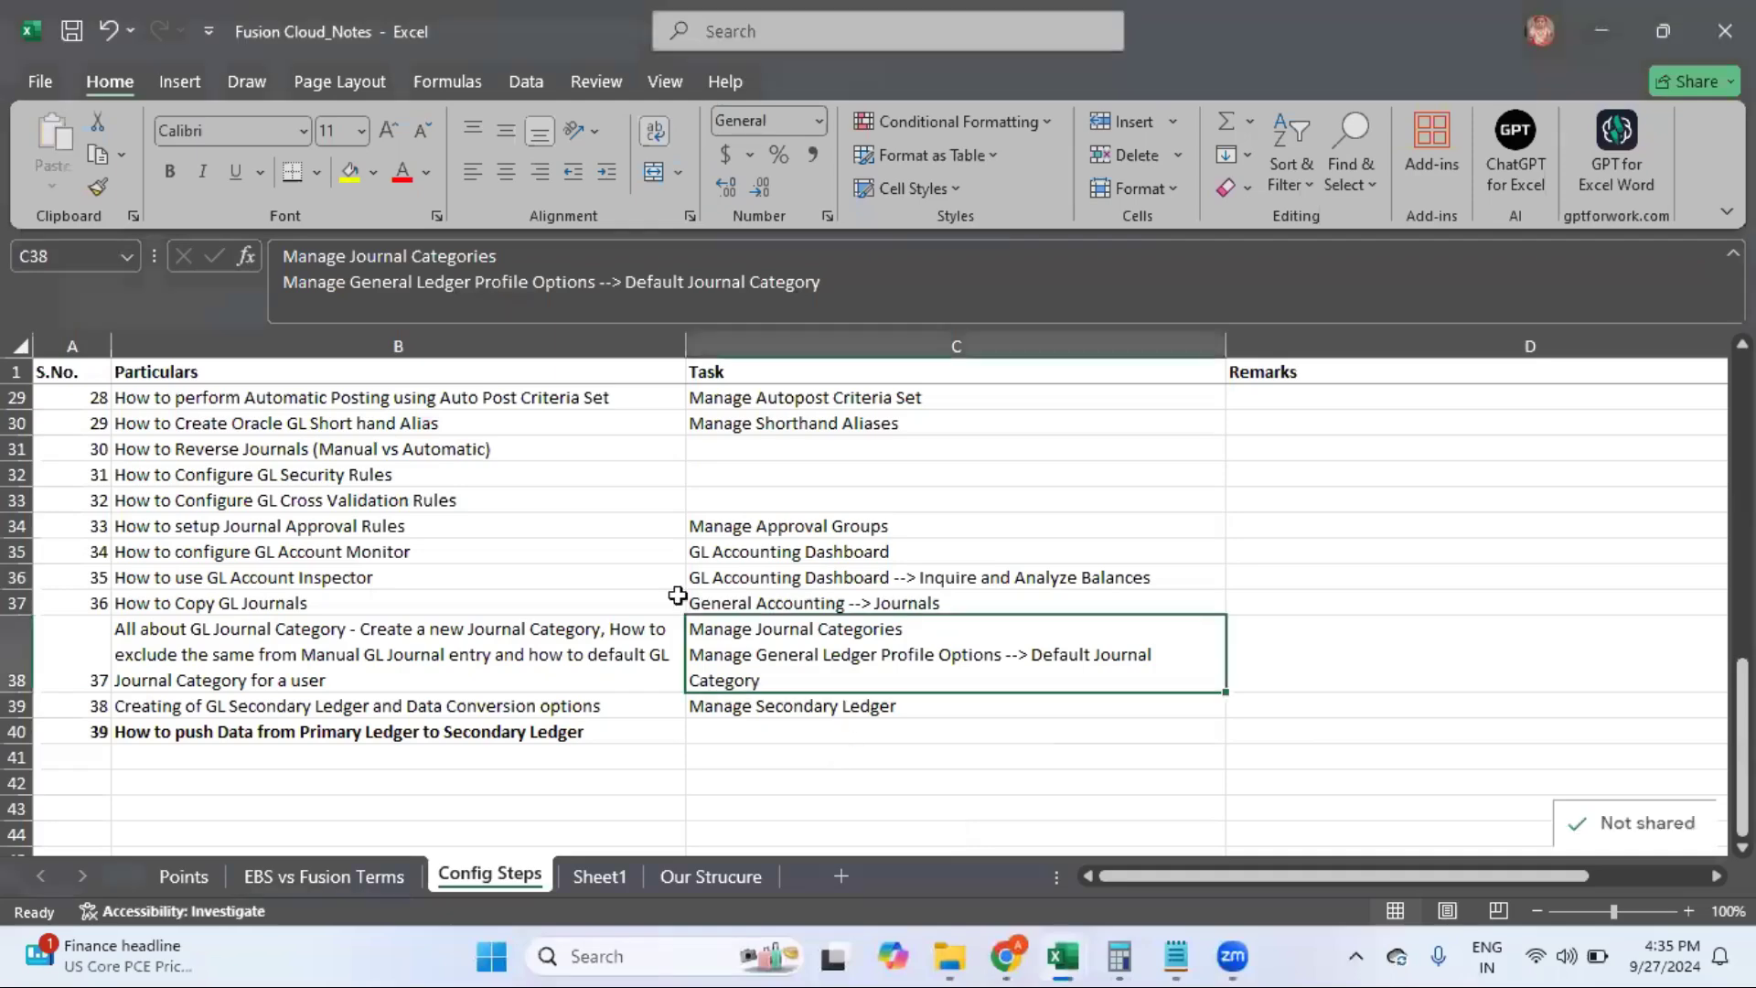
left_click(1145, 882)
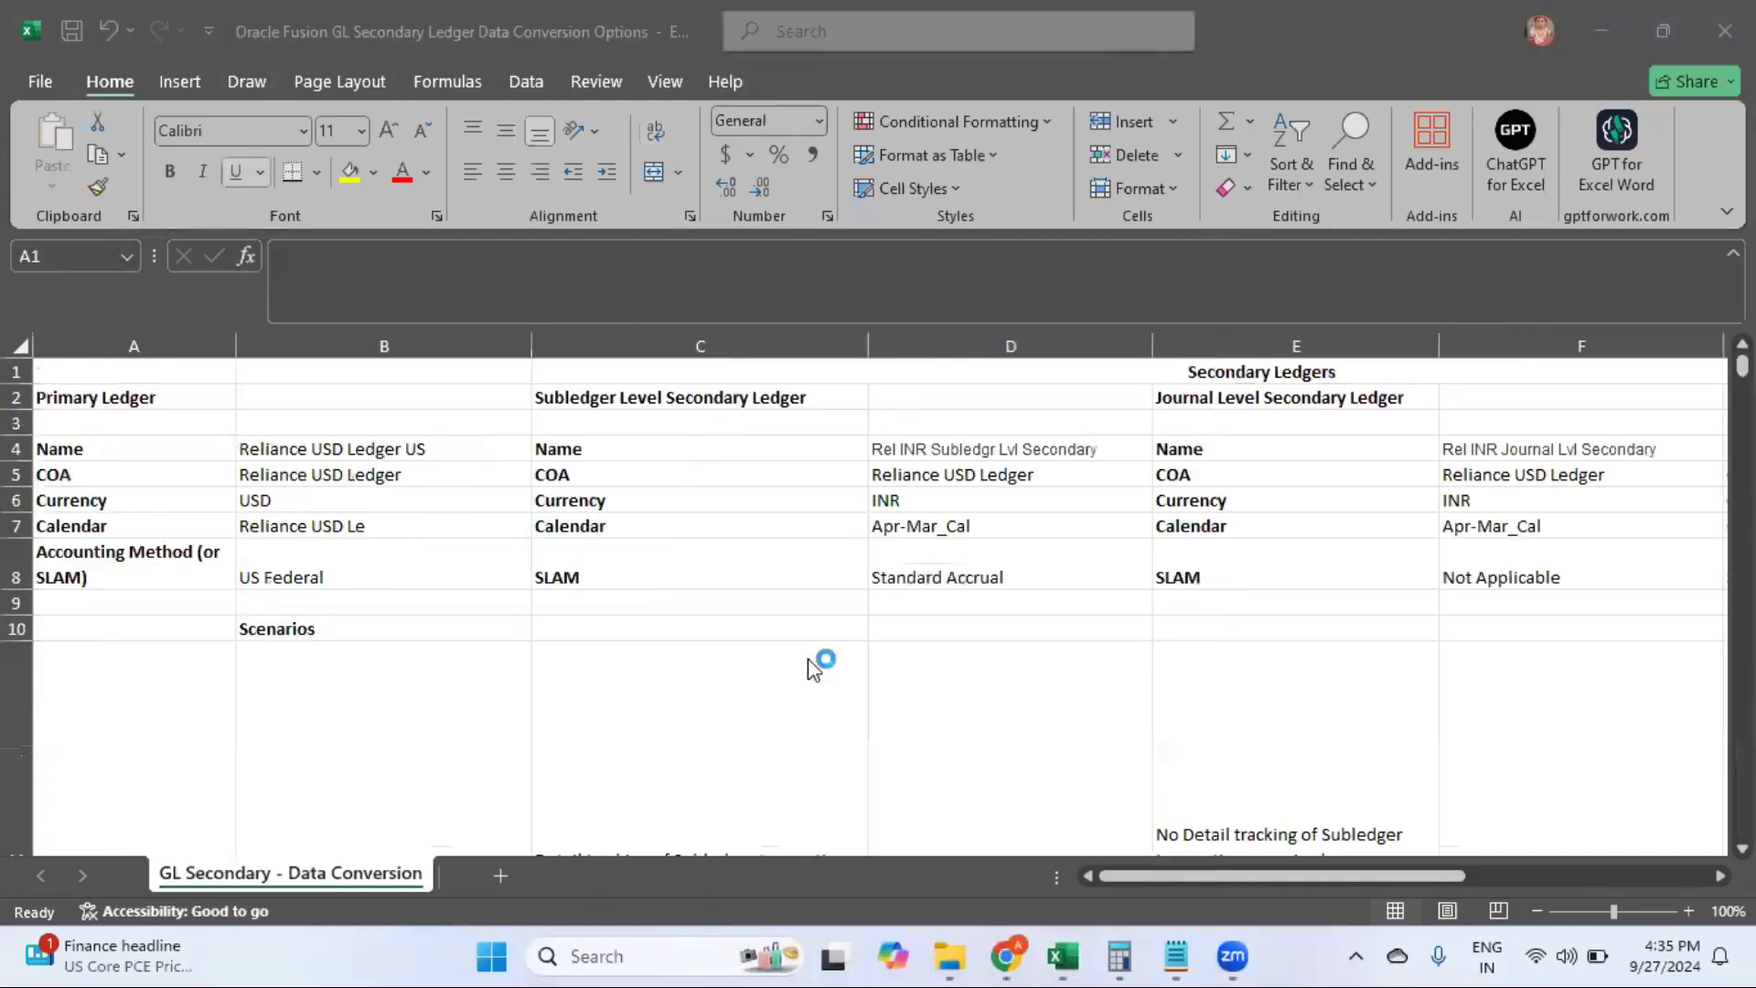
left_click(651, 492)
key("Left")
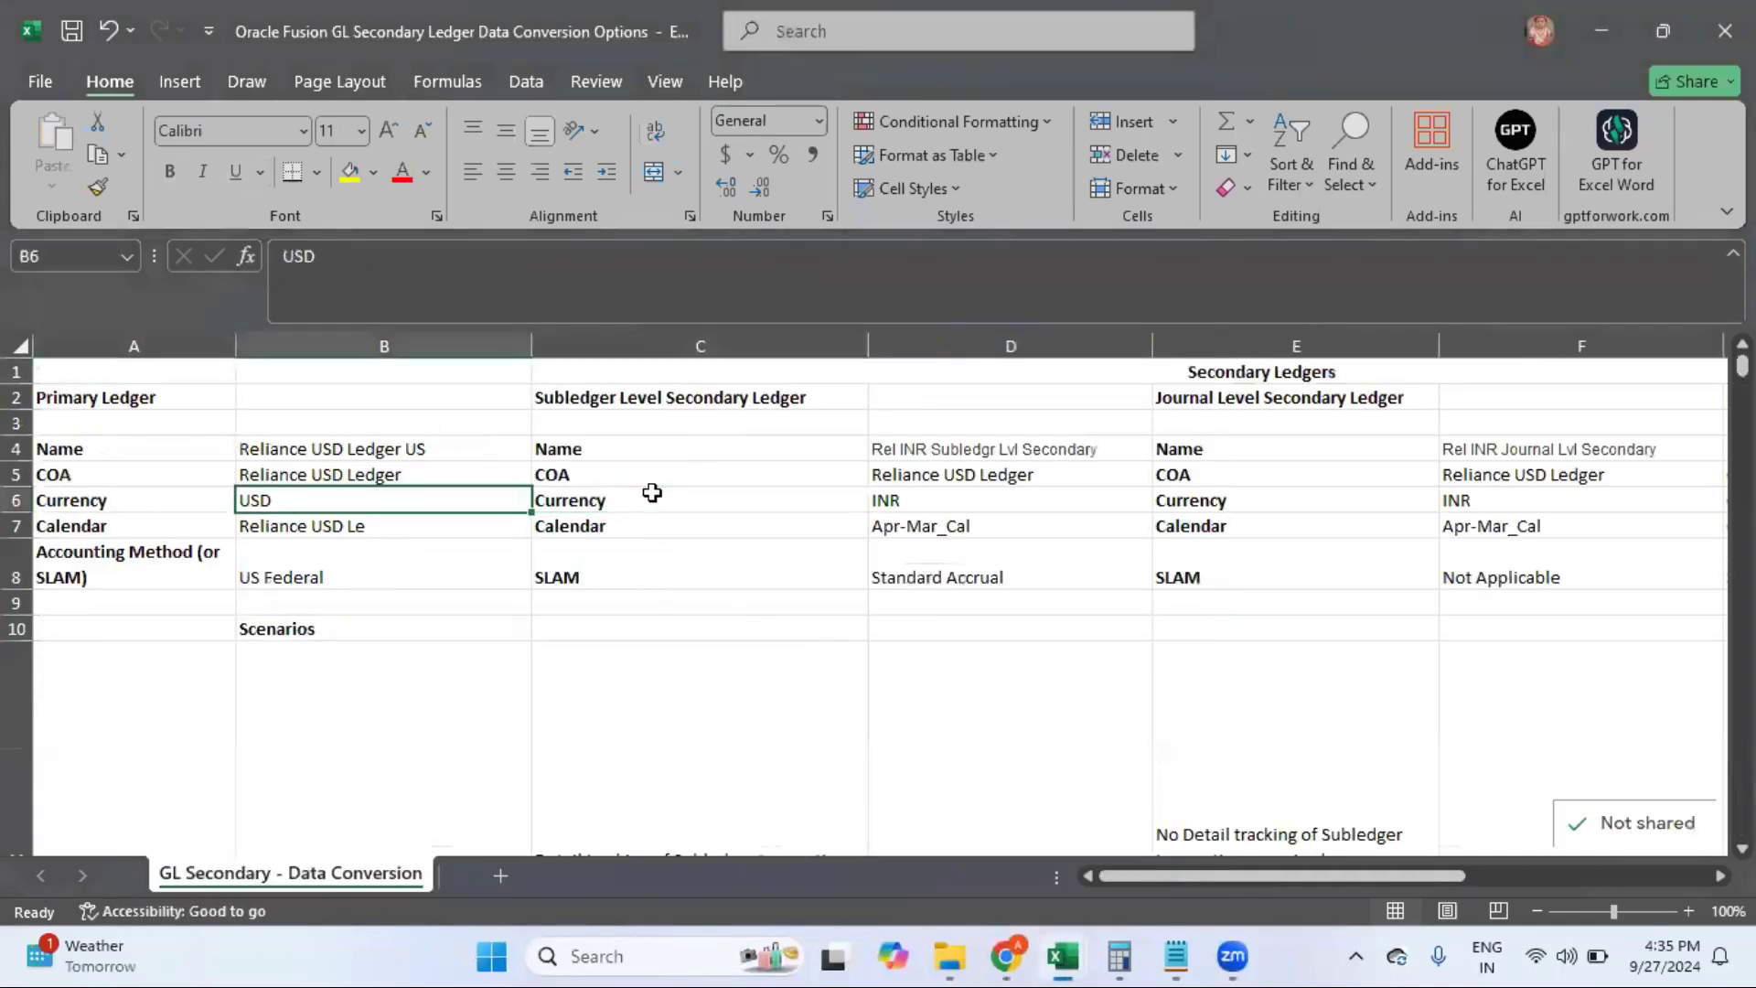
key("Left")
Step: Read how data gets pushed to the subledger level secondary ledger in cells C17 and C18
left_click(691, 551)
key("Down")
key("Down")
key("Down")
key("Down")
key("Down")
key("Down")
key("Down")
key("Down")
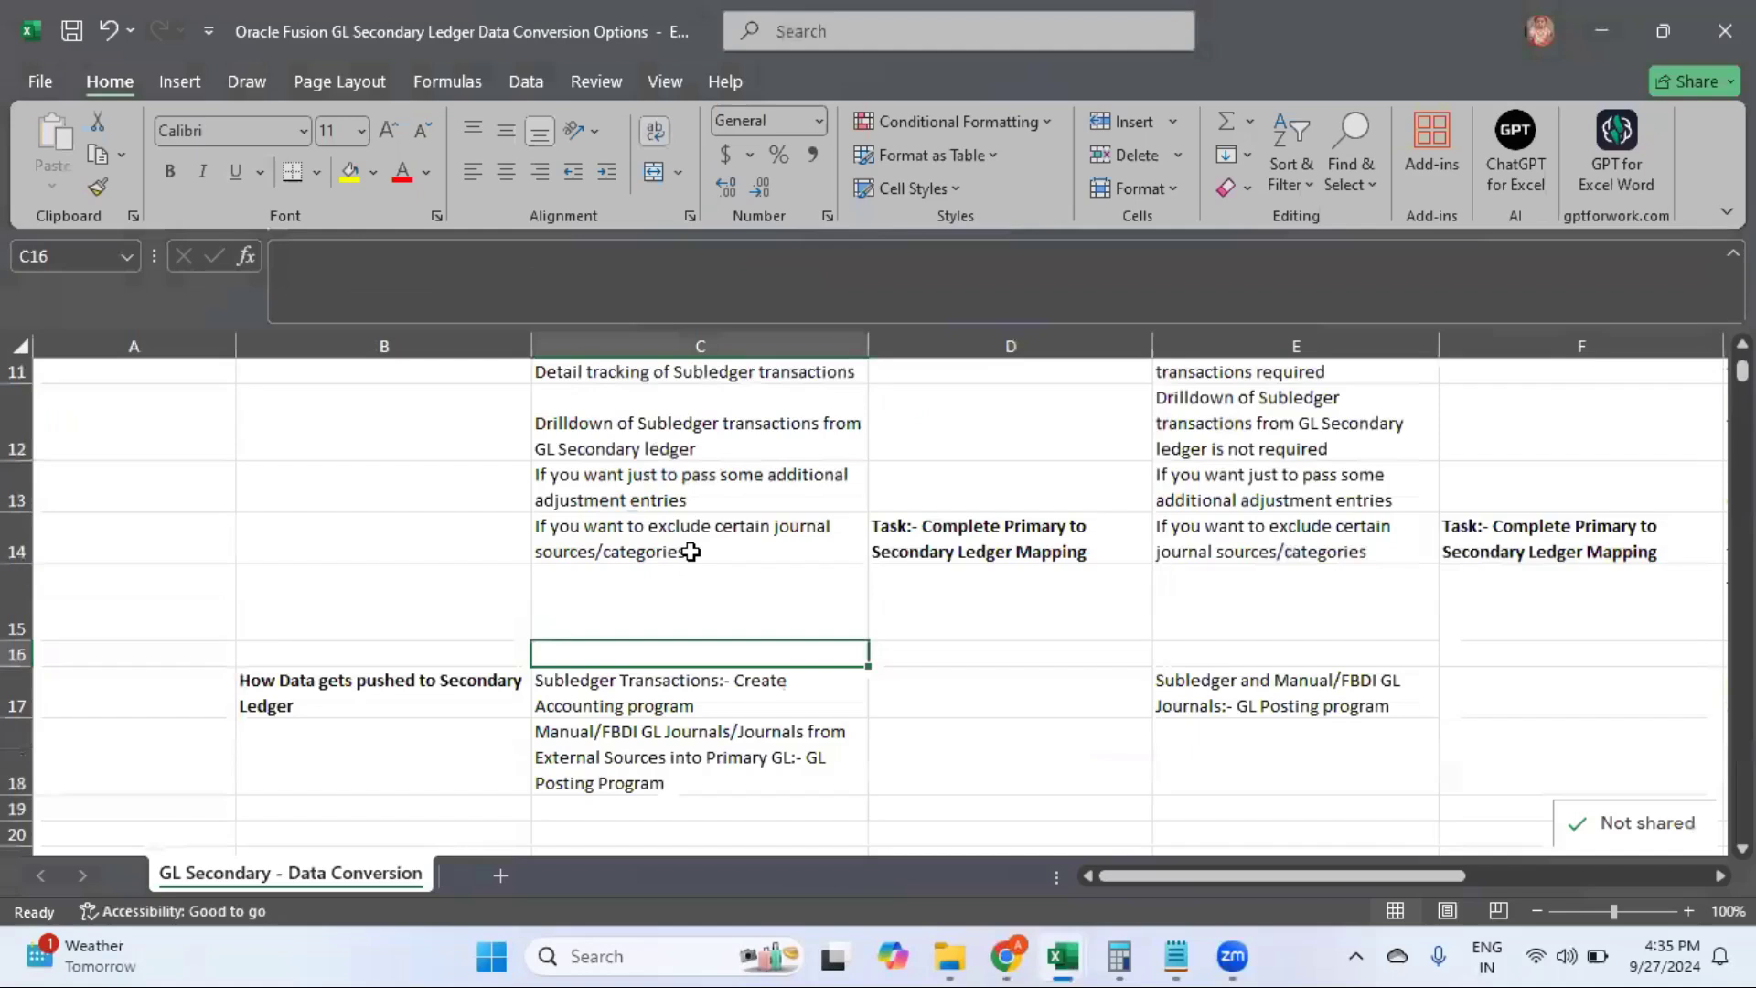
key("Down")
key("Down")
left_click(729, 675)
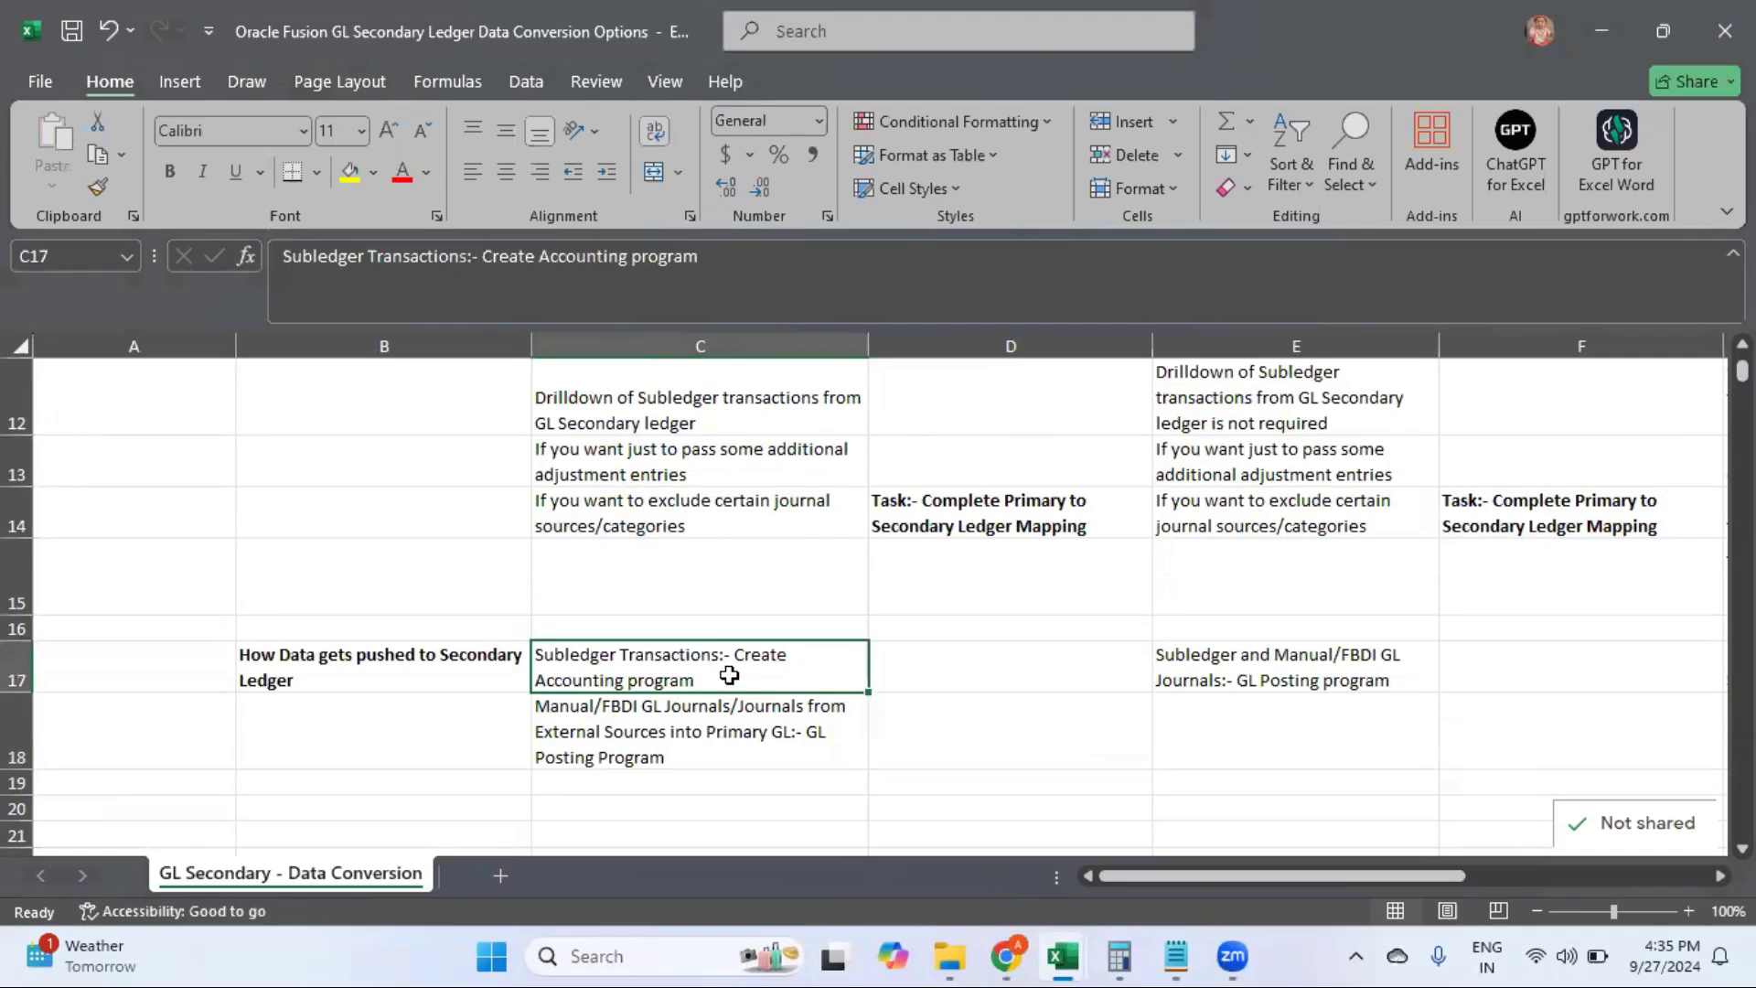
key("Down")
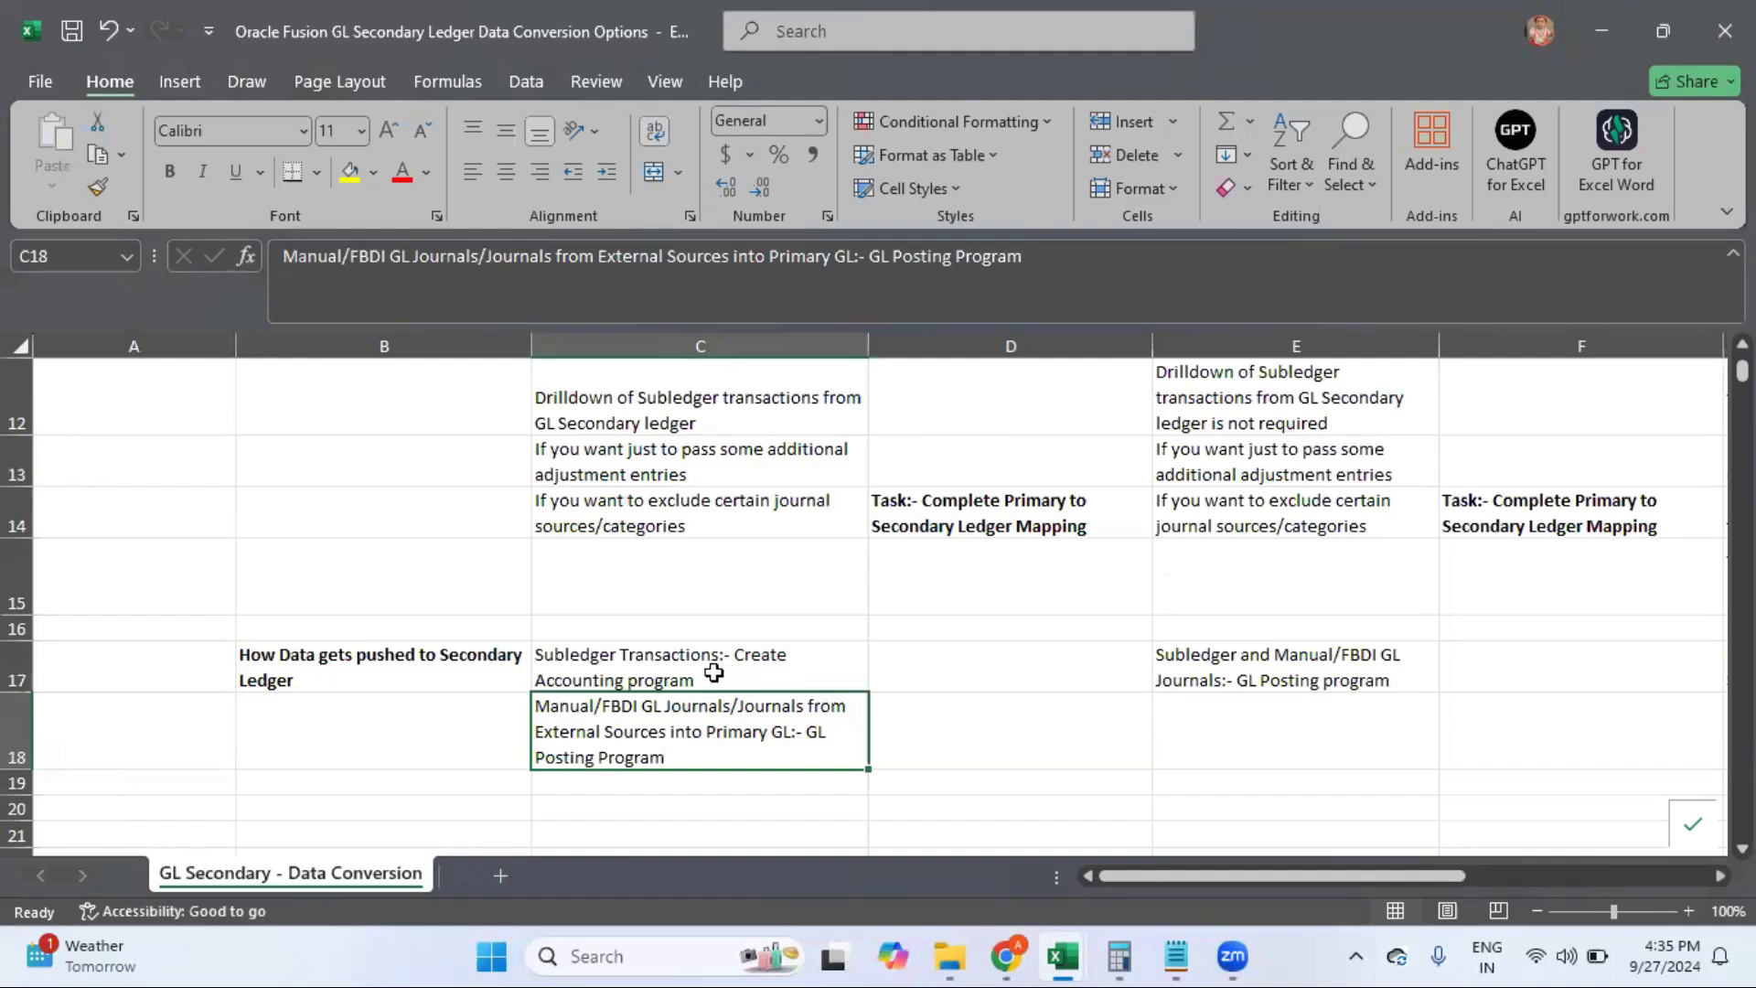
left_click(723, 674)
left_click(692, 739)
Step: Switch back to Oracle Fusion in Chrome and return to the home page
mouse_move(1006, 956)
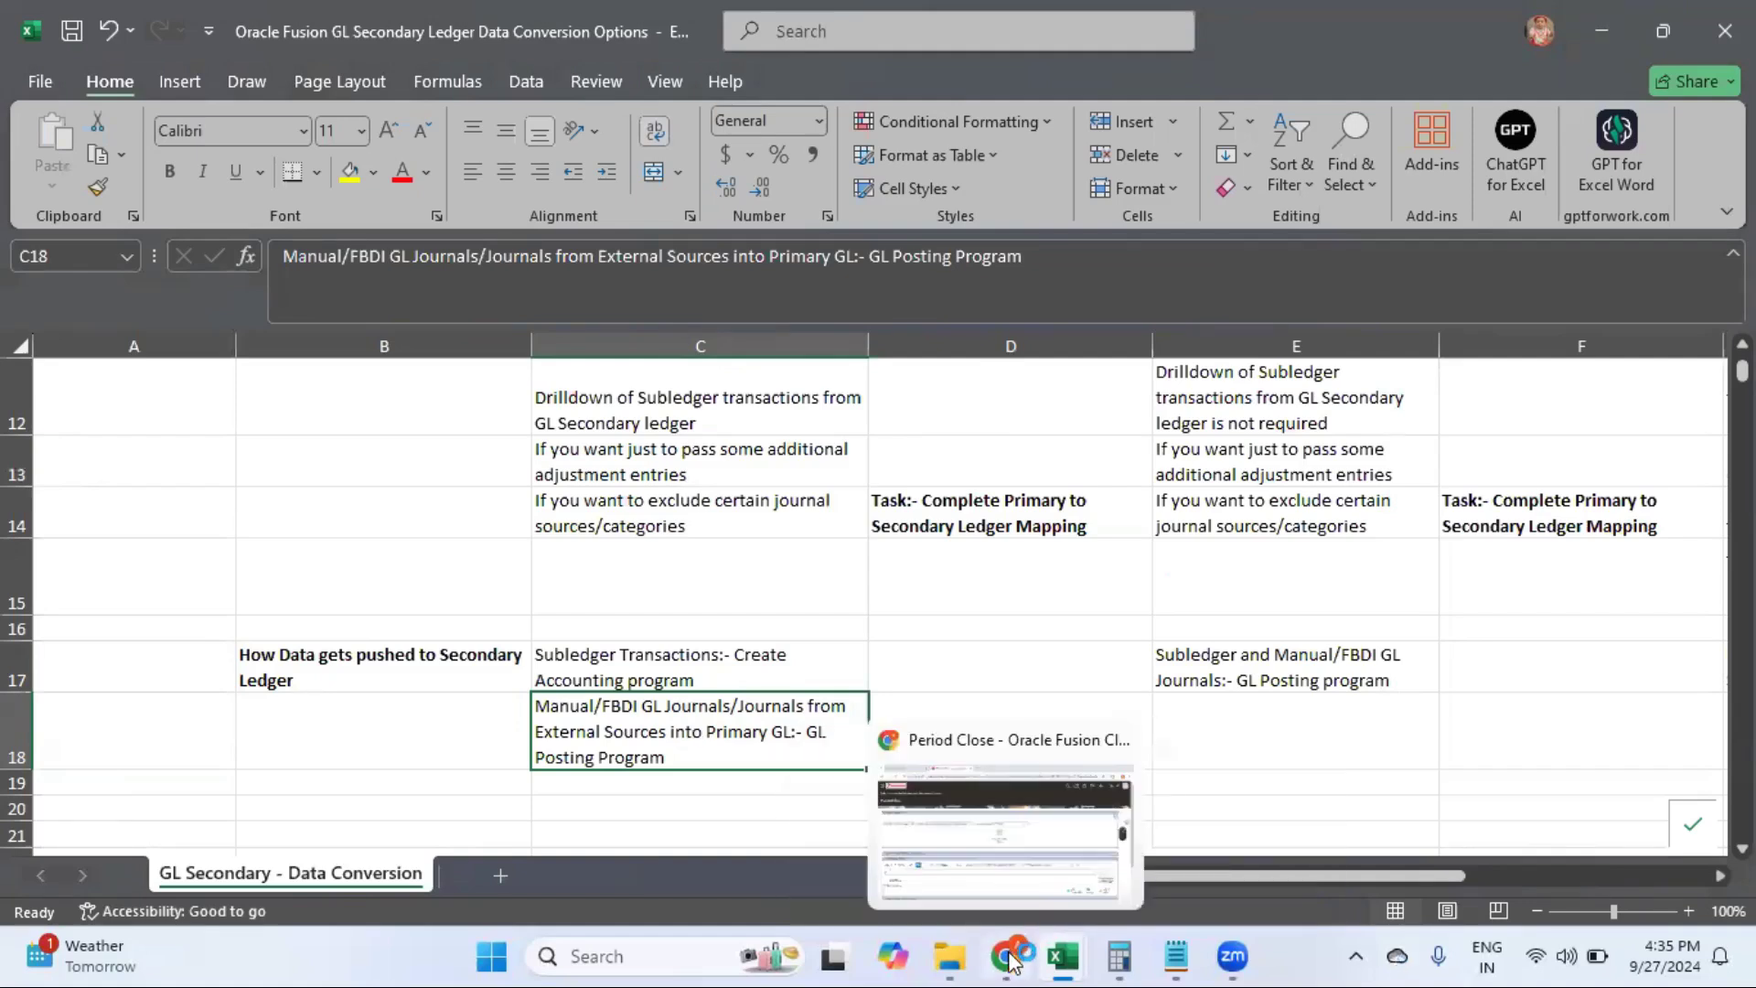
left_click(1041, 864)
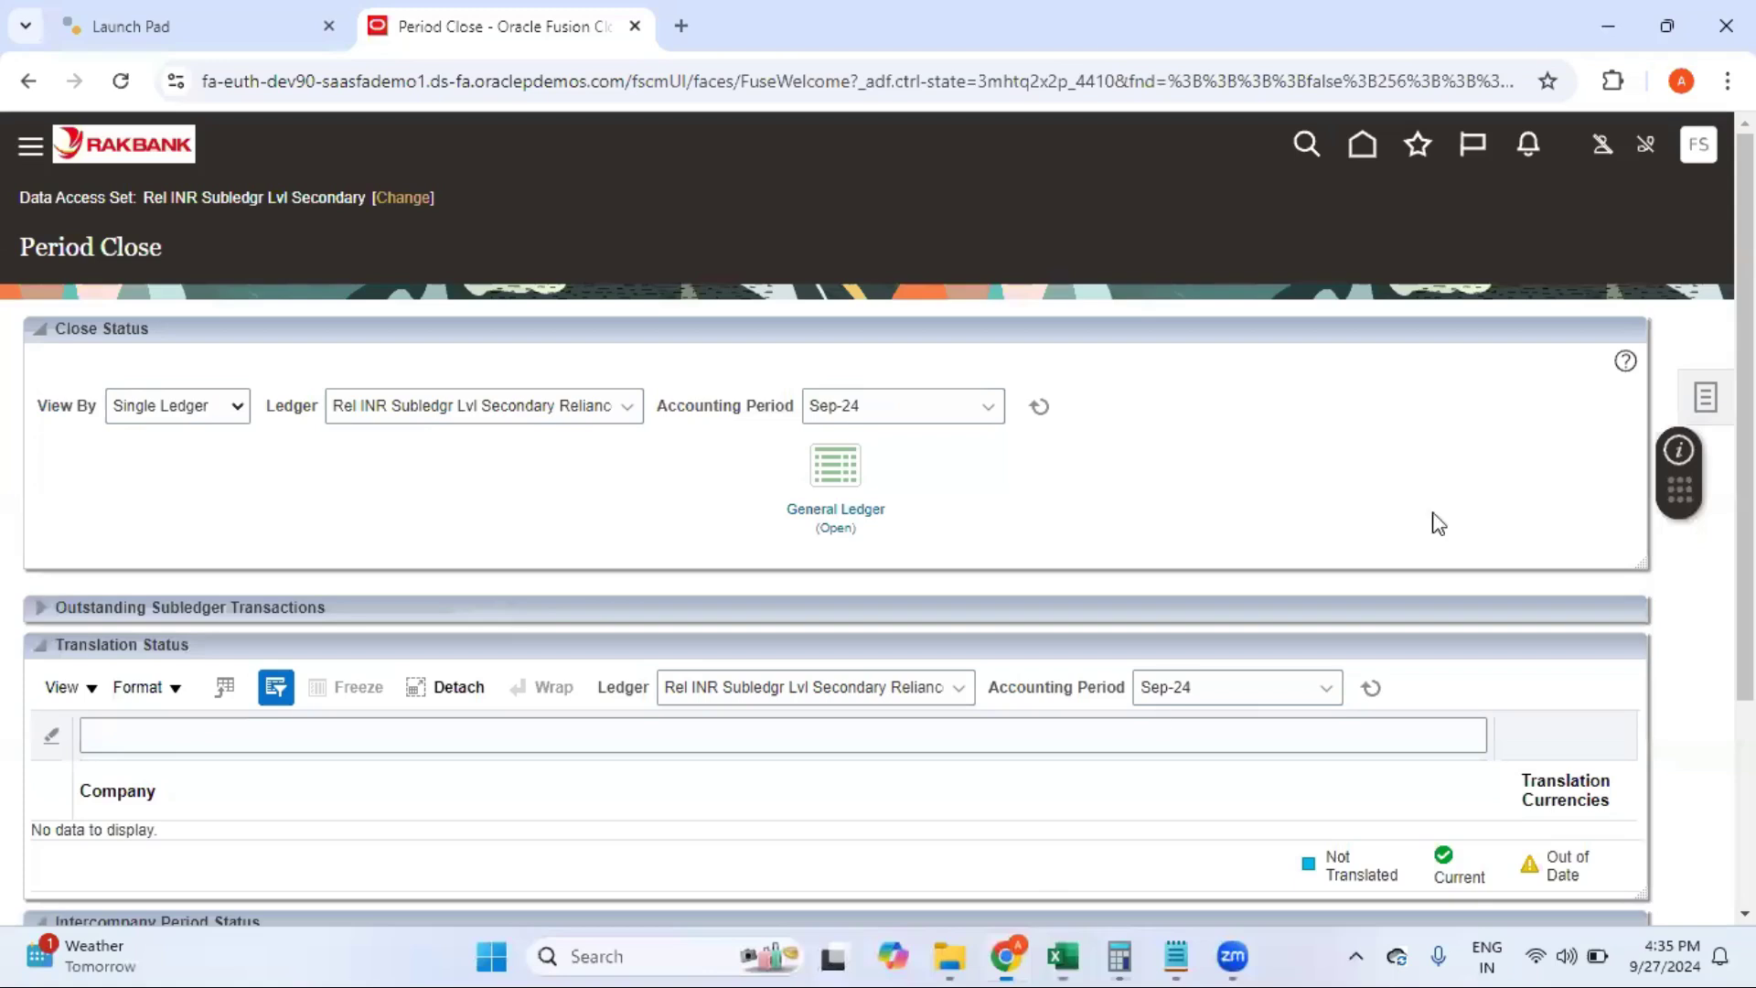
left_click(1363, 146)
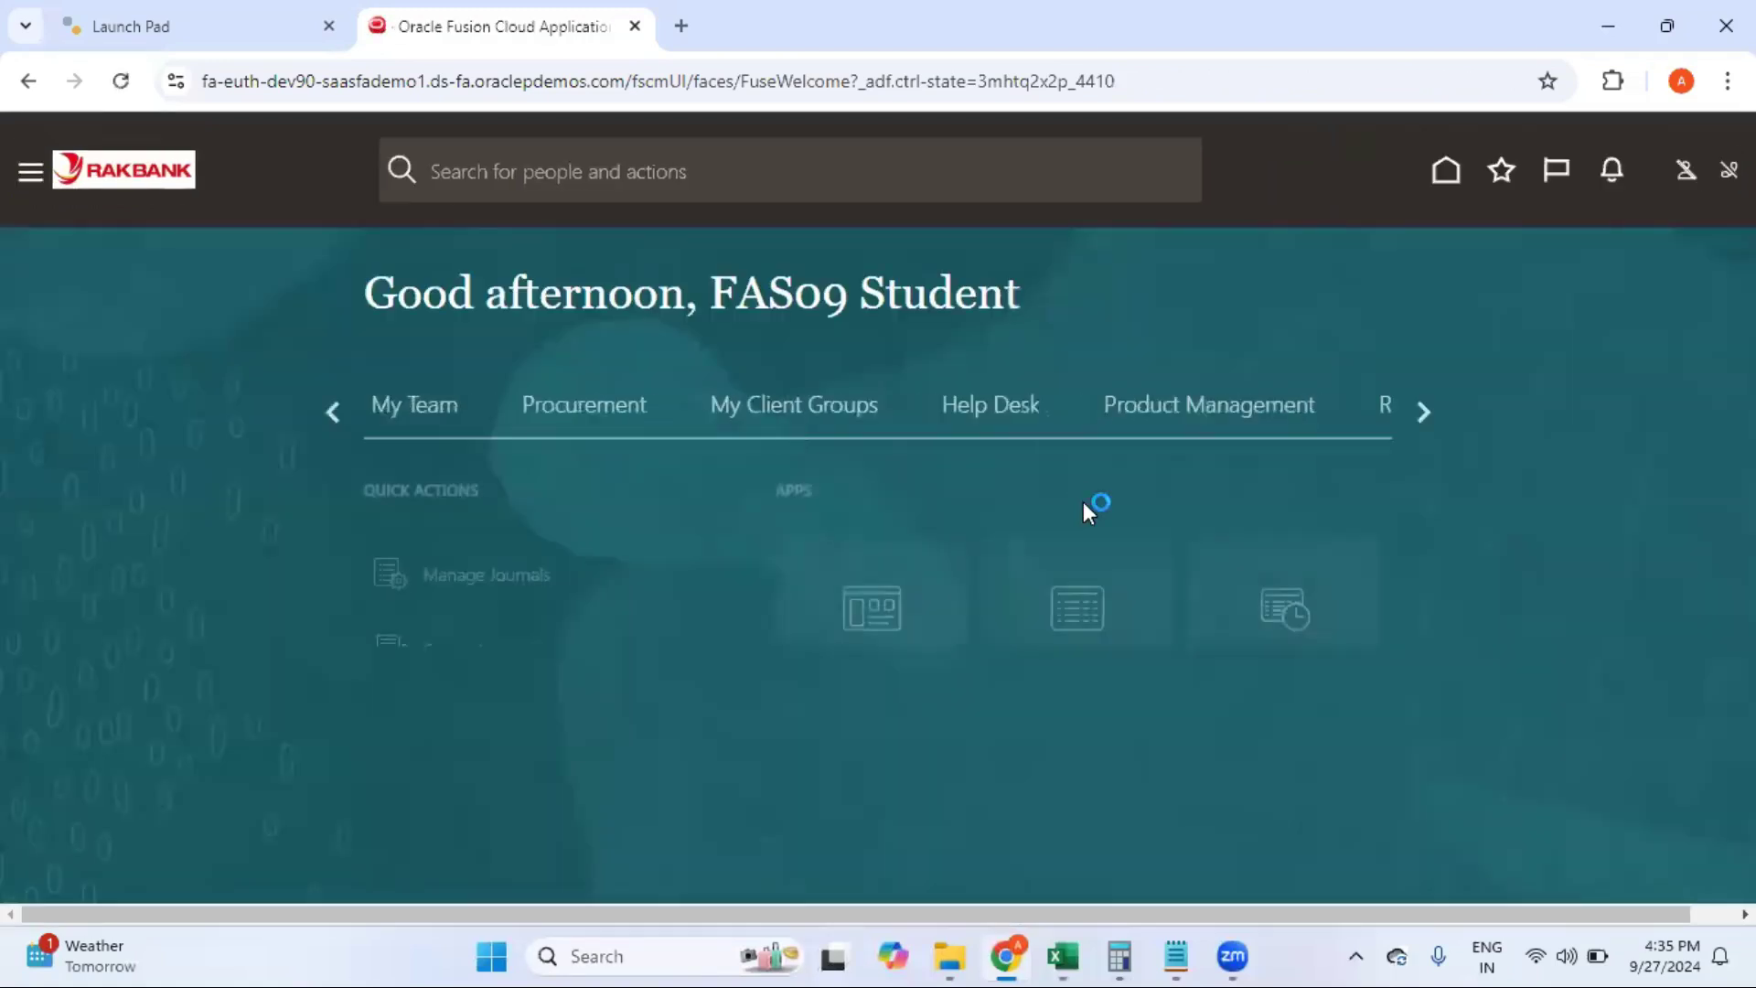
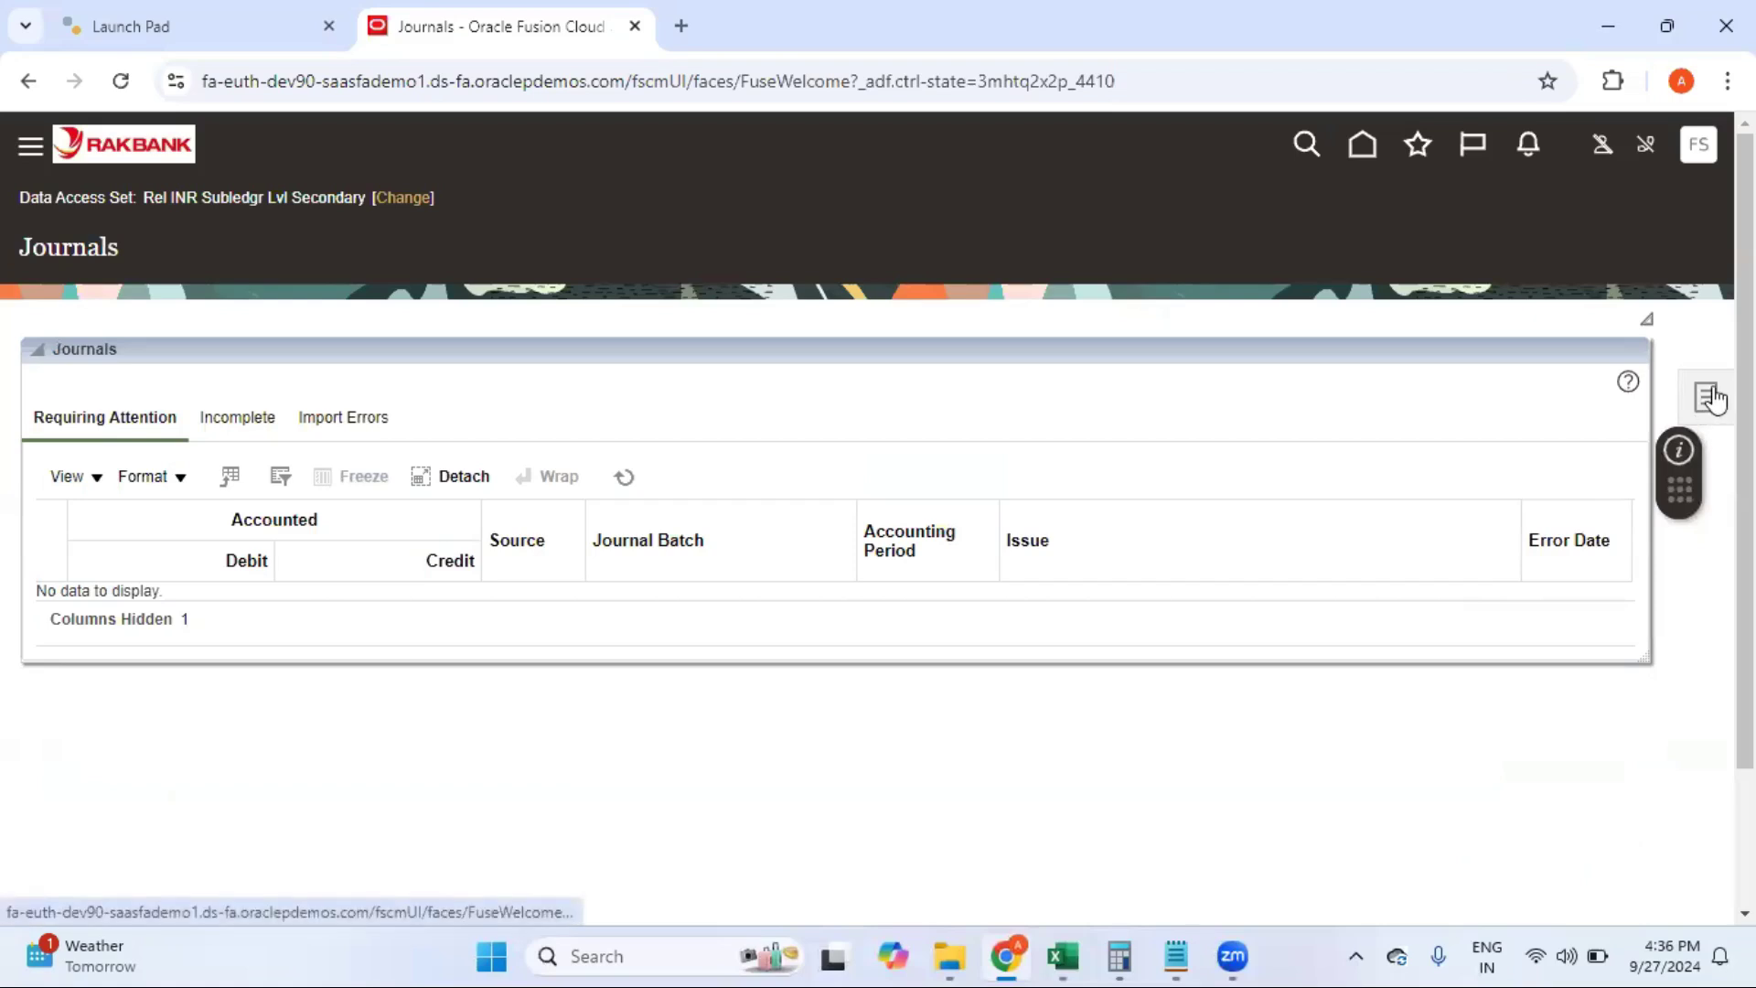
left_click(1709, 397)
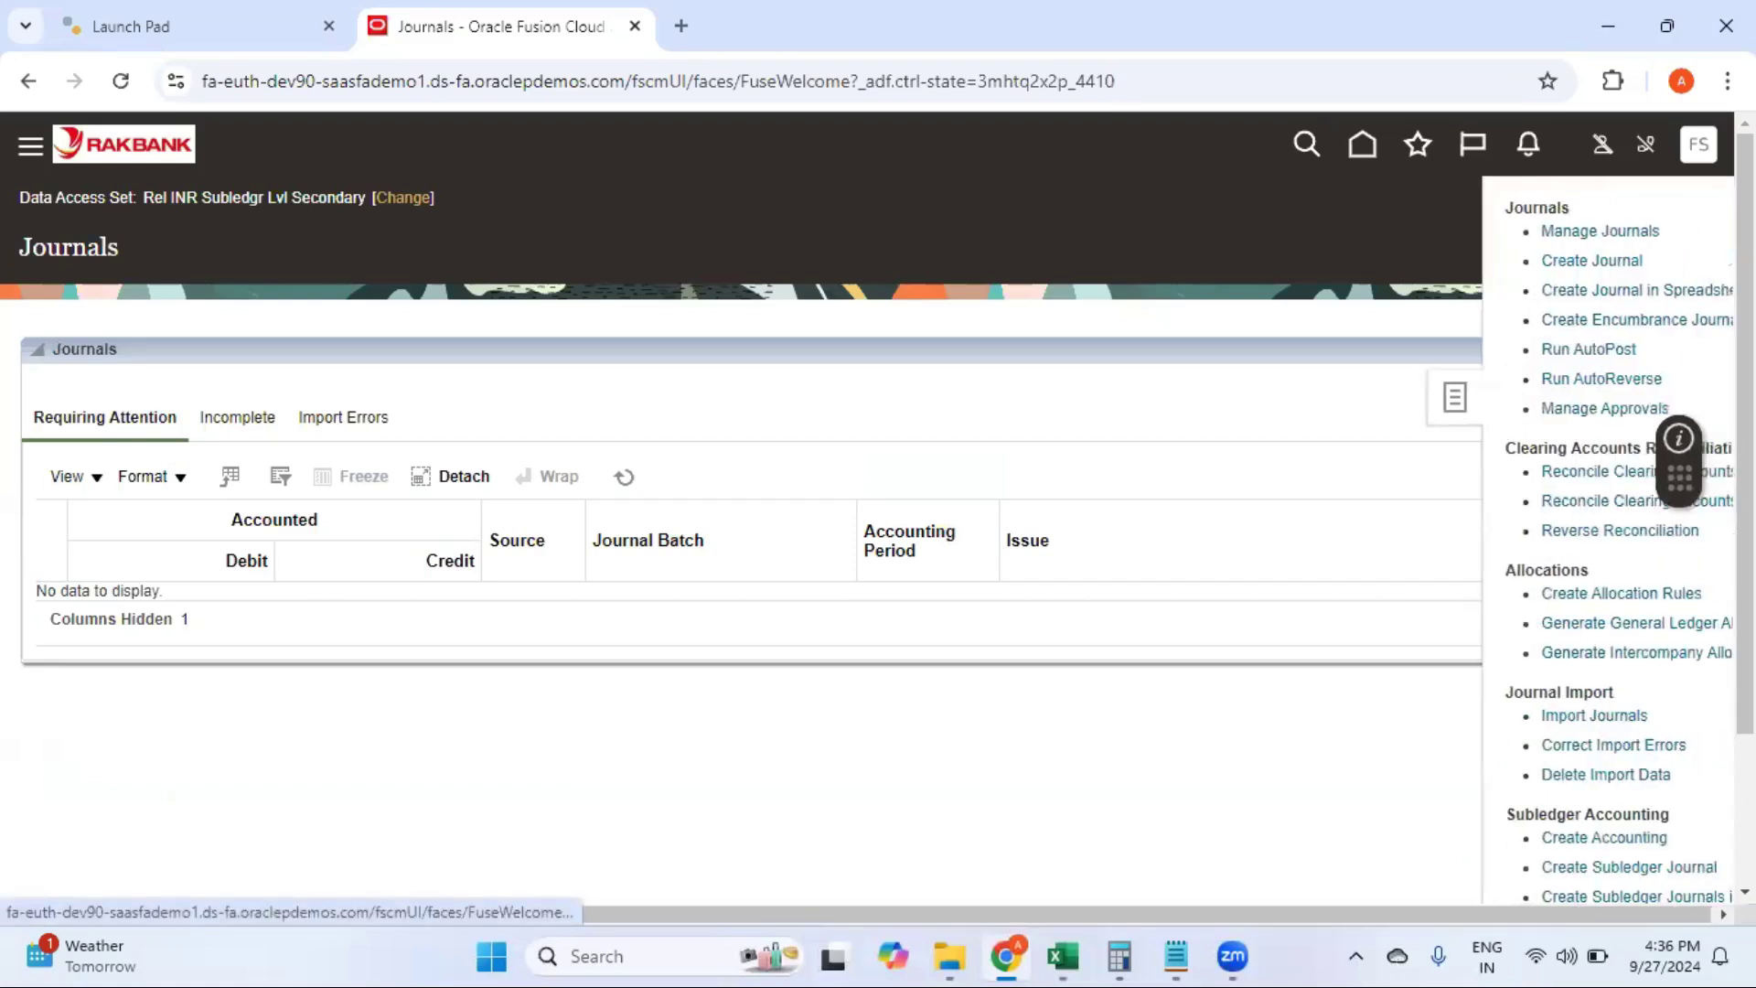
left_click(1573, 261)
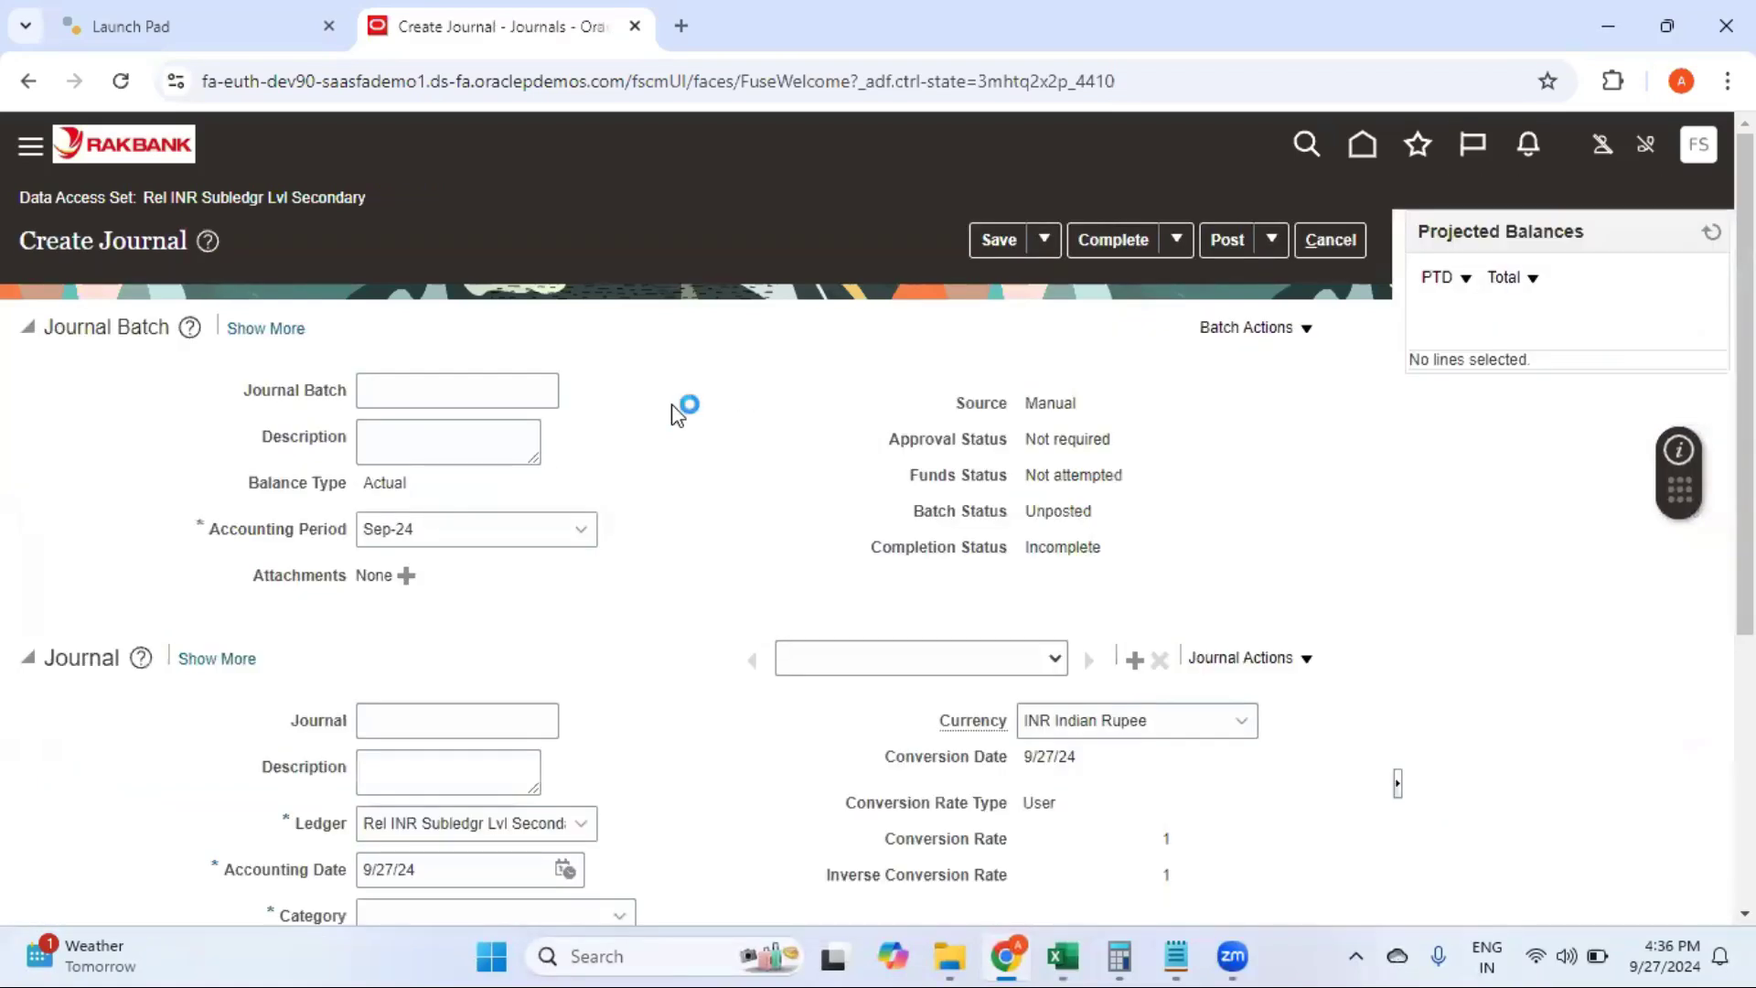
left_click(1319, 247)
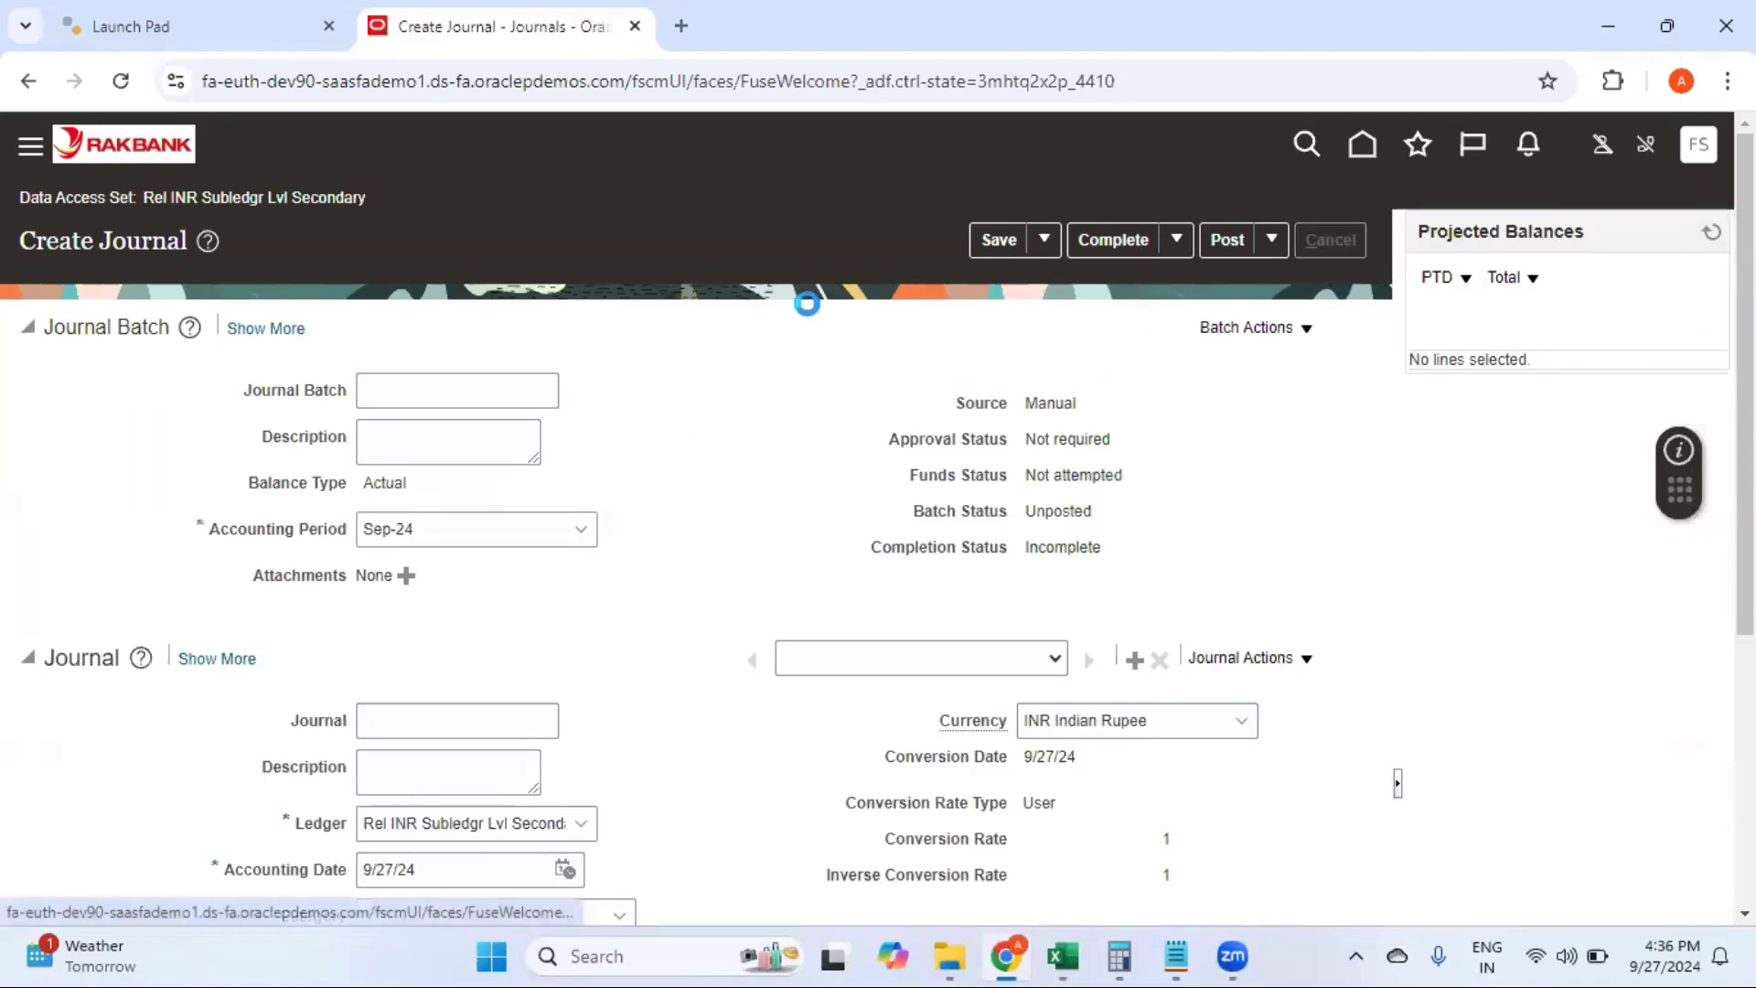
Step: Change the data access set of the Journals work area to Reliance USD Ledger US
left_click(407, 199)
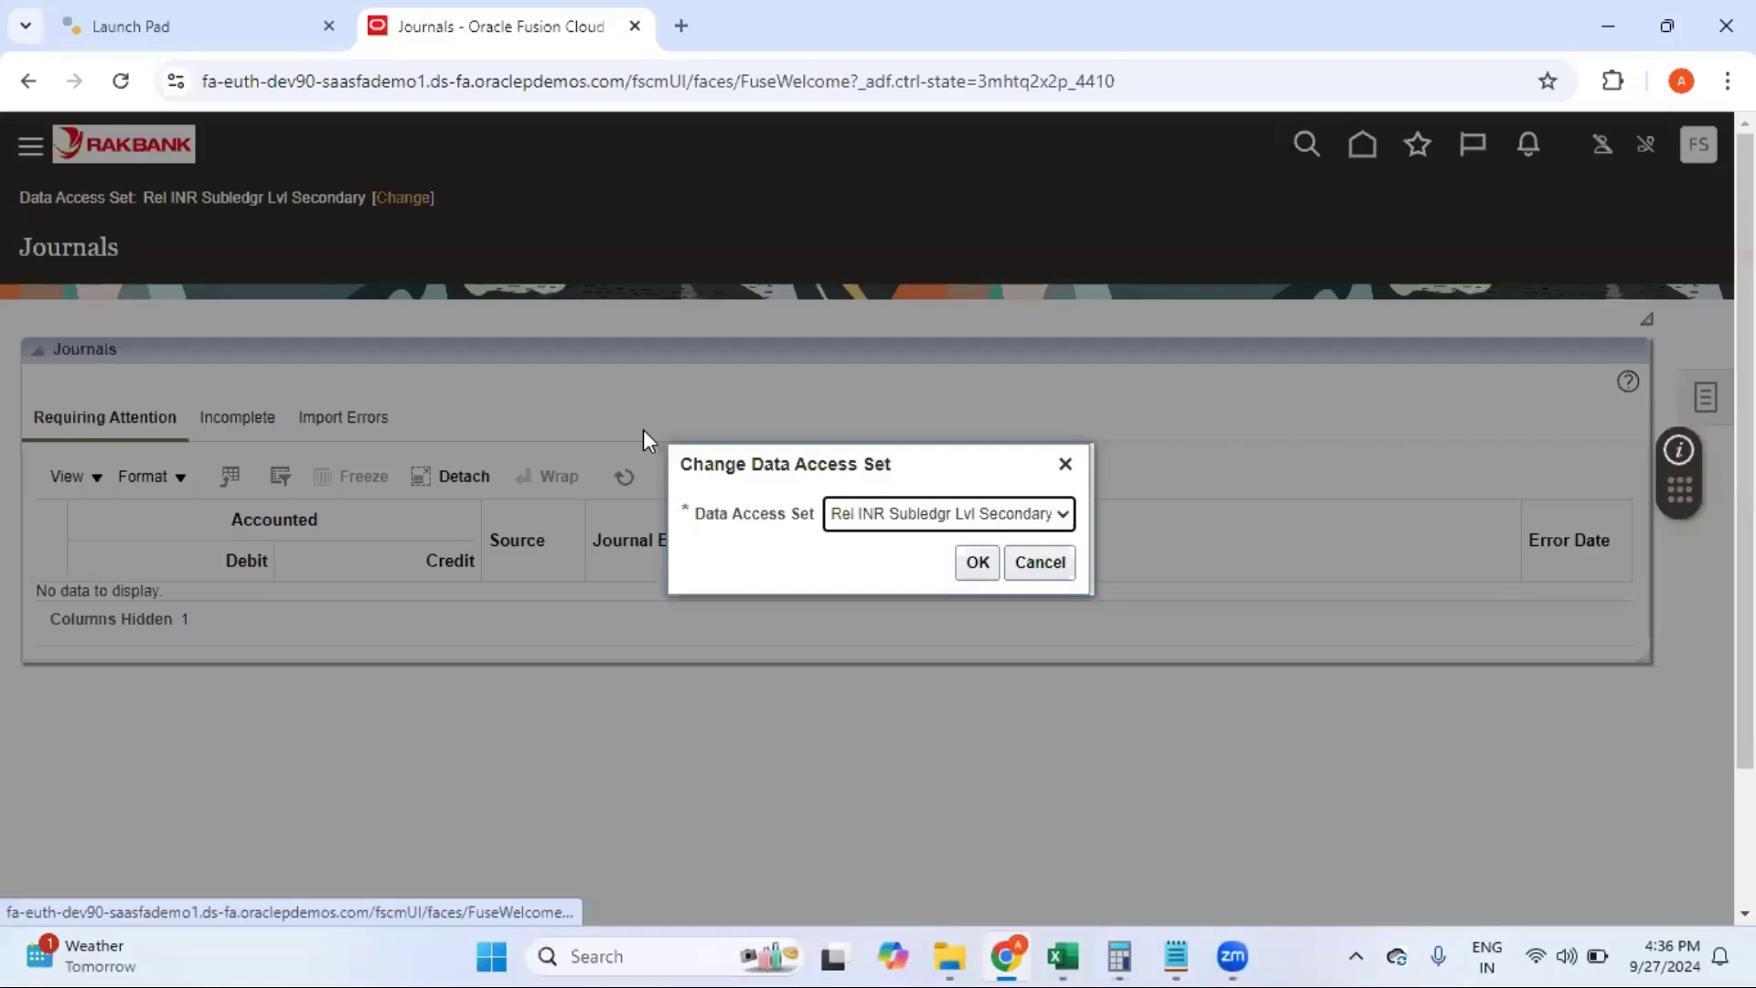
left_click(979, 516)
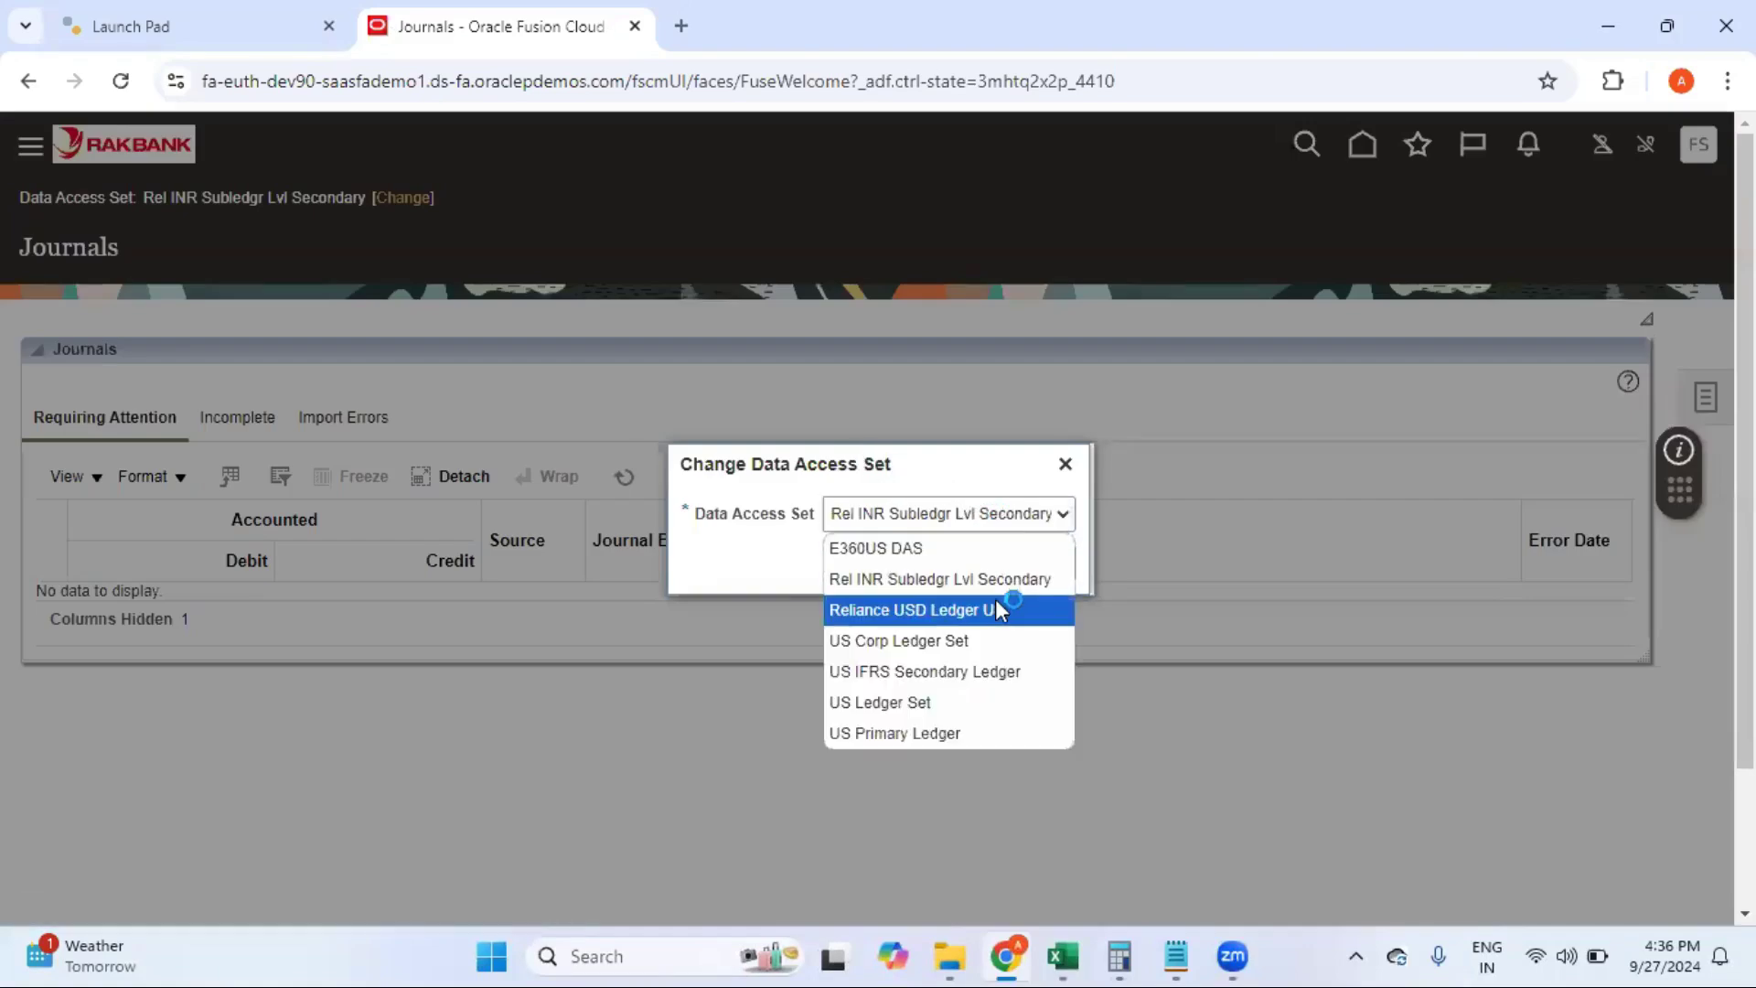
left_click(997, 608)
left_click(975, 561)
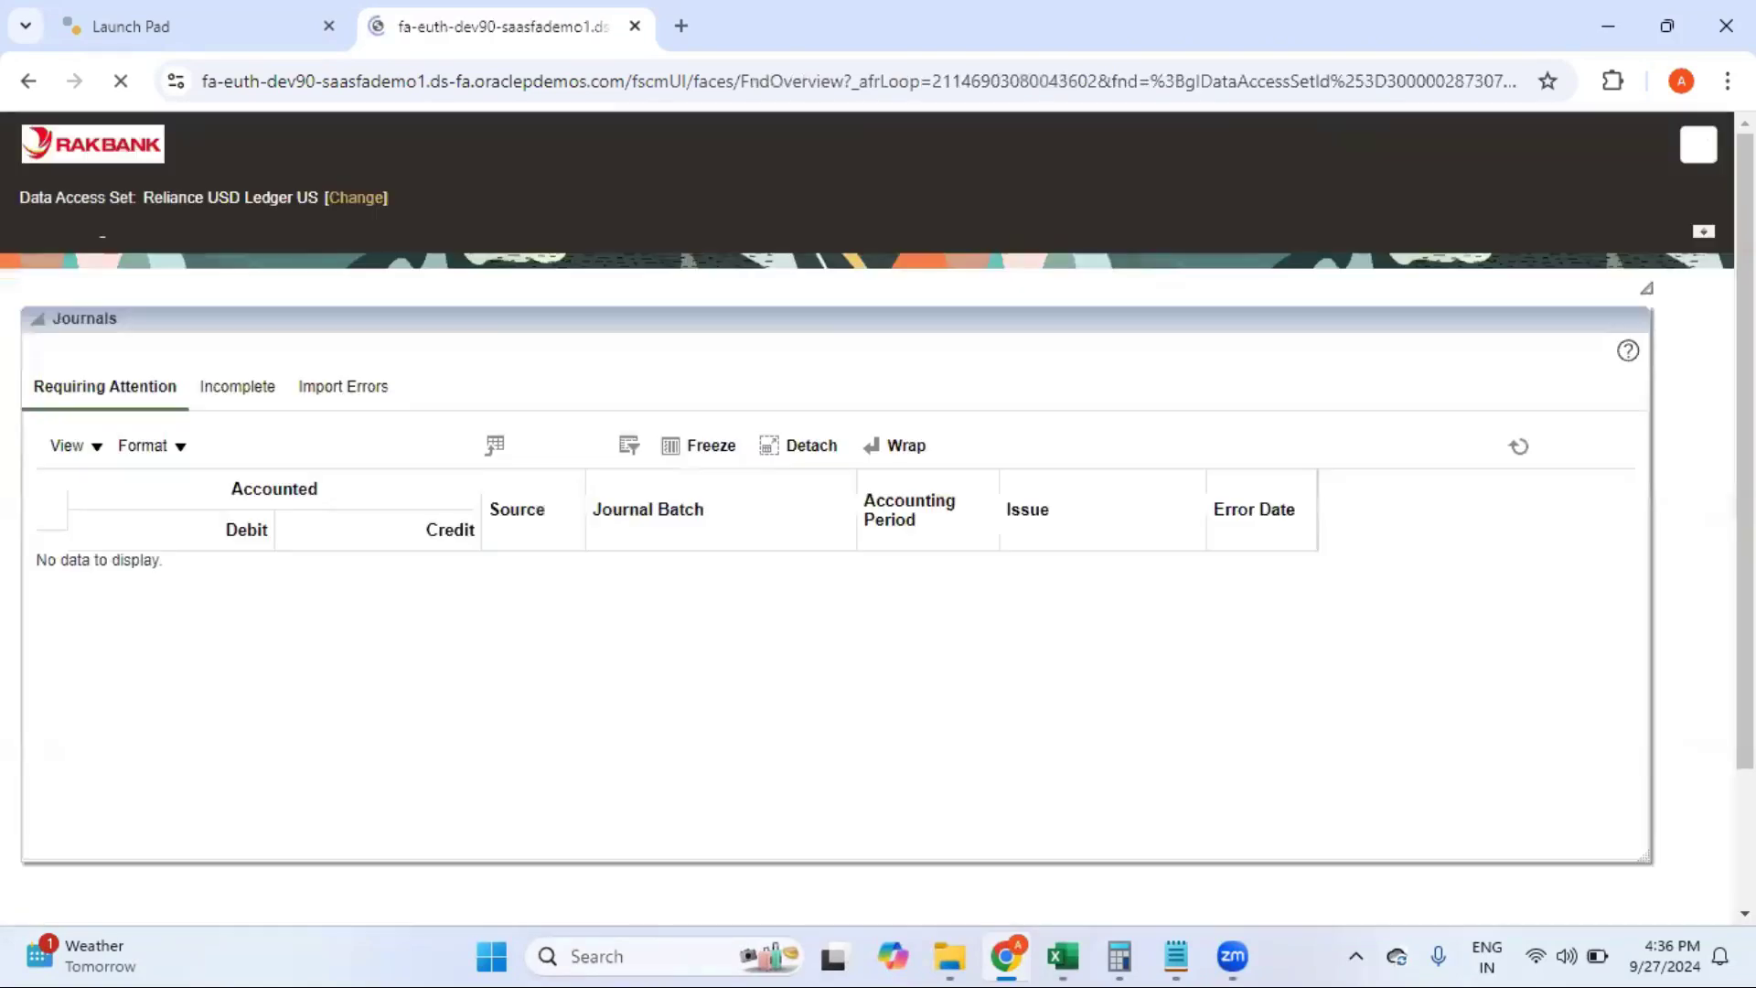
Step: Create a new journal and name both the journal batch and the journal "Test PL to SL Push"
left_click(1705, 405)
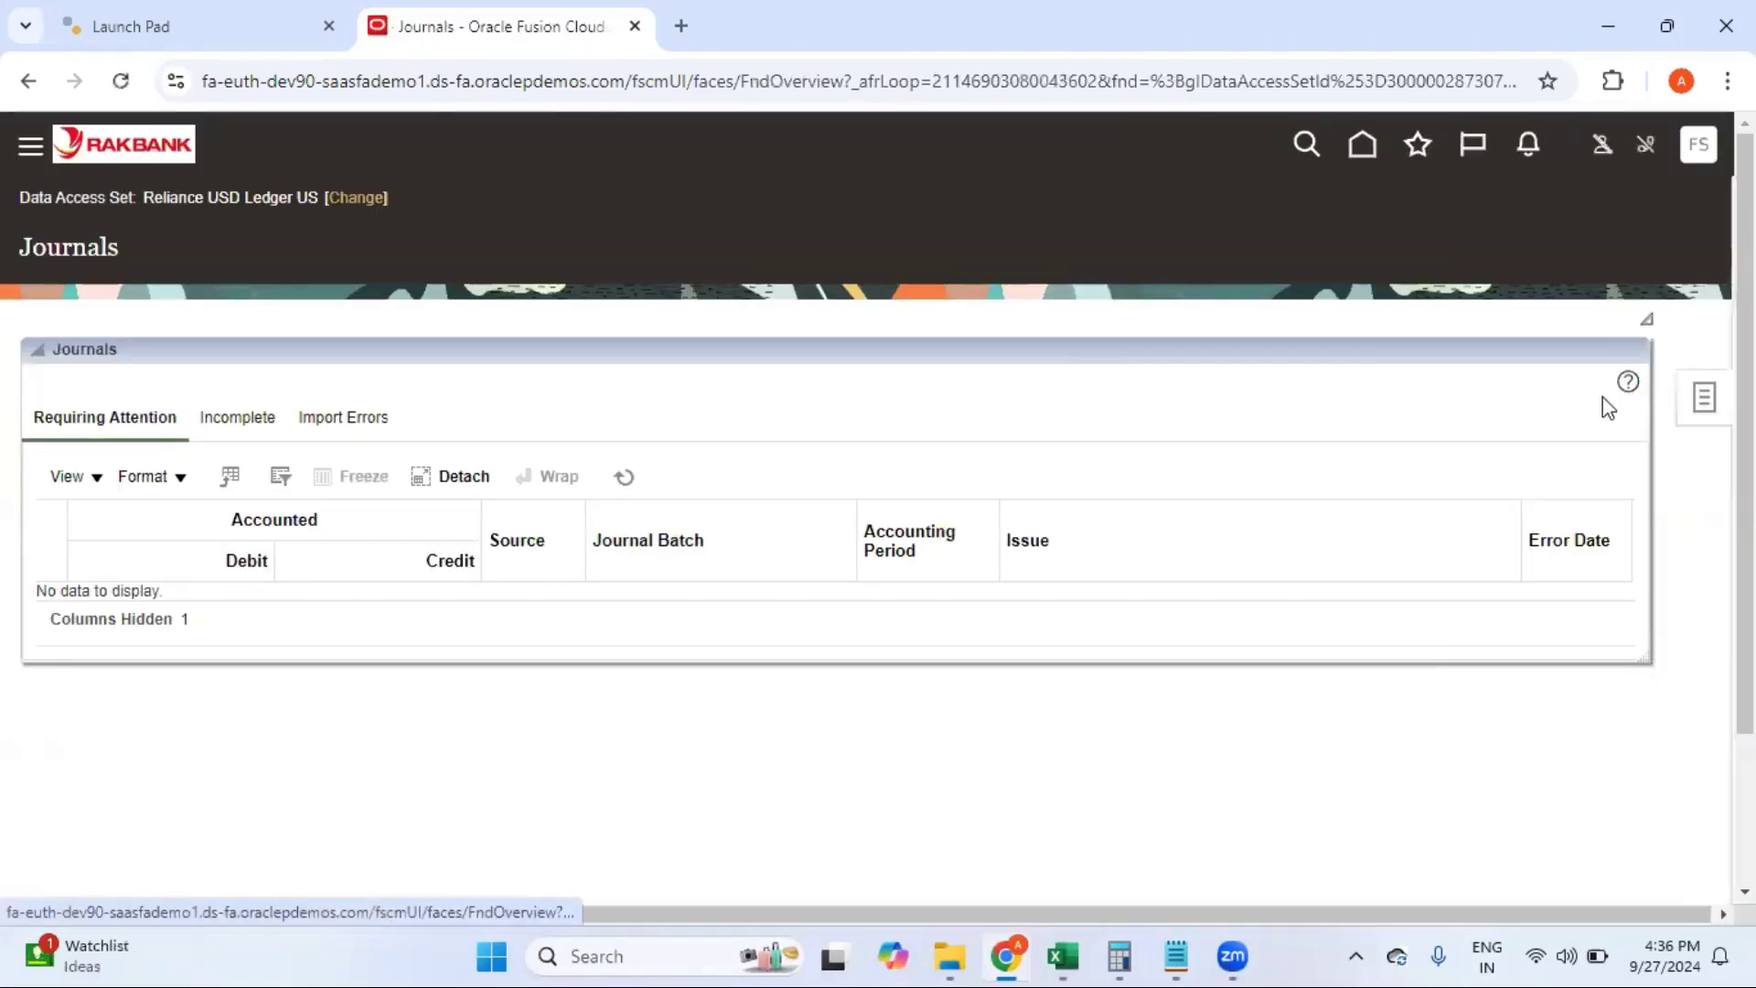
left_click(1569, 268)
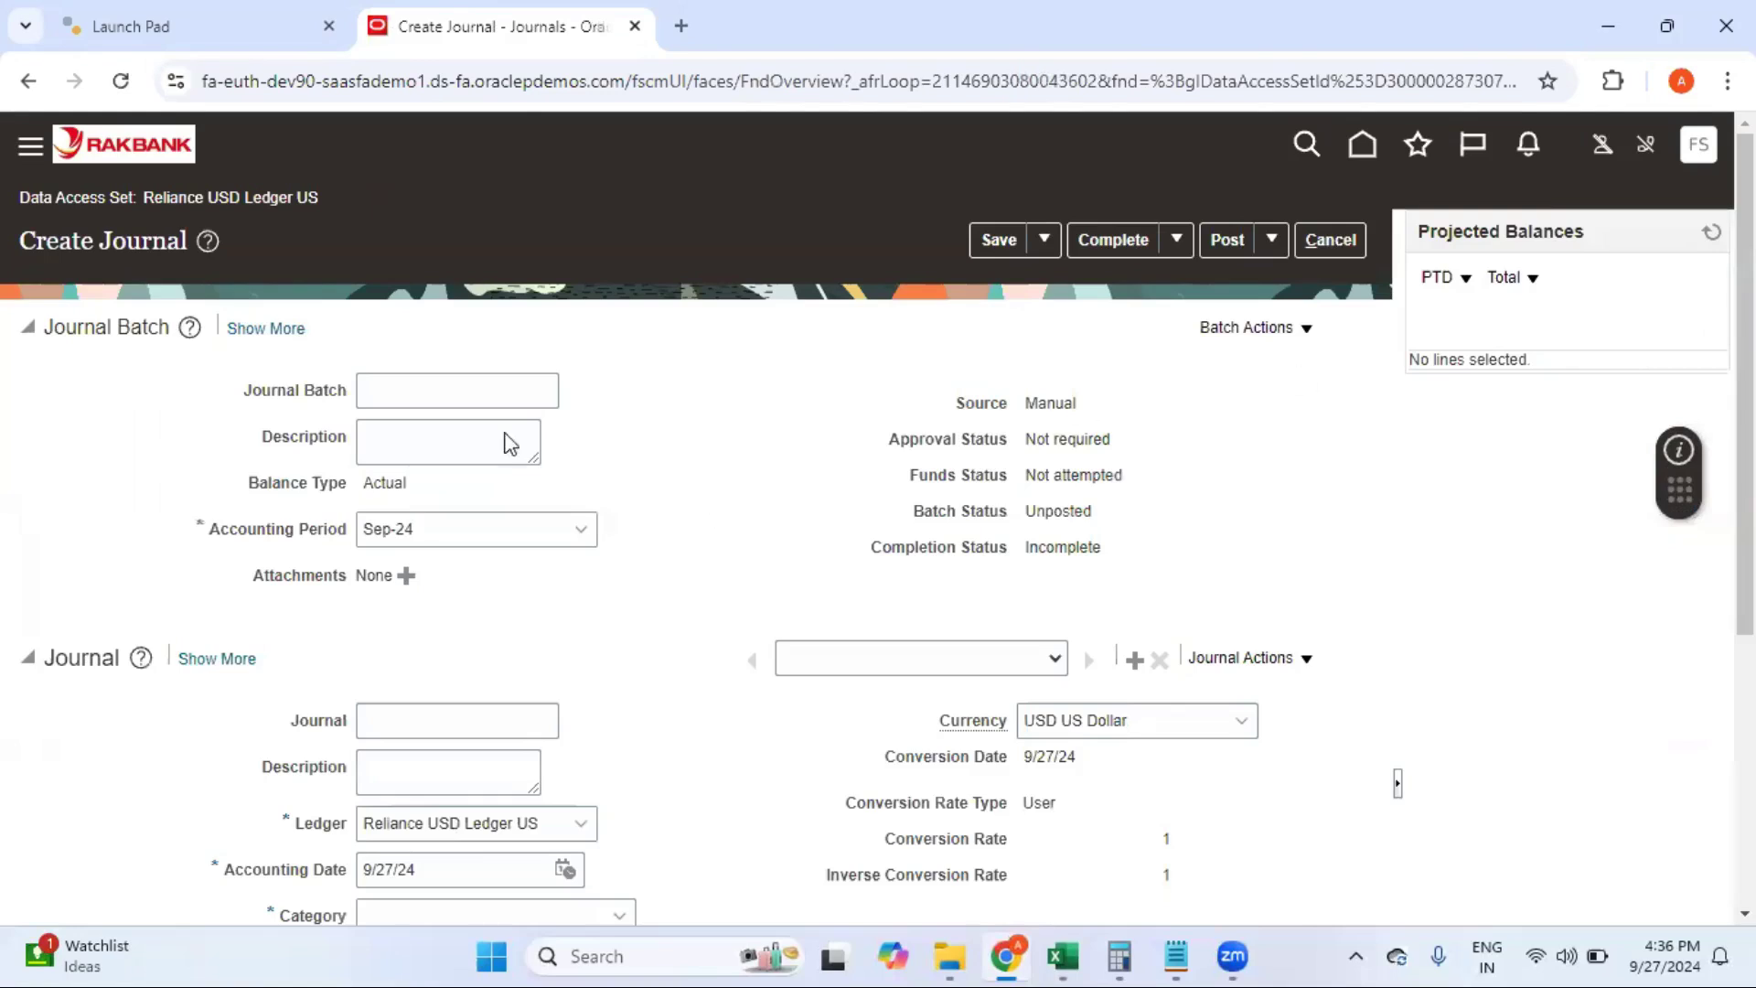
left_click(425, 393)
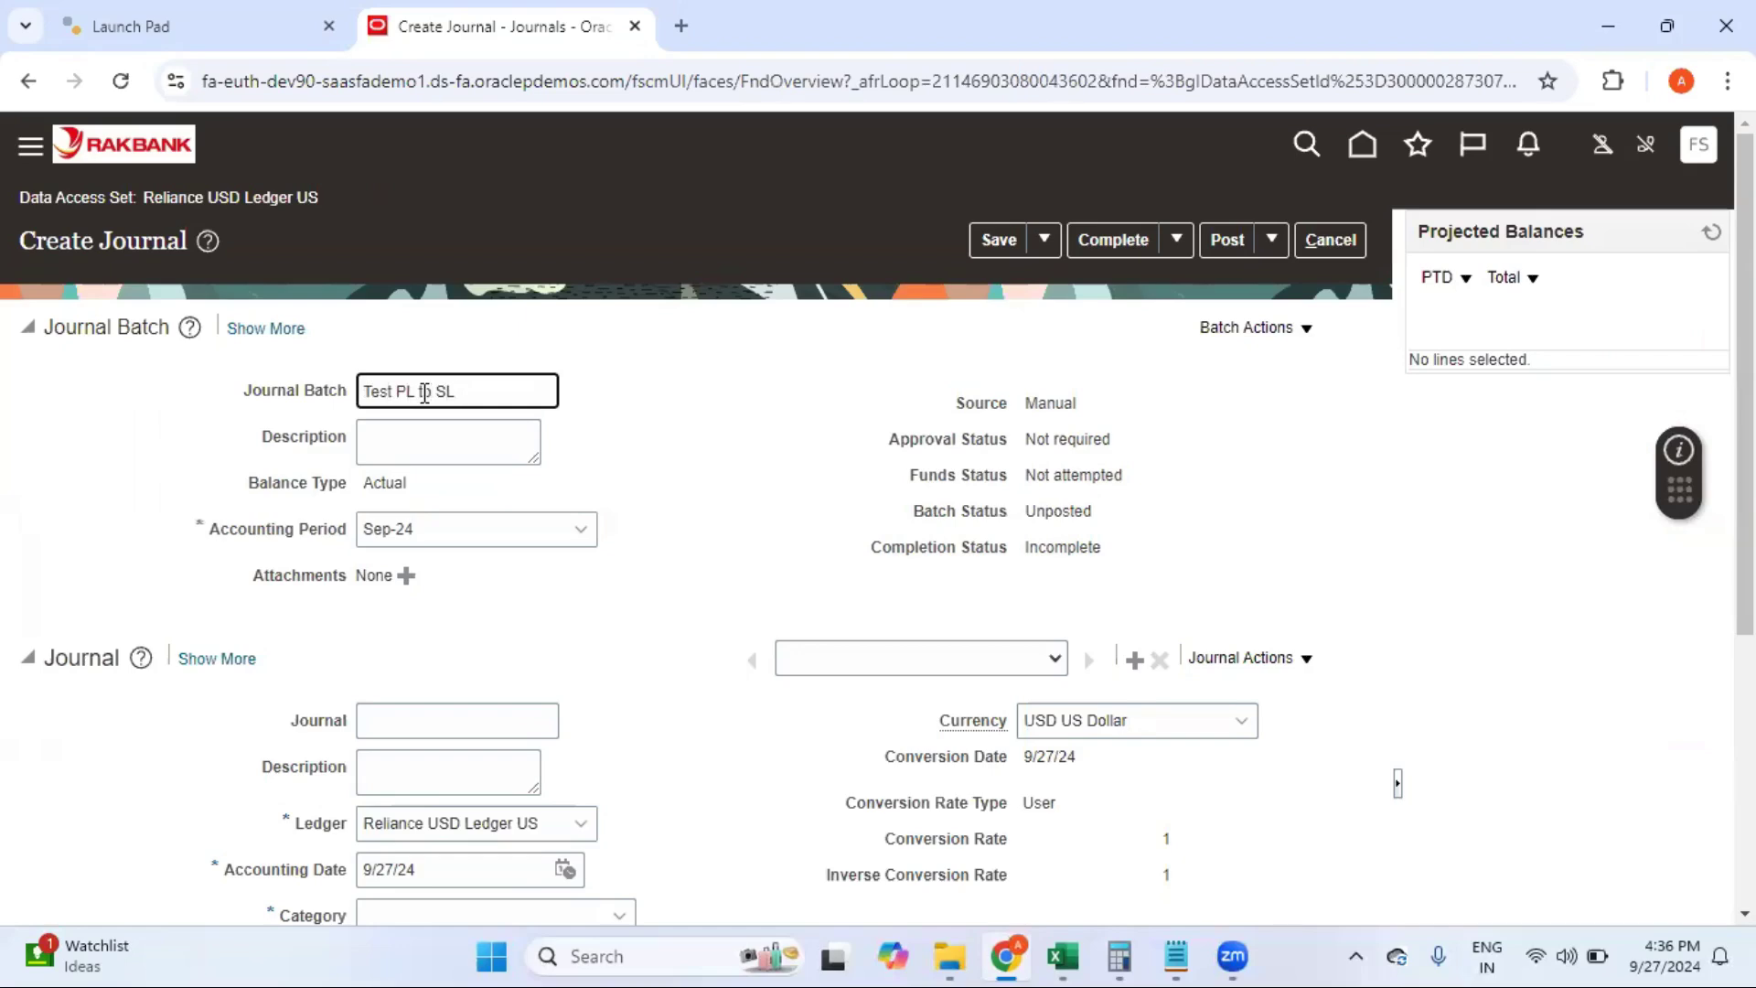
type("Test PL to SL Push")
left_click_drag(516, 393, 349, 395)
key("ctrl+c")
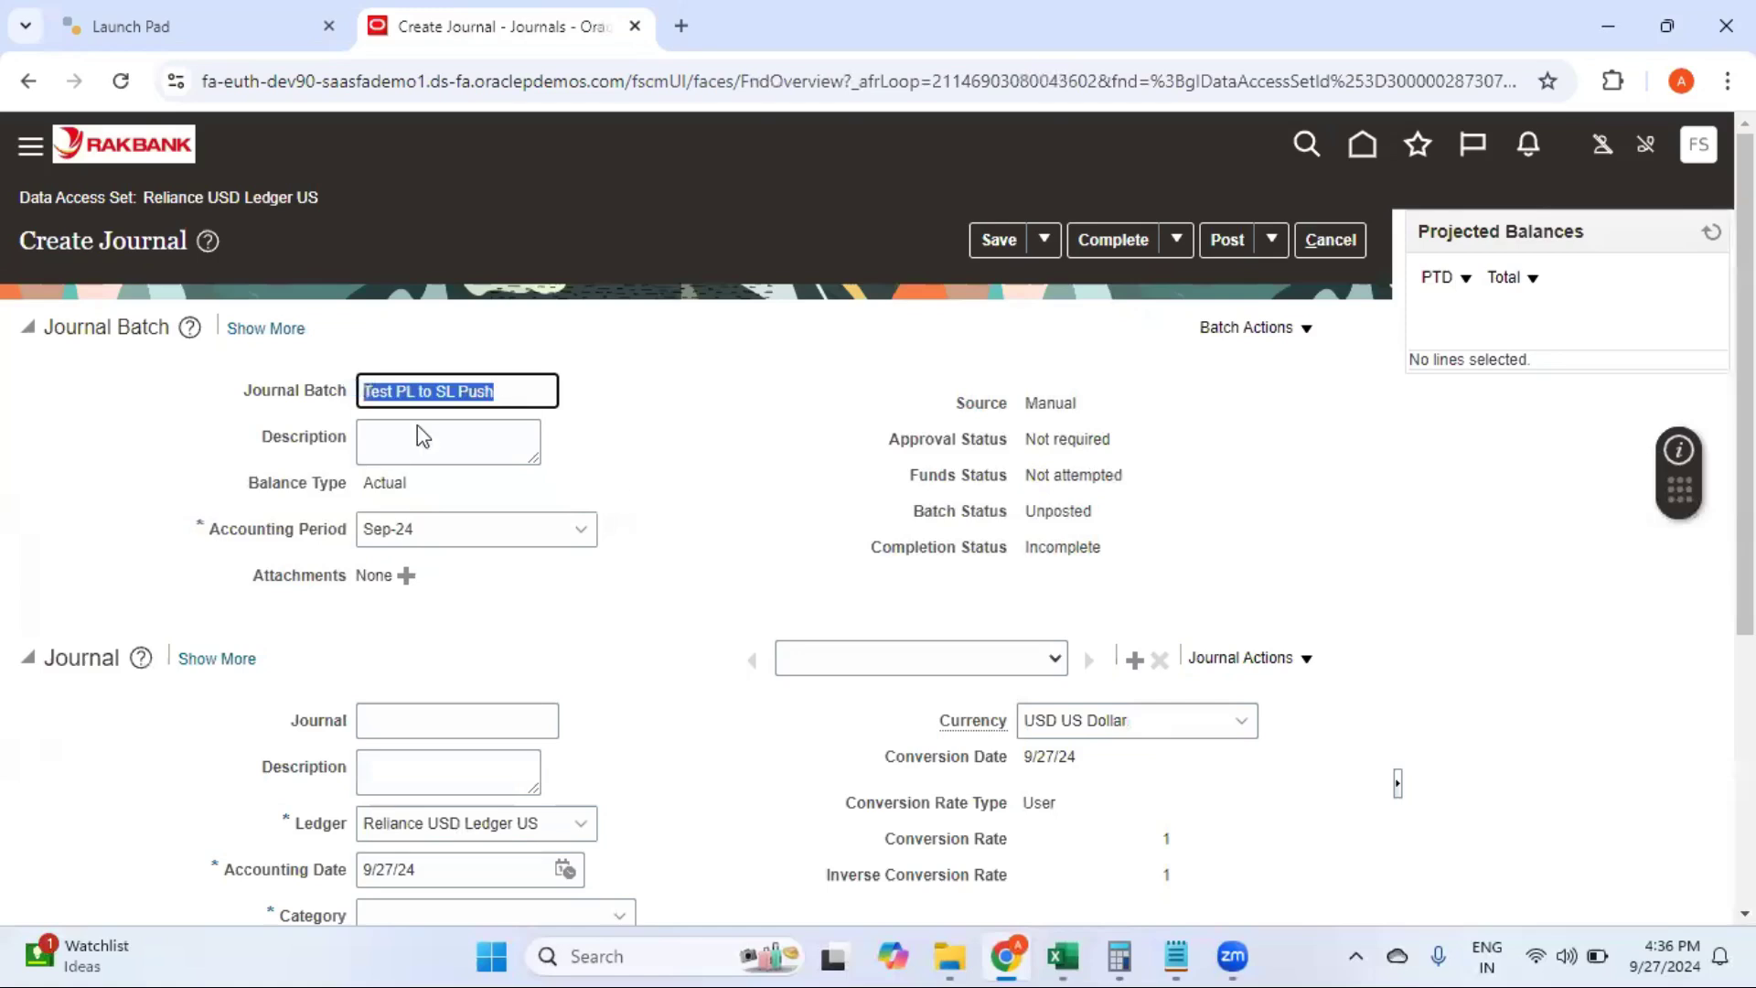
left_click(430, 718)
key("ctrl+v")
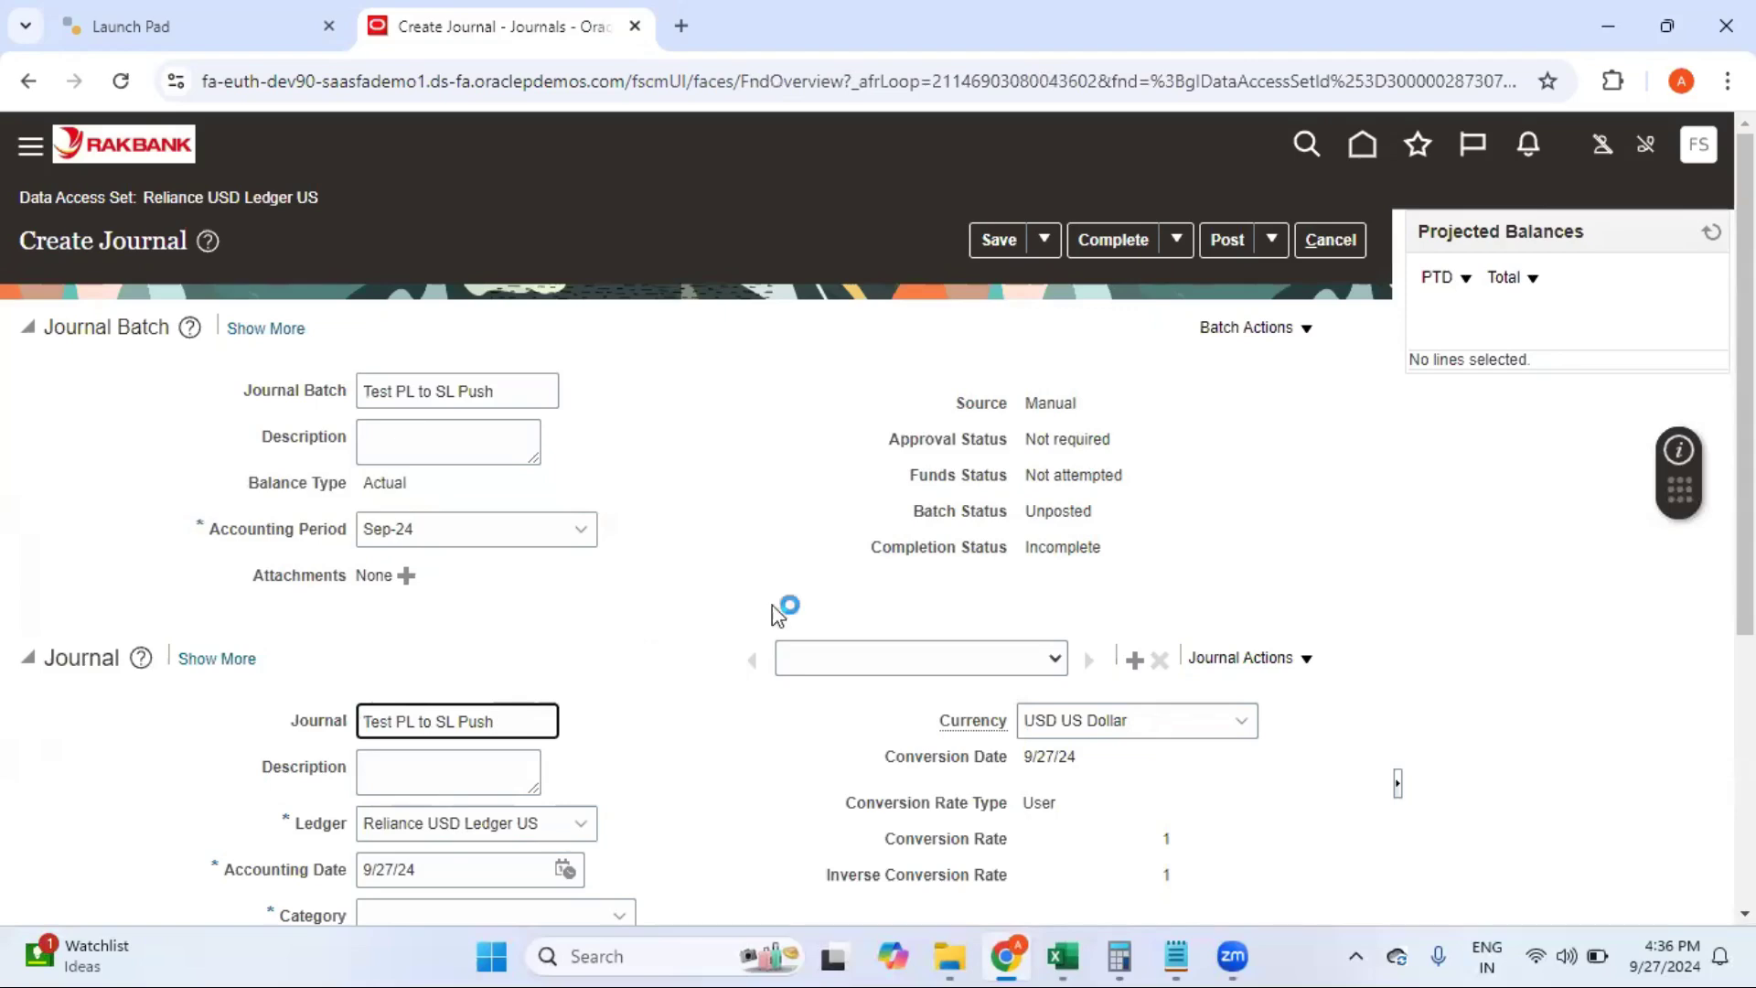
Step: Keep Reliance USD Ledger US as the journal's ledger and set its category to Adjustment
scroll(787, 697, "down", 3)
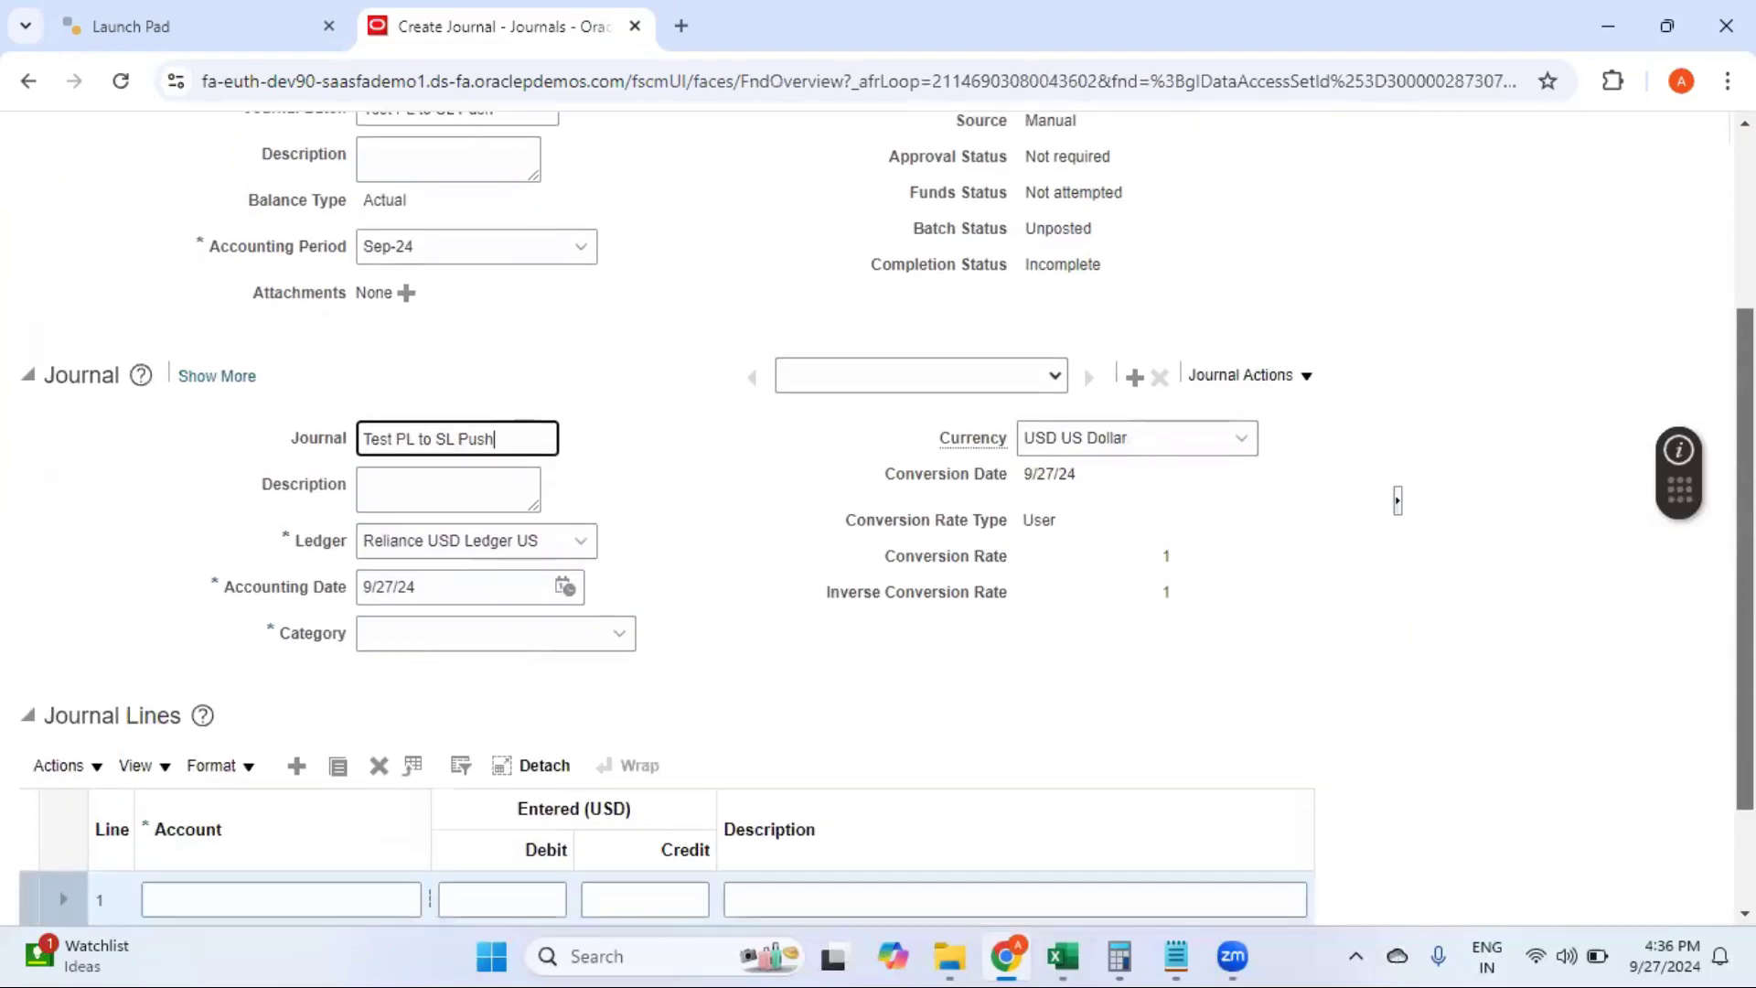
left_click(579, 539)
left_click(688, 541)
left_click(621, 622)
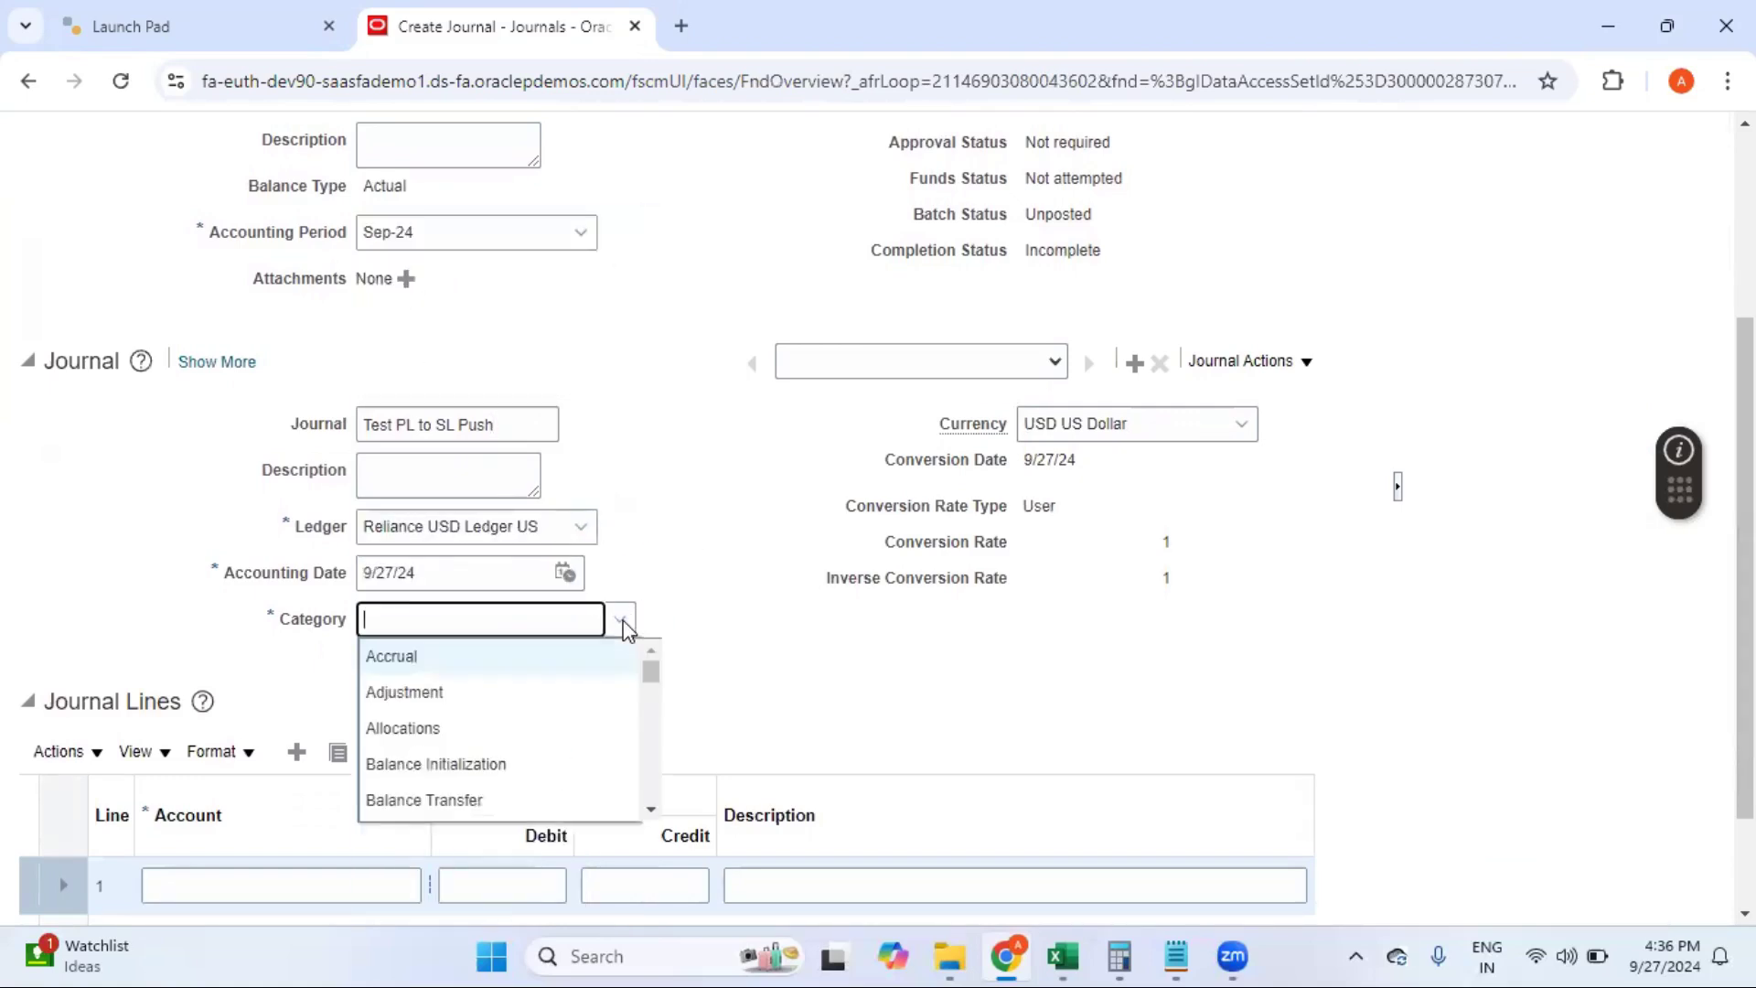
left_click(442, 692)
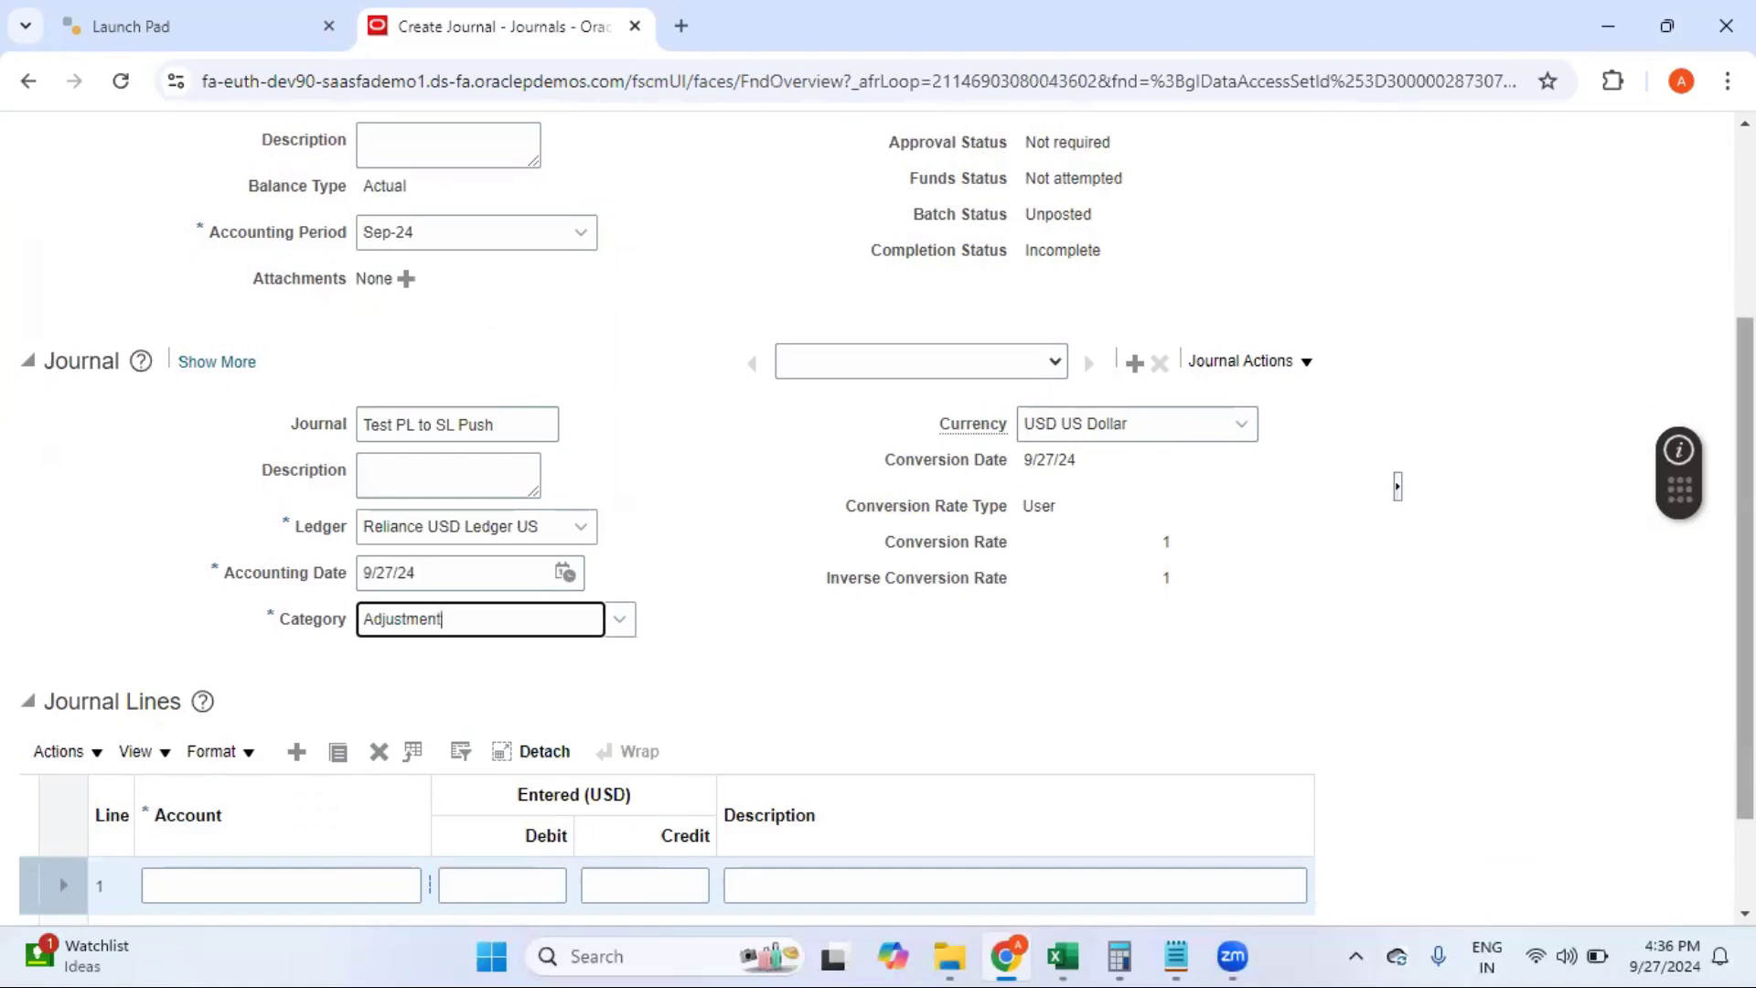
Step: For journal line 1's account combination, set company 003 and cost center 0010 Marketing
scroll(870, 803, "down", 2)
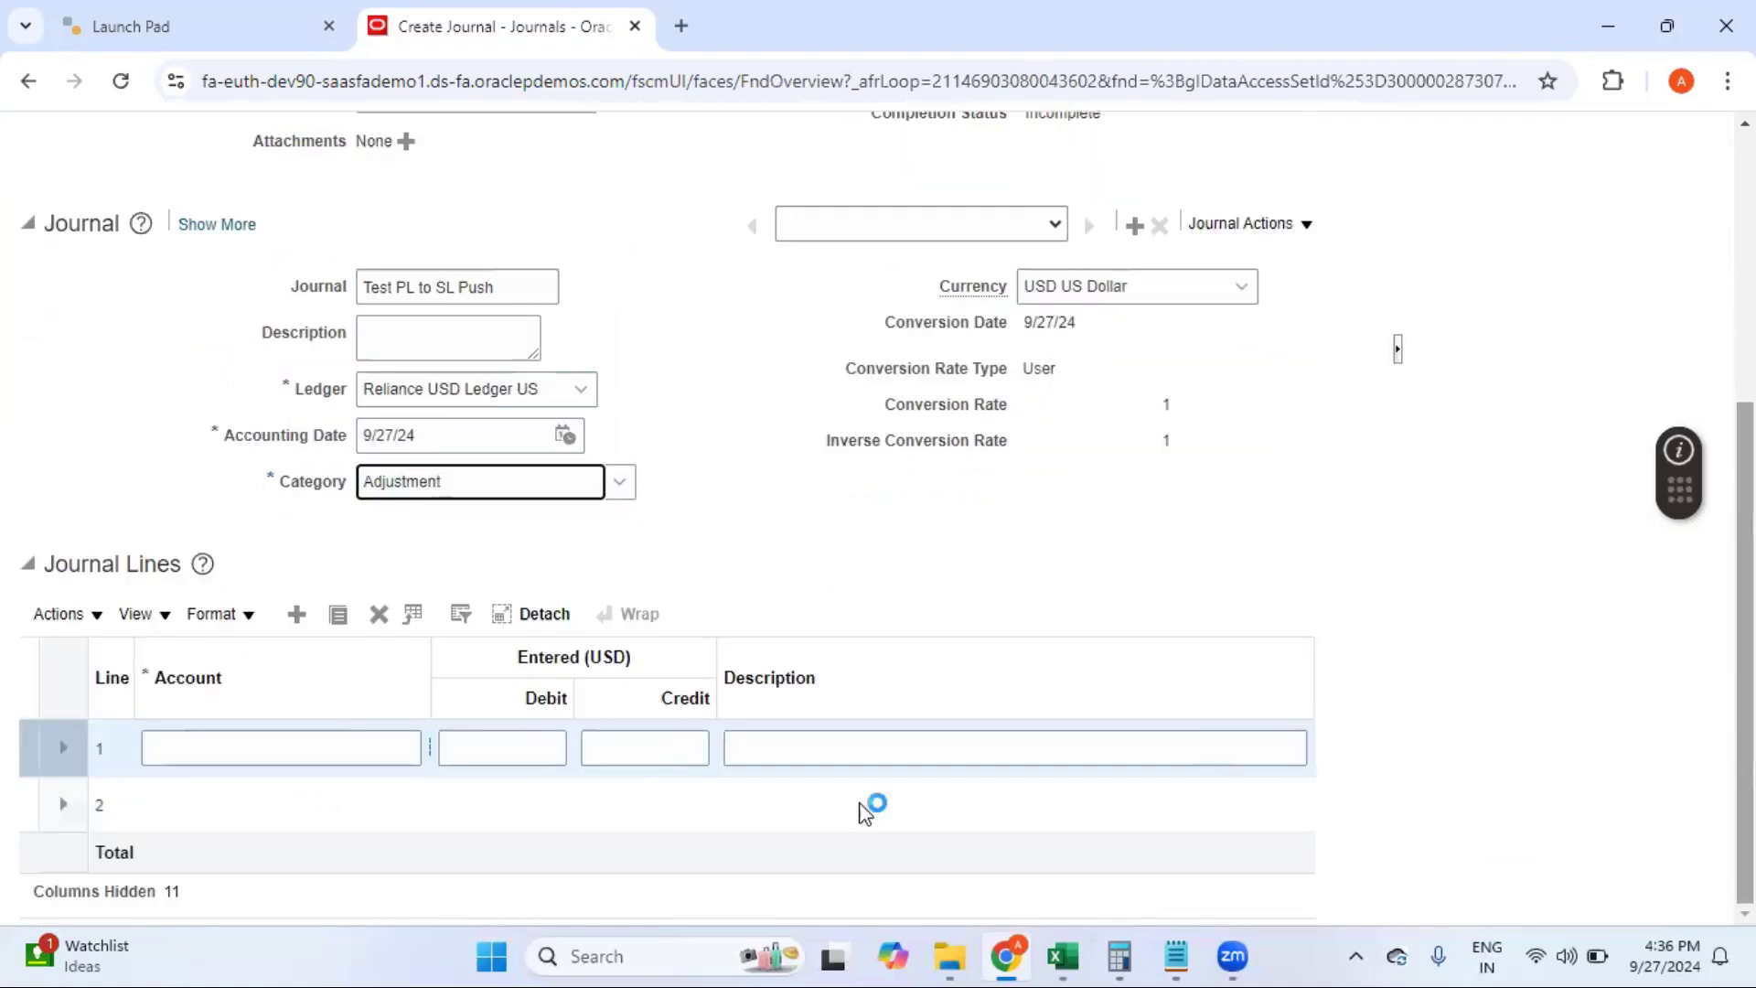
left_click(431, 752)
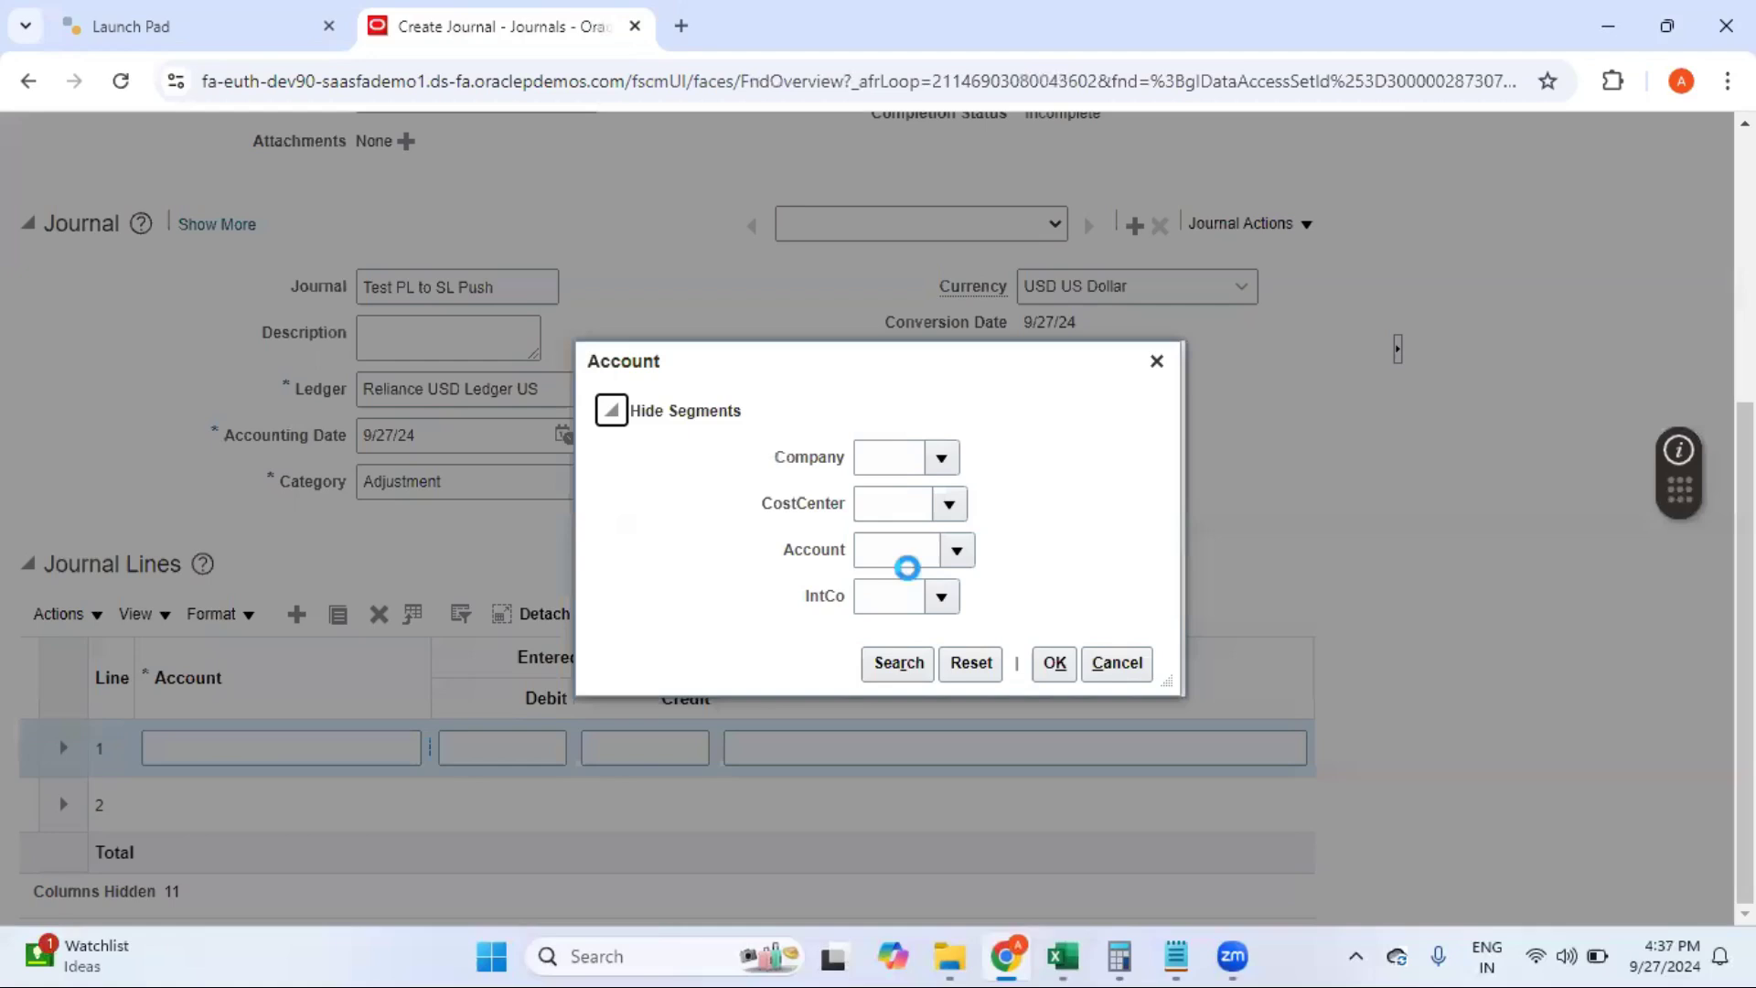
left_click(893, 460)
type("003")
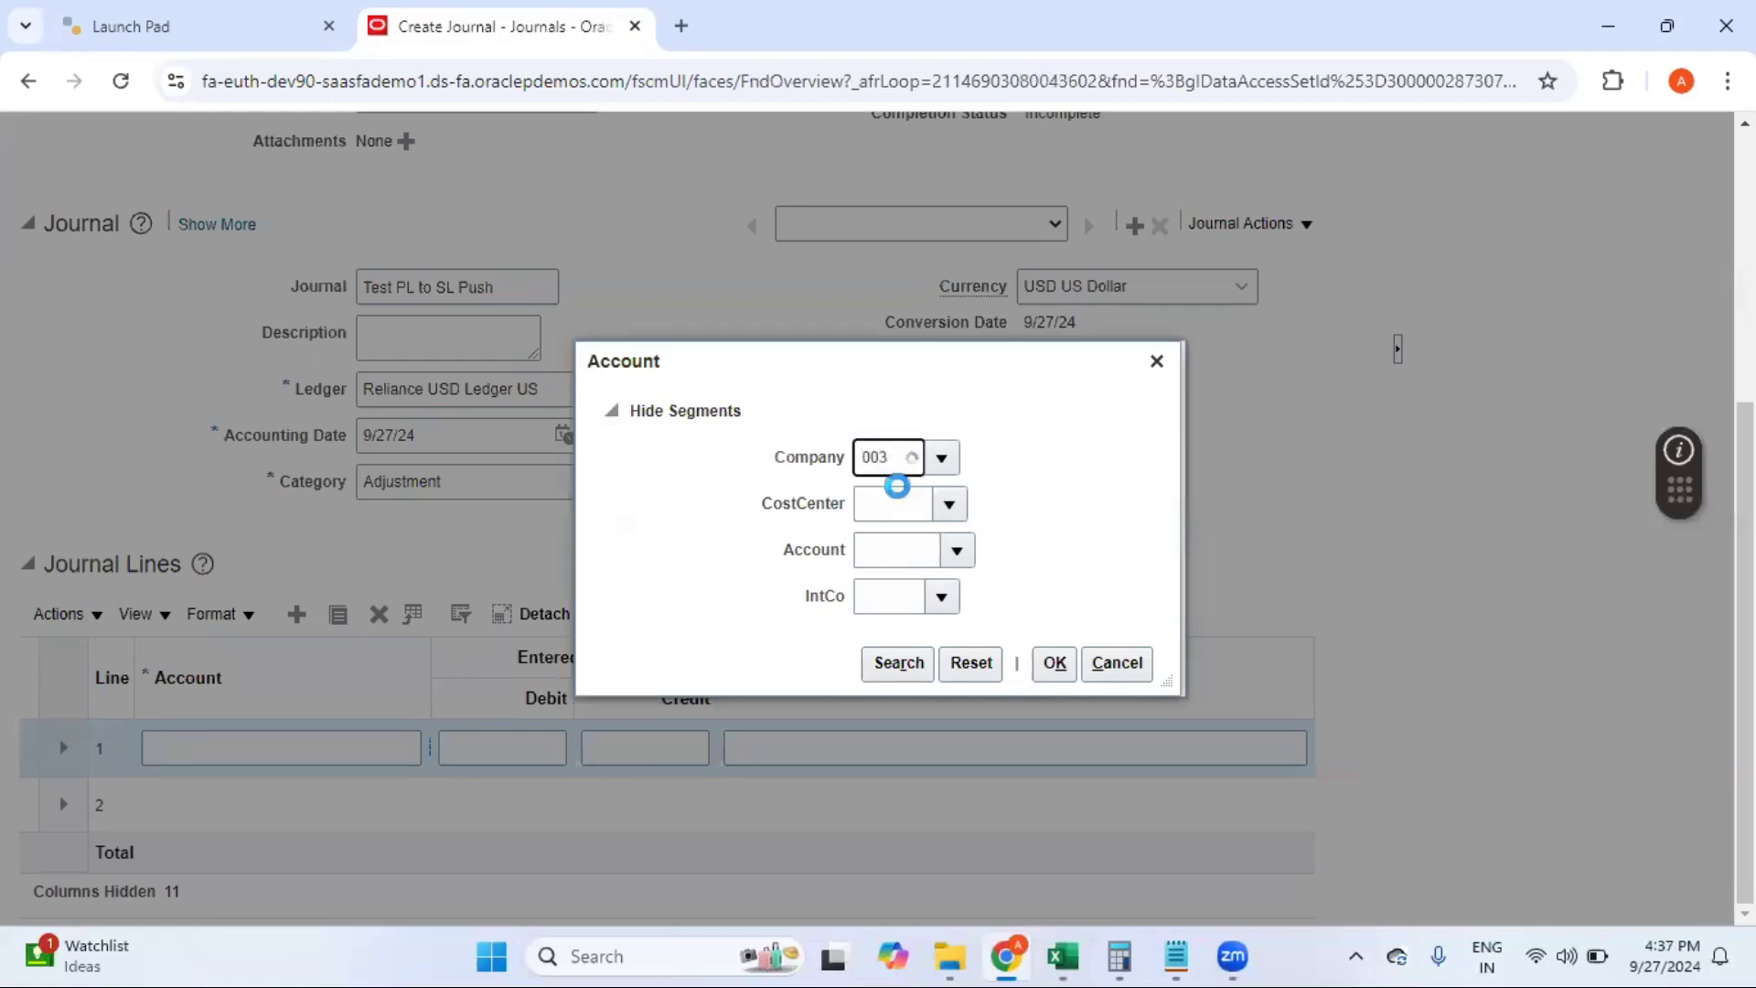
left_click(902, 506)
left_click(902, 498)
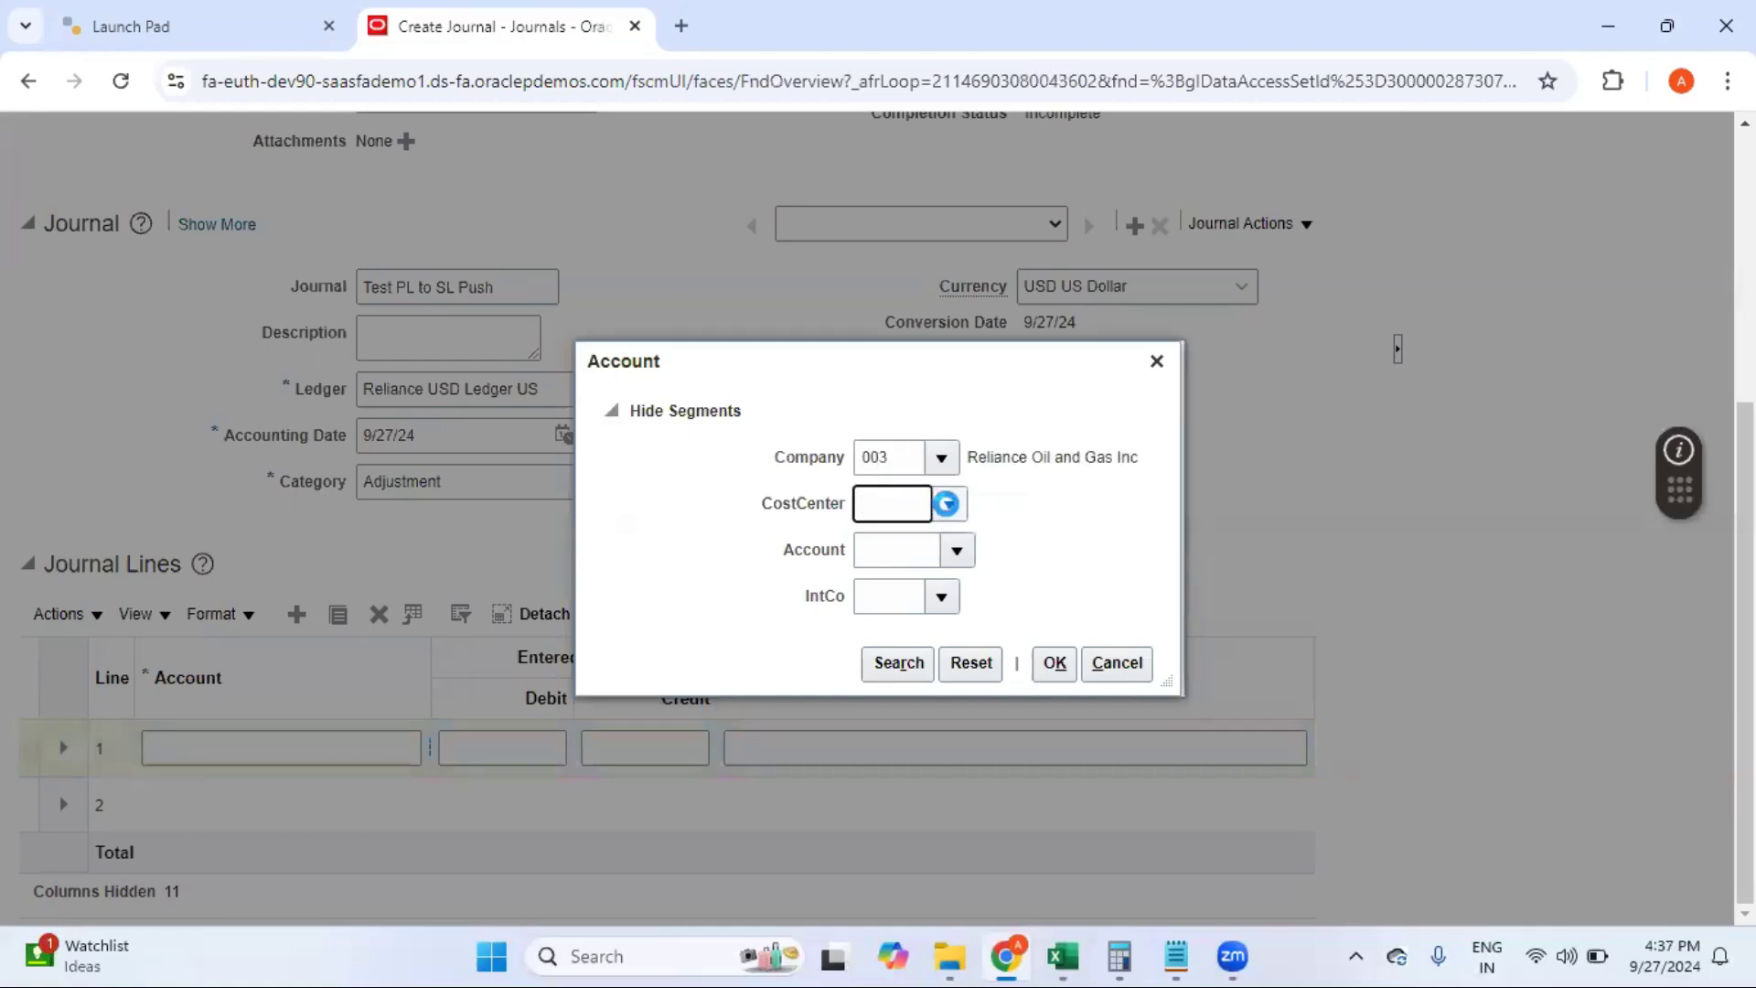
left_click(948, 504)
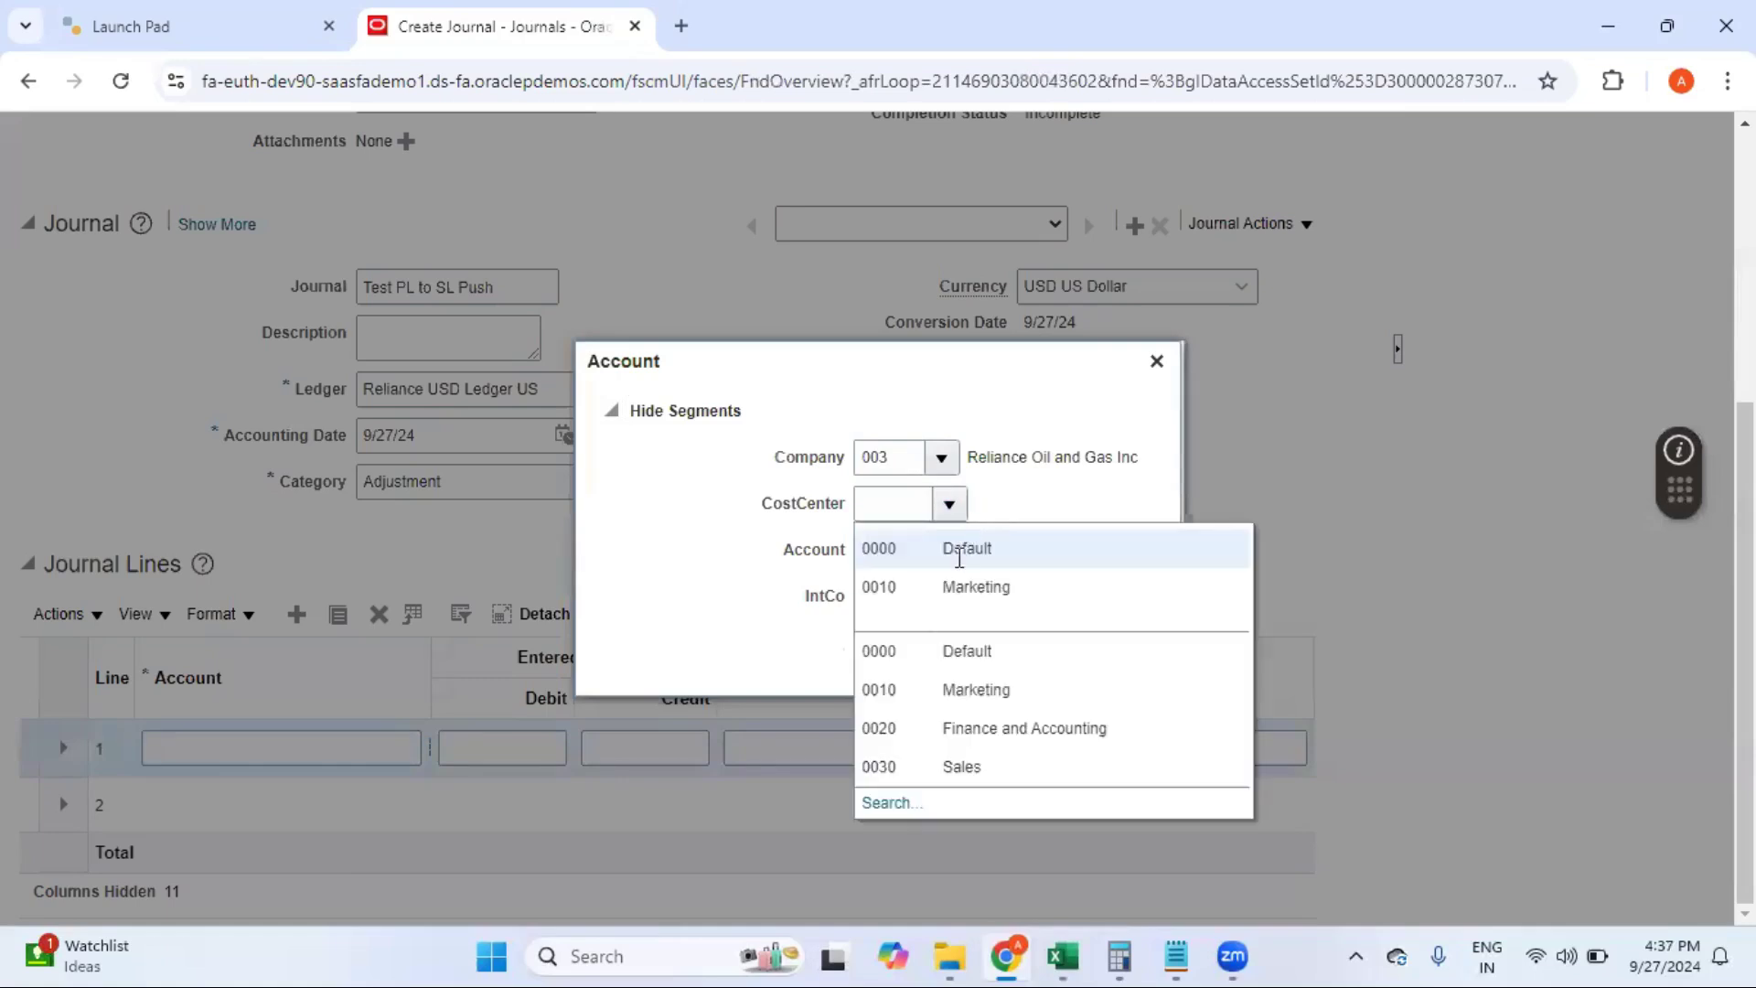
left_click(996, 587)
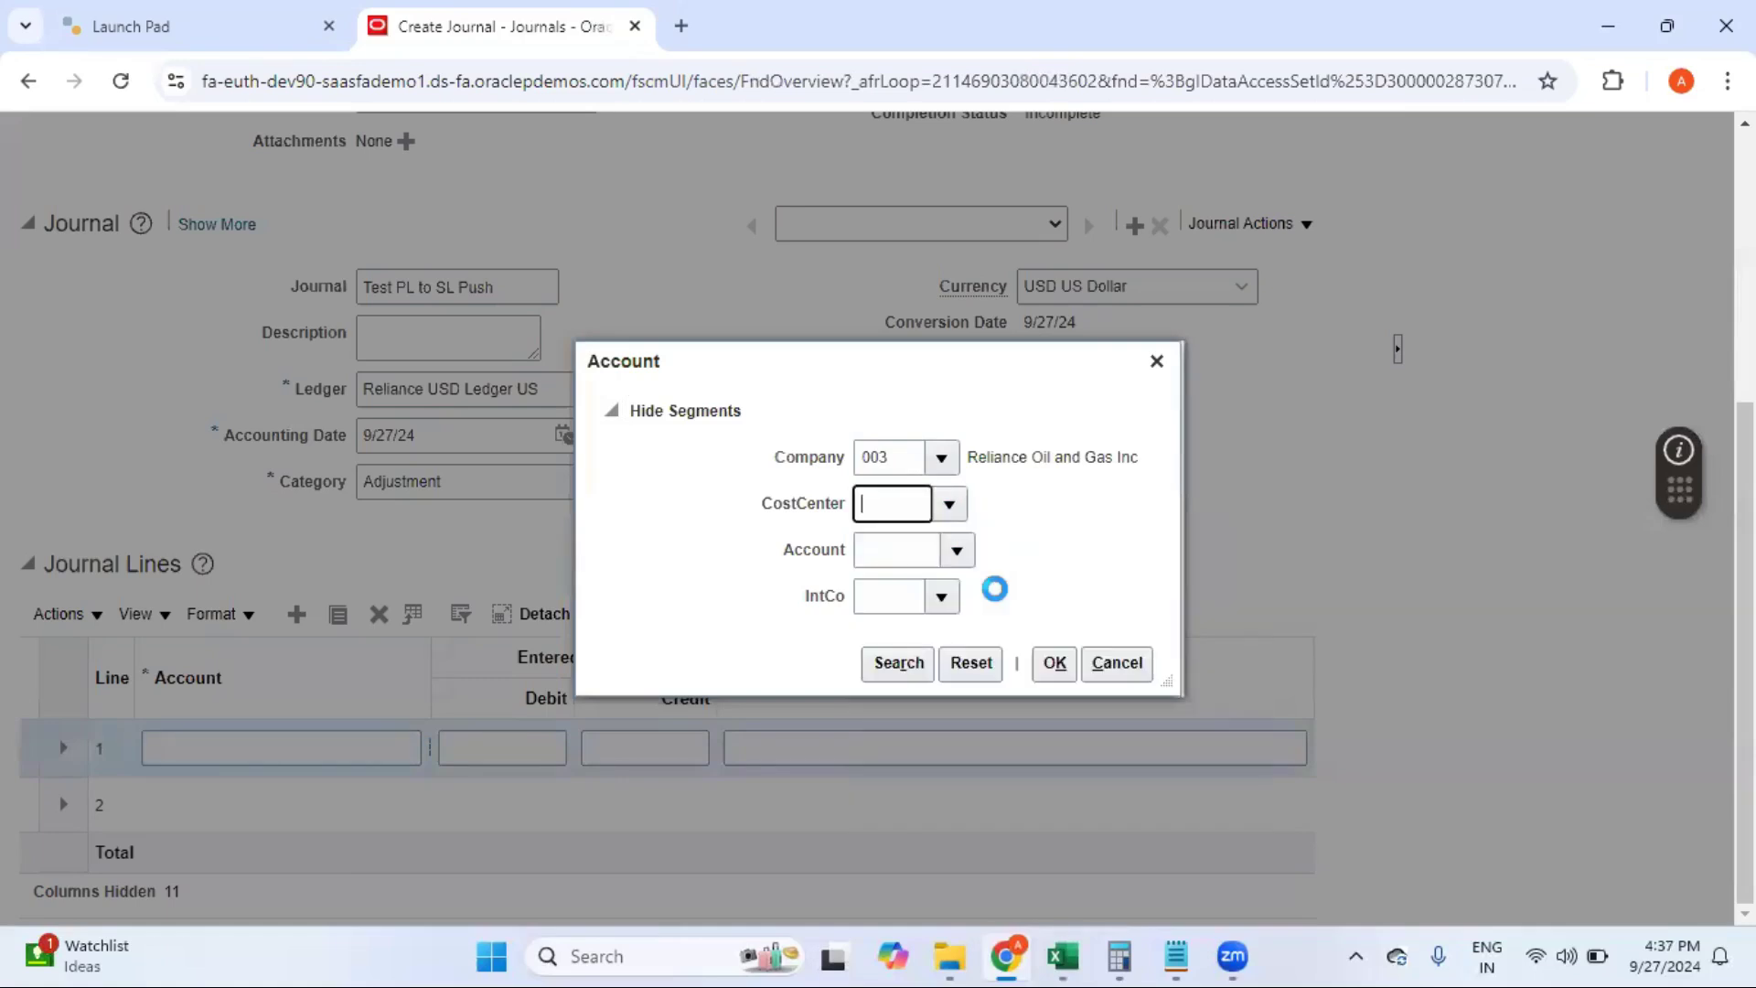
Step: Complete line 1's combination with account 52151 Sales Salaries and IntCo 000, and enter a debit of 25,000 USD
left_click(957, 551)
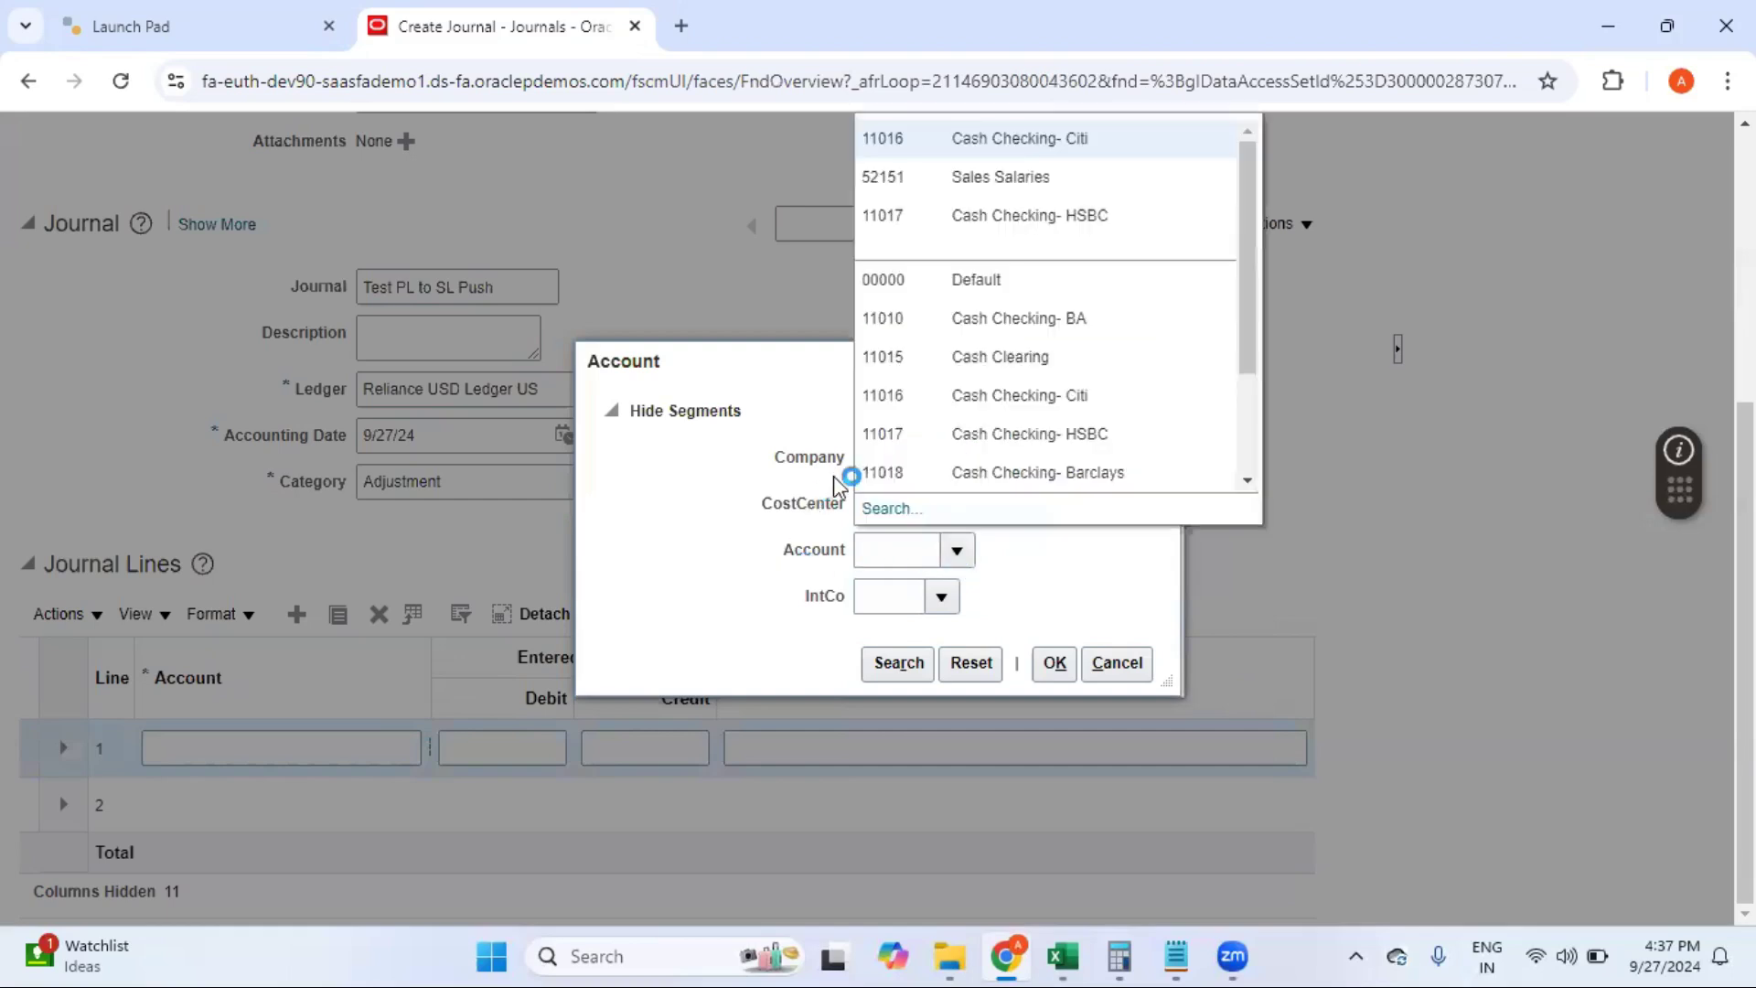
left_click(914, 177)
left_click(889, 597)
type("000")
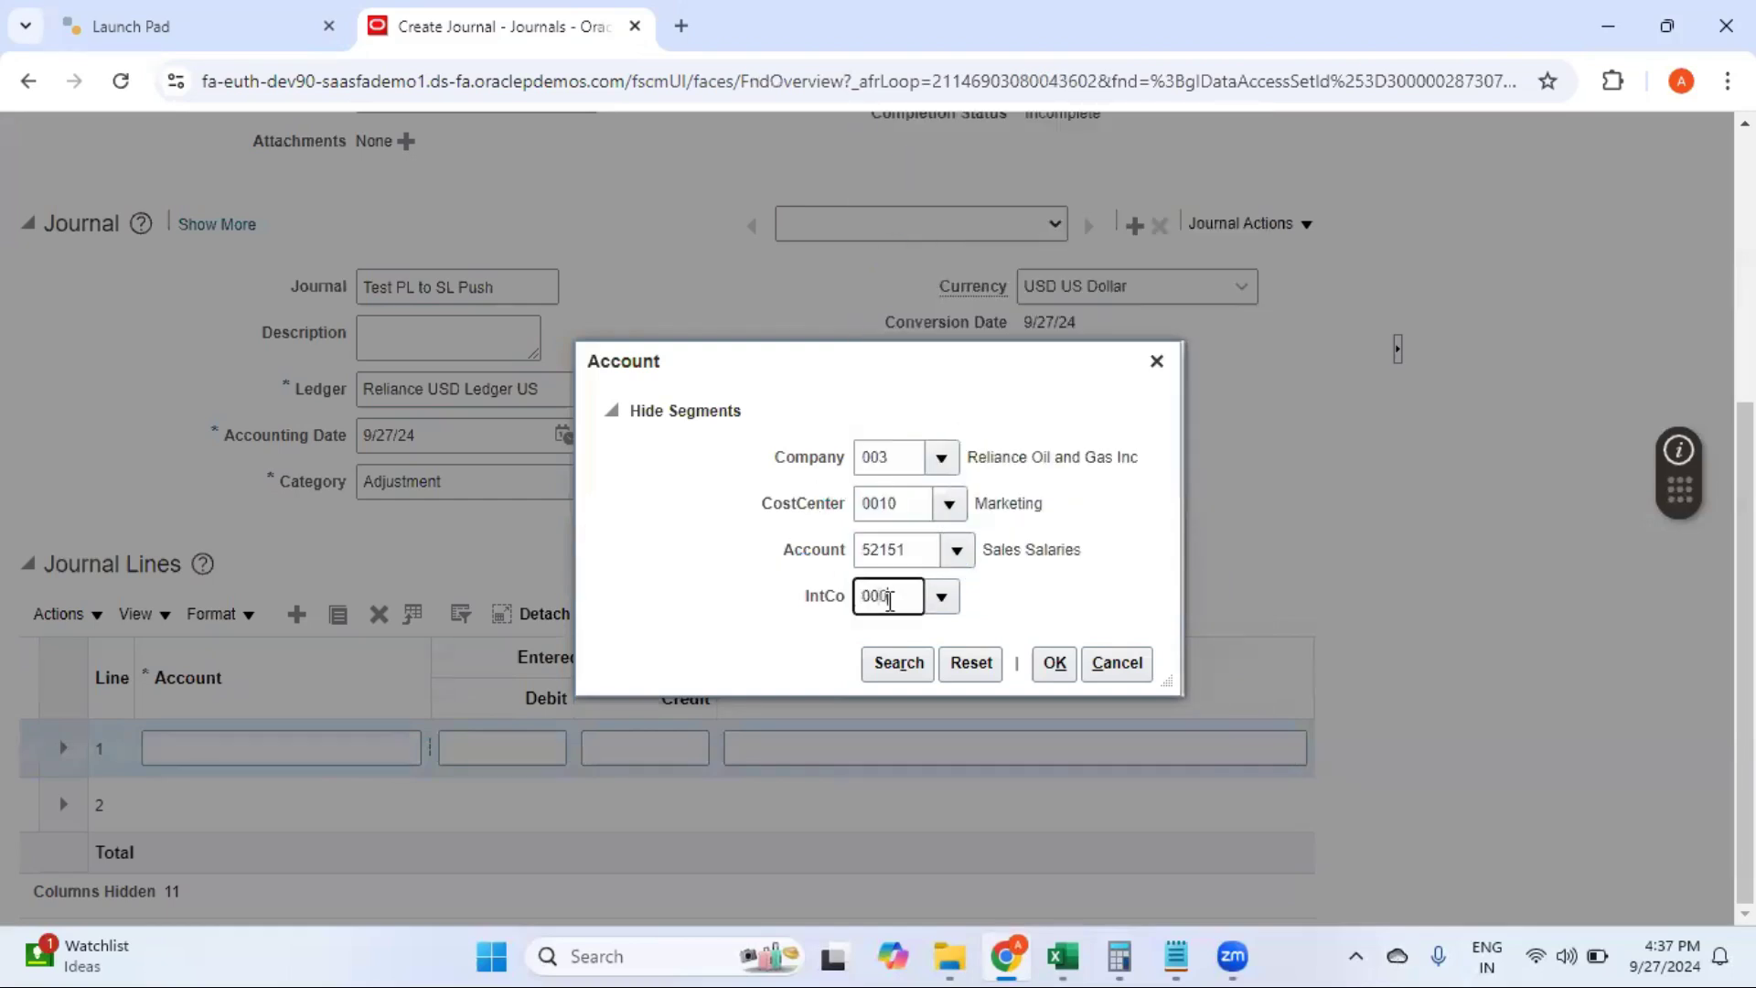
left_click(924, 637)
left_click(1061, 670)
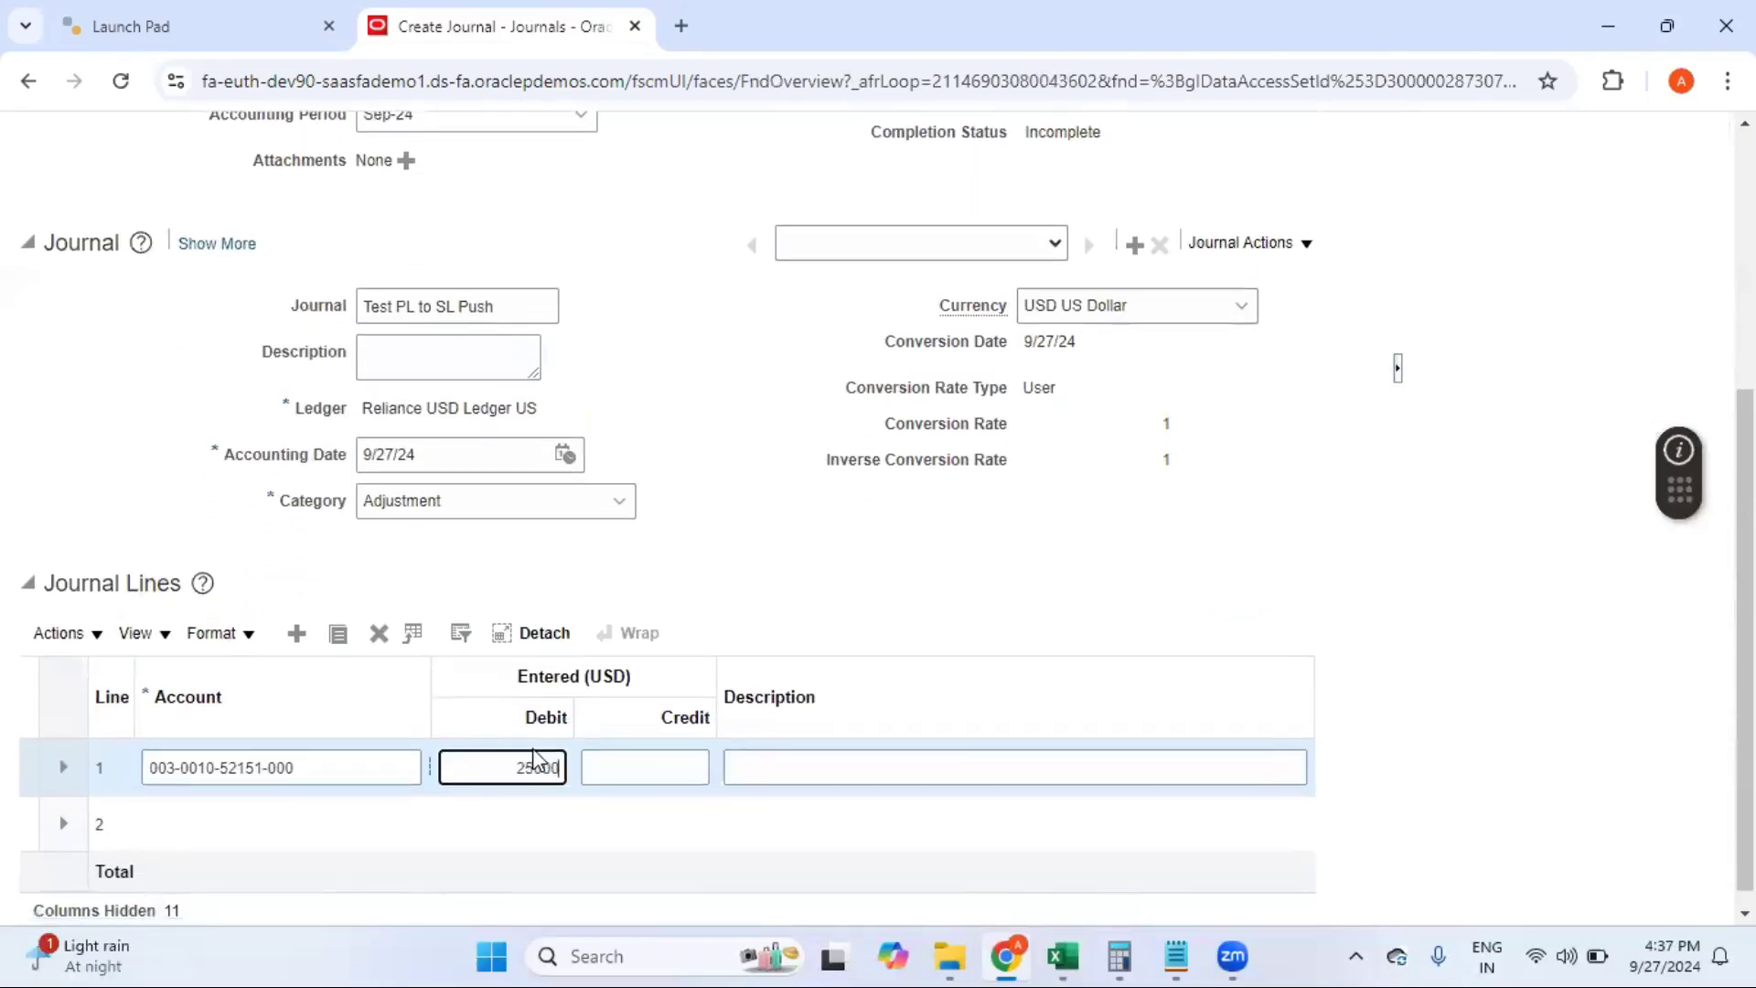
key("Tab")
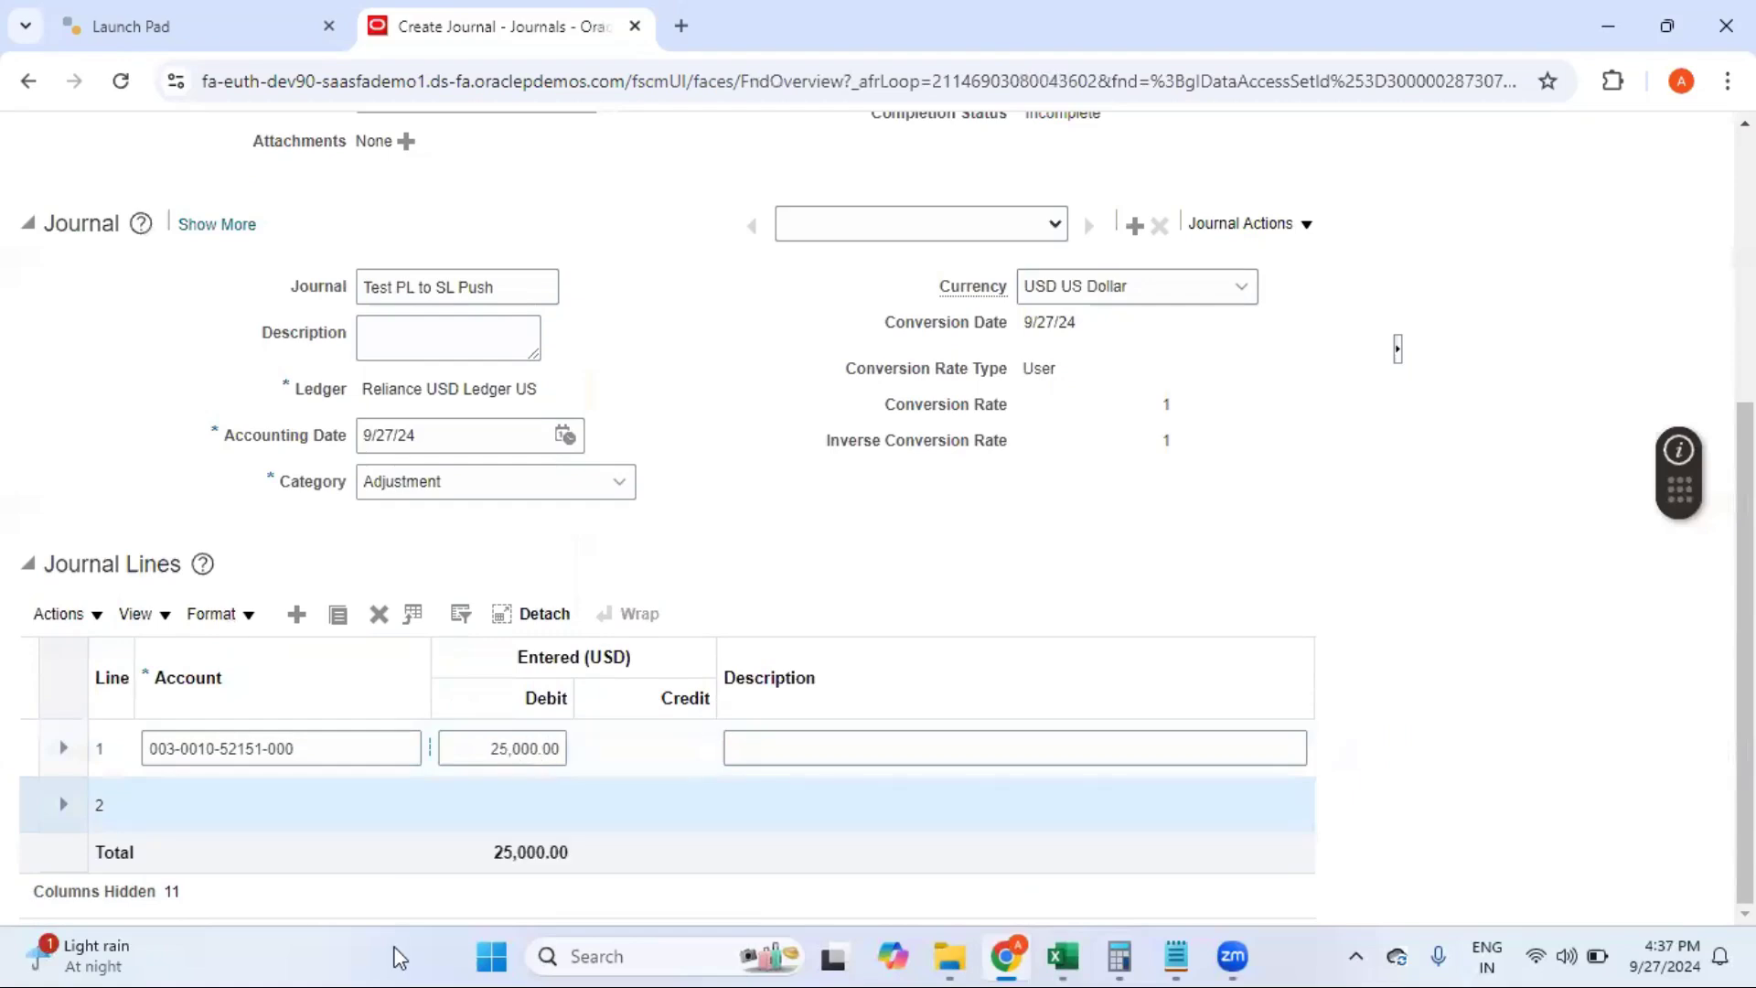
Step: For journal line 2's account combination, set company 003 and cost center 0000 Default
left_click(293, 823)
left_click(332, 803)
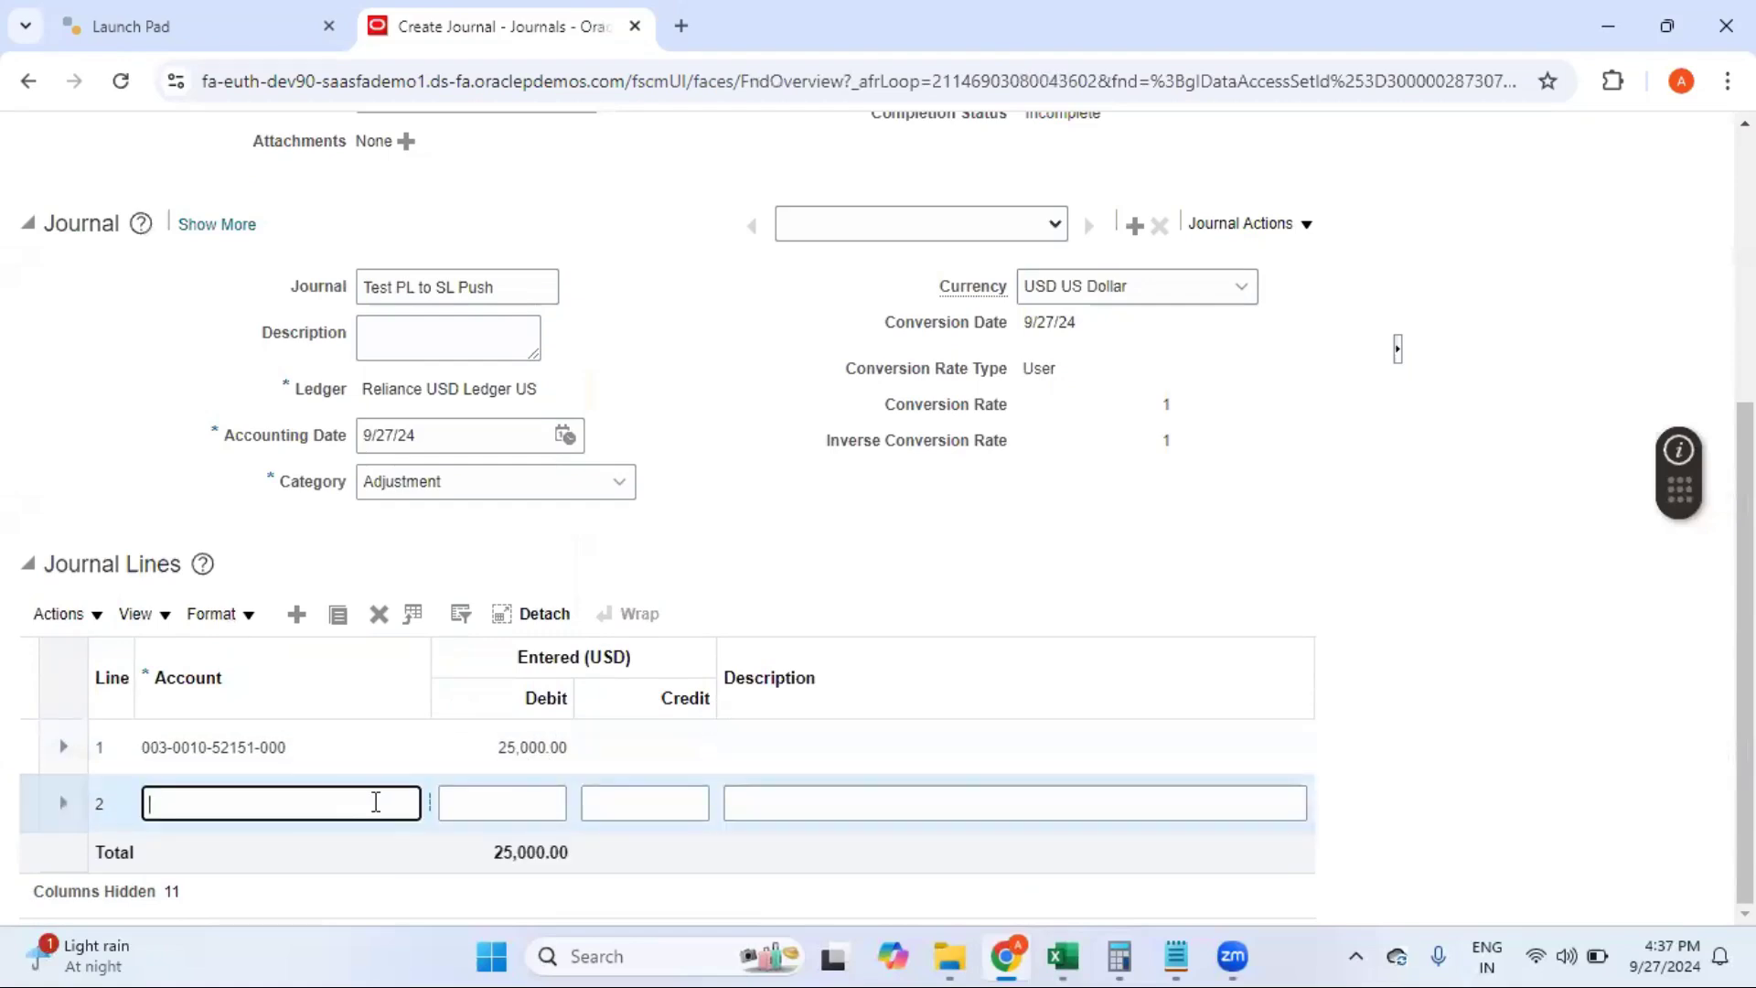
left_click(429, 810)
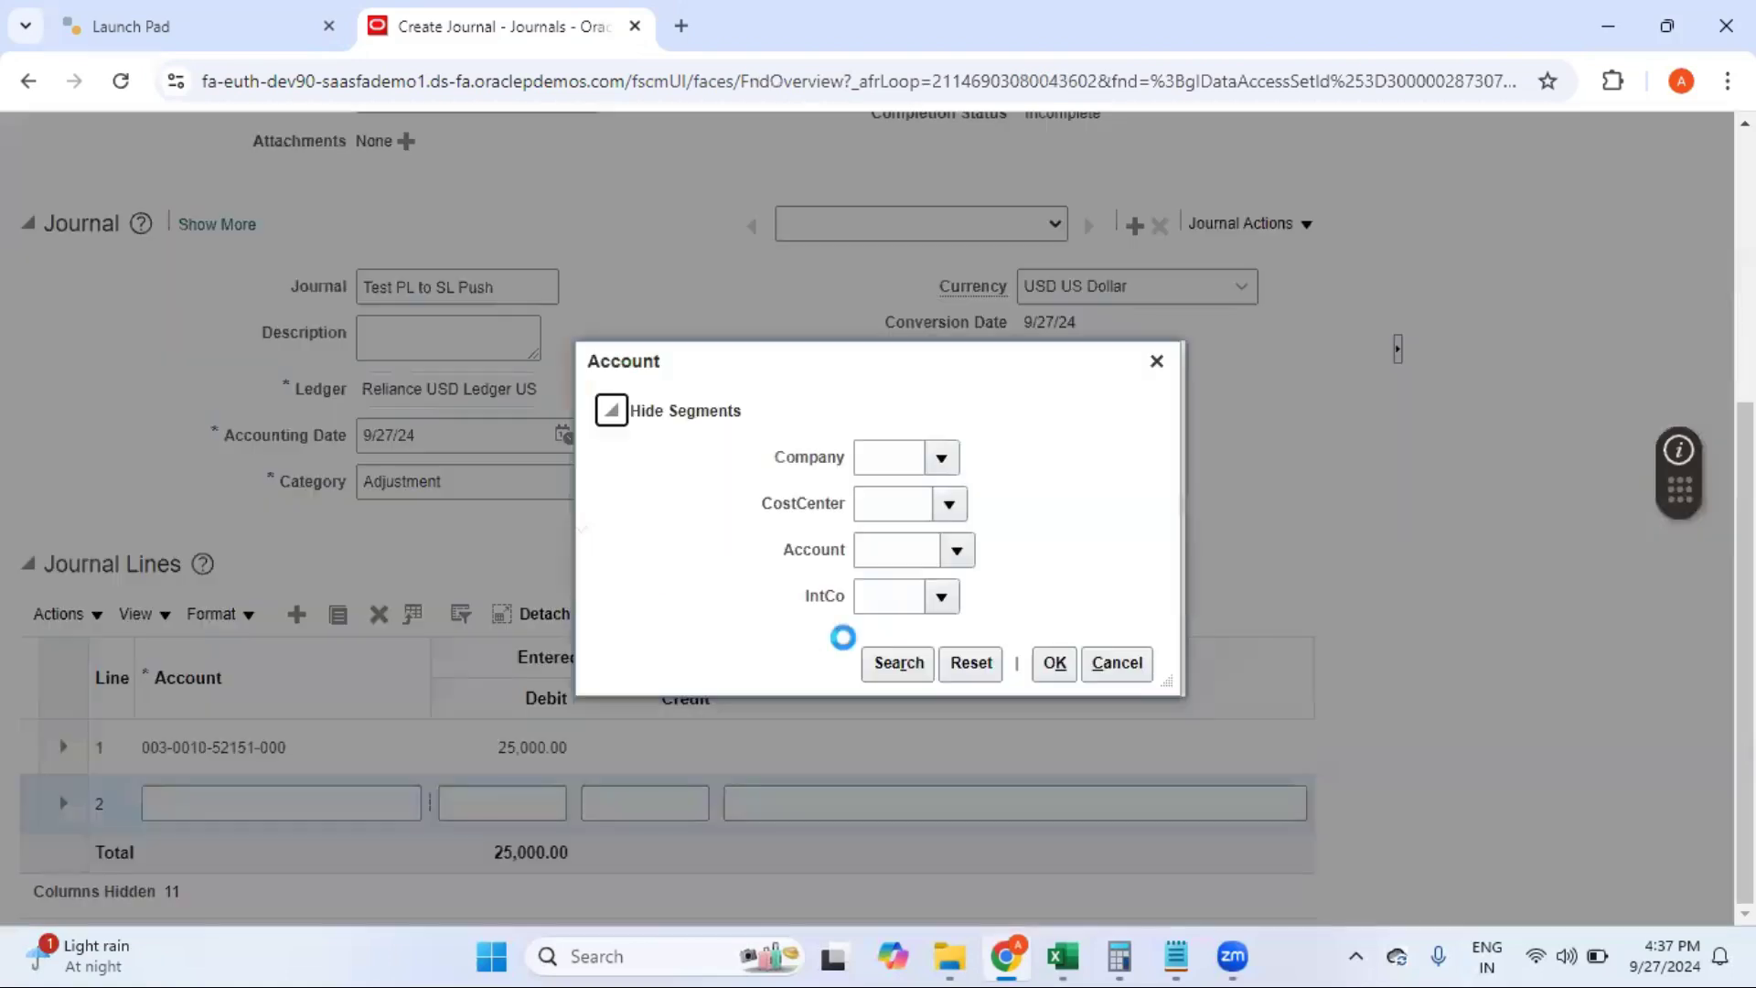
left_click(889, 461)
type("003")
left_click(907, 505)
left_click(956, 509)
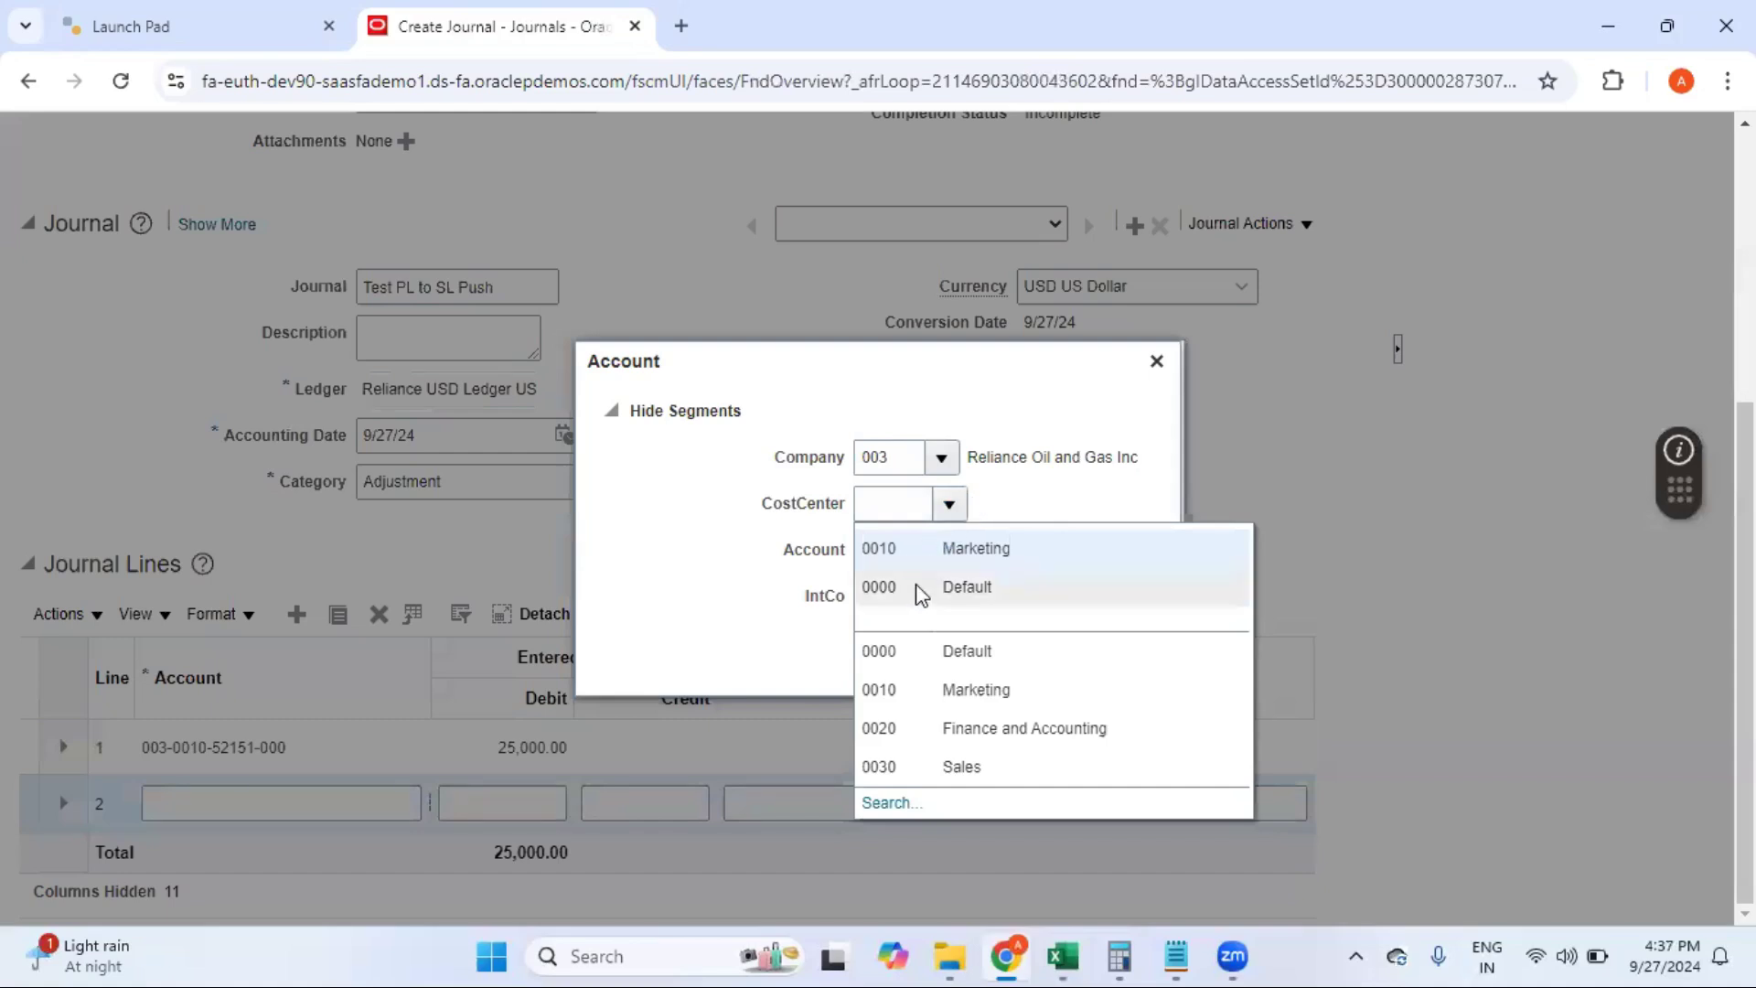
left_click(918, 590)
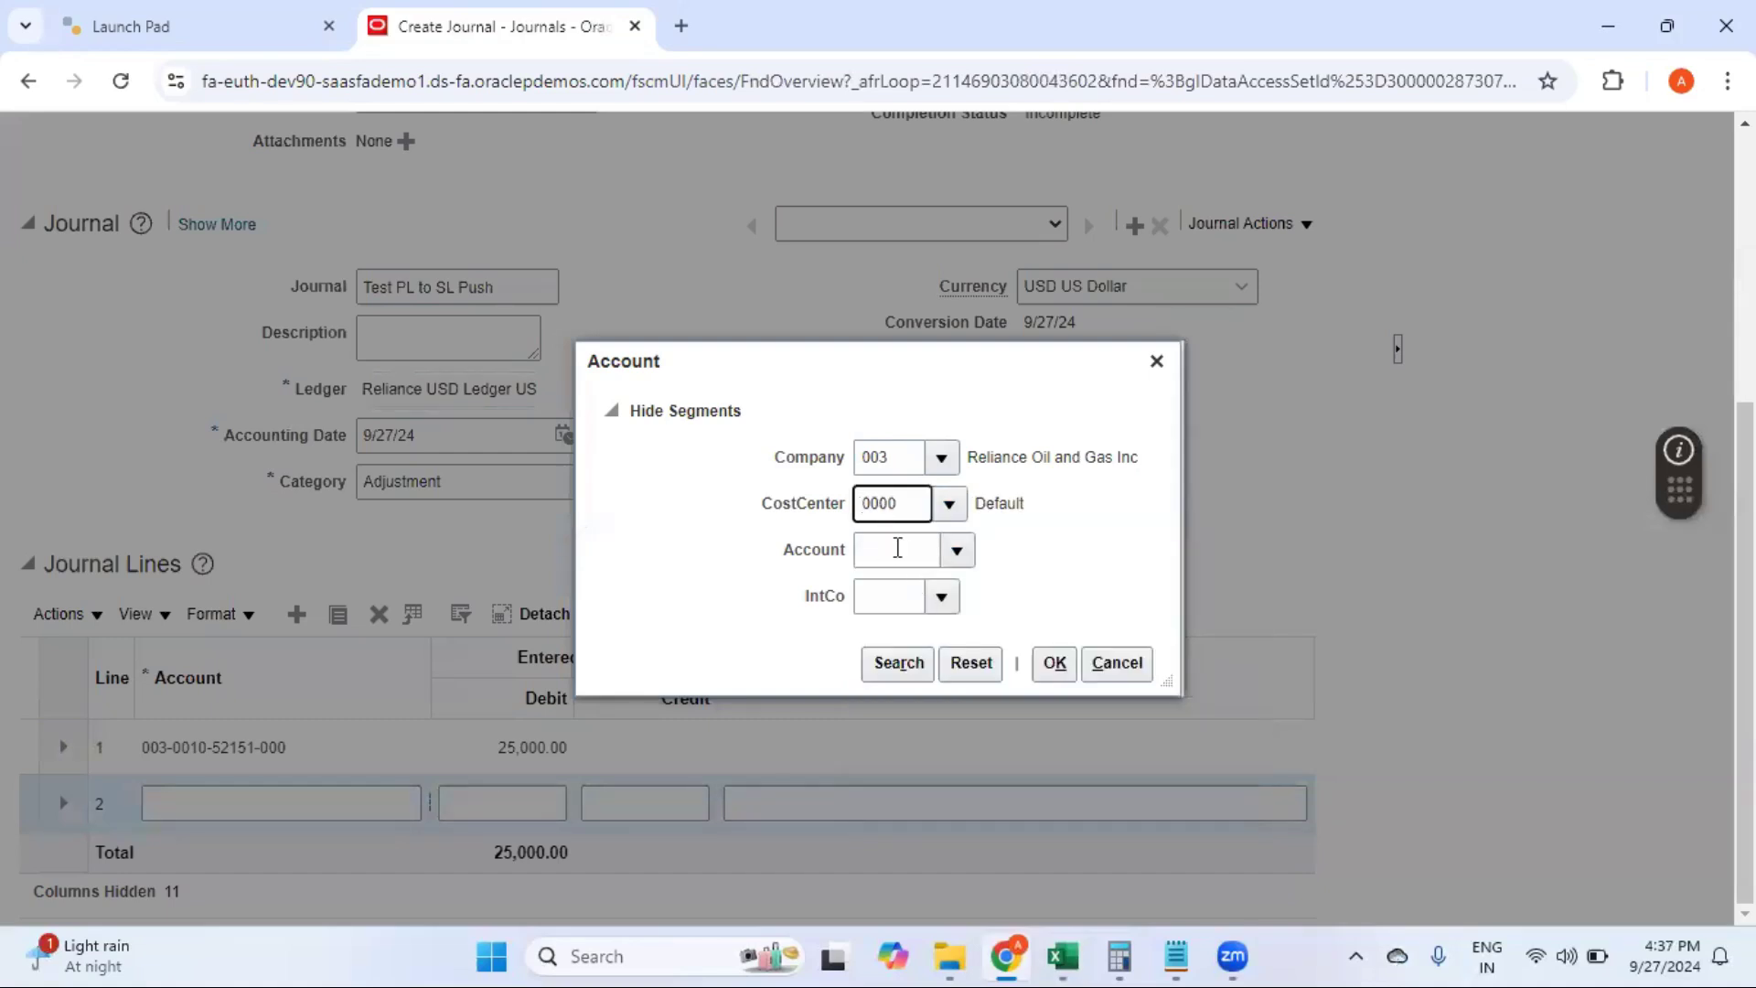
Step: Complete line 2's combination with account 11016 Cash Checking- Citi and IntCo 000, and accept it
left_click(897, 548)
left_click(957, 550)
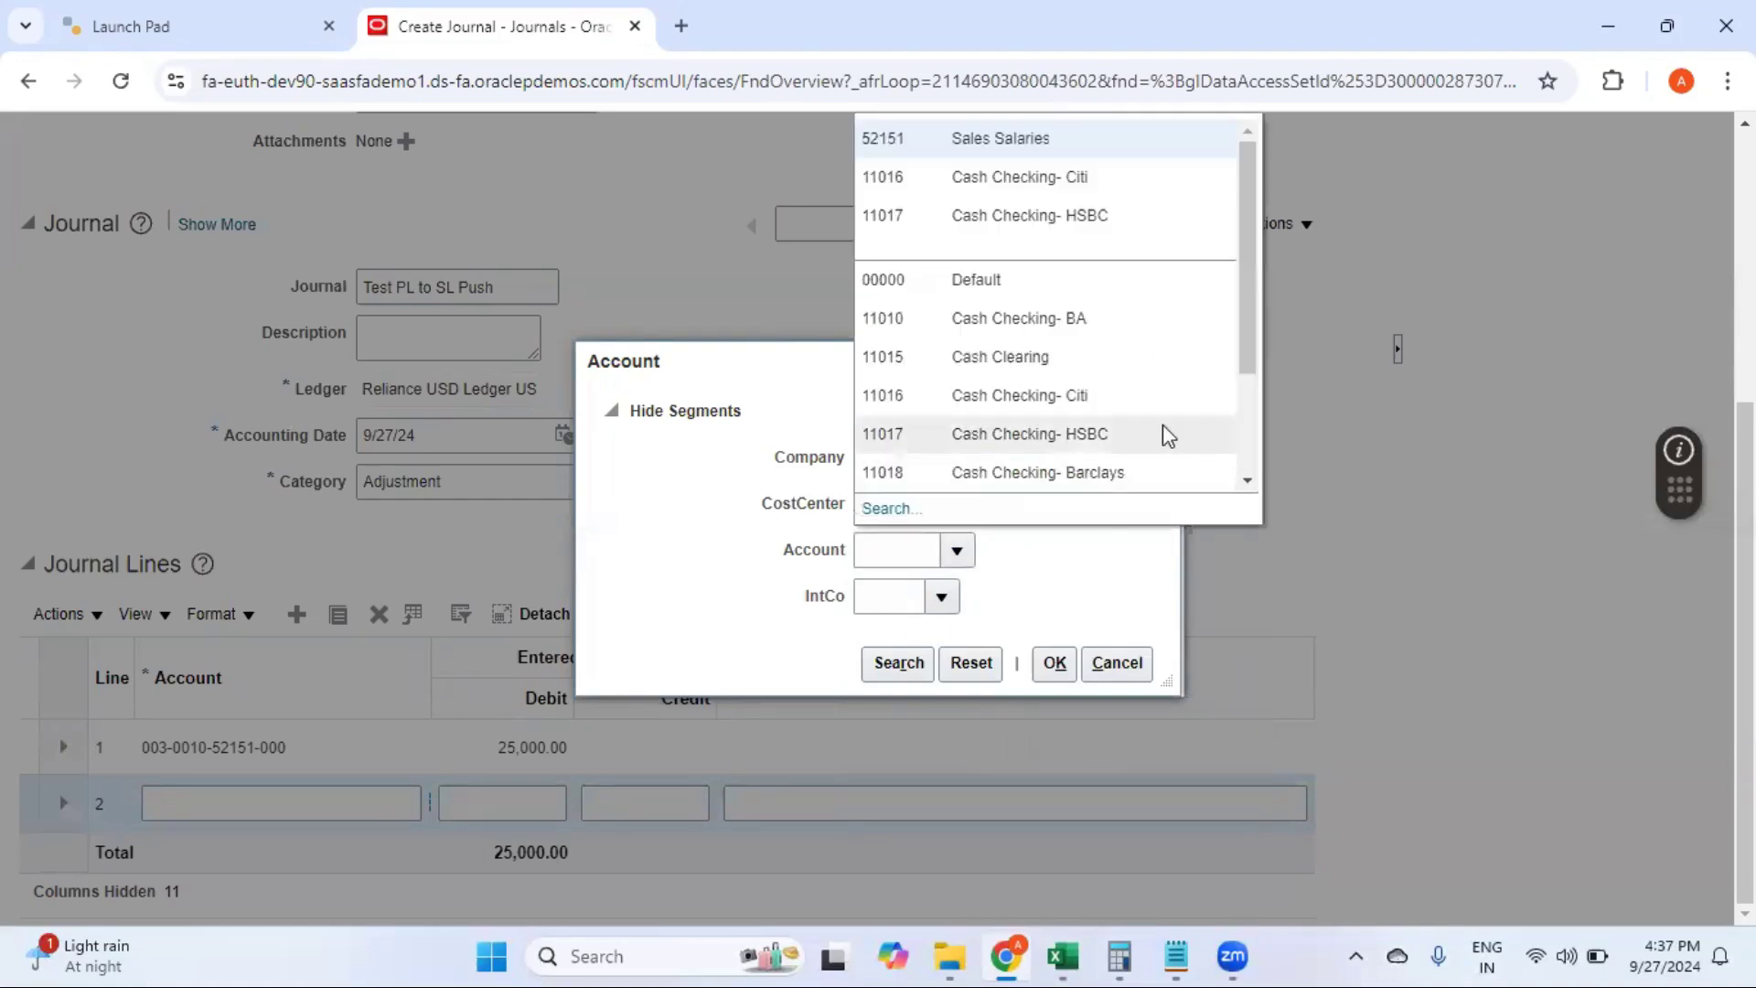
left_click(1094, 394)
left_click(897, 595)
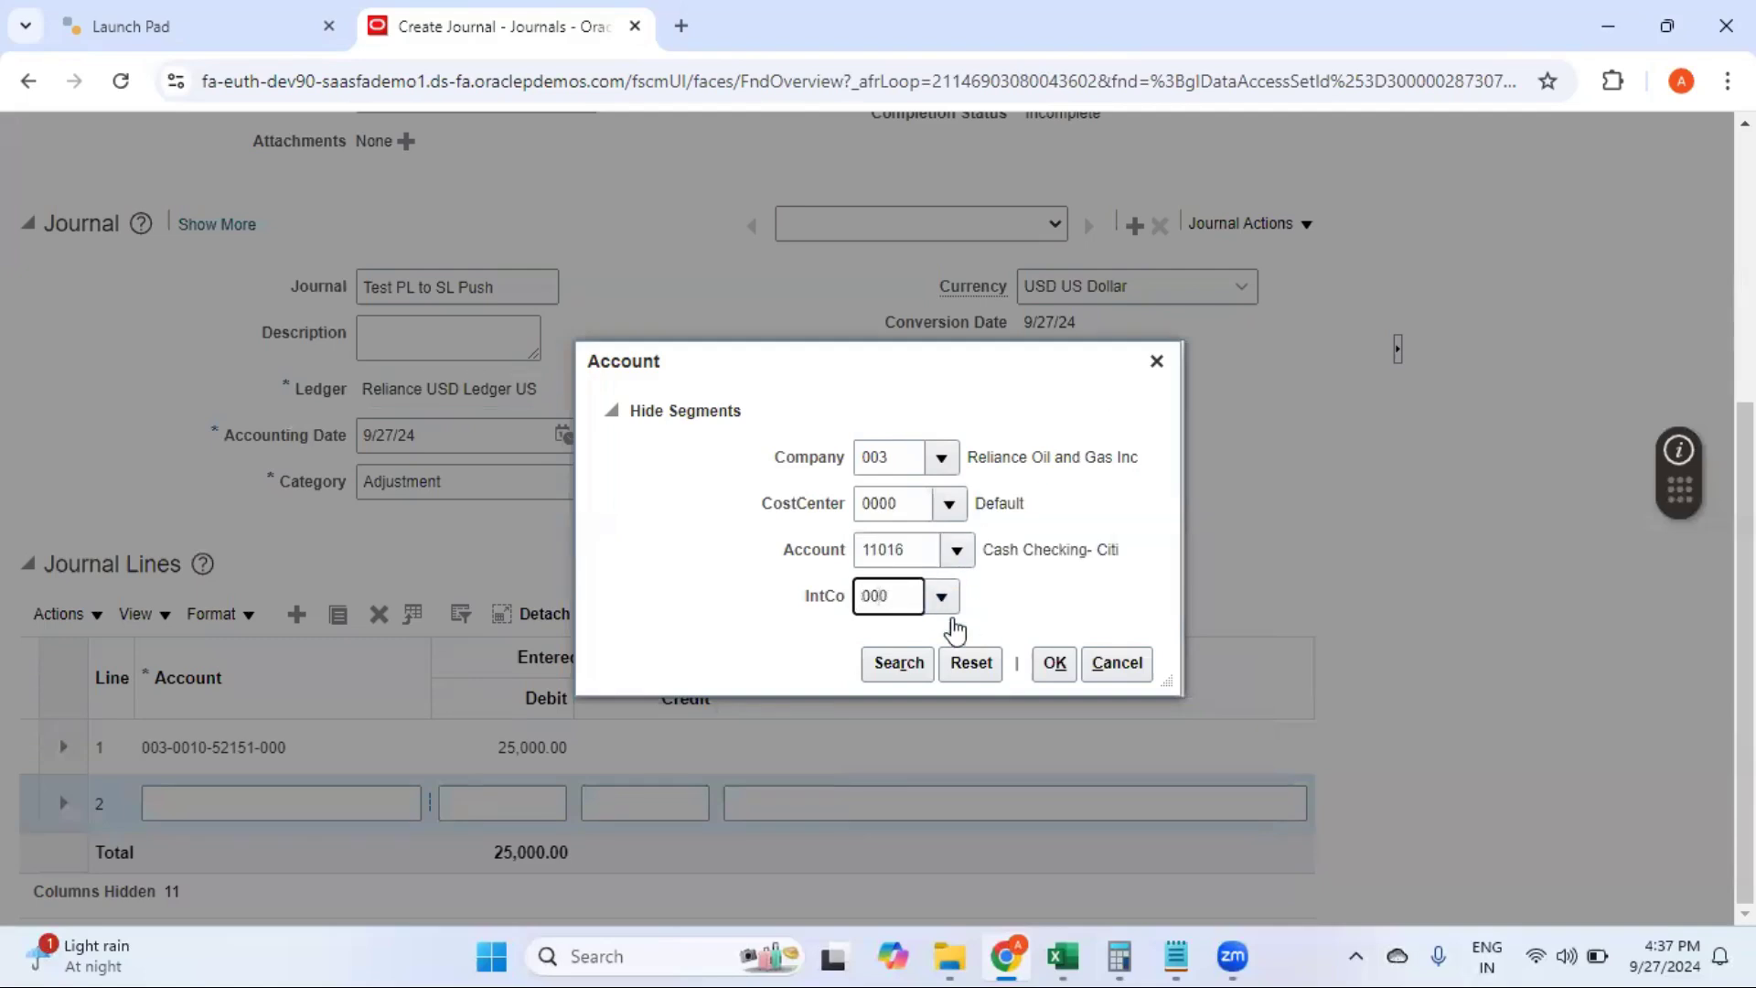
left_click(919, 643)
left_click(1054, 662)
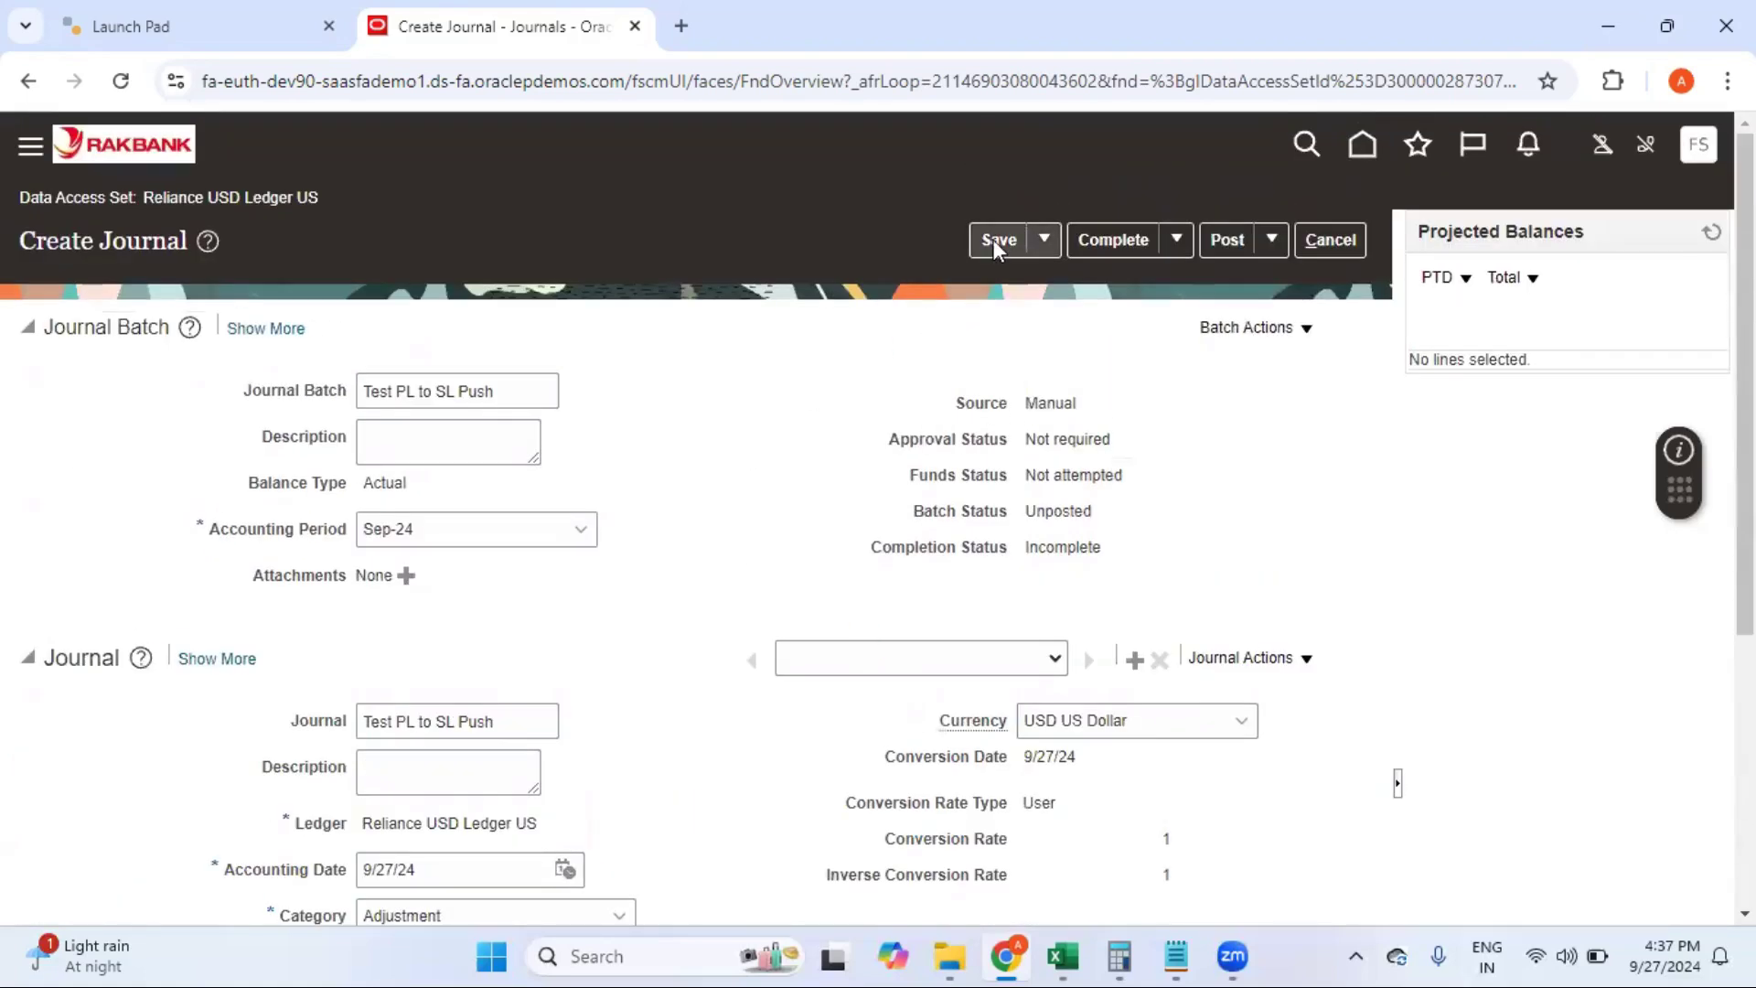
Step: Save and post the Test PL to SL Push journal and refresh its projected balances
left_click(994, 241)
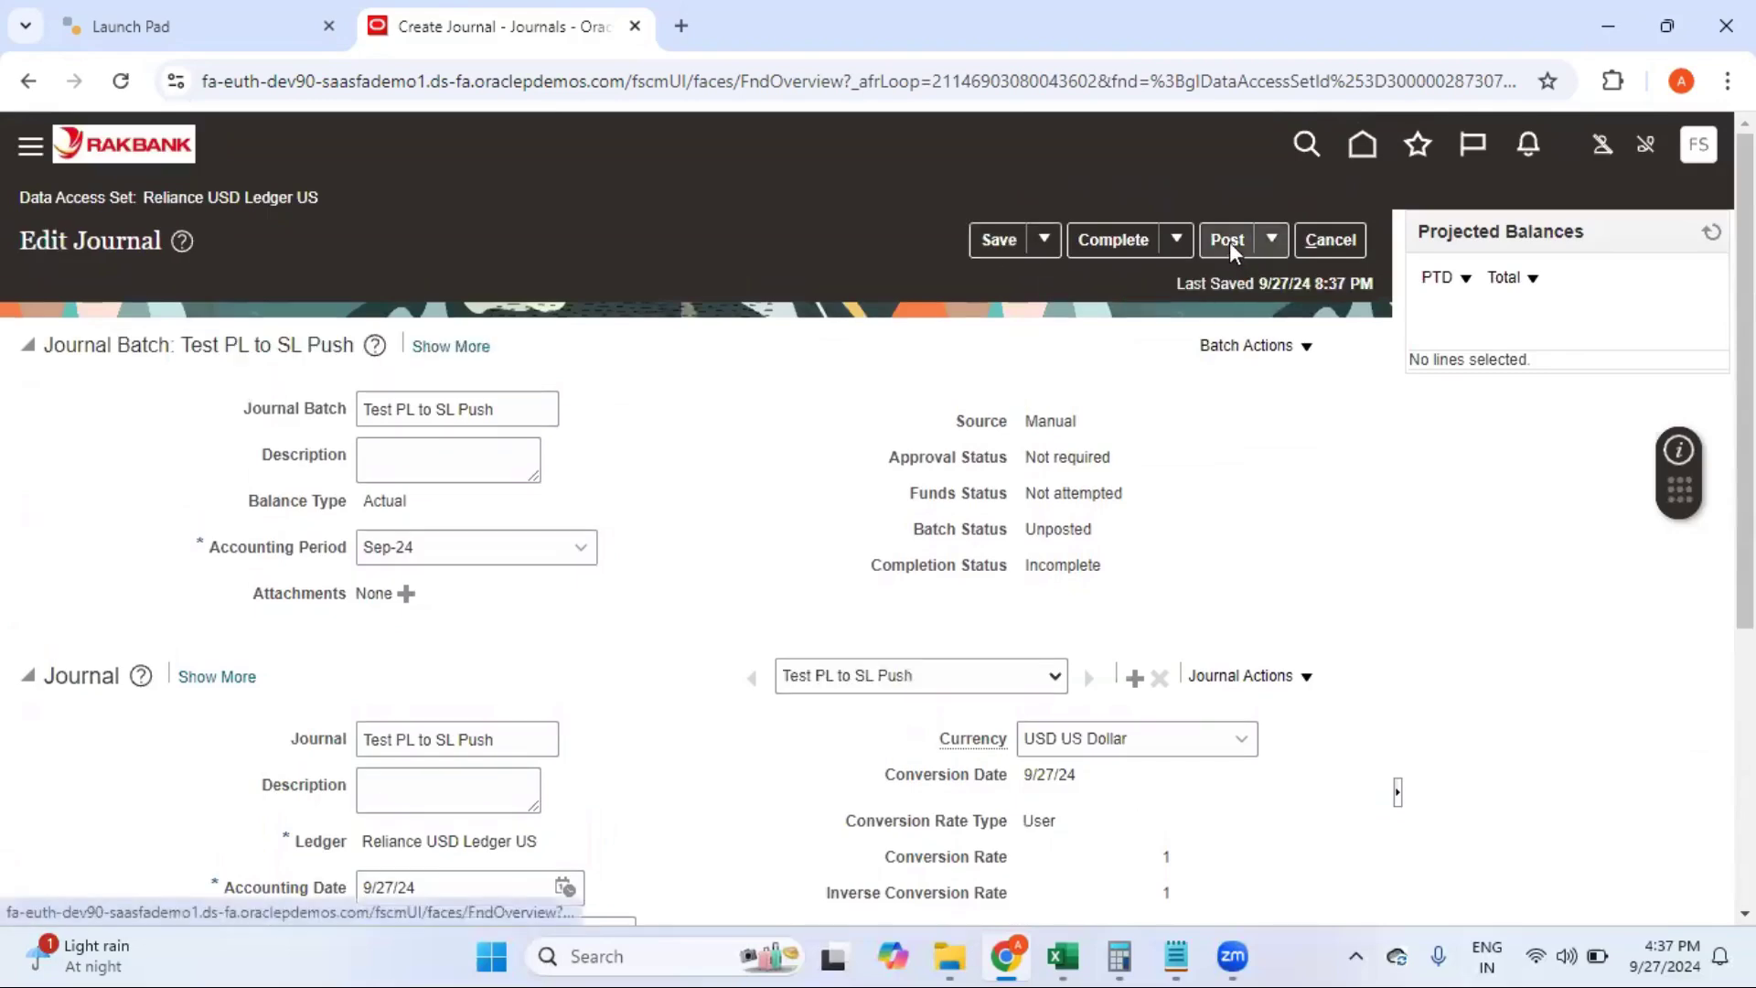
left_click(1228, 242)
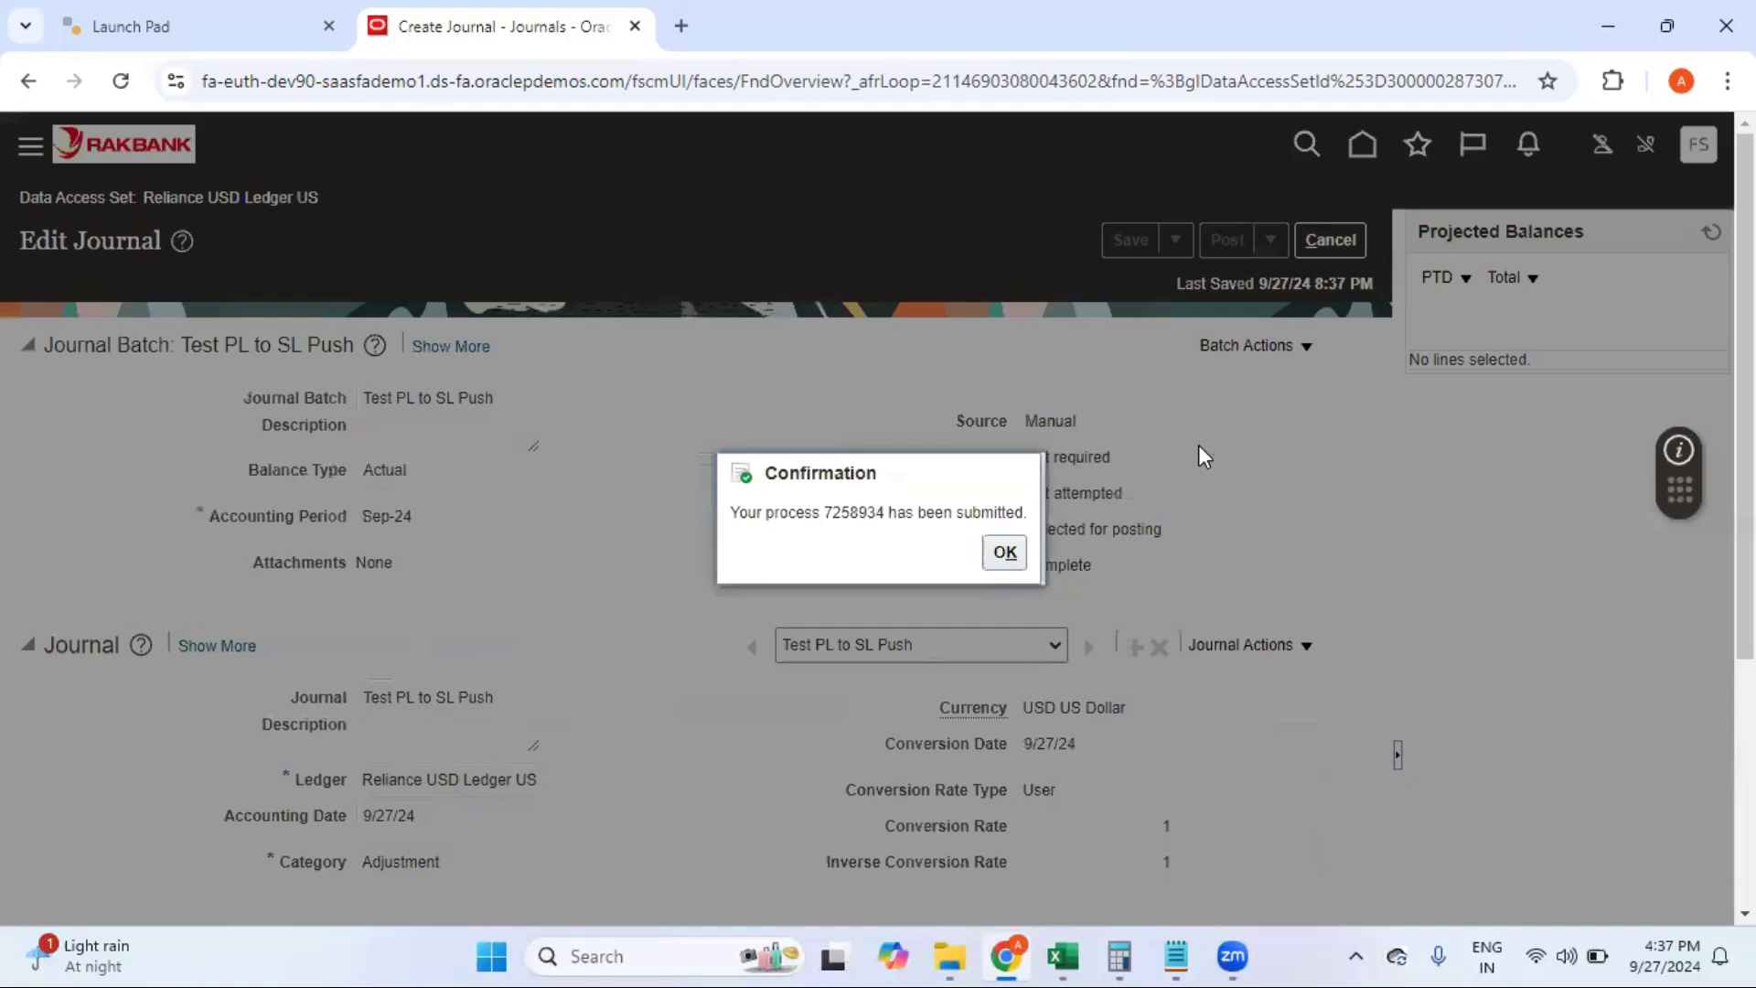
left_click(1006, 554)
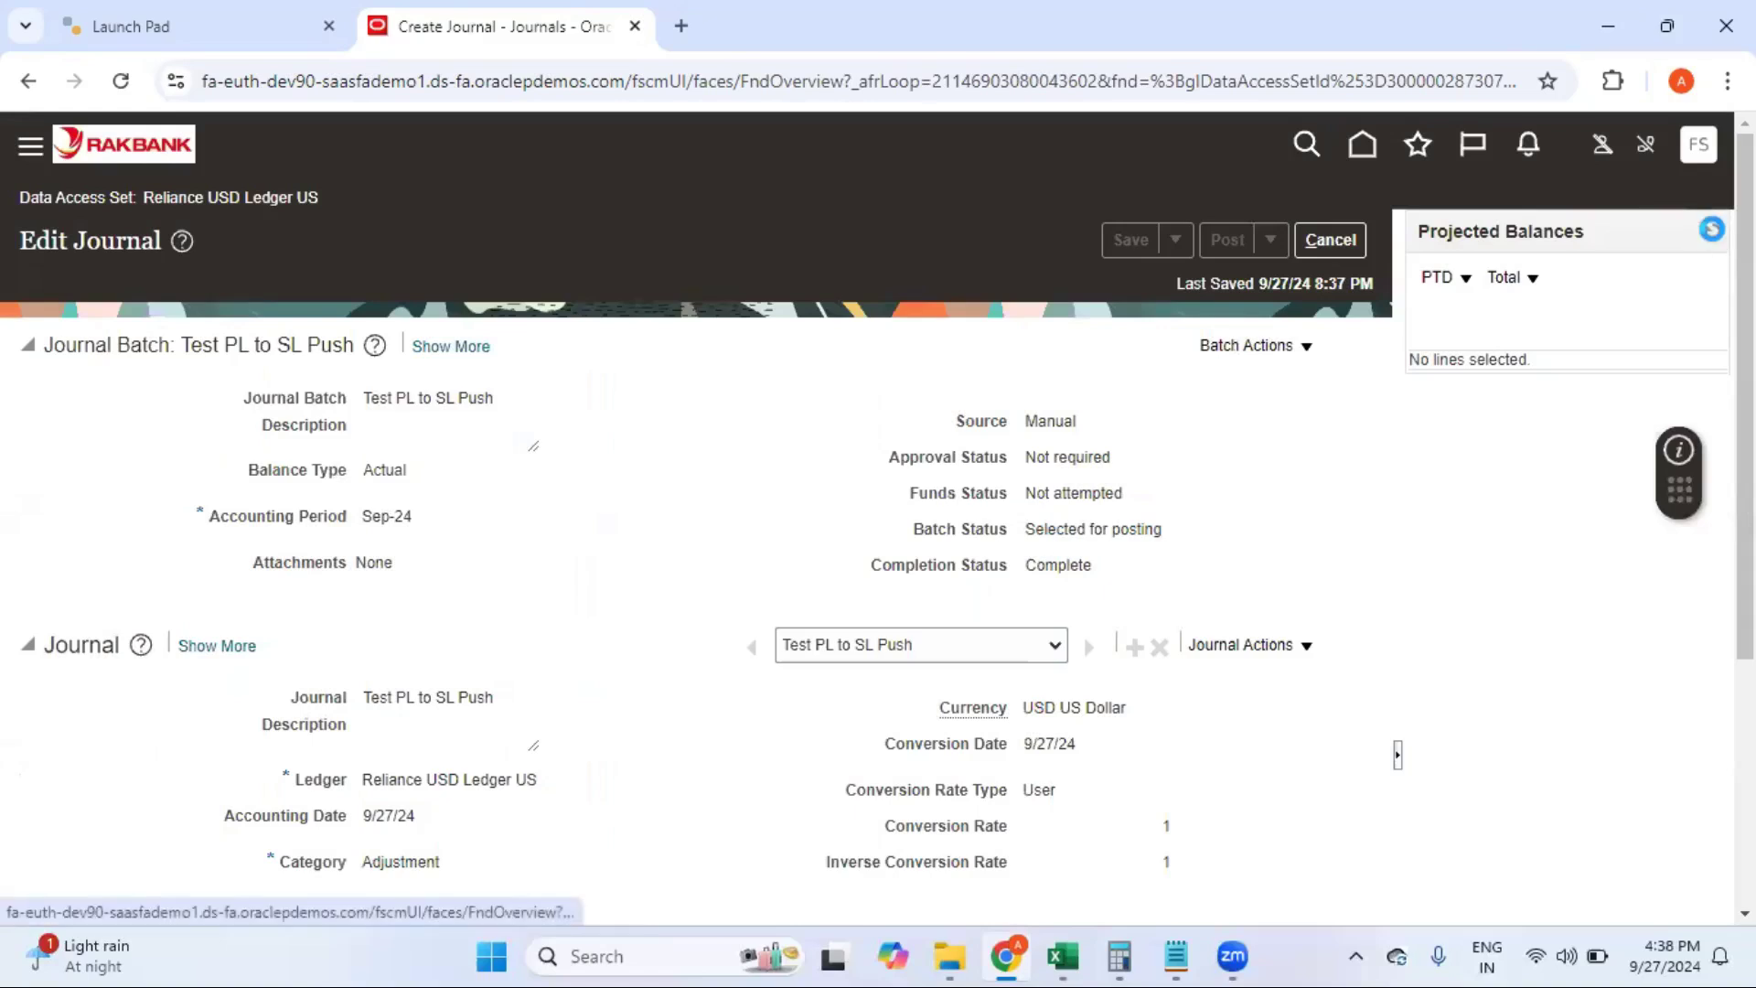
left_click(1711, 230)
left_click(1711, 231)
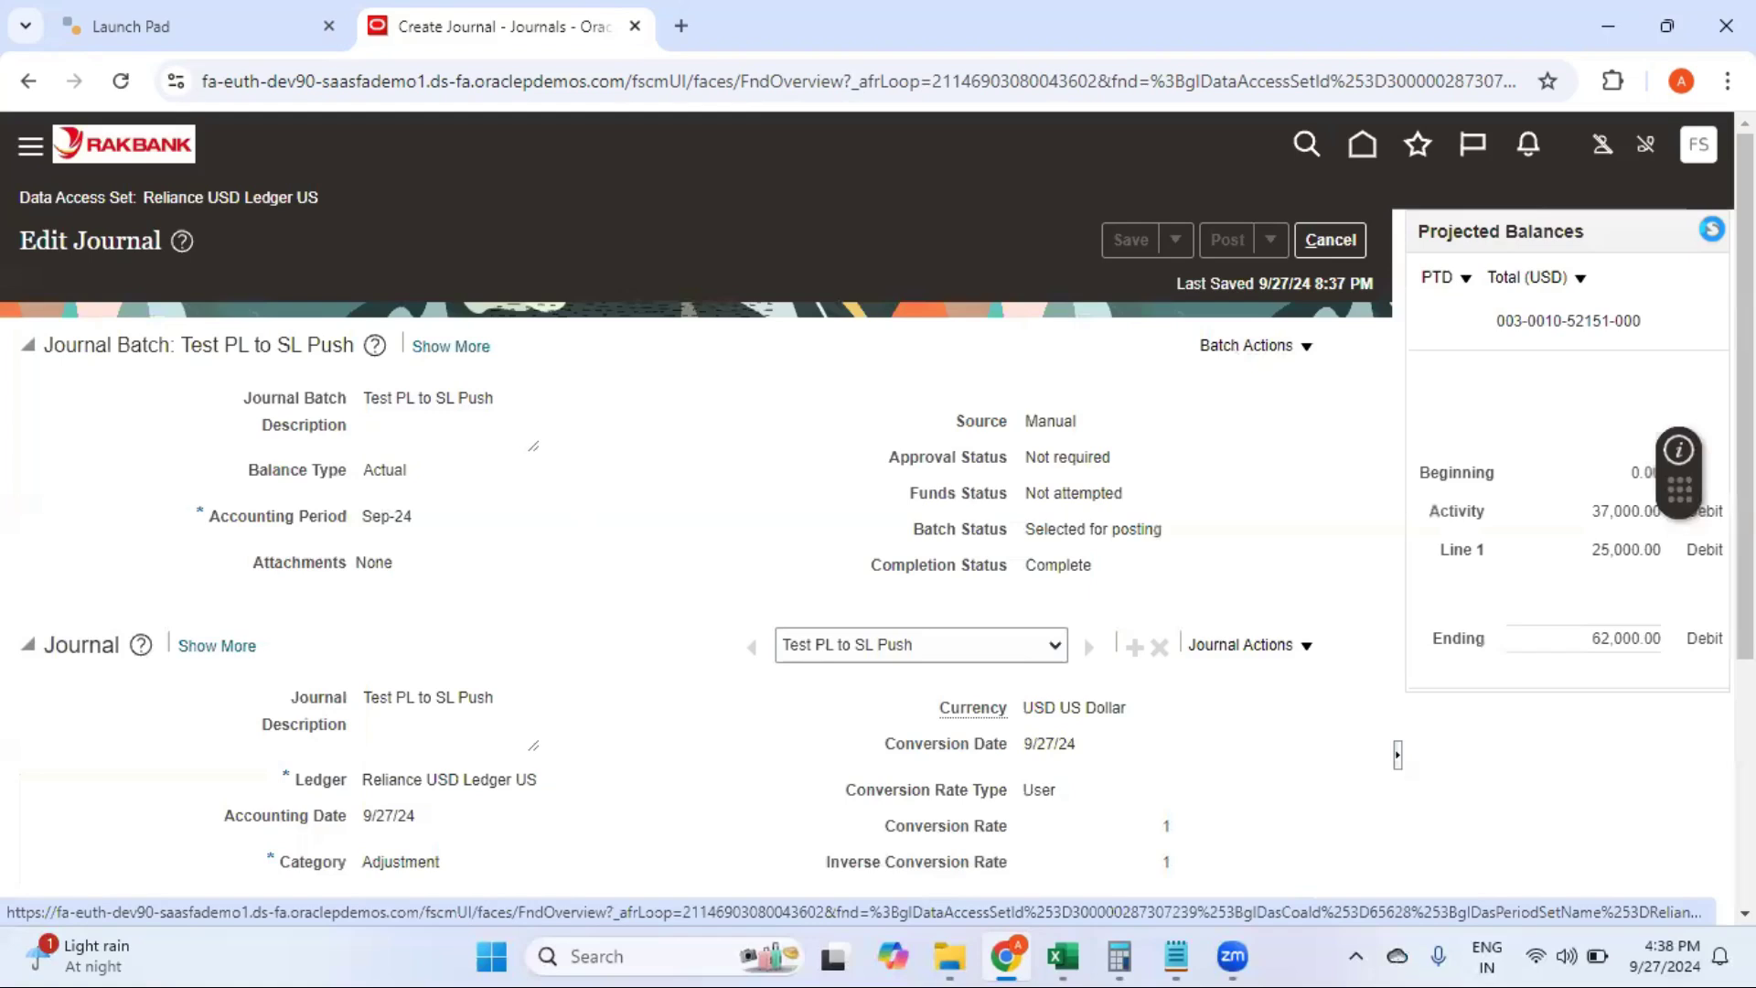
Step: Refresh the posted Test PL to SL Push journal's balances, review its batch status and lines, and close it
left_click(1711, 233)
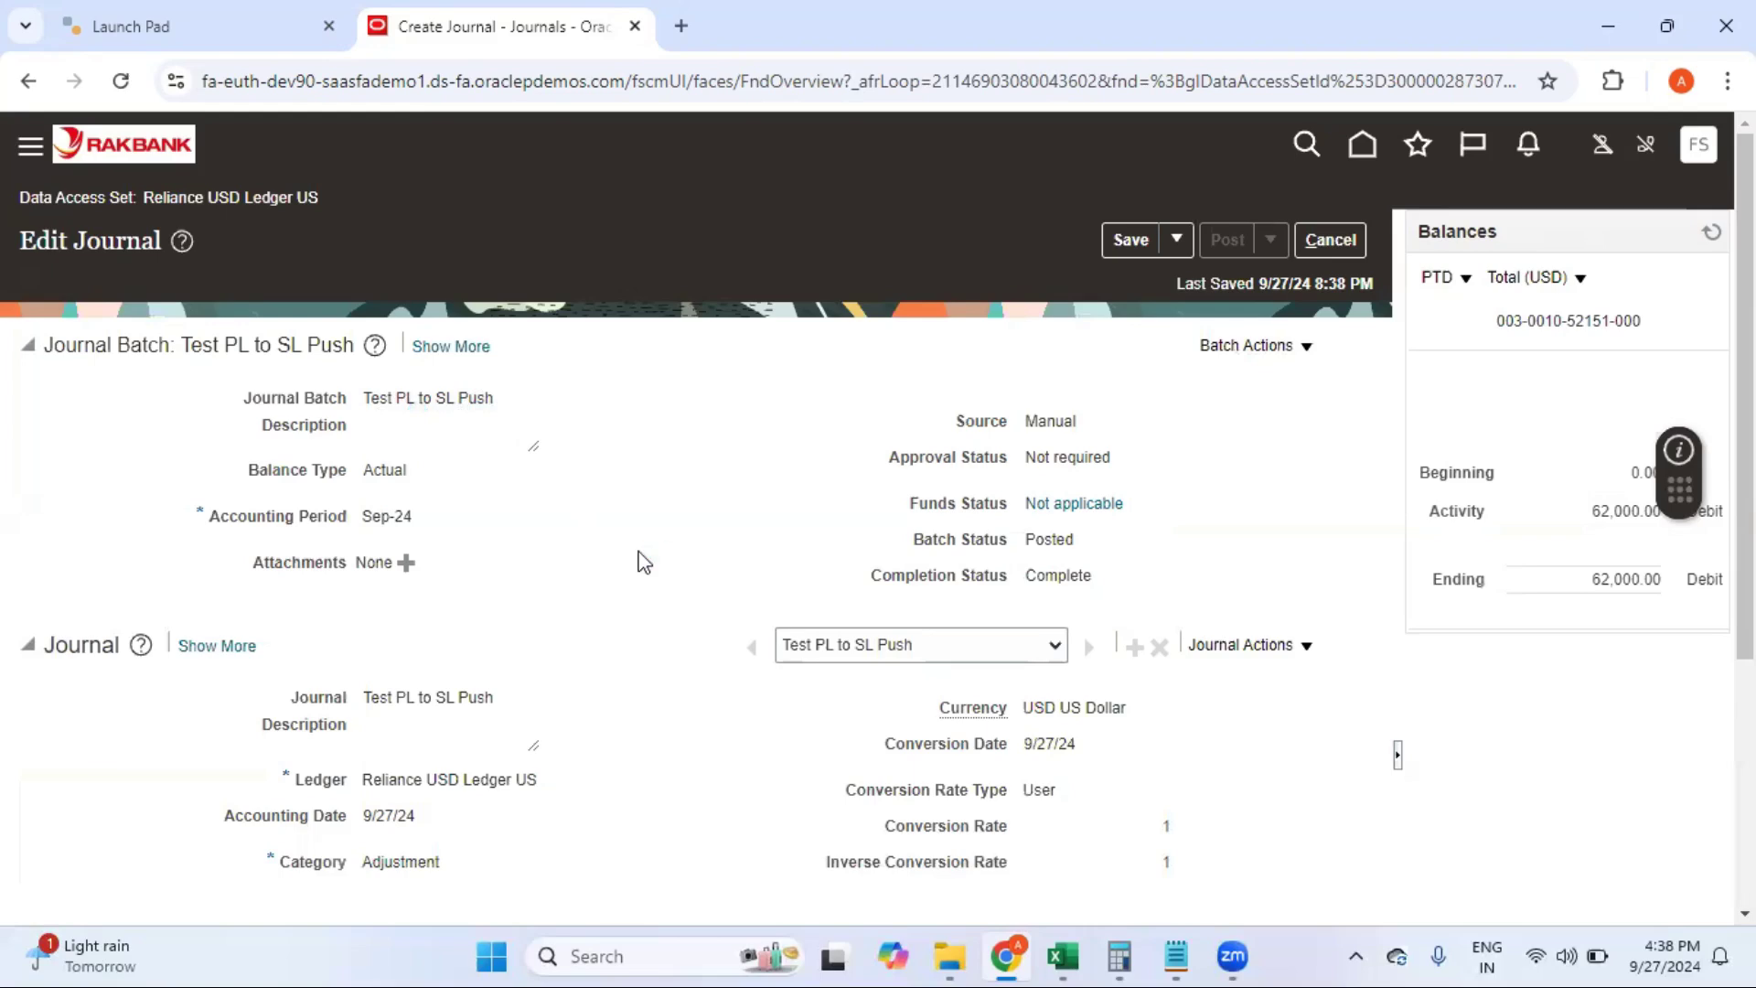
scroll(878, 549, "down", 3)
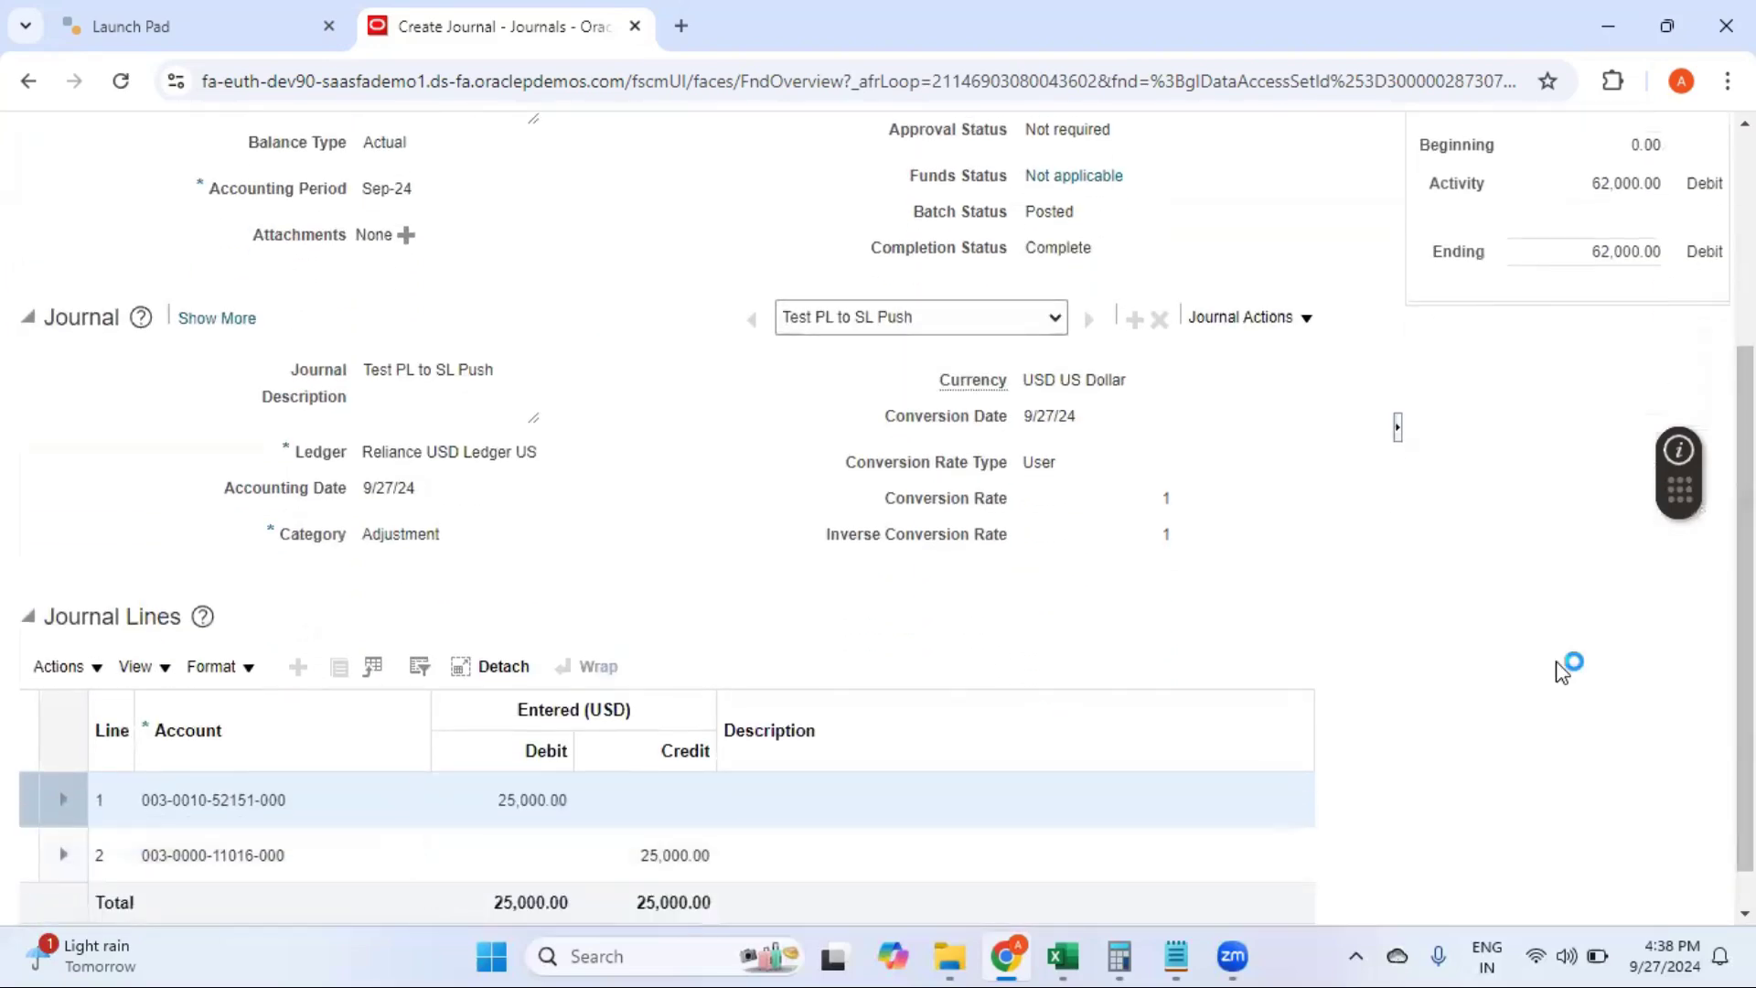
scroll(877, 513, "up", 3)
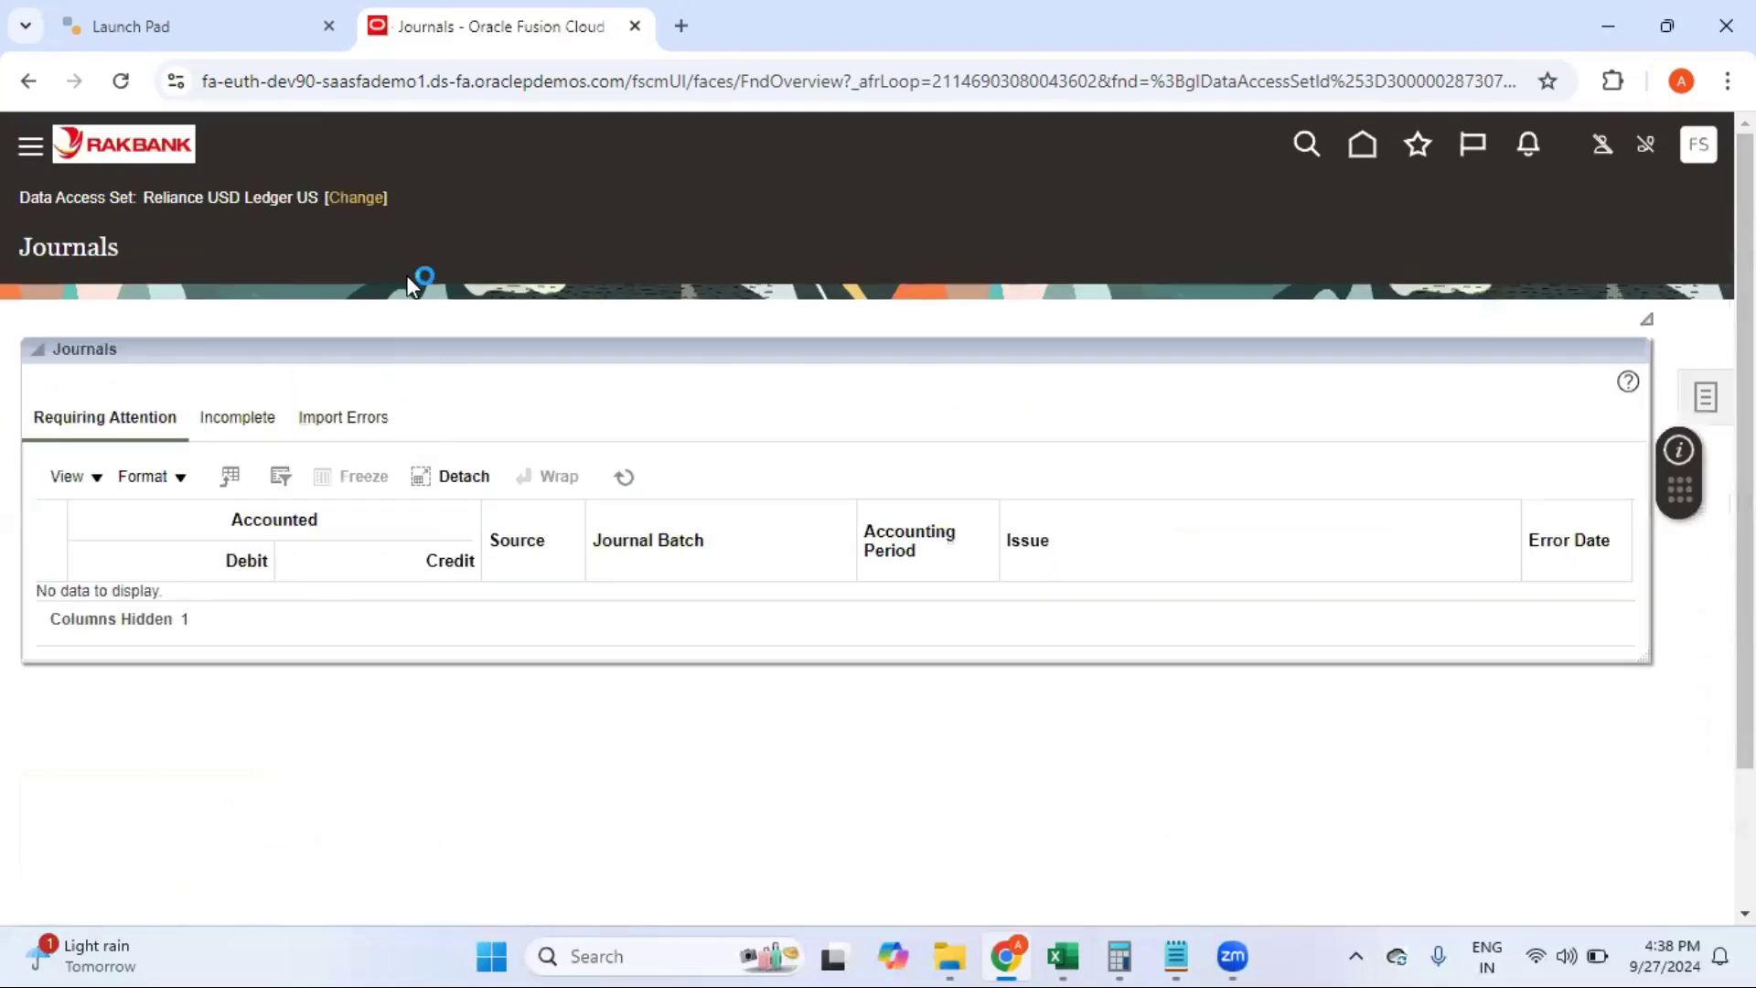
Step: Change the data access set to Rel INR Subledgr Lvl Secondary
left_click(356, 199)
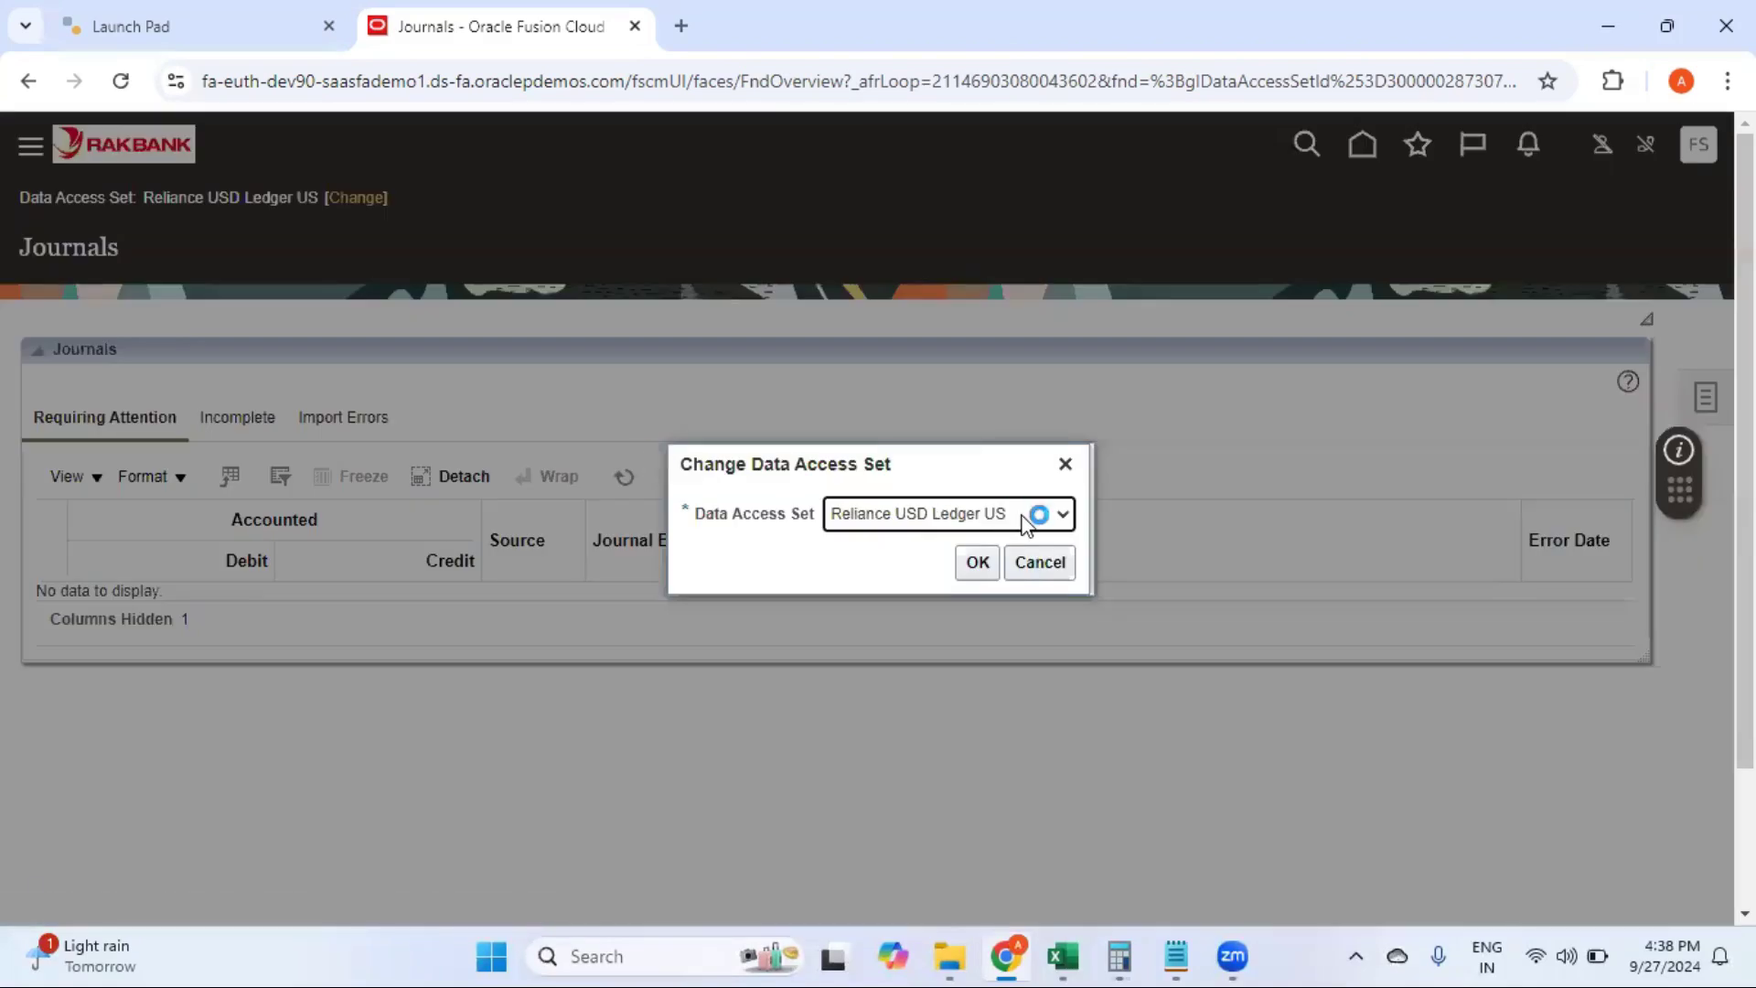
left_click(1057, 515)
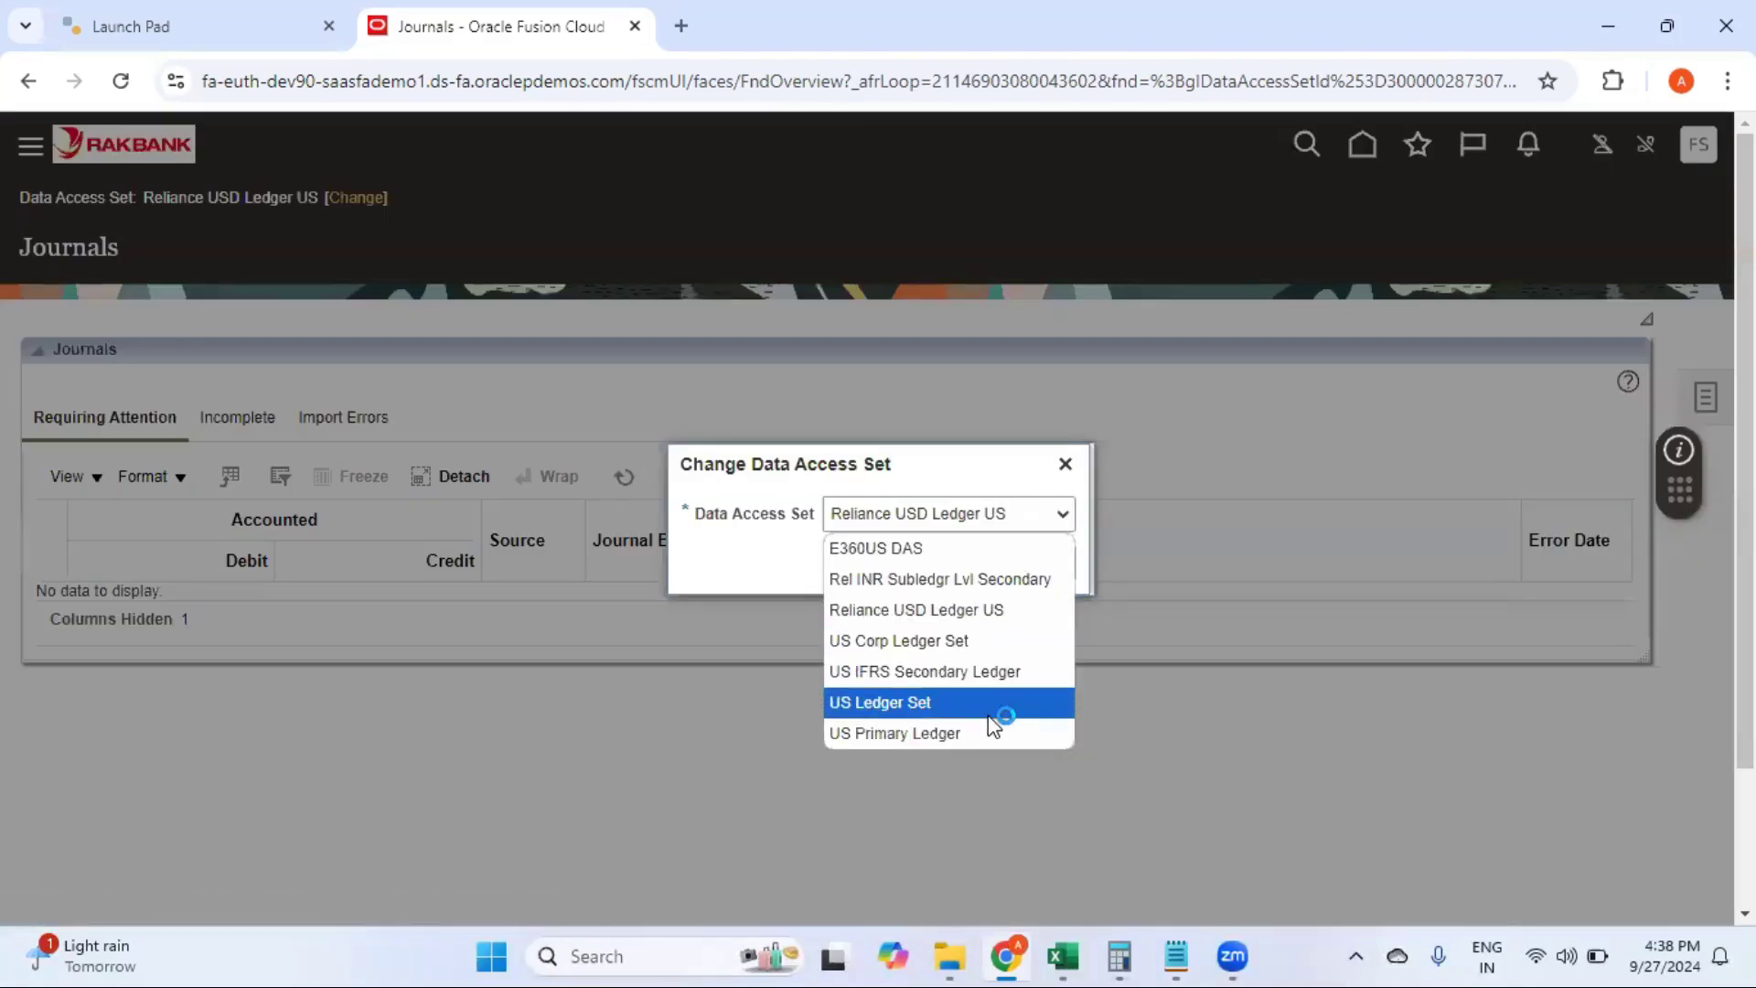
left_click(1016, 580)
left_click(985, 566)
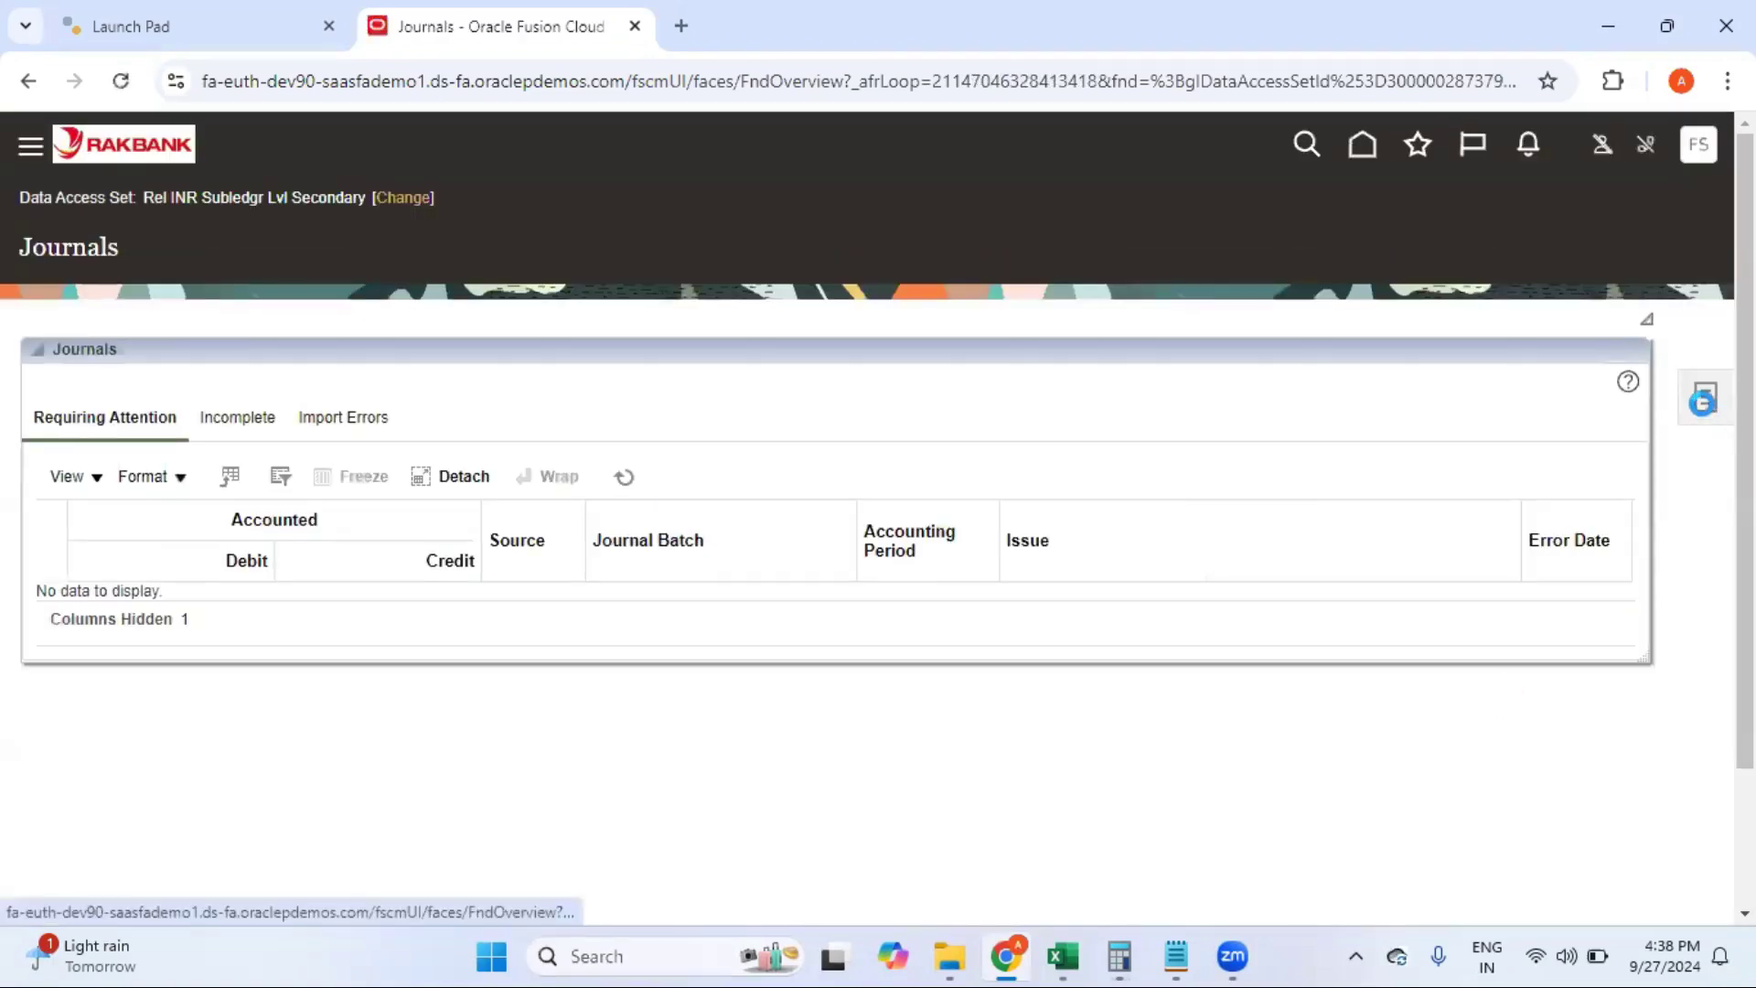
Step: Open journal management for the secondary ledger and open the Test PL to SL Push journal
left_click(1703, 400)
left_click(1568, 234)
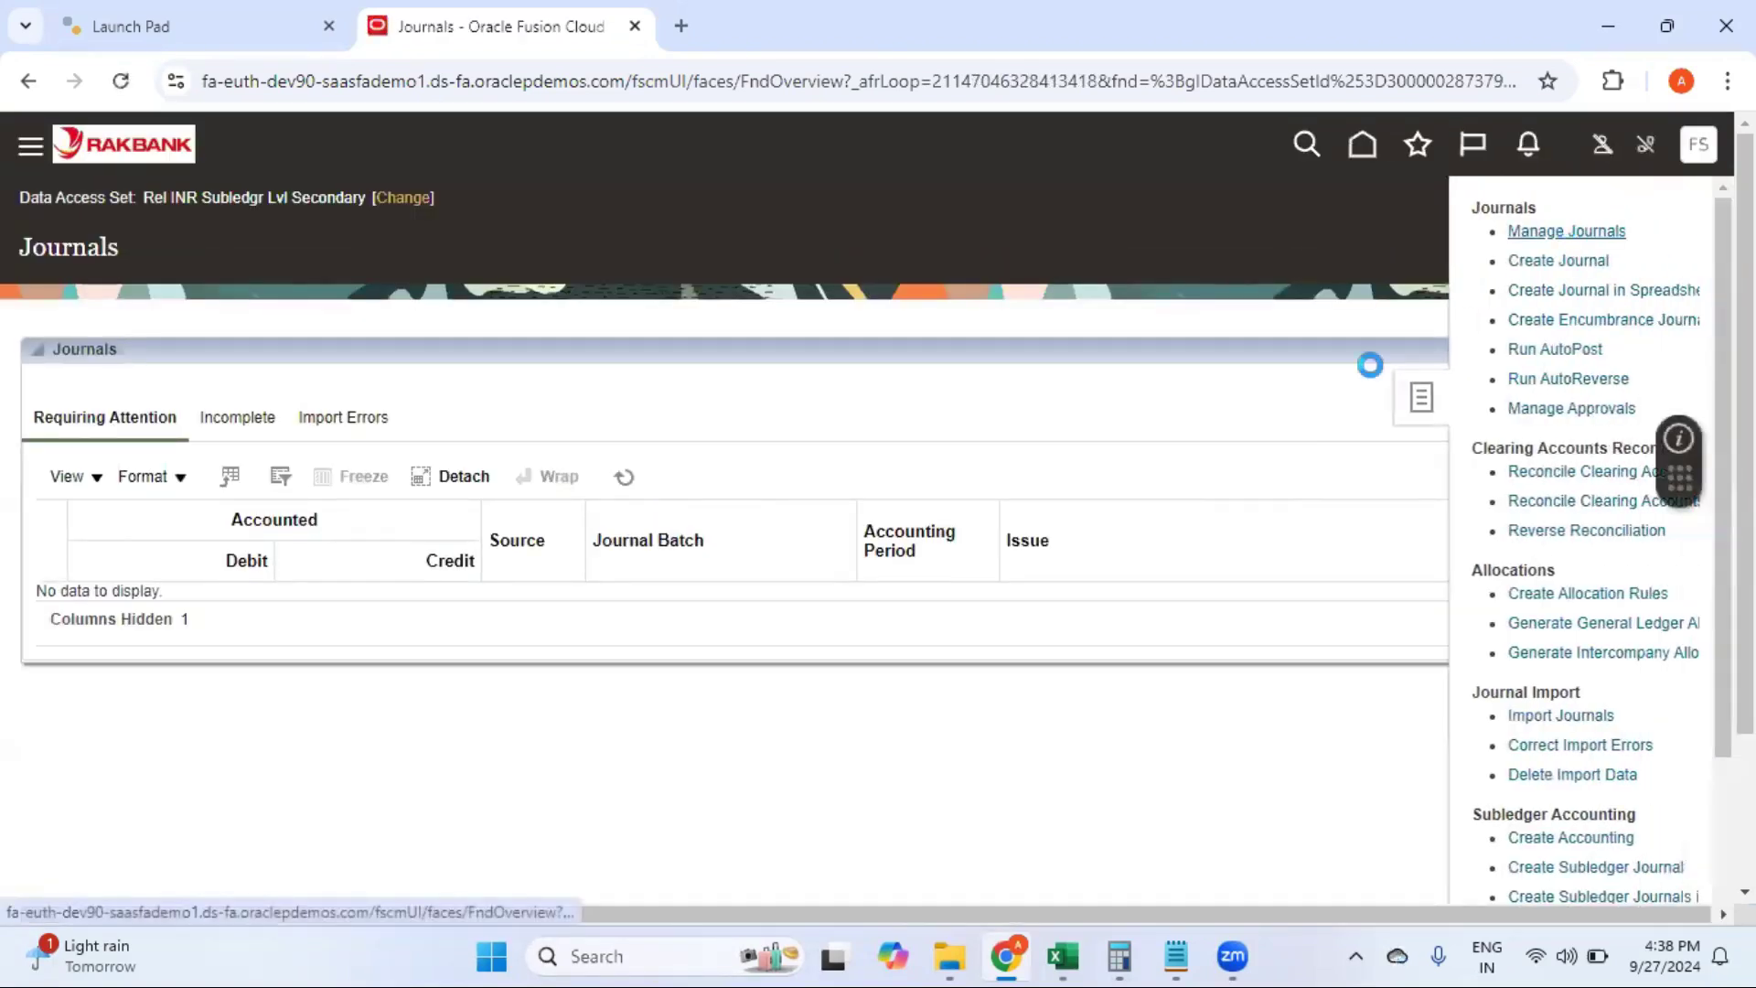
left_click(1317, 699)
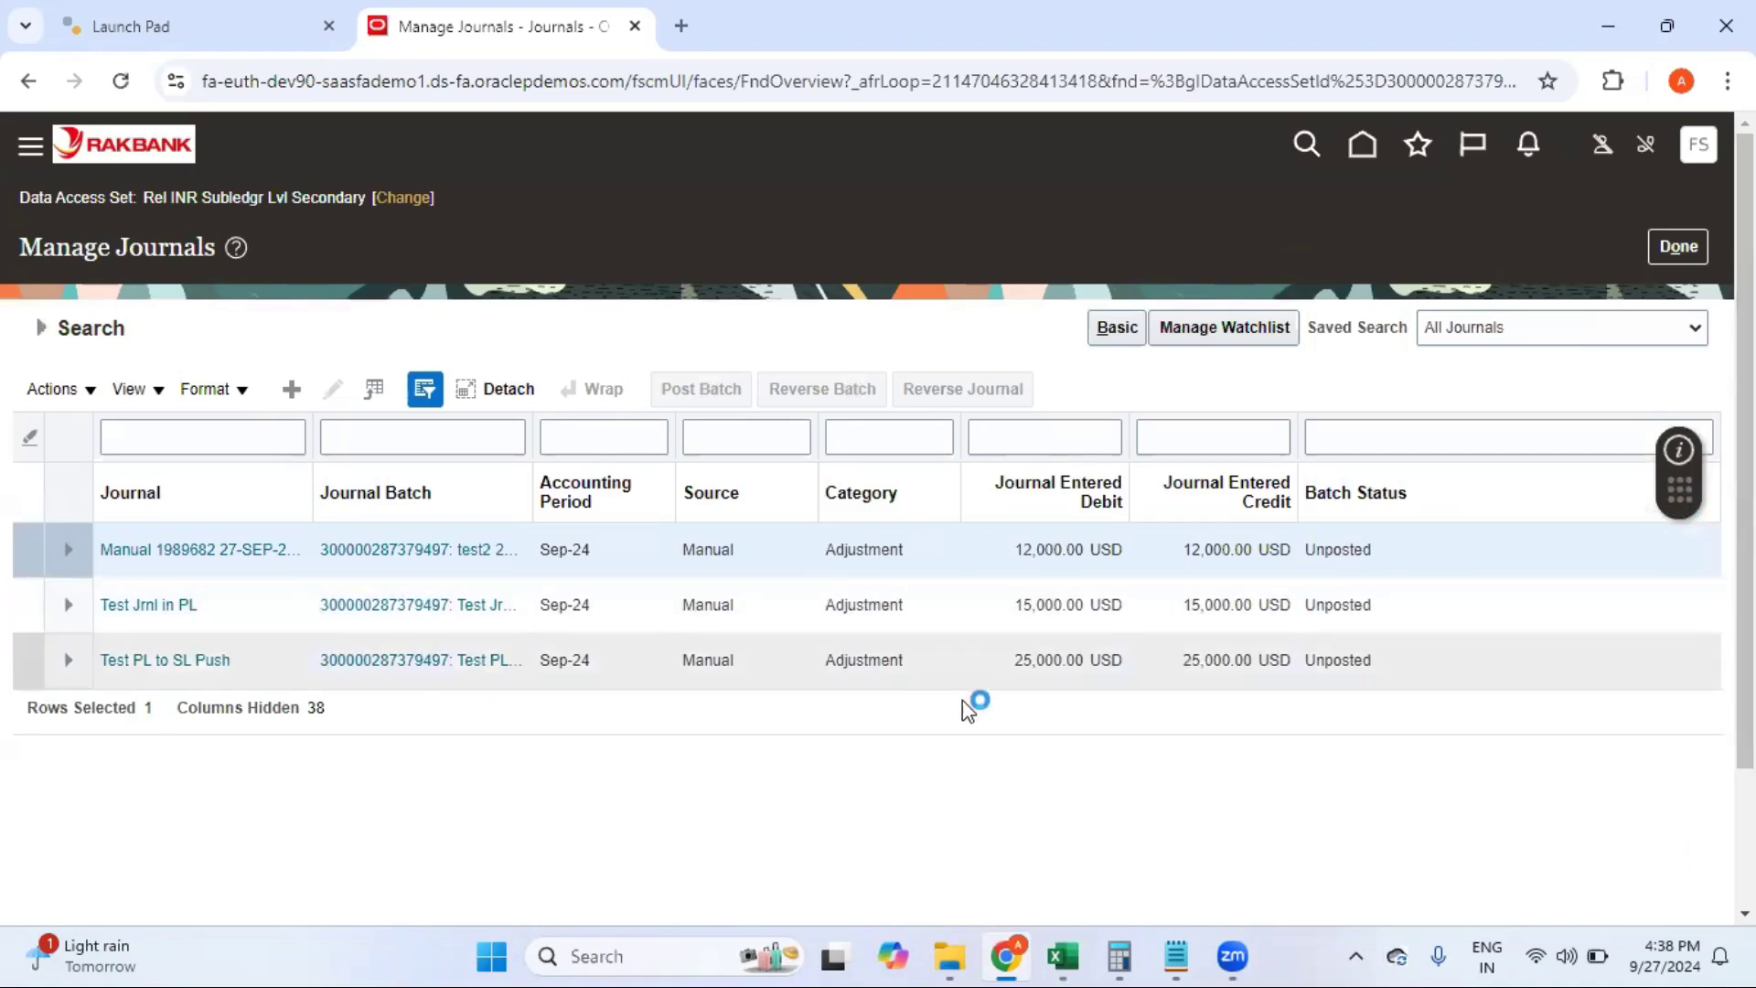
left_click(946, 675)
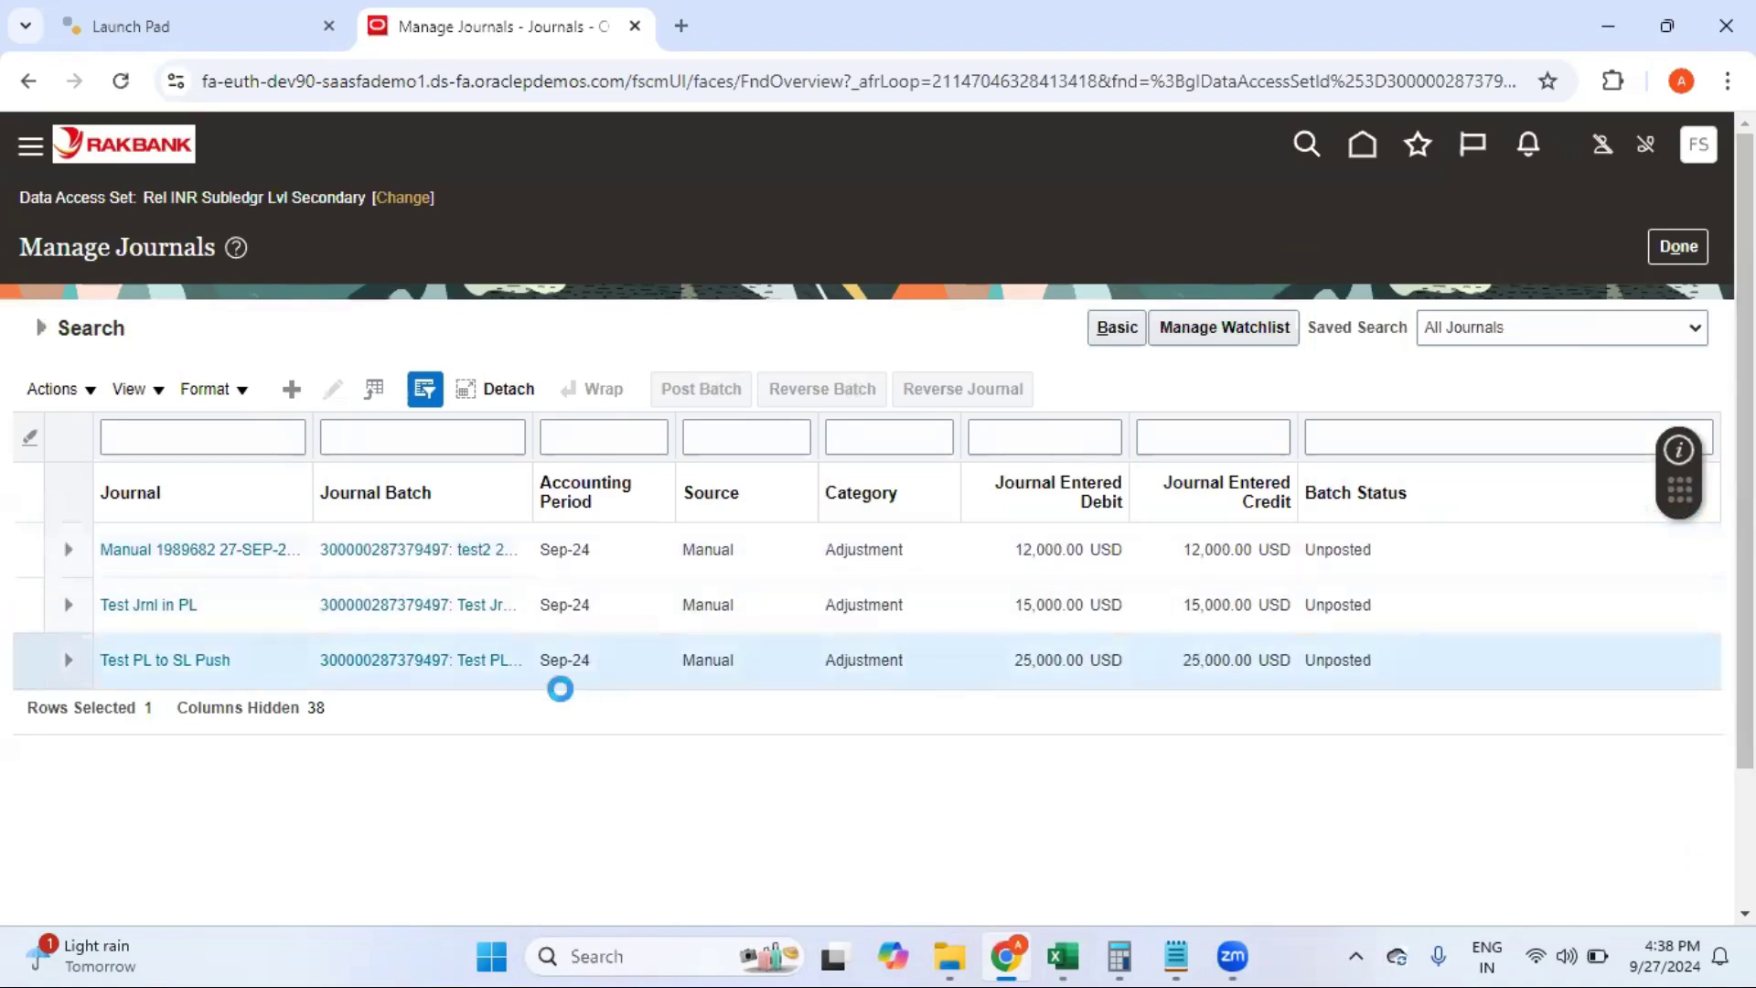
left_click(181, 666)
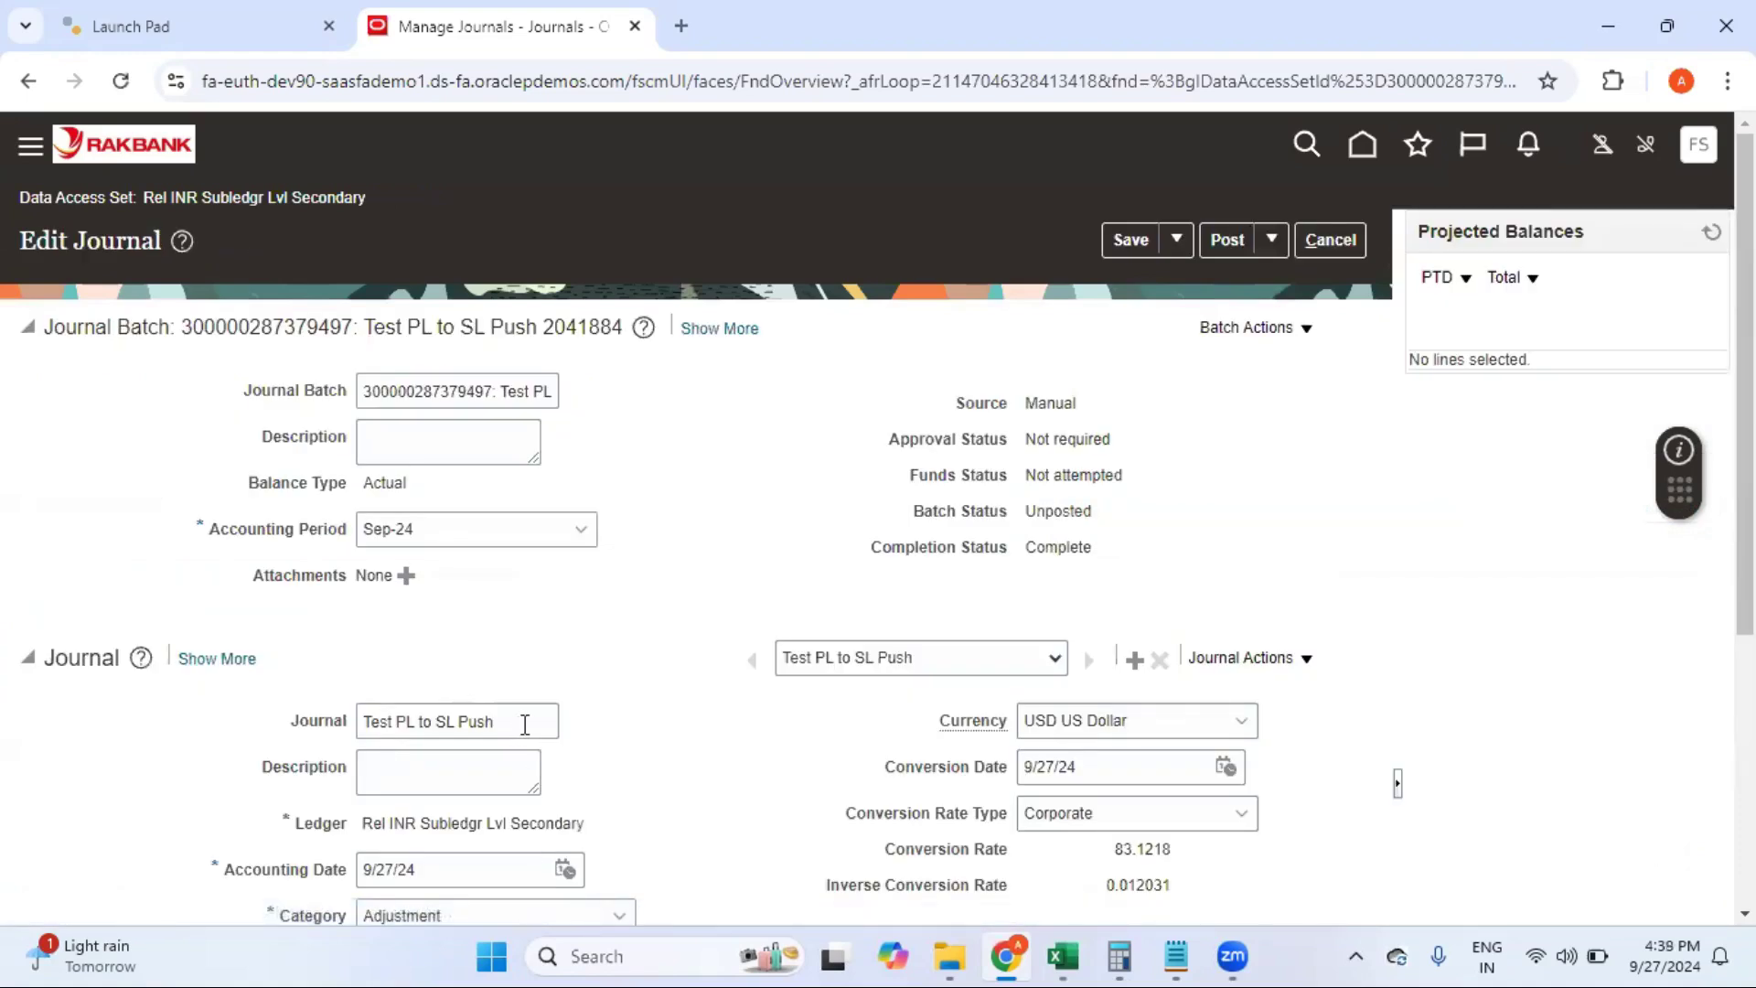
Step: Read the secondary ledger journal's full batch name through to its end
left_click(497, 391)
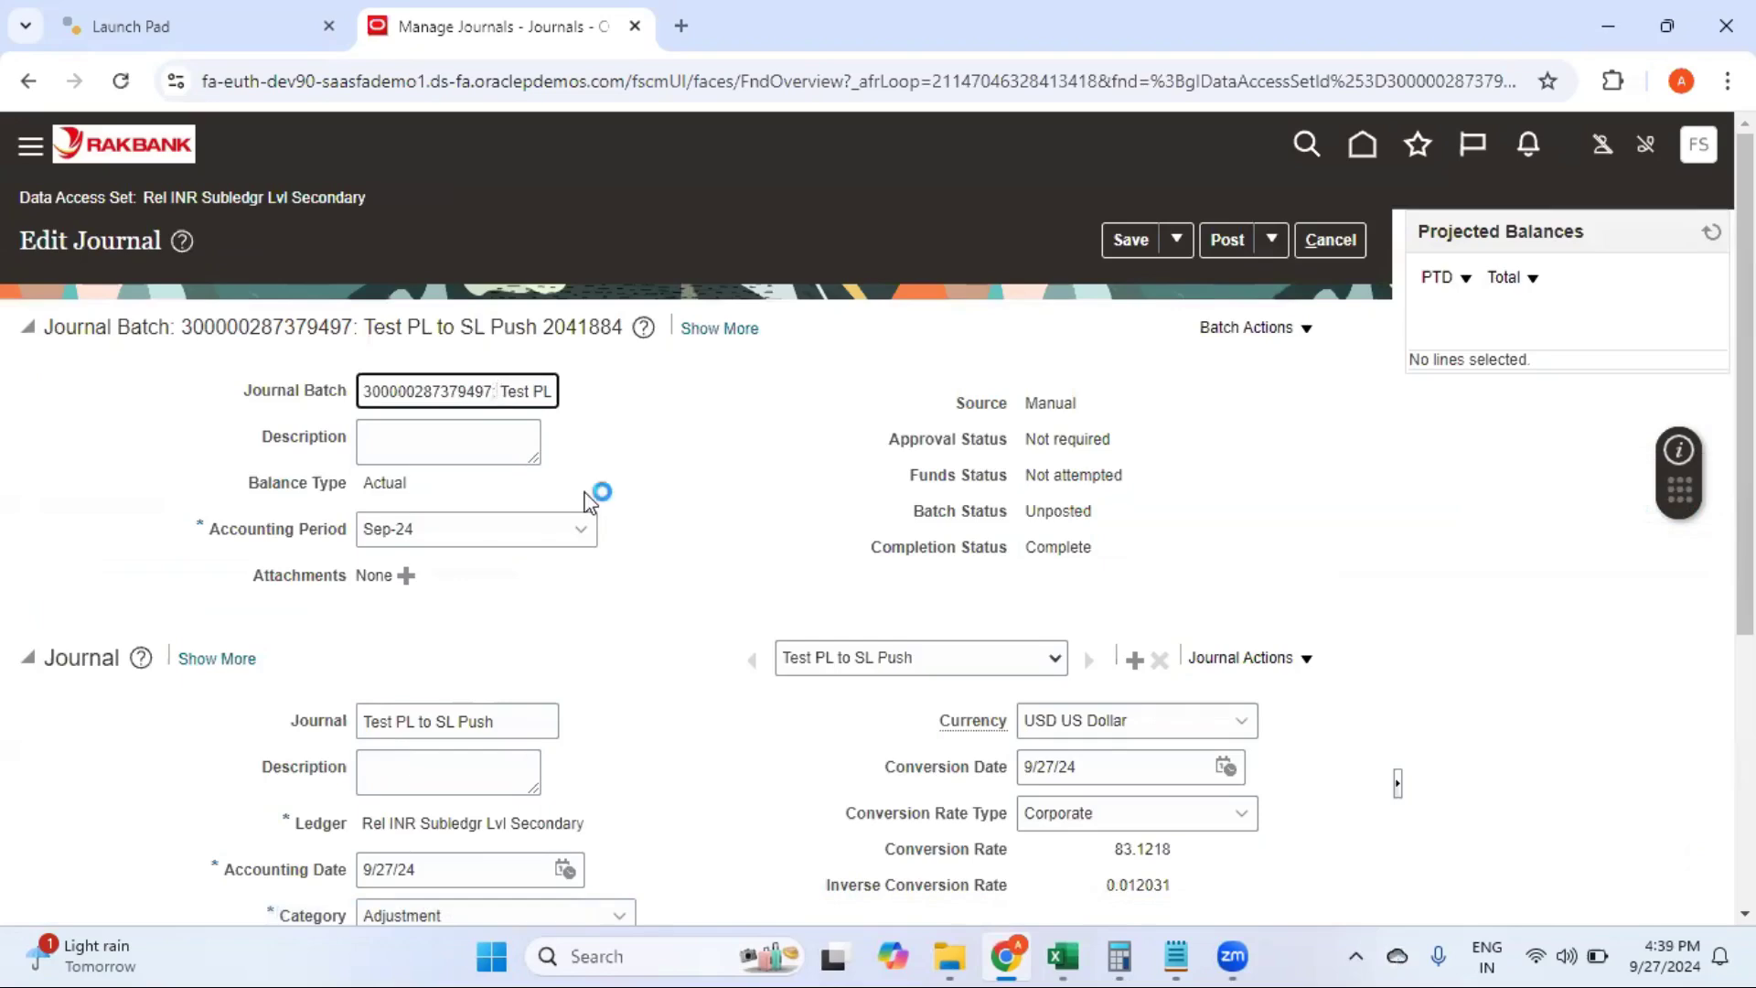
key("Right")
key("Right")
key("Right")
key("Right")
key("Right")
key("Right")
key("Right")
key("Right")
key("Right")
key("Right")
key("Right")
key("Right")
key("Right")
key("Right")
key("Right")
key("Right")
key("Right")
key("Right")
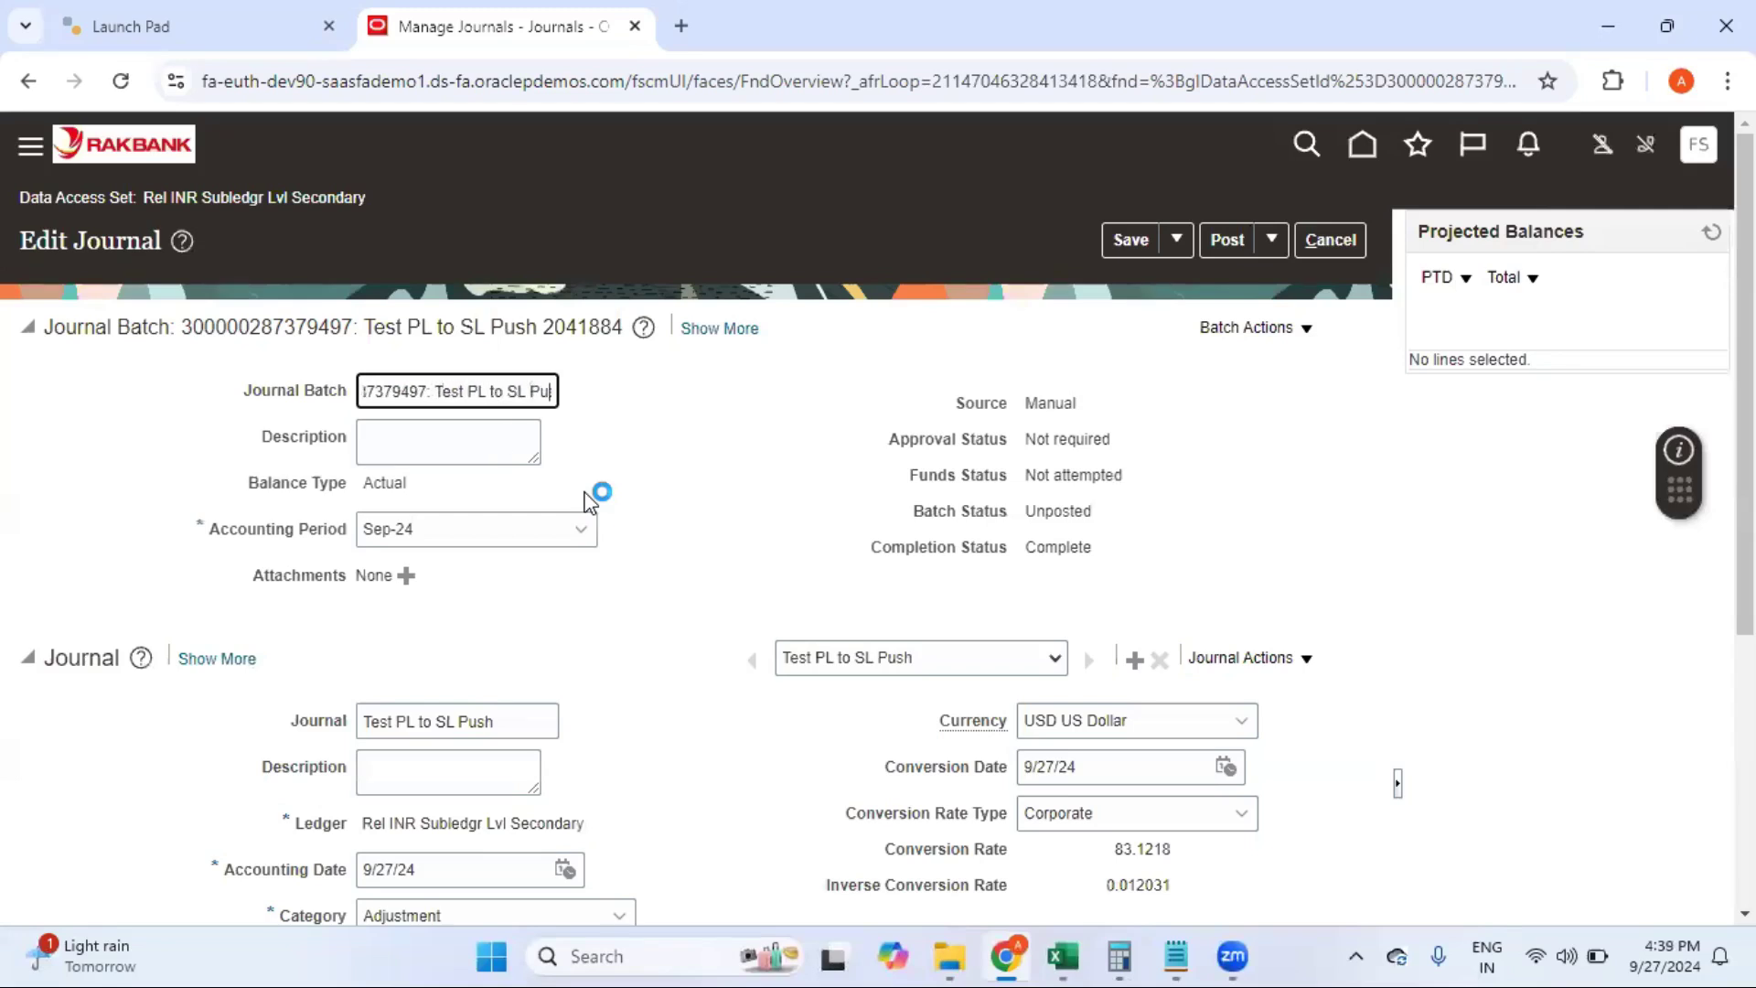
key("Right")
key("Right")
key("Right")
key("Right")
key("Right")
key("Right")
key("Right")
key("Right")
key("Right")
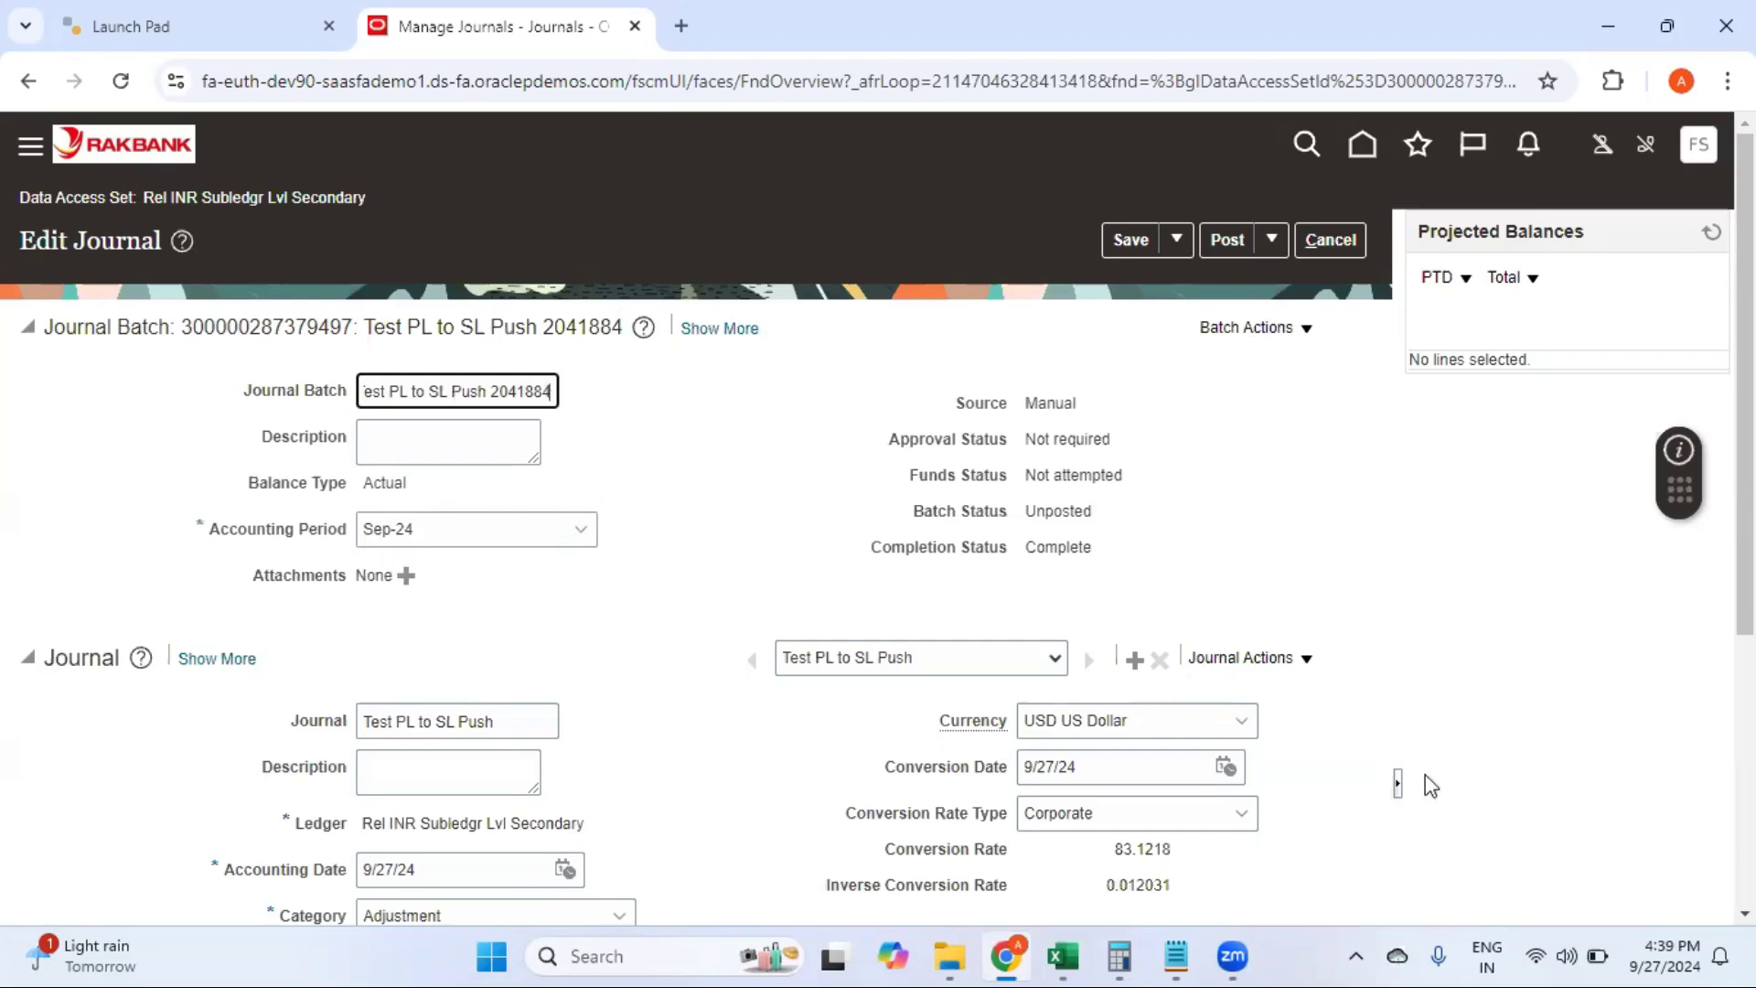
Step: Review the secondary ledger journal's currency conversion details and the entered USD and accounted INR amounts on its lines
scroll(1558, 787, "down", 3)
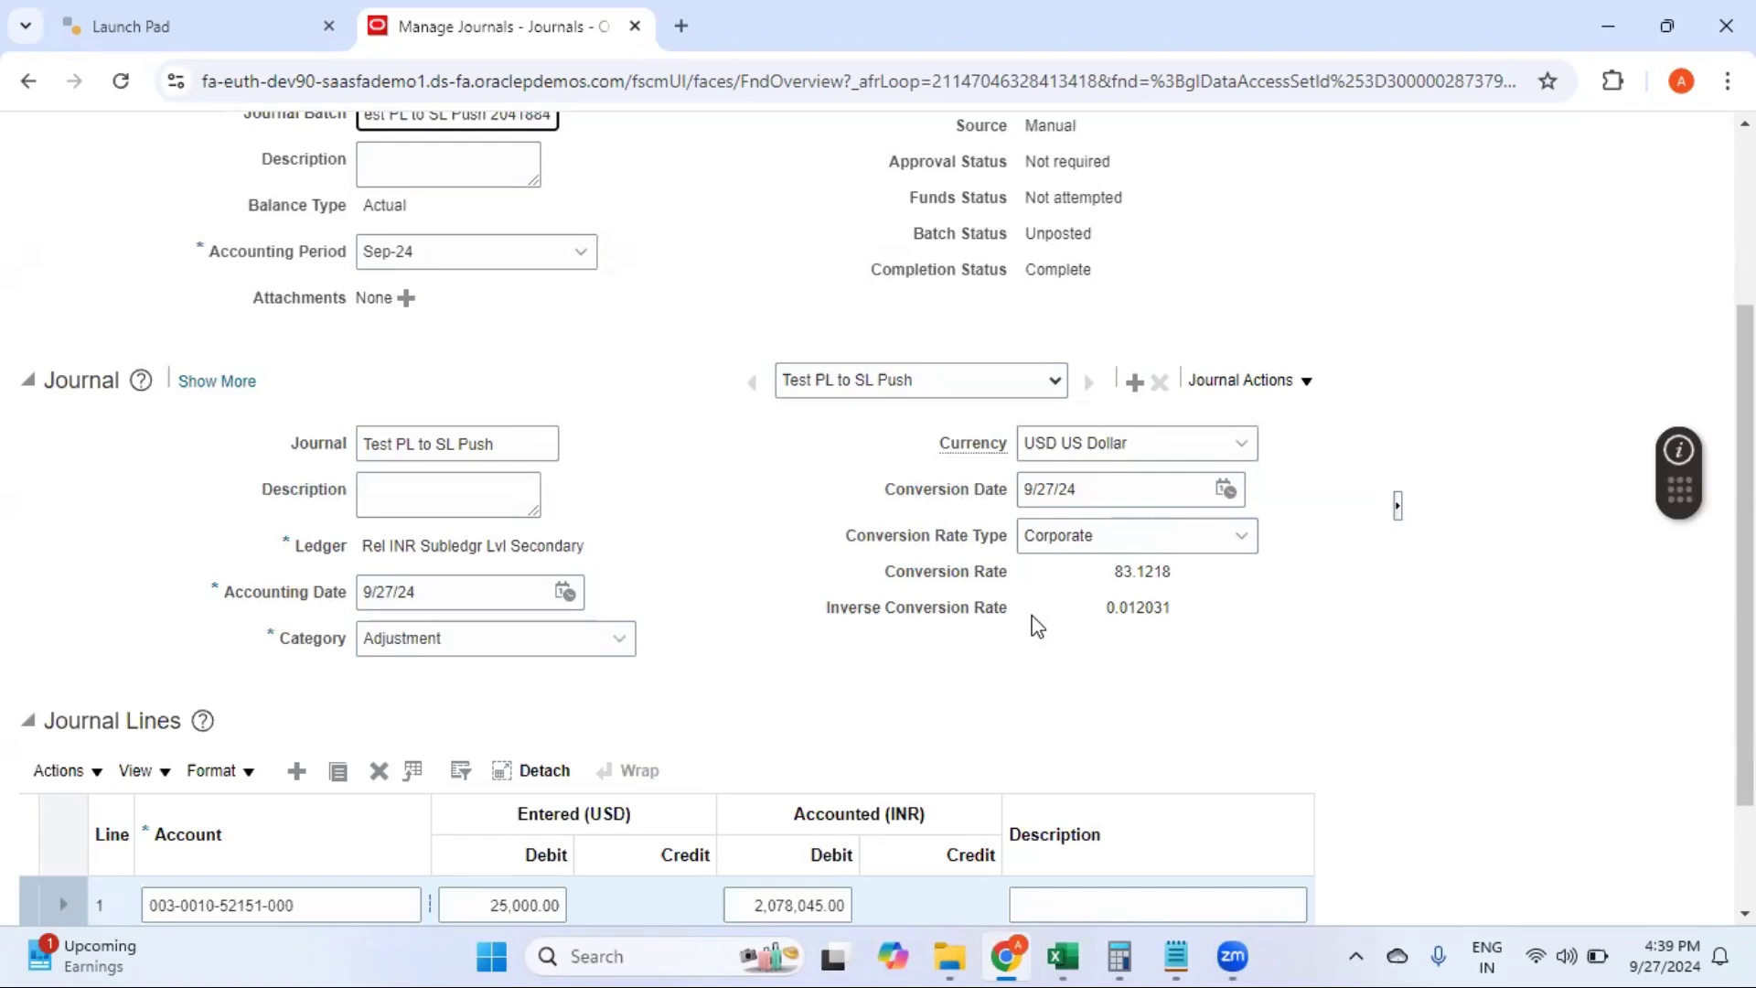
scroll(1229, 638, "down", 1)
scroll(1228, 638, "down", 1)
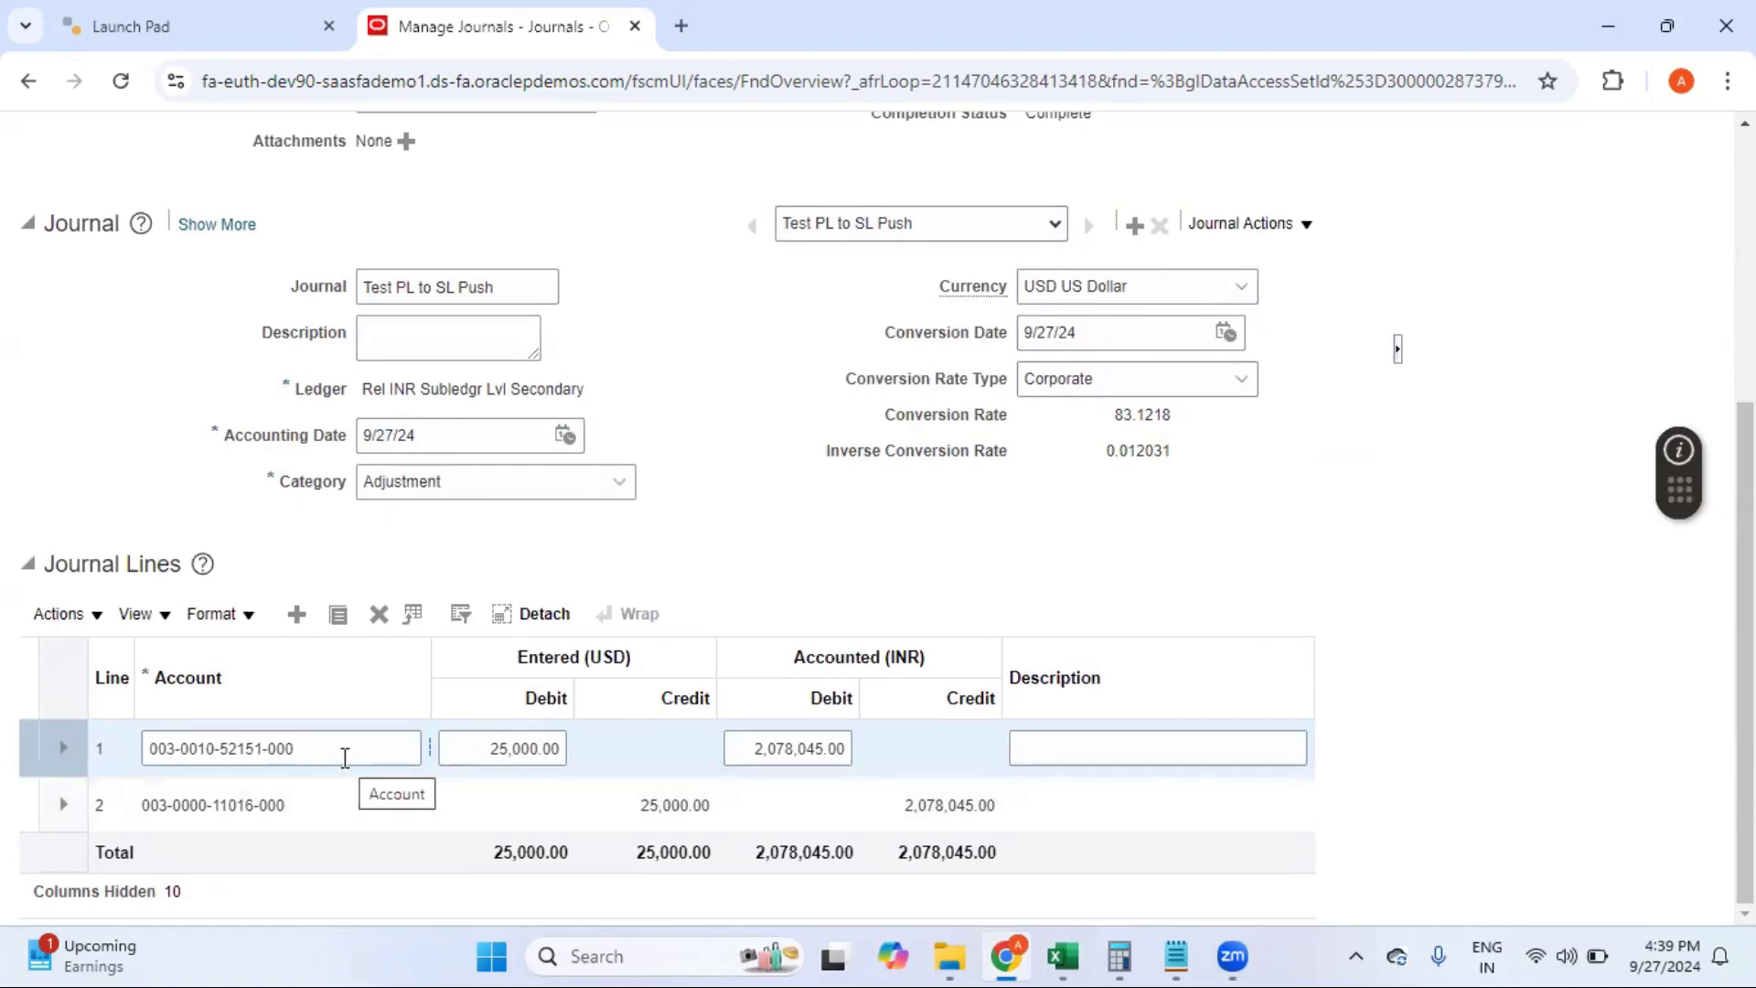
scroll(1188, 889, "up", 1)
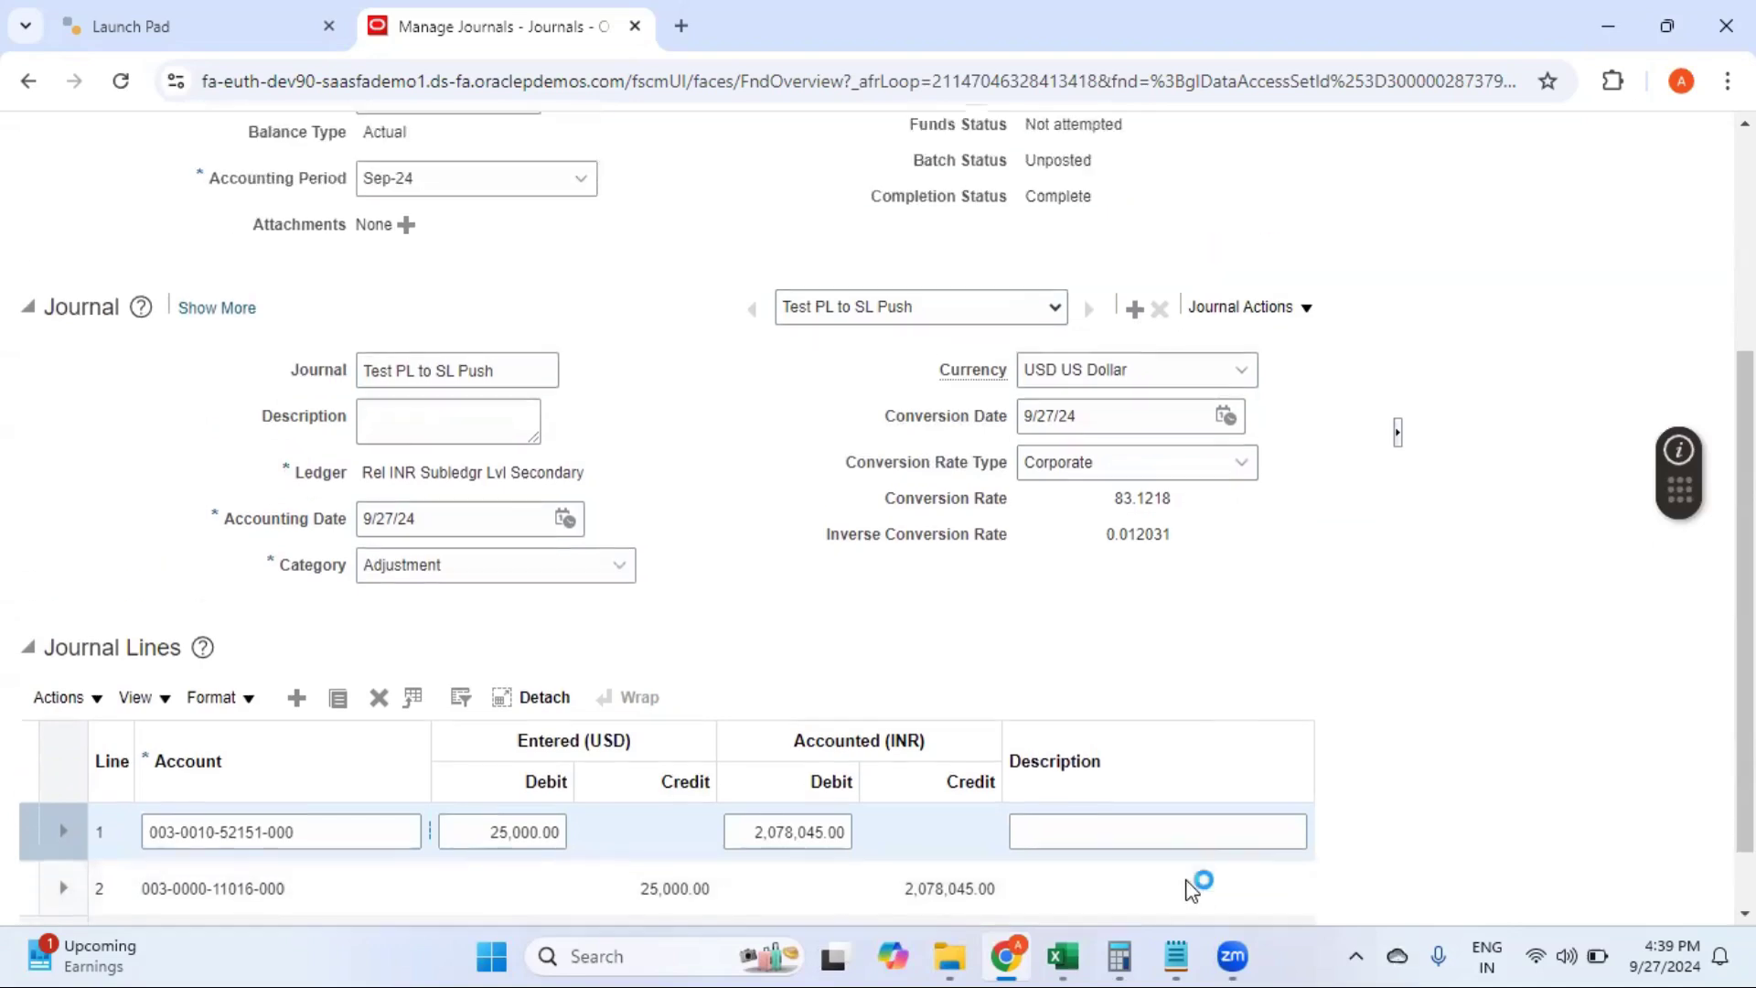
scroll(1192, 889, "up", 4)
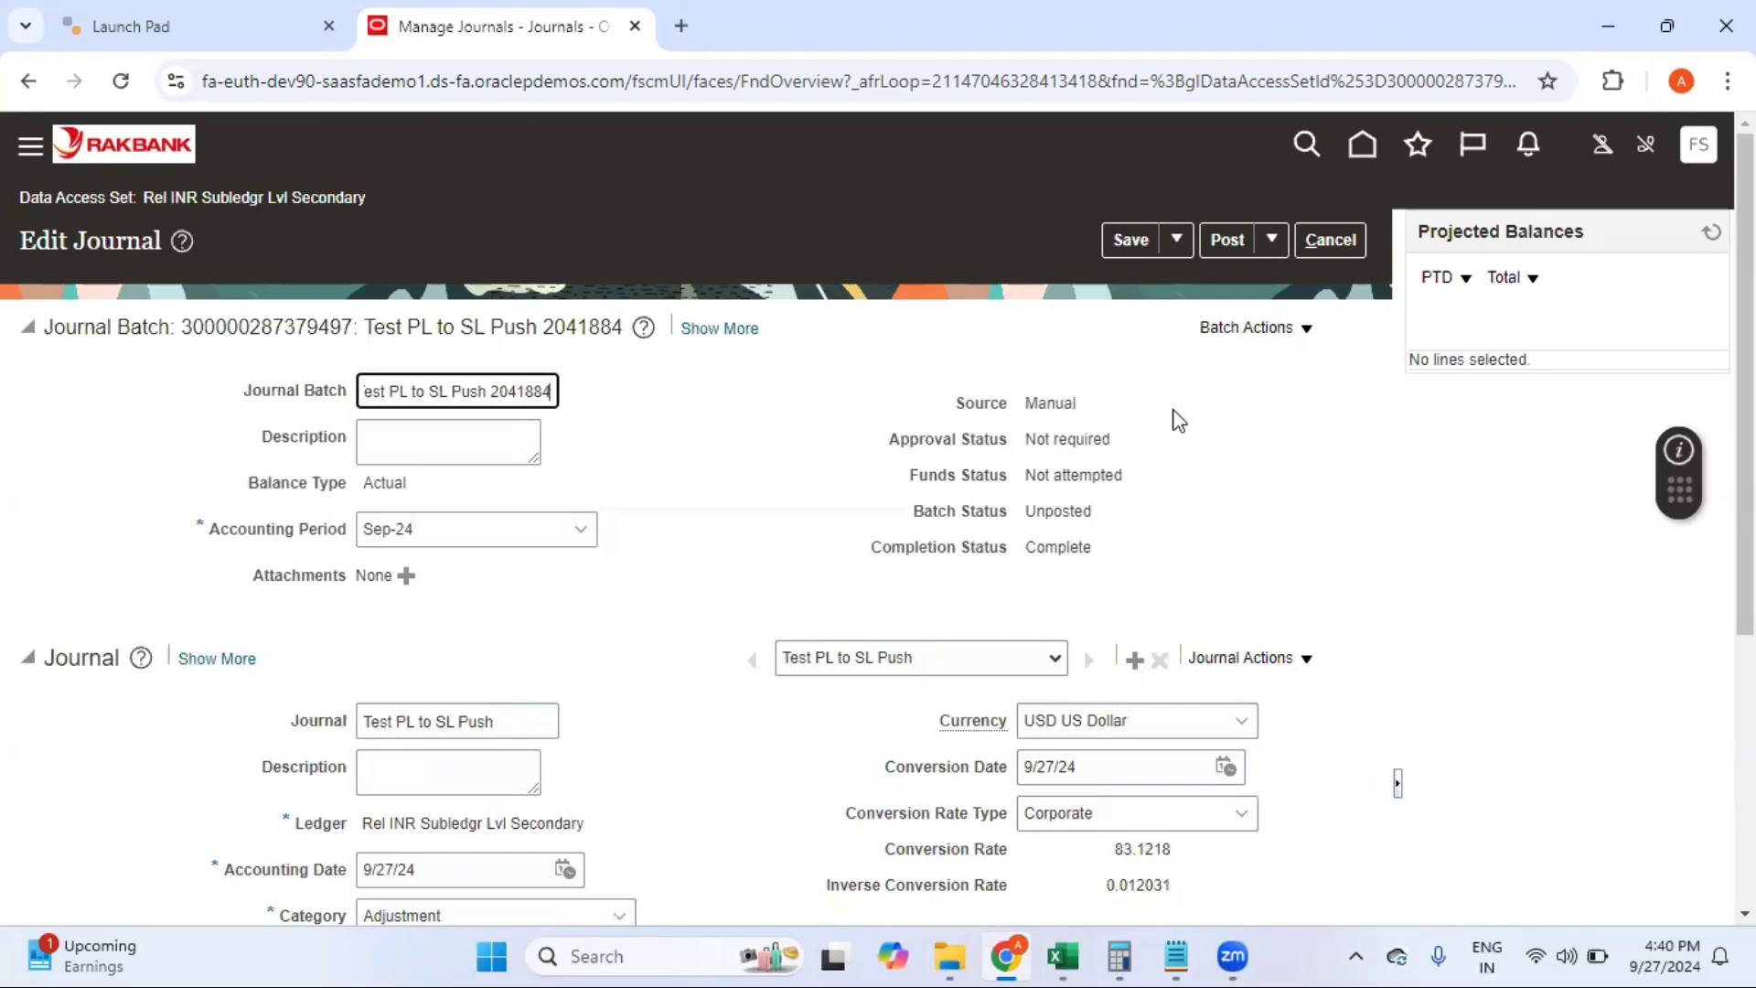
Step: Post the Test PL to SL Push journal in the secondary ledger and return to the Journals overview
left_click(1229, 229)
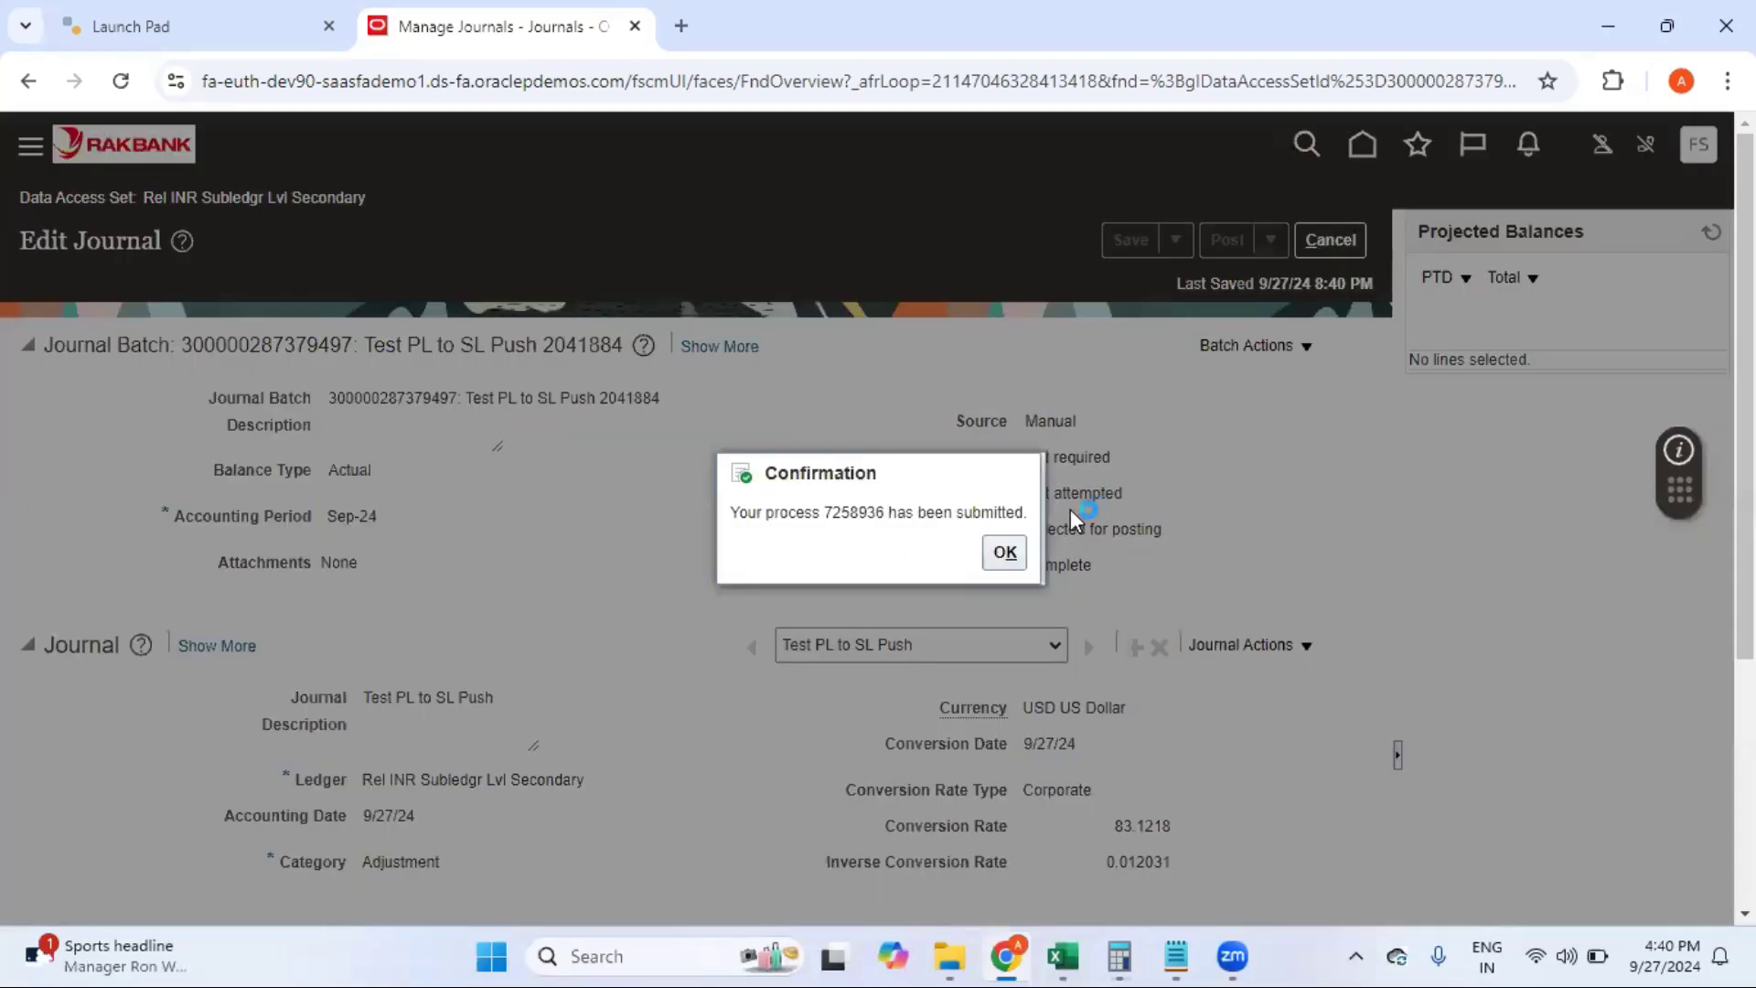
left_click(1004, 552)
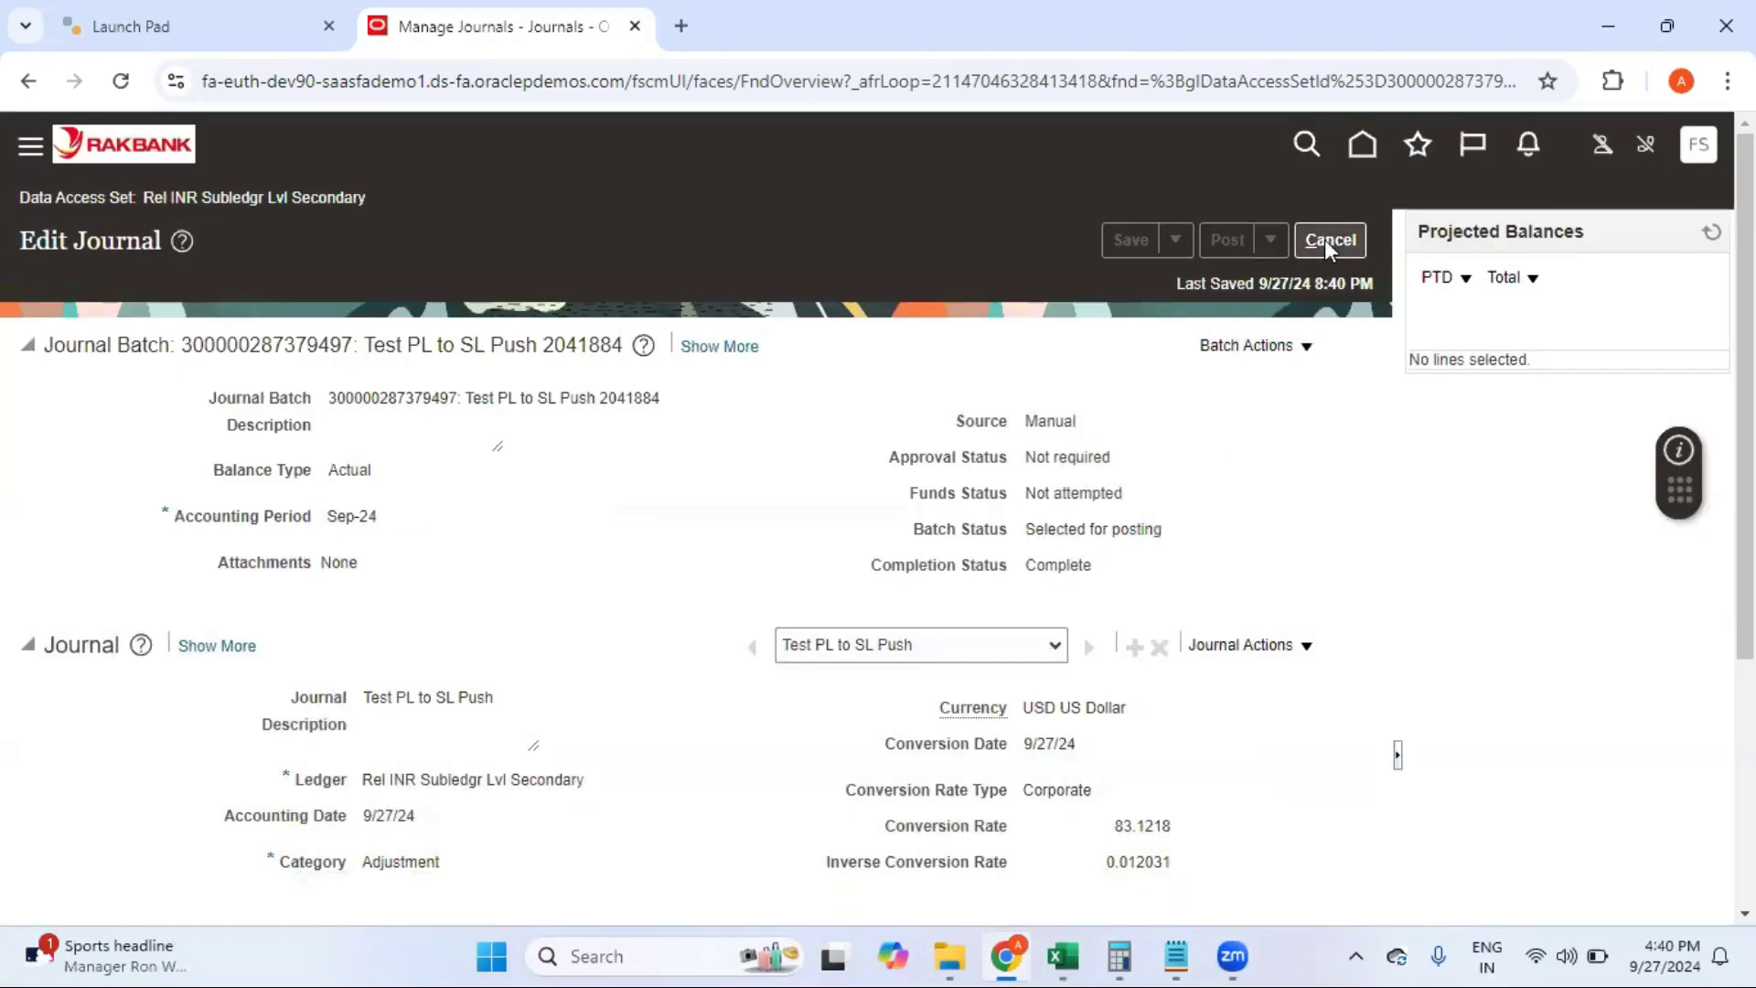
left_click(1330, 240)
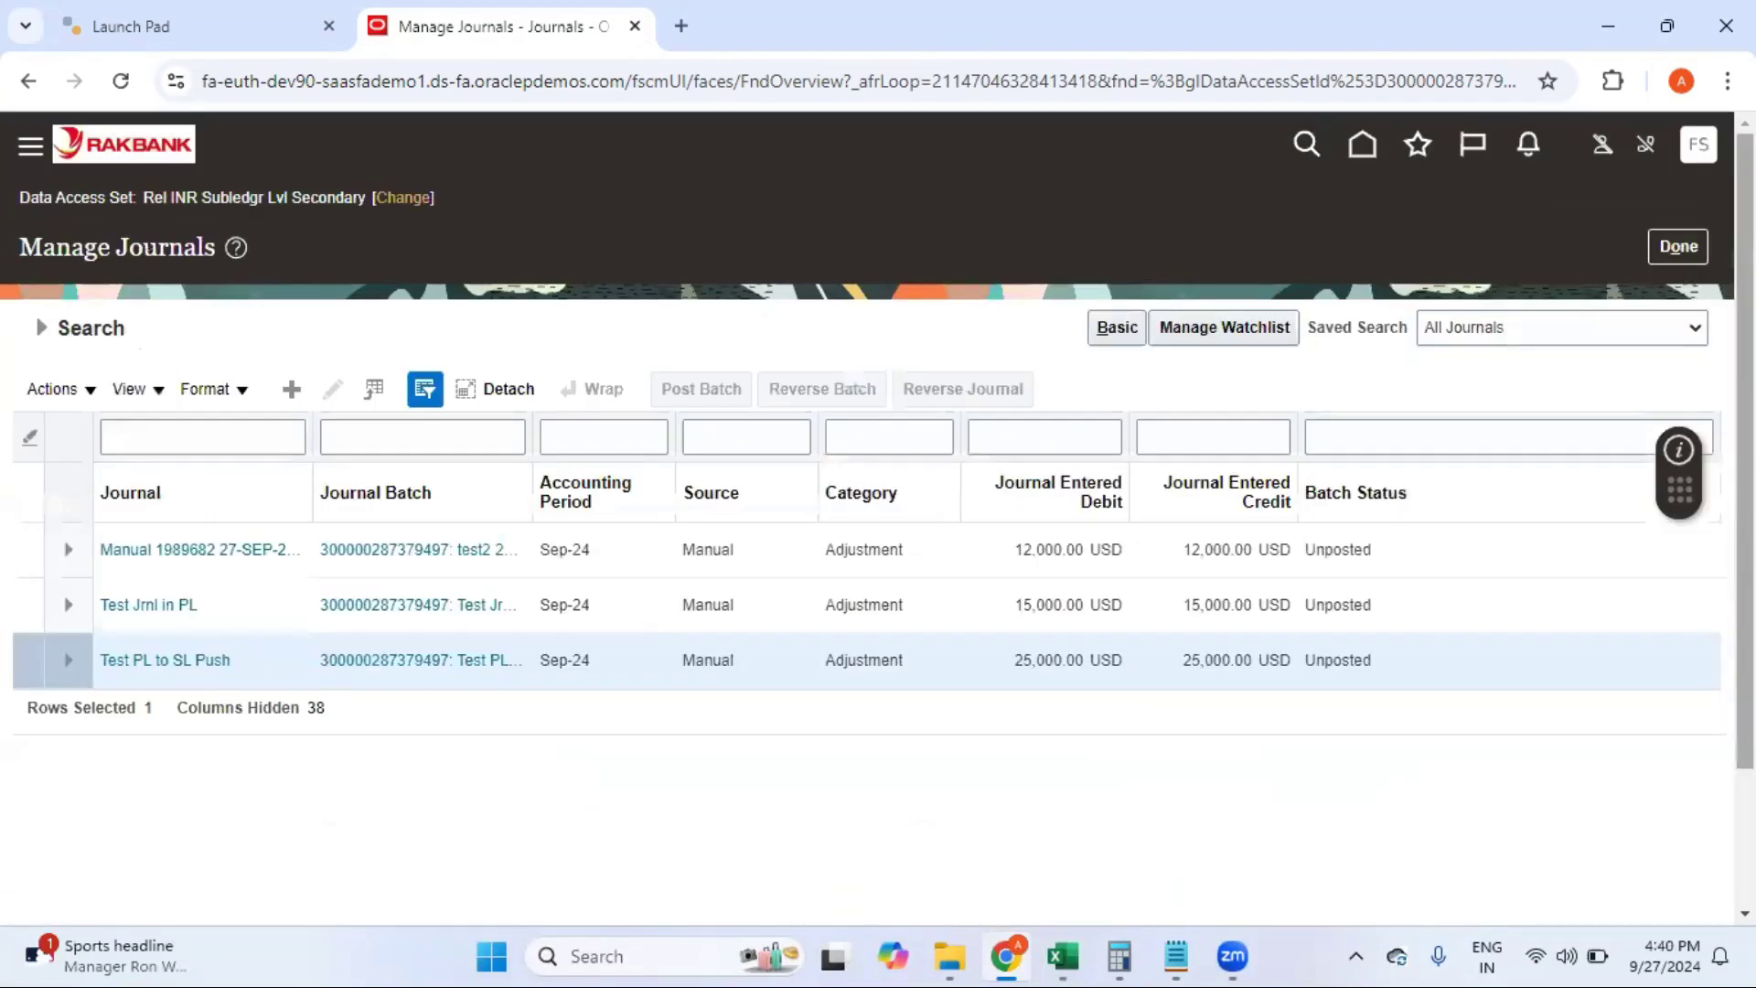
left_click(1668, 249)
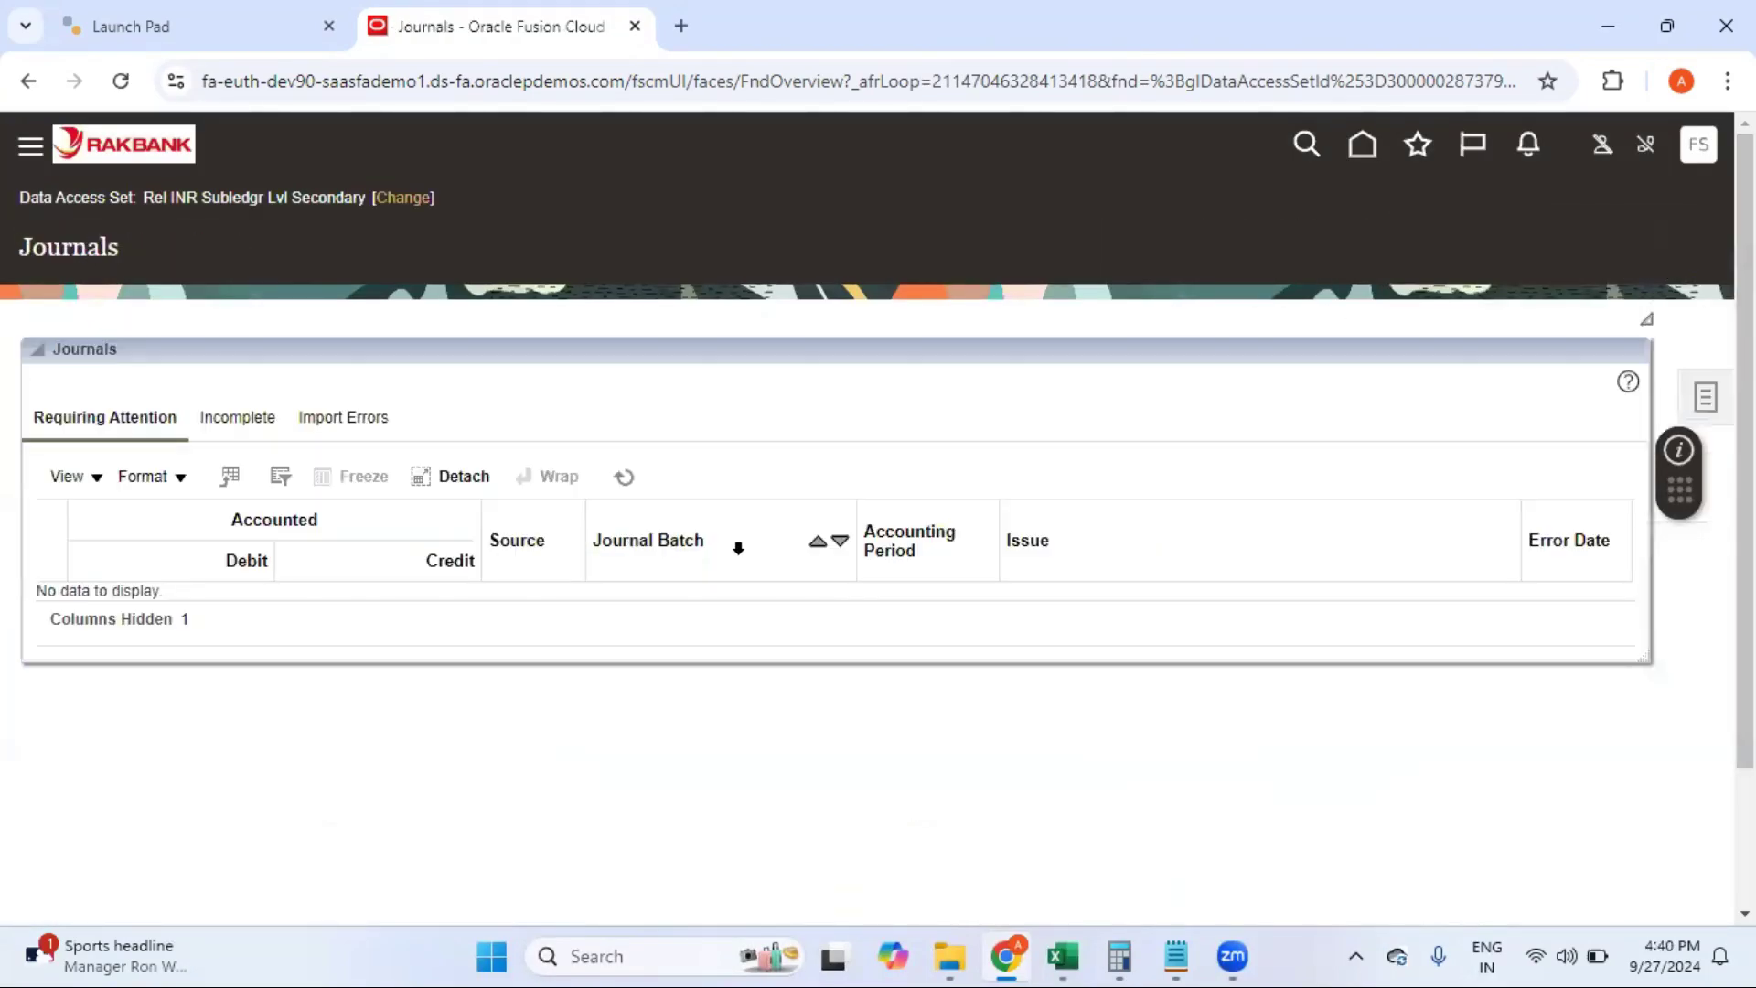
Step: Change the data access set back to Reliance USD Ledger US
left_click(404, 198)
left_click(1023, 514)
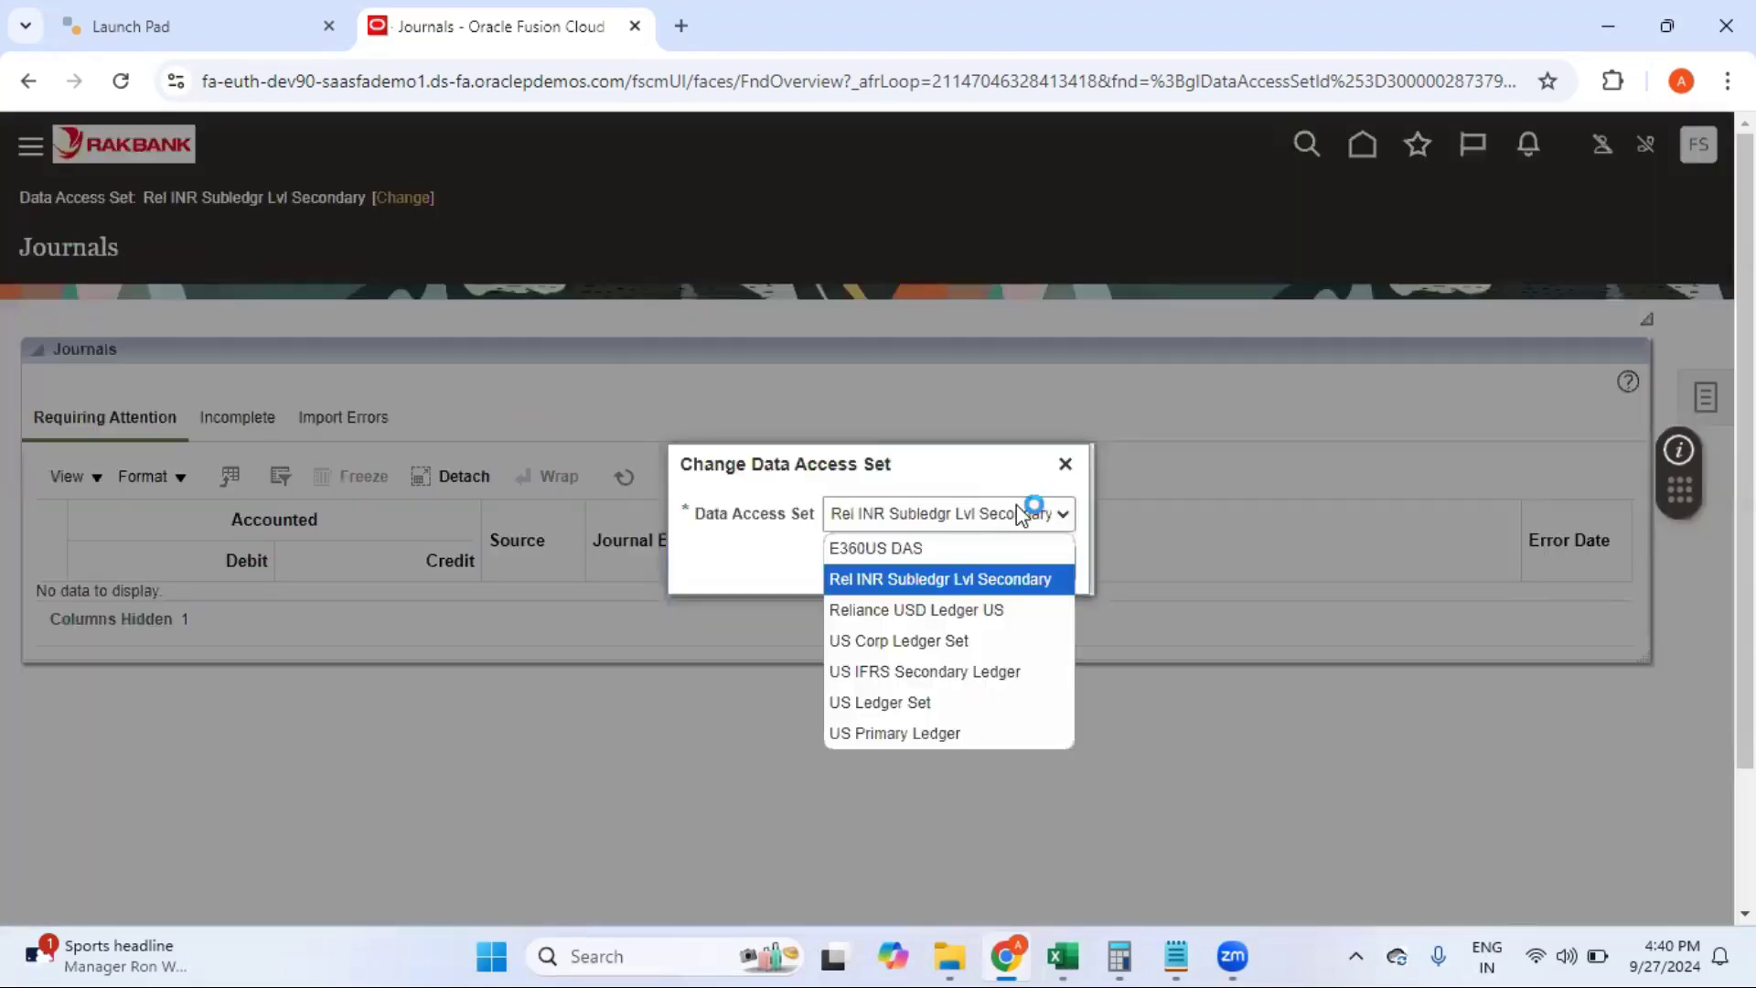
left_click(995, 603)
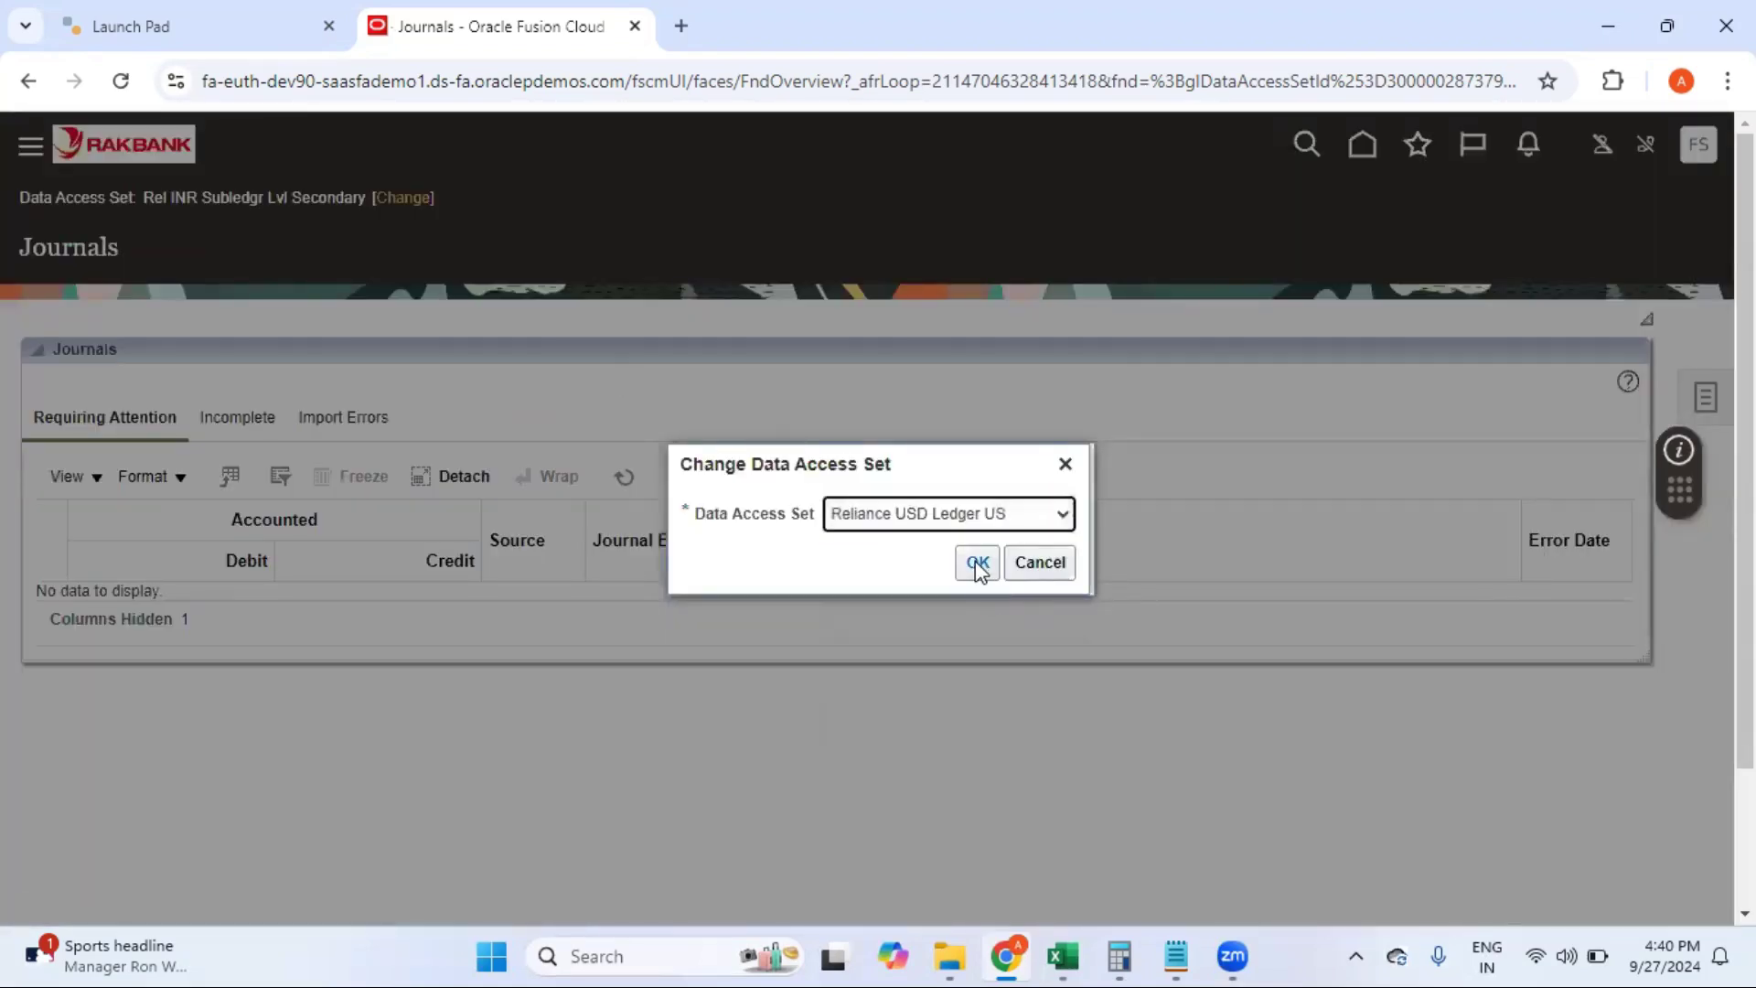
left_click(977, 565)
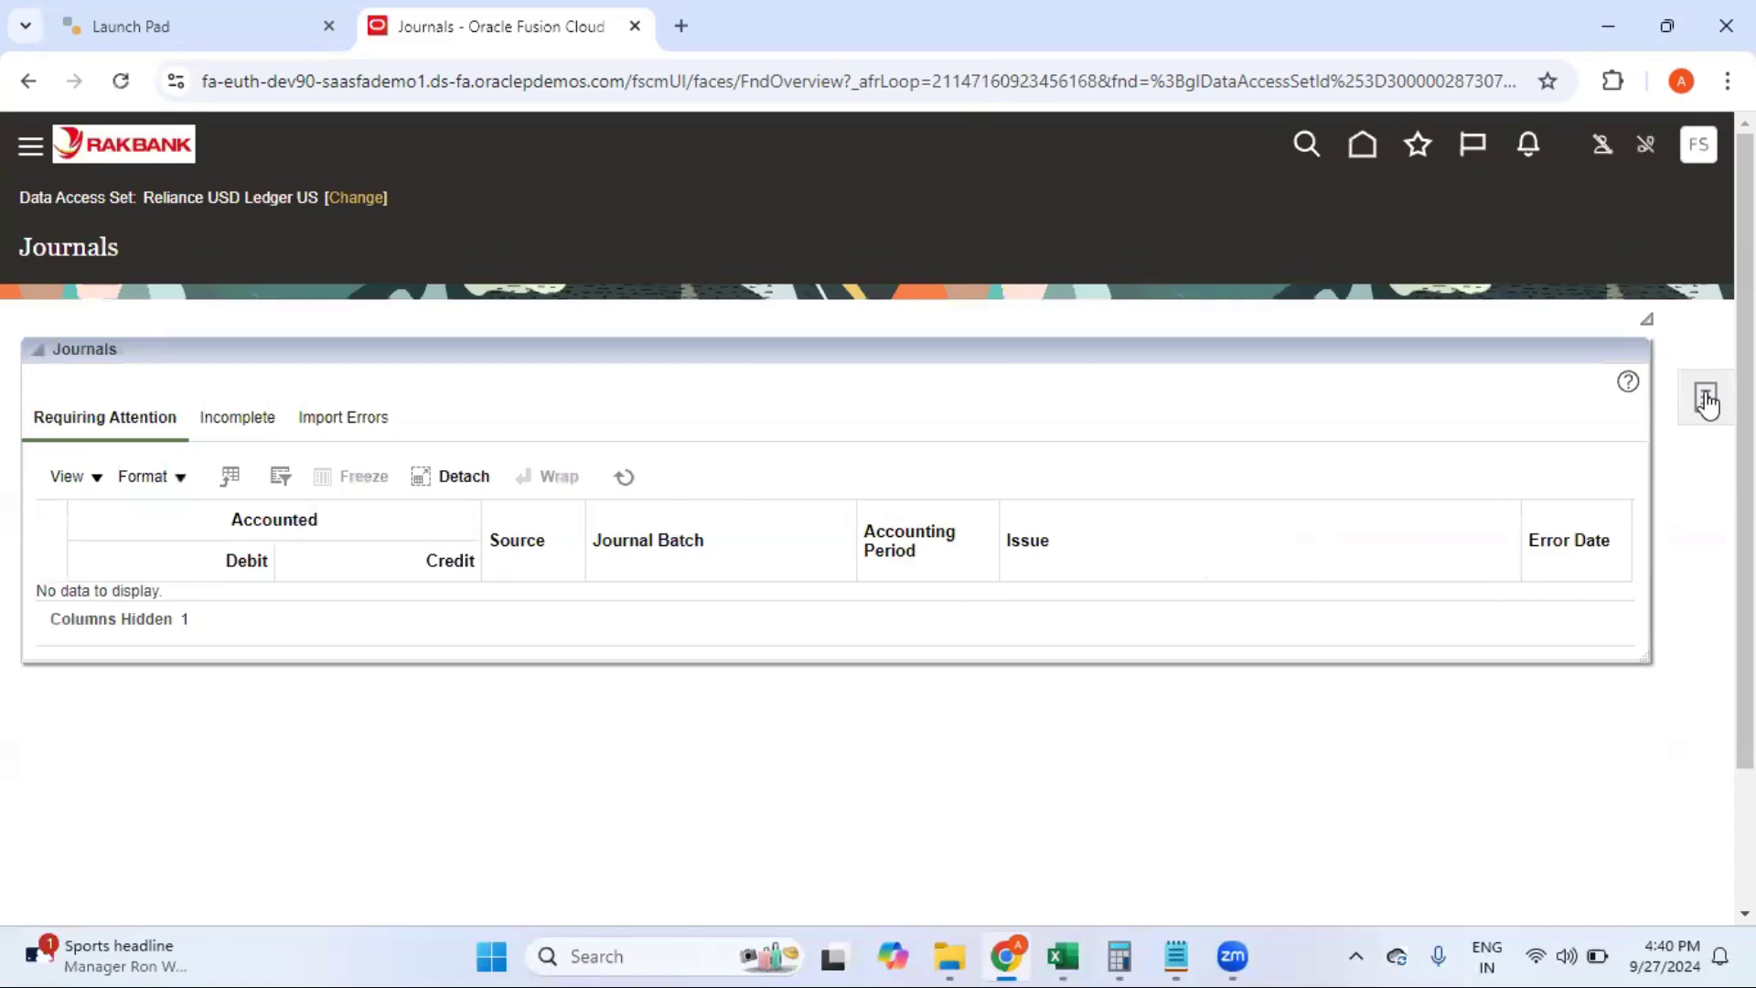
Step: Create a new journal and name both the journal batch and the journal Test PL to SL2
left_click(1707, 403)
left_click(1543, 266)
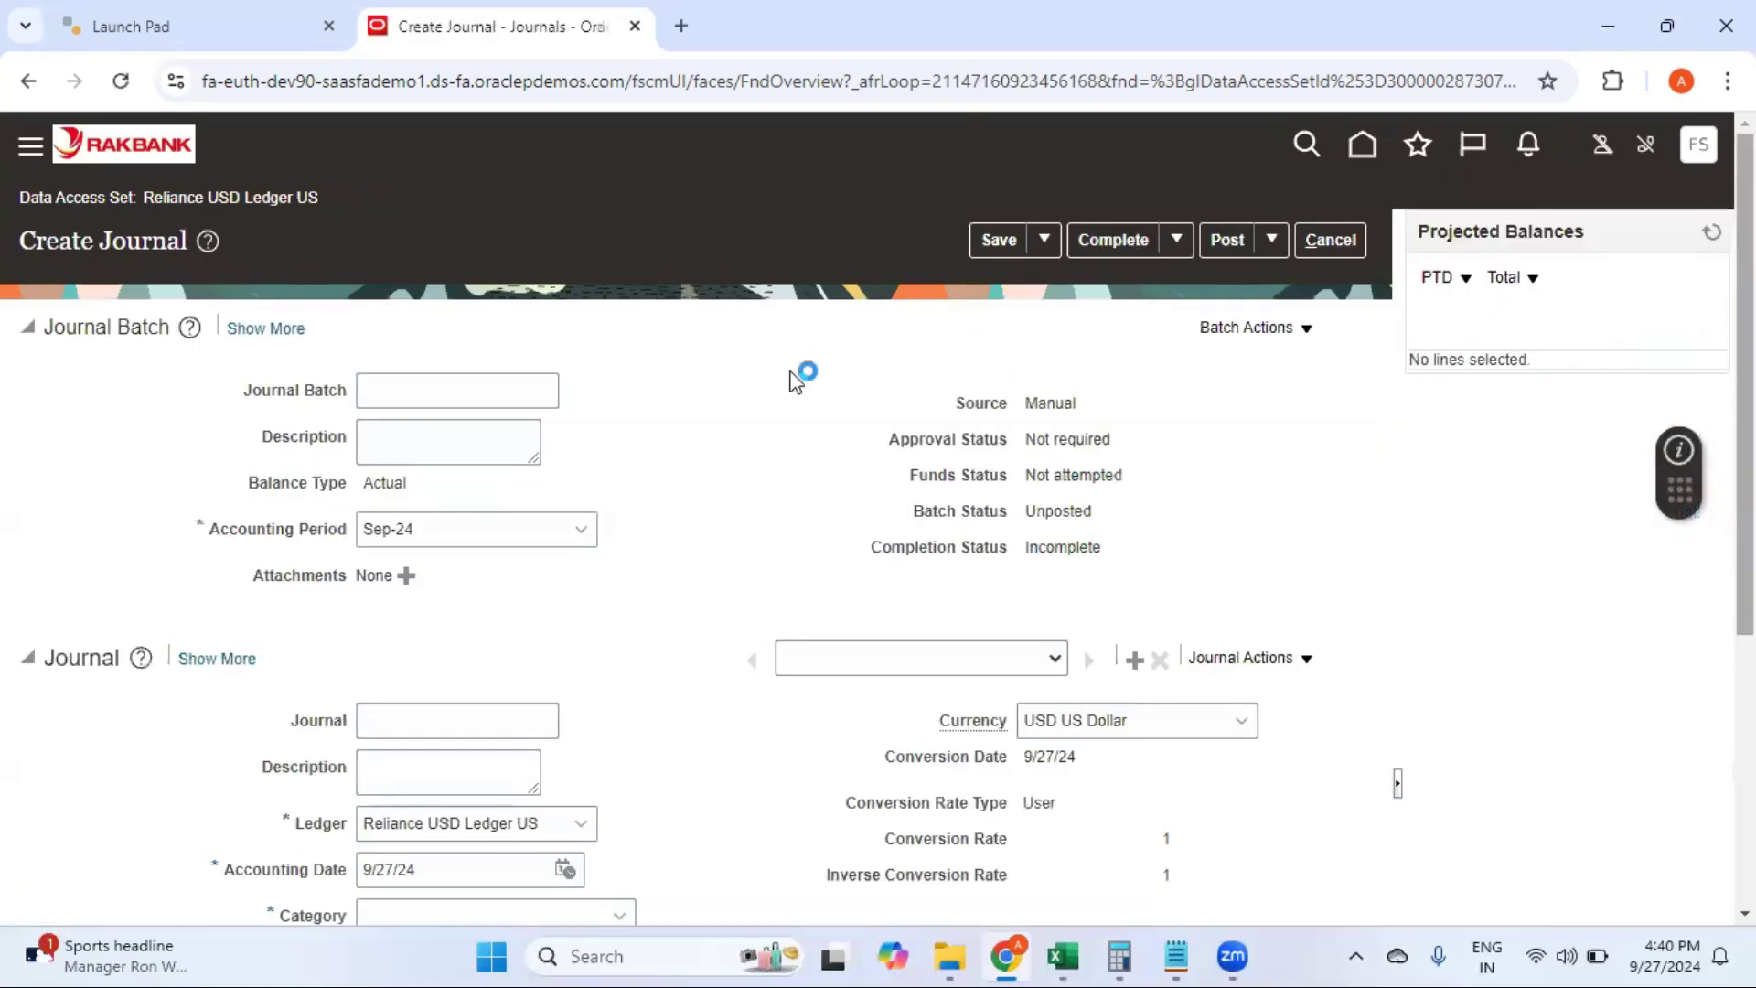
left_click(471, 398)
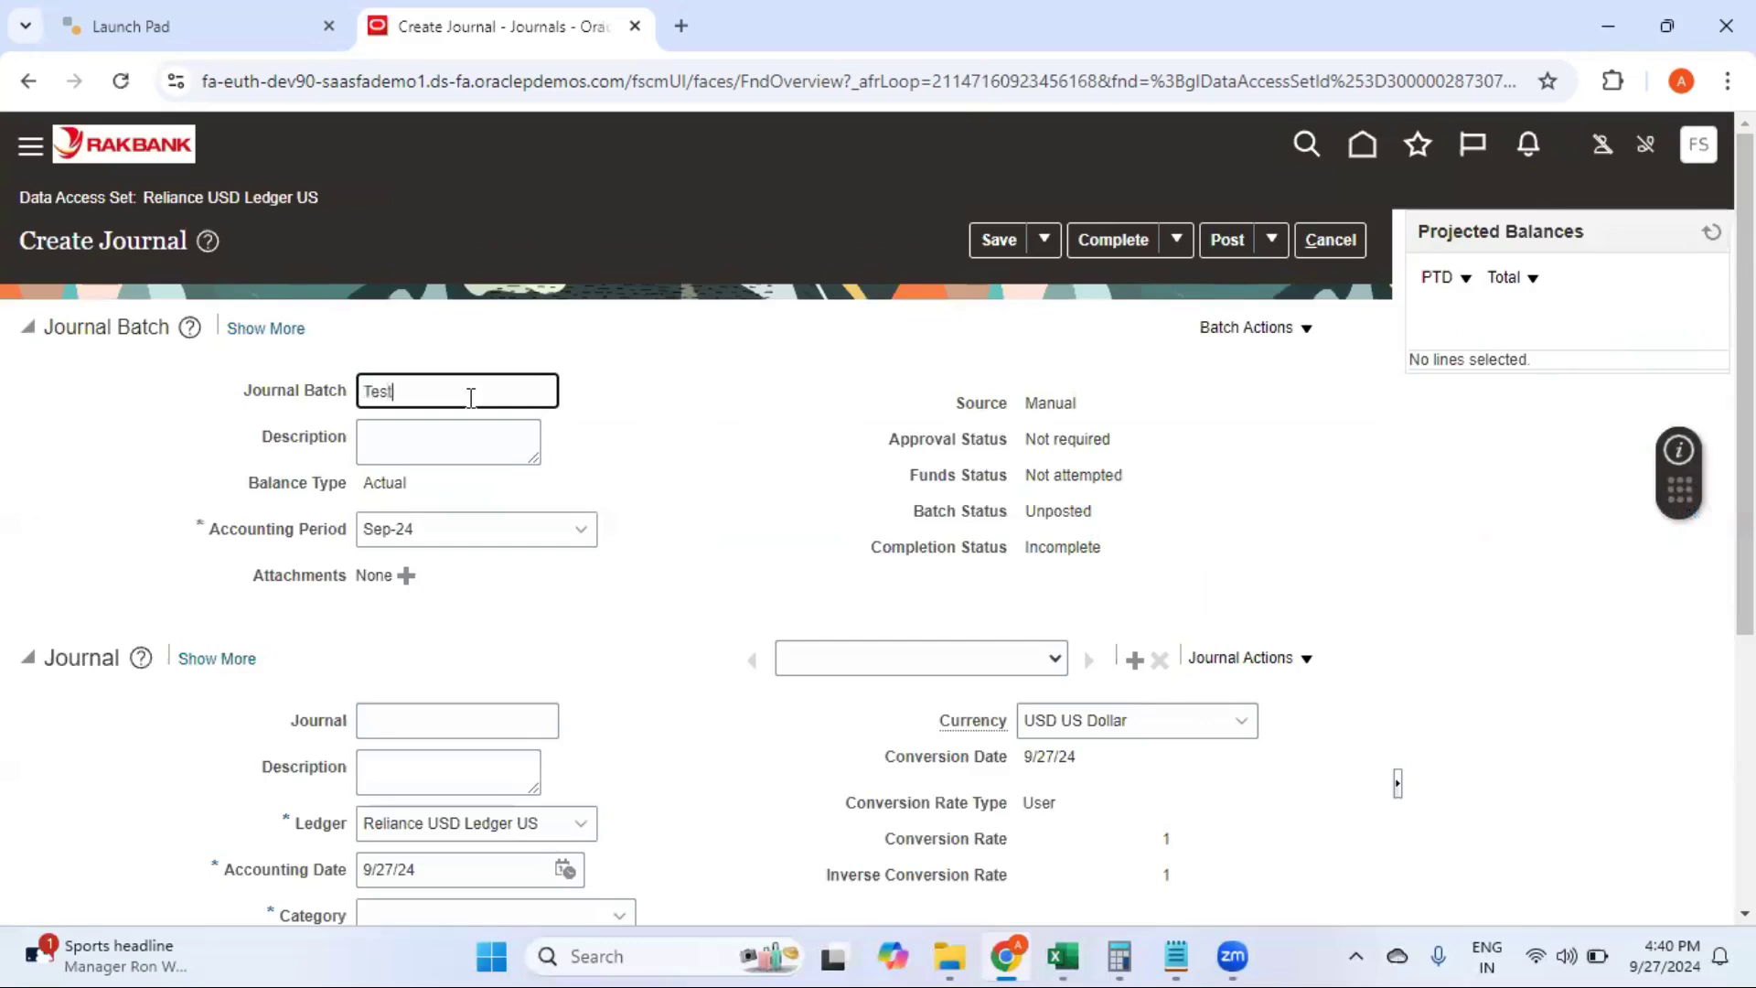
type("Test PL to SL")
left_click_drag(471, 397, 249, 384)
key("ctrl+c")
left_click(452, 719)
key("ctrl+v")
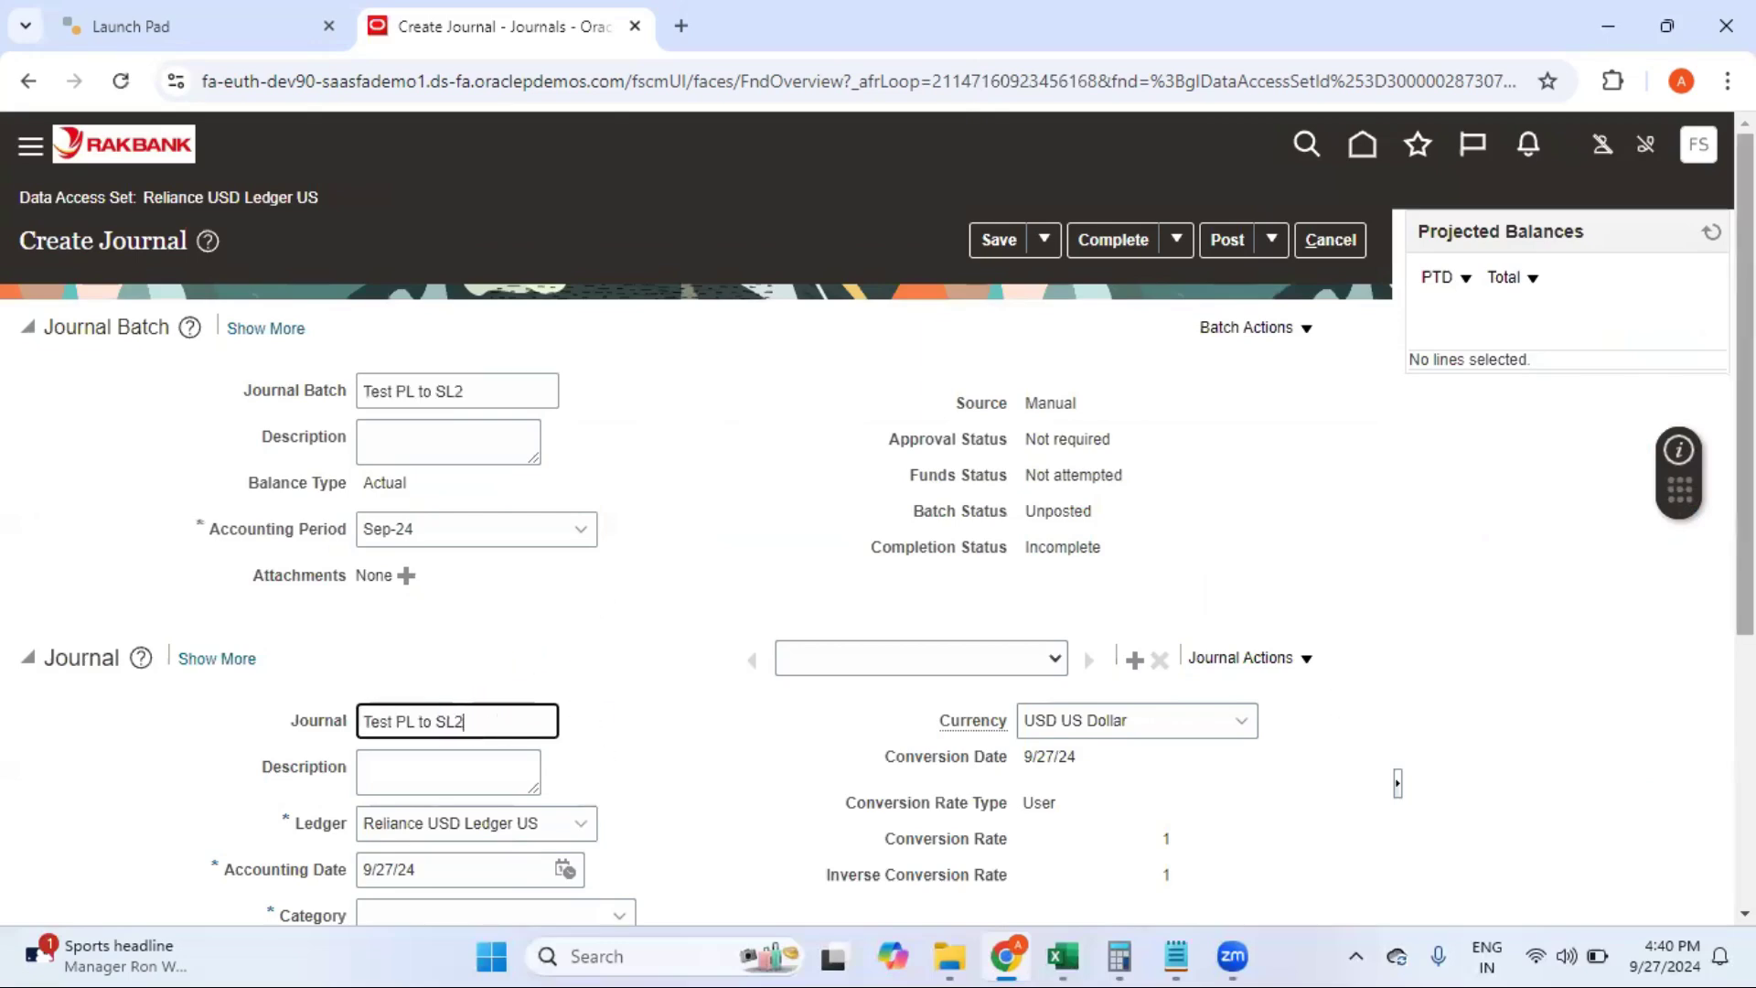
scroll(800, 673, "down", 5)
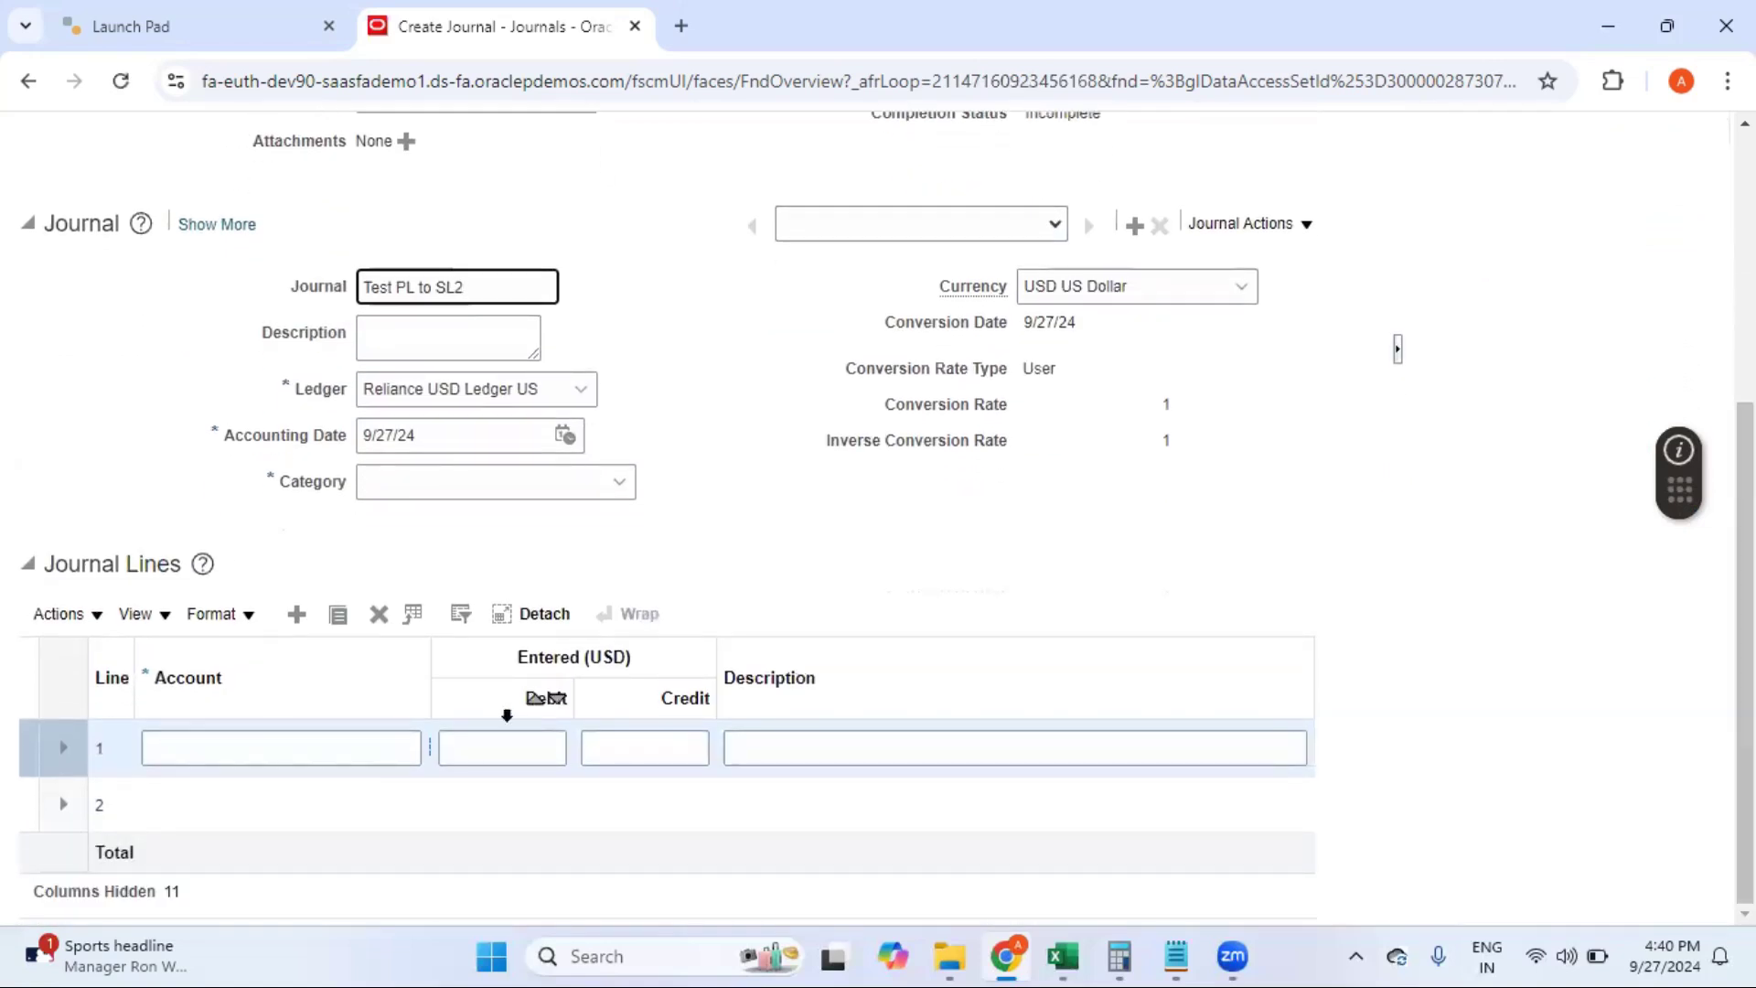
left_click(430, 751)
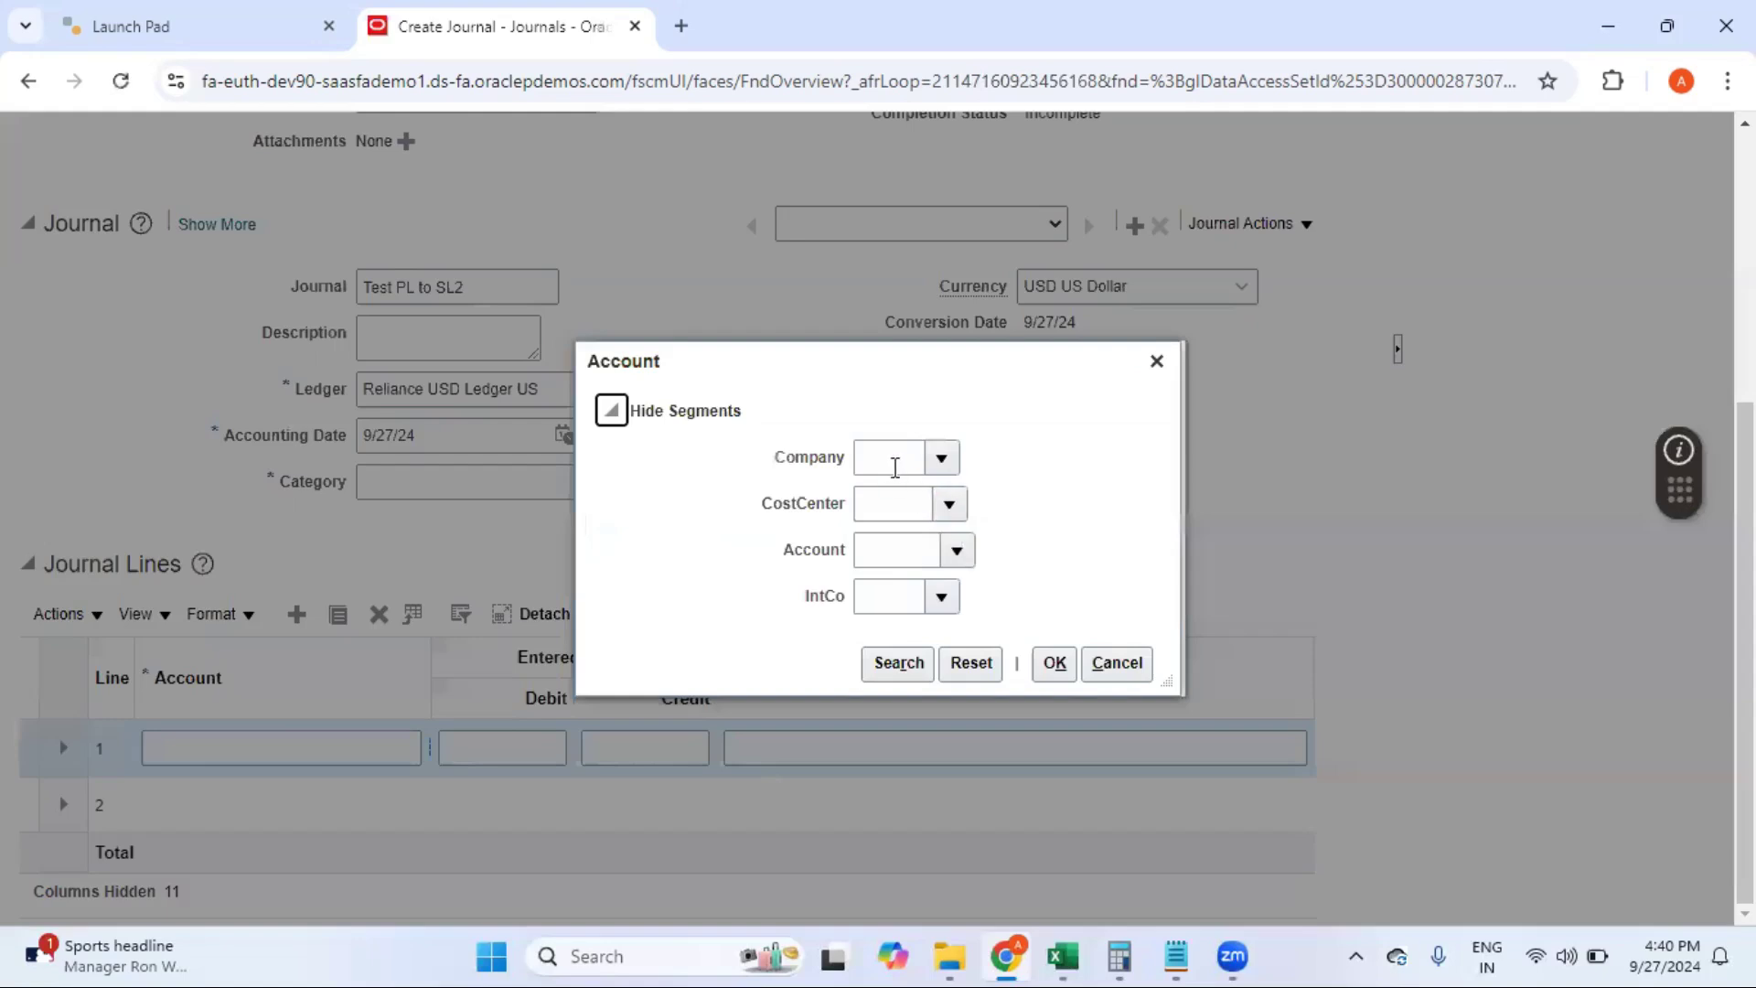
left_click(896, 467)
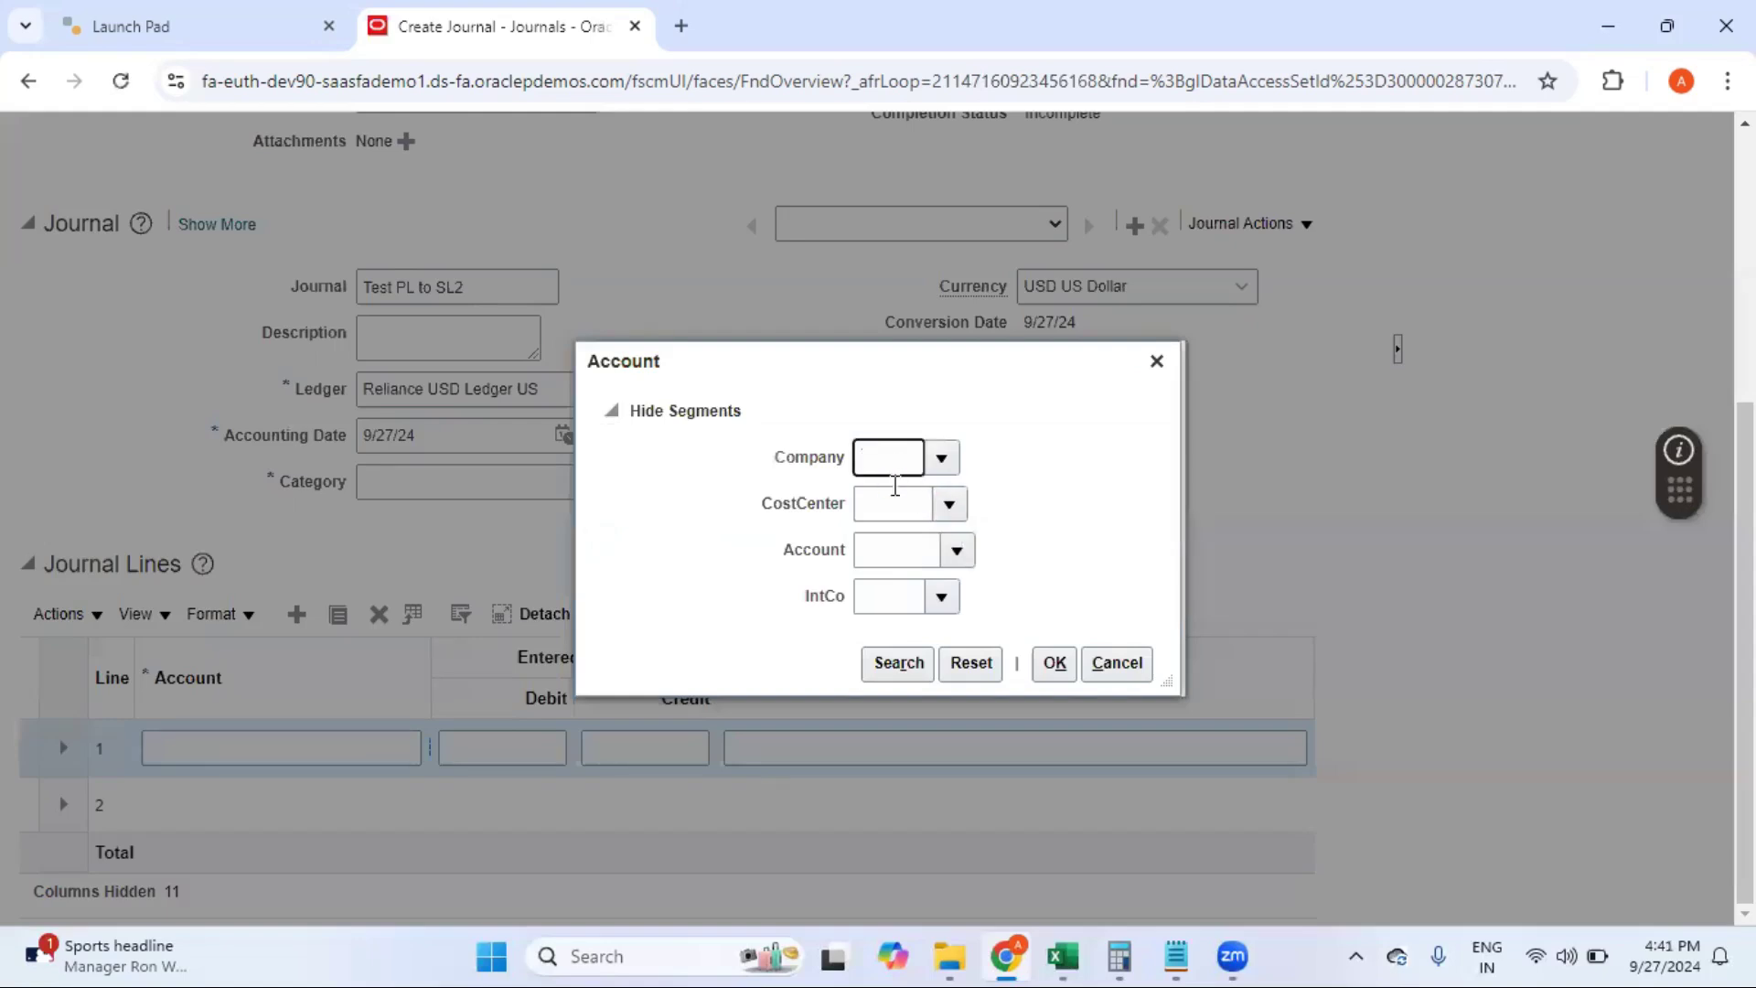
left_click(1117, 663)
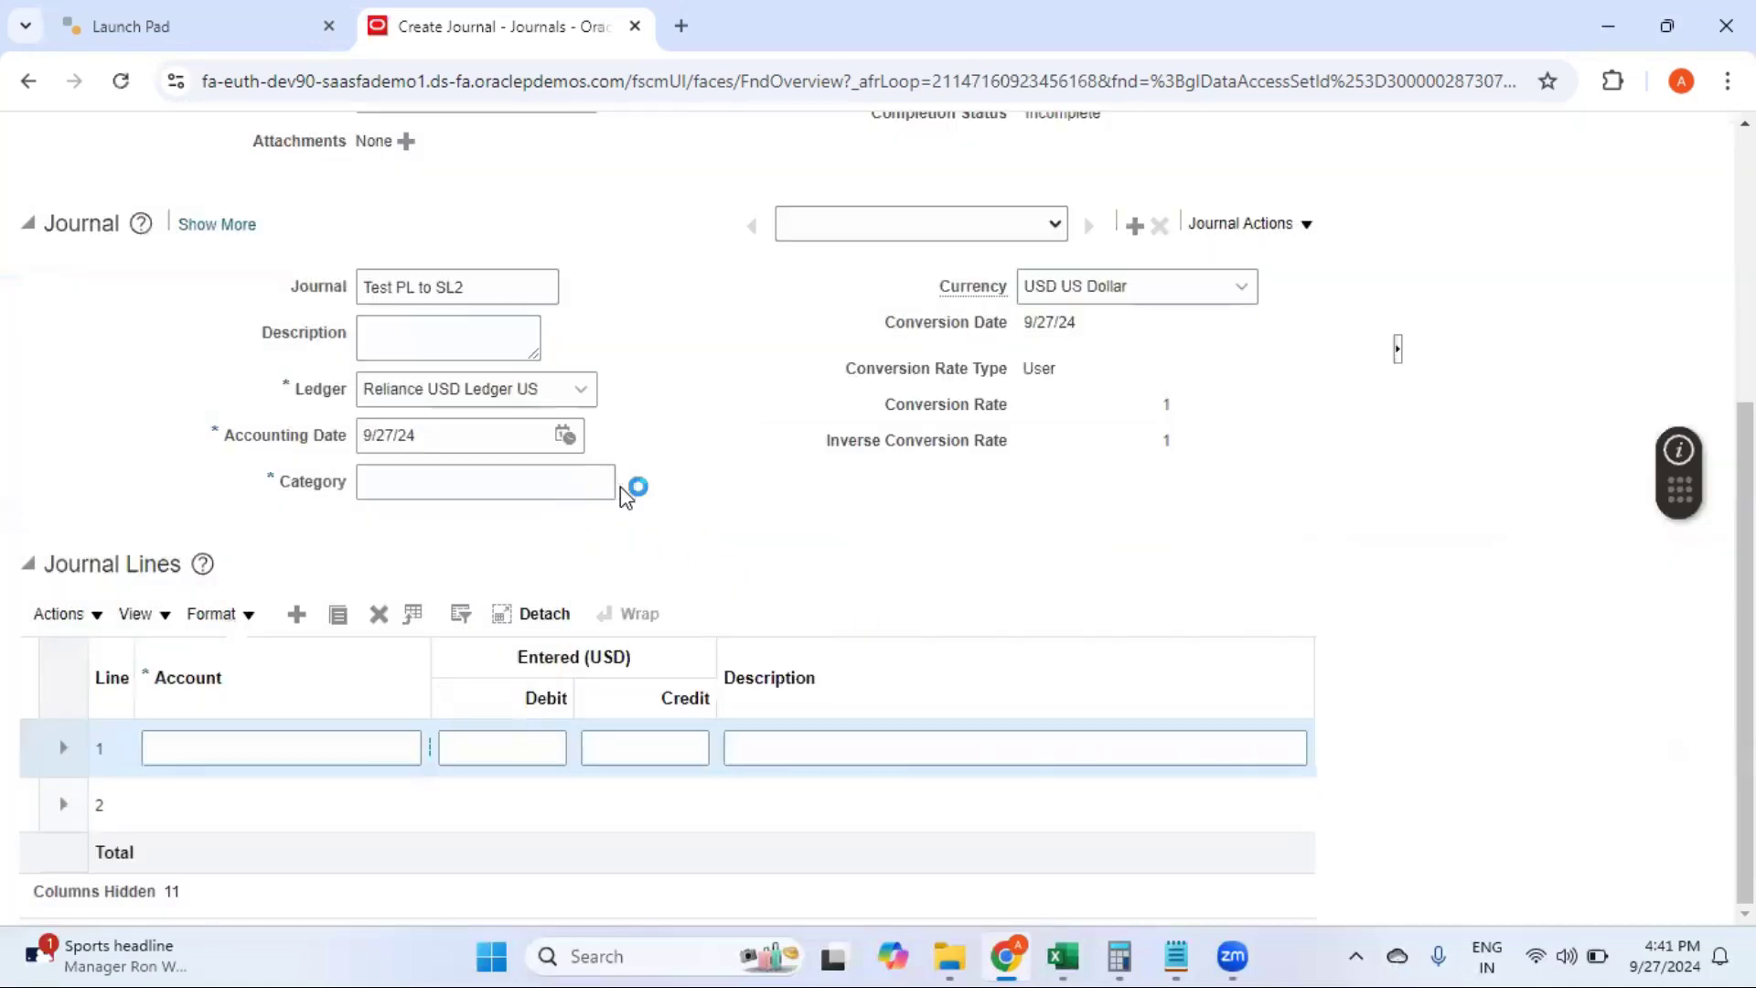
Step: Set the Test PL to SL2 journal's category to Allocations
left_click(620, 484)
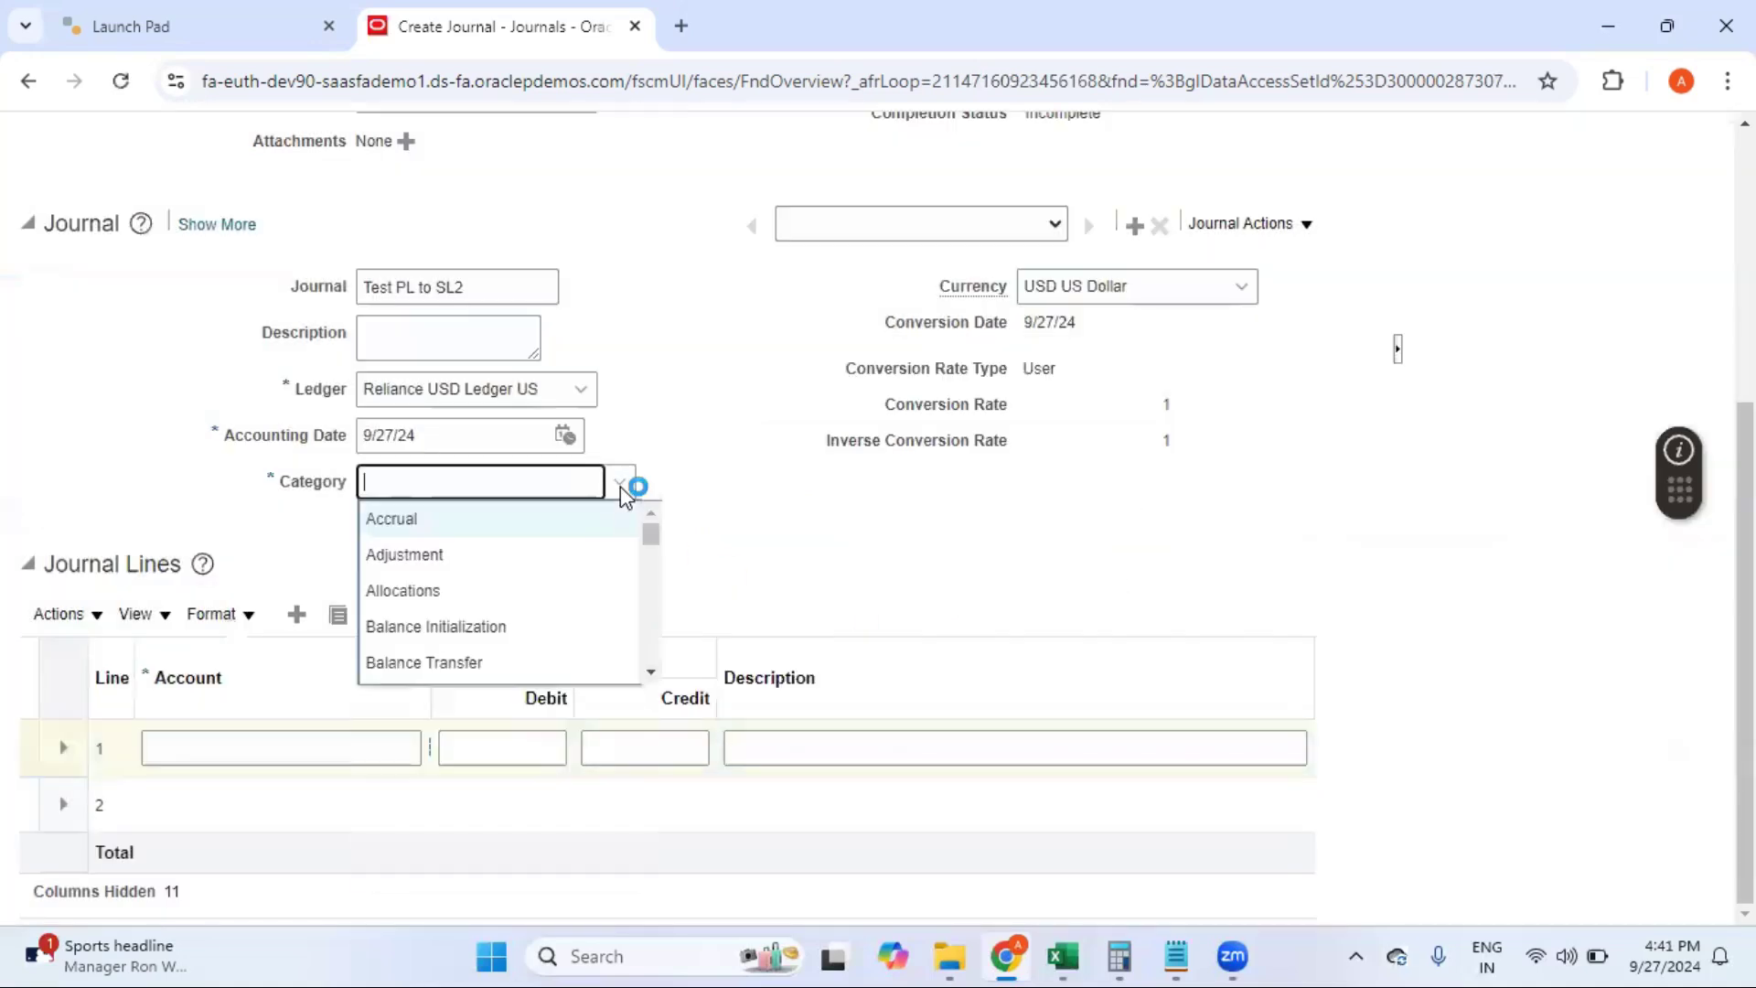
left_click(420, 592)
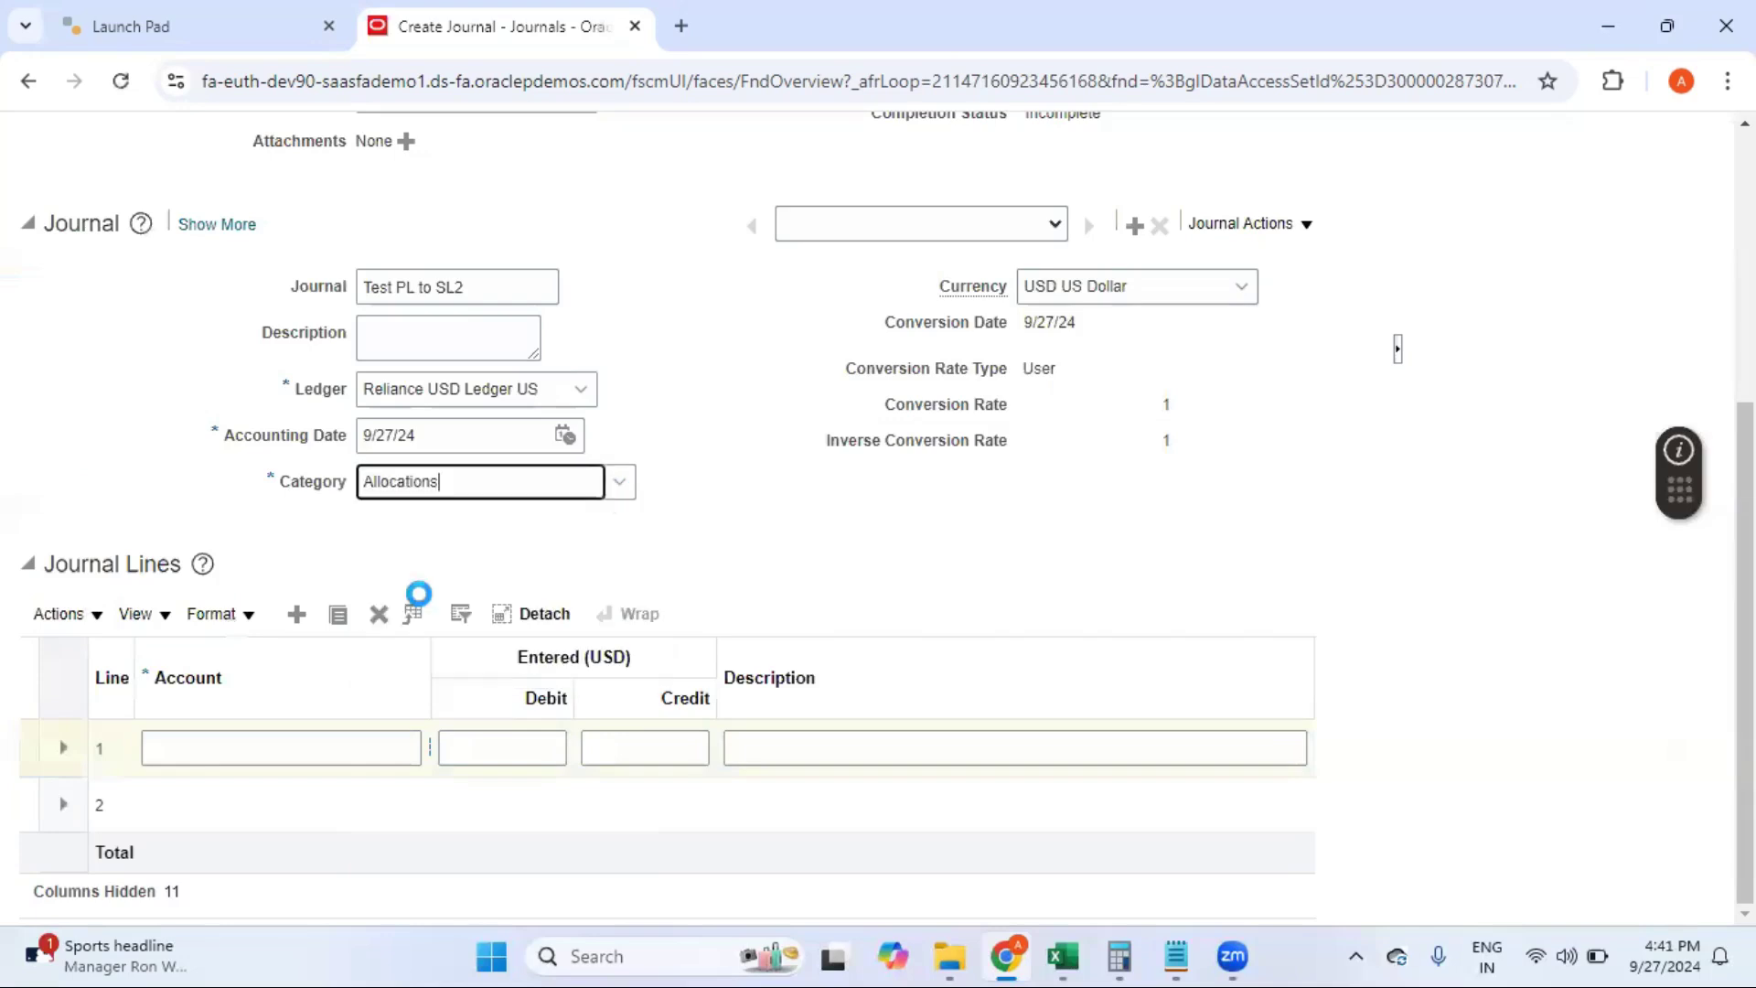
Step: Start journal line 1's account combination with company 003 and cost center 0010
left_click(430, 756)
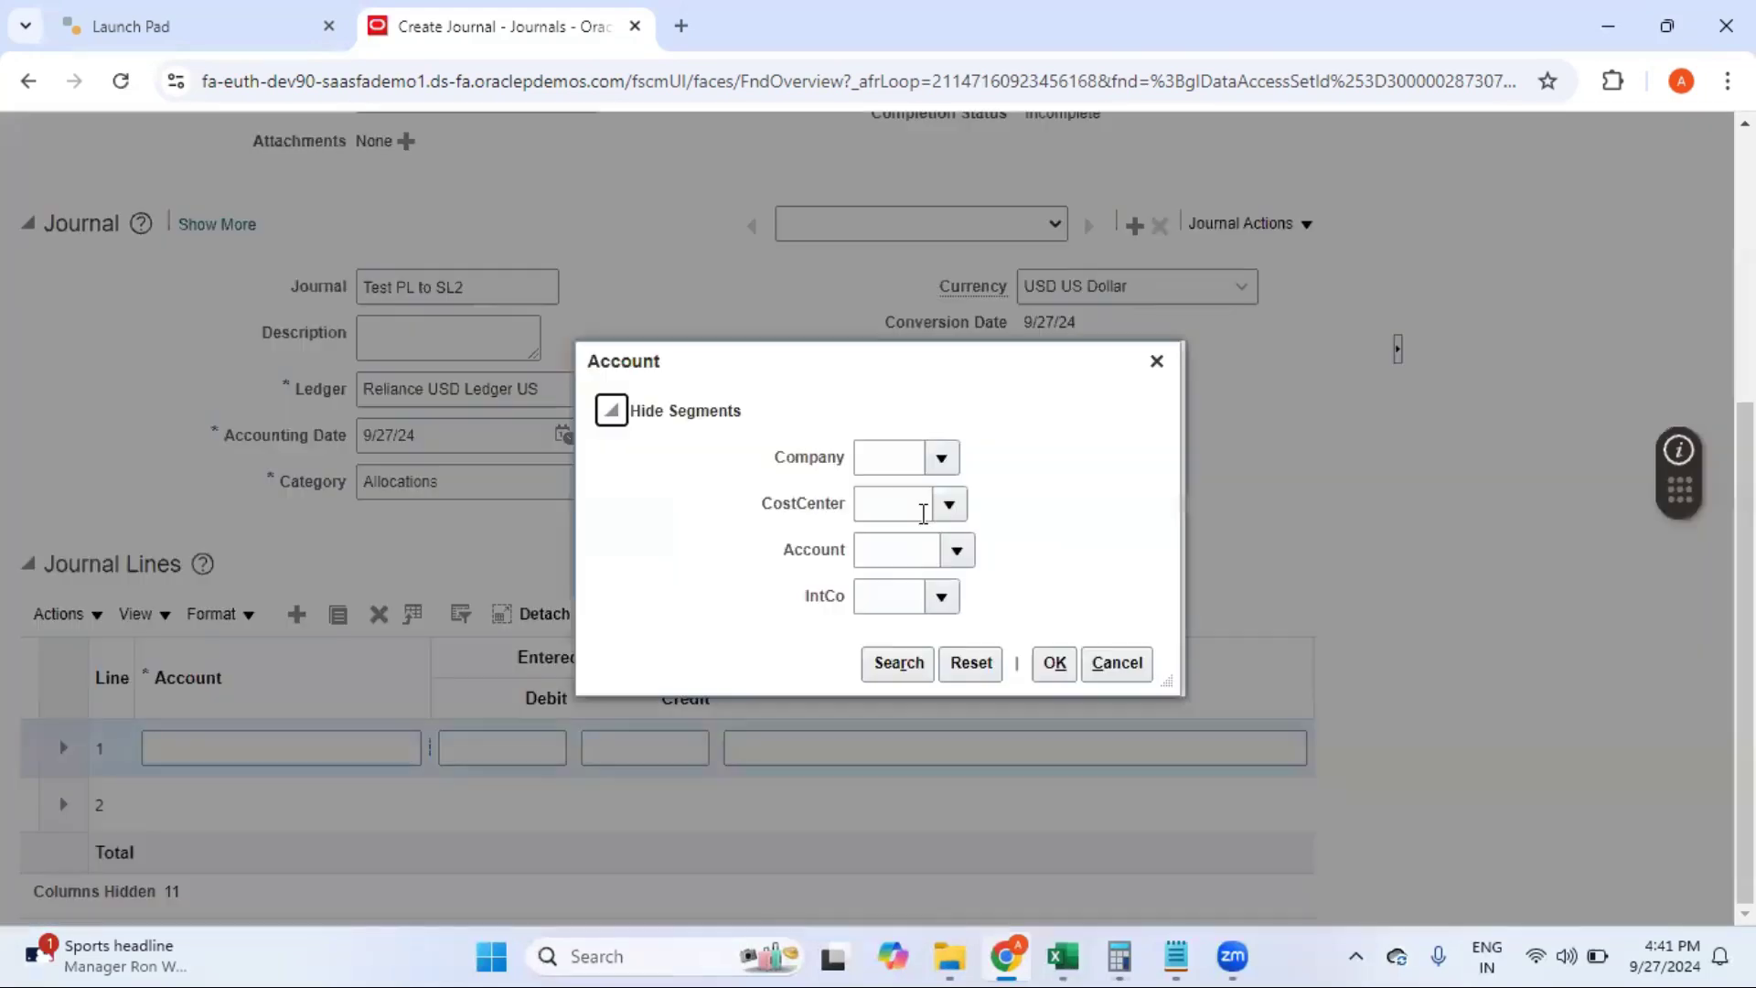
left_click(894, 460)
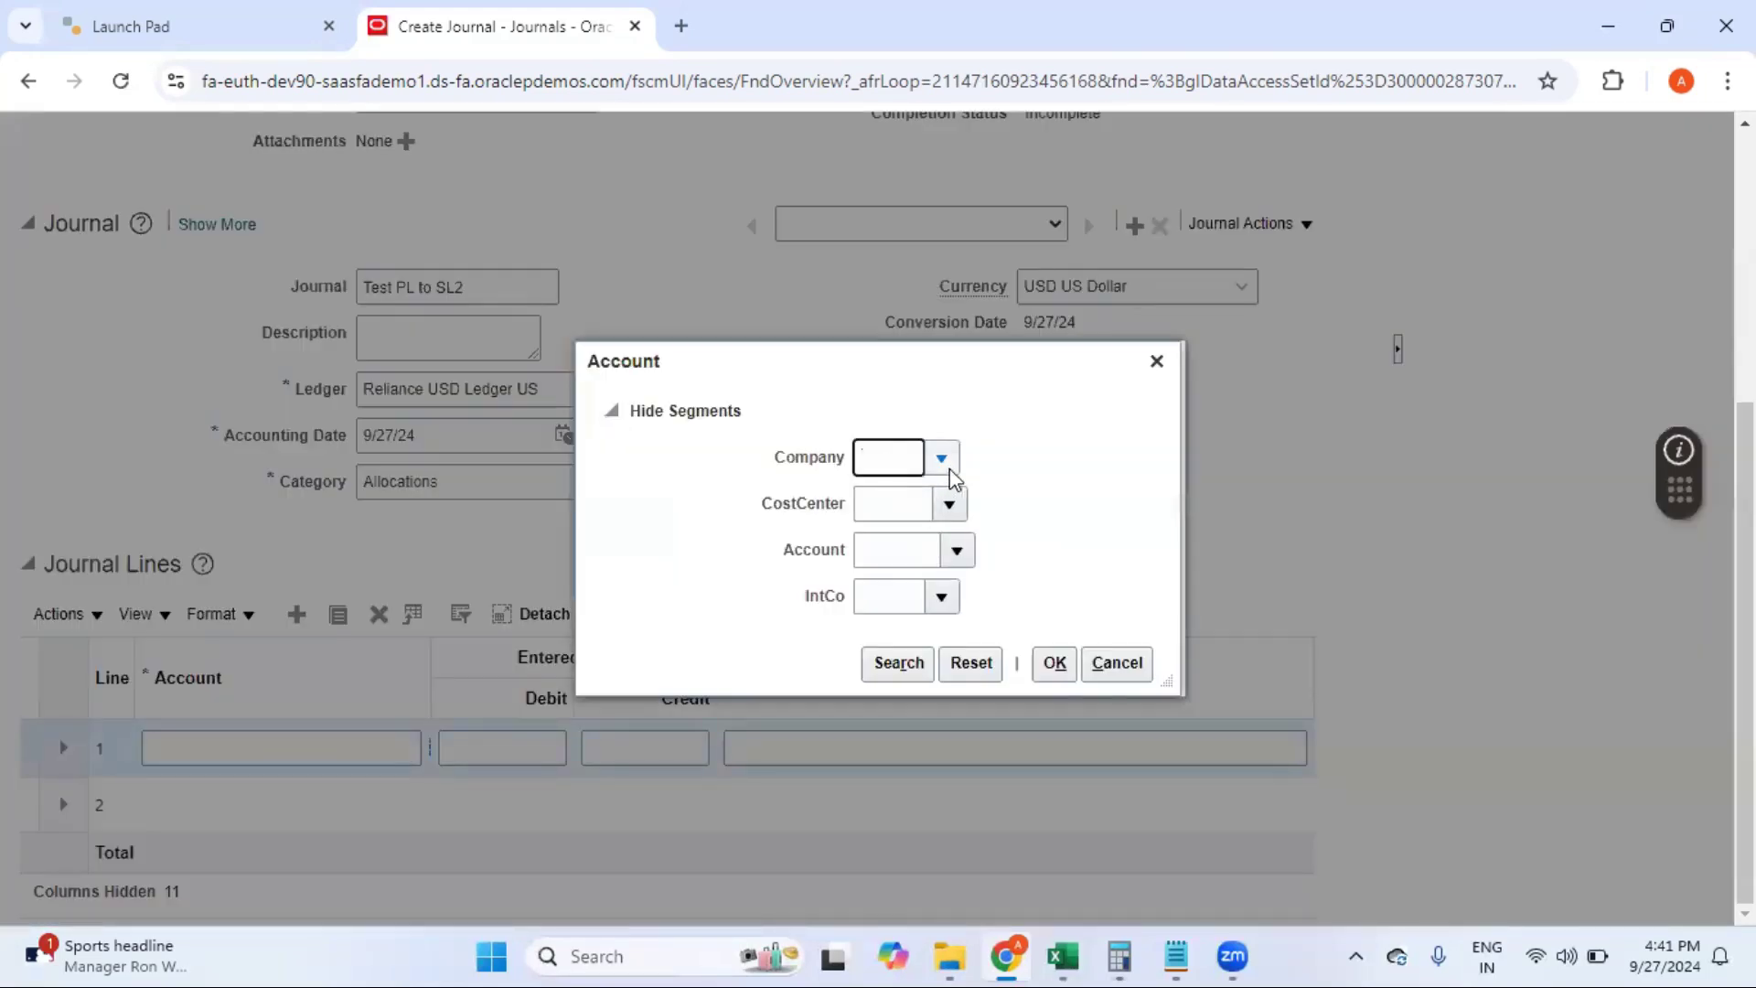
type("003")
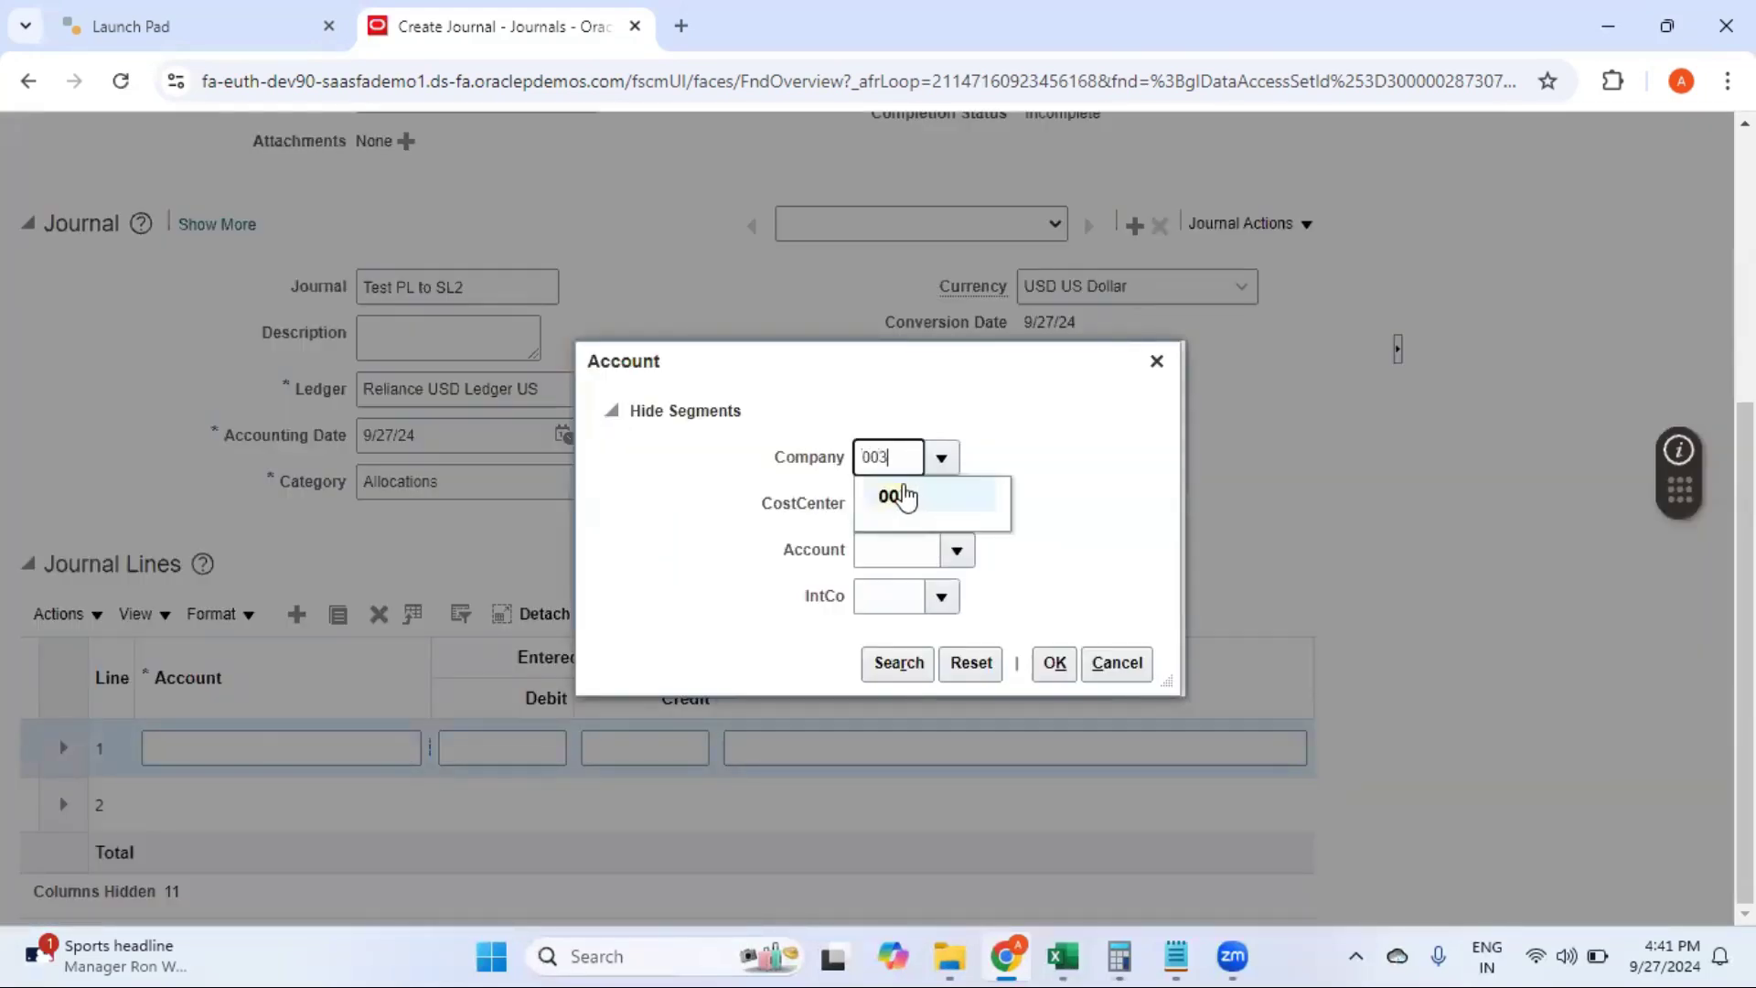
left_click(893, 494)
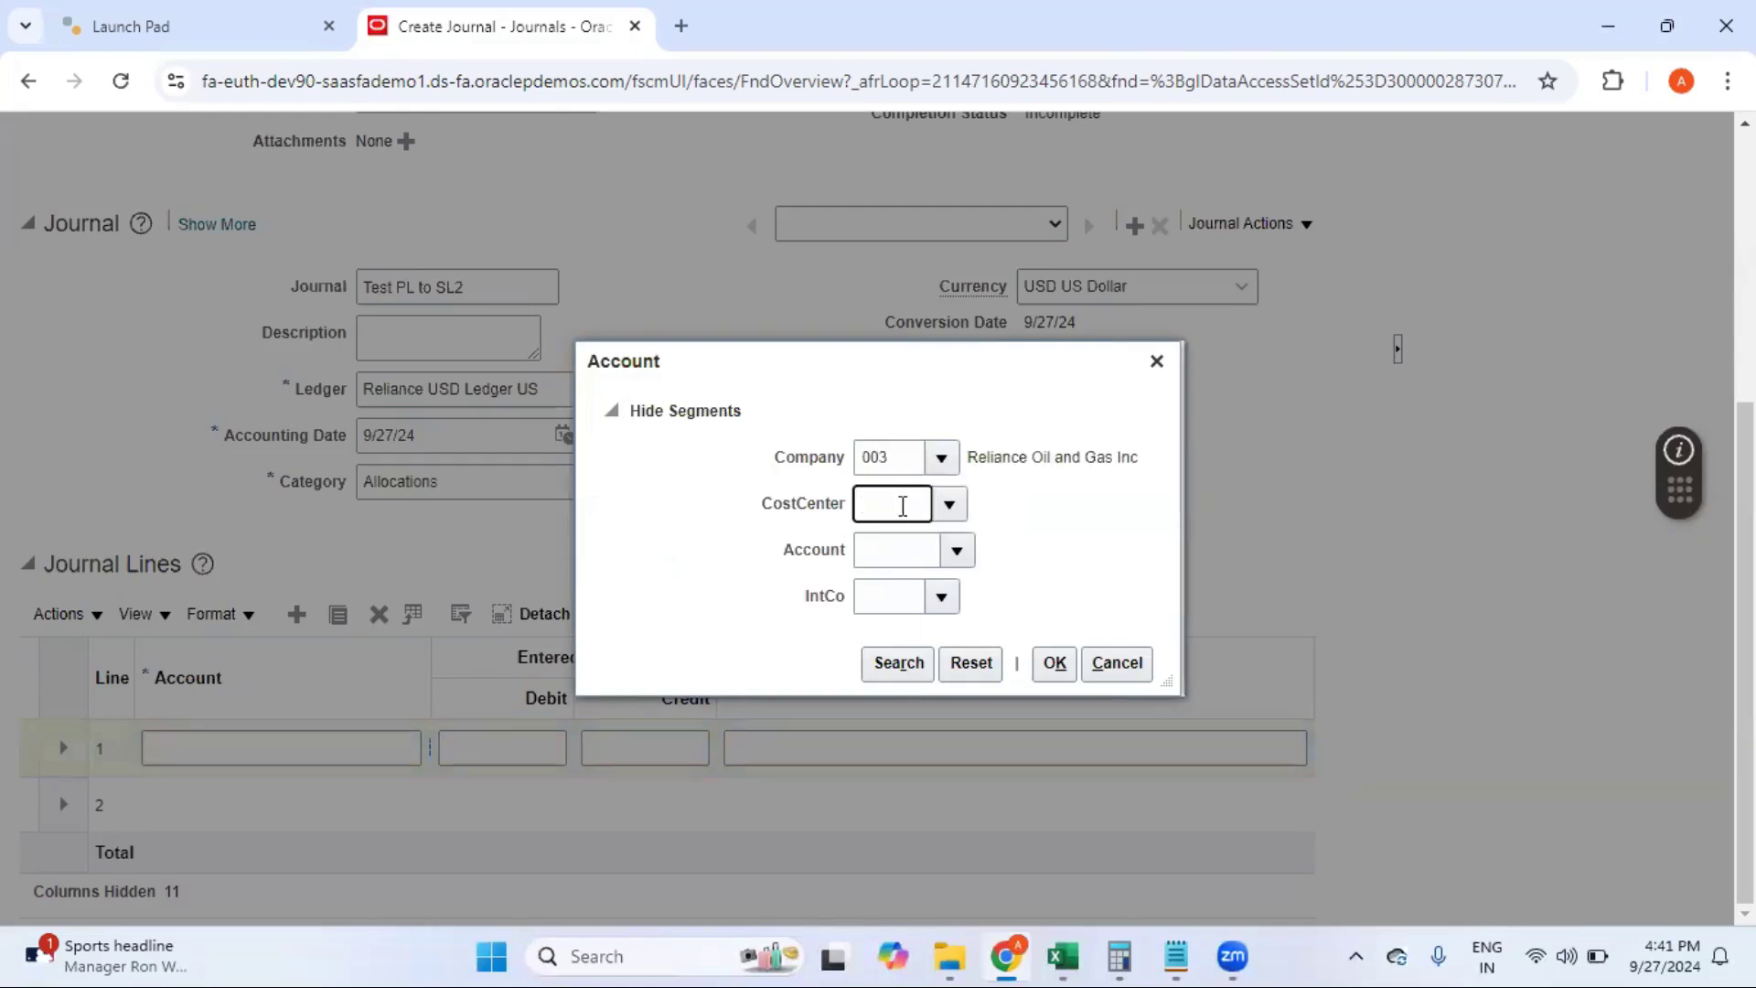
type("0010")
left_click(906, 541)
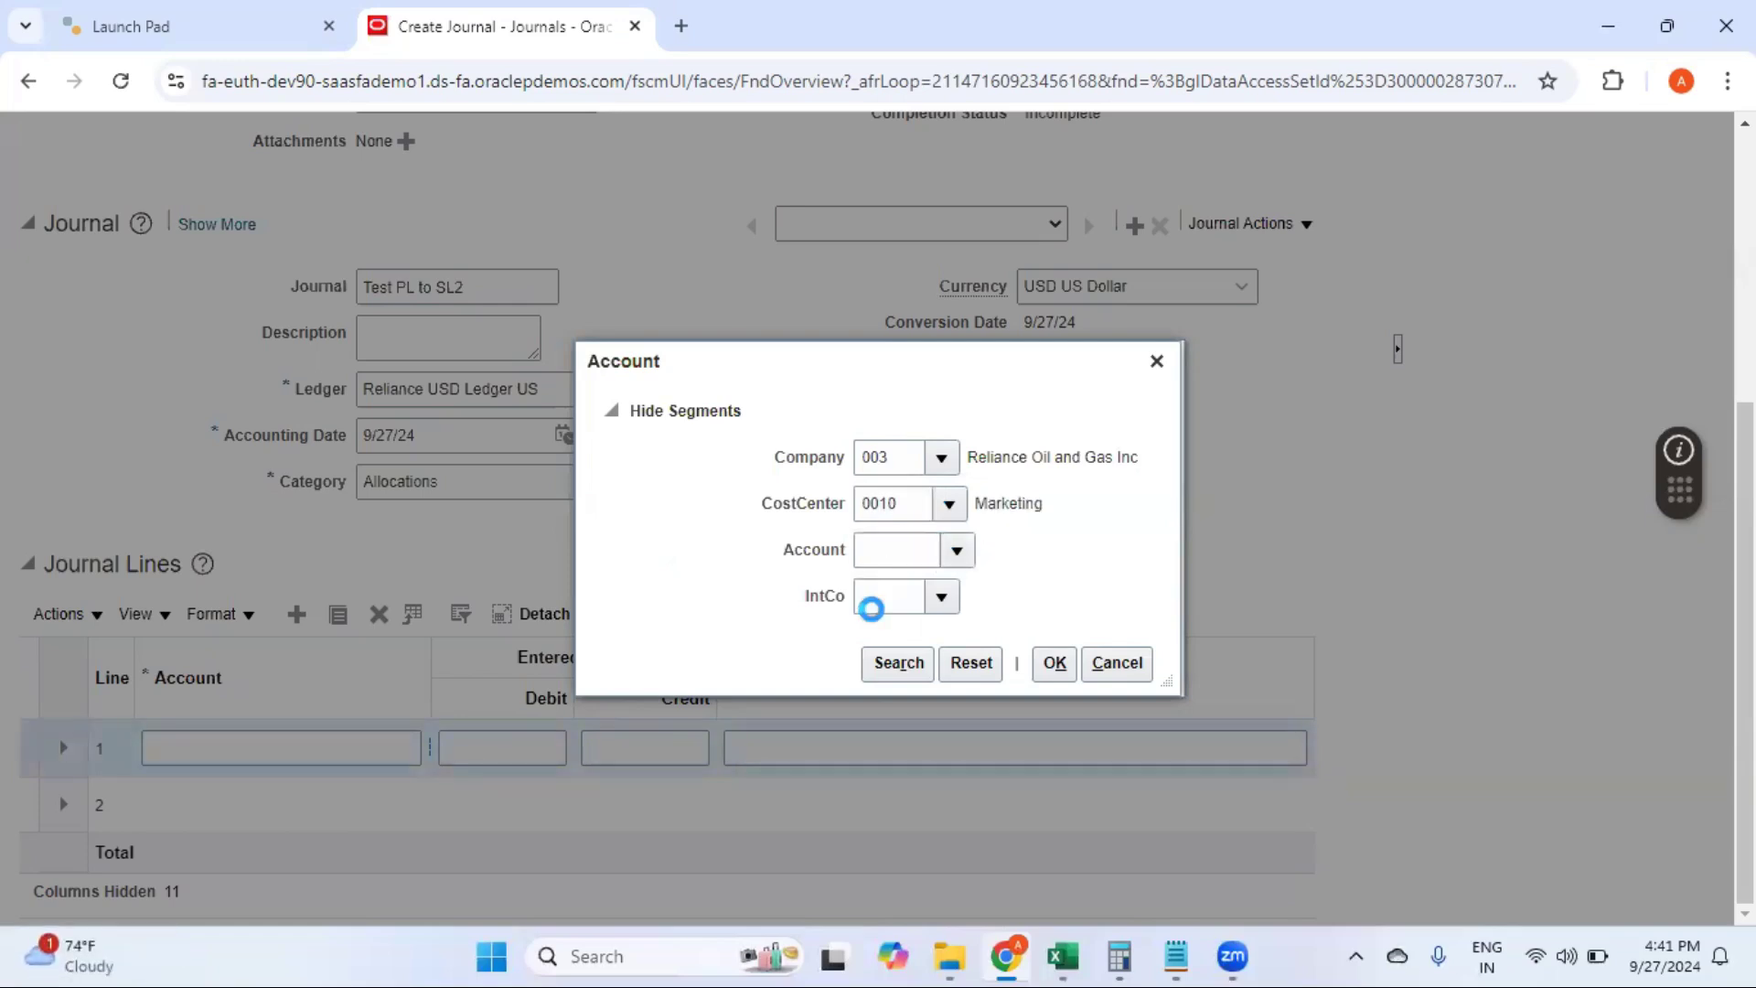
Step: Complete line 1's account with Sales Salaries 52151 and IntCo 000, and enter a debit of 30,000 USD
left_click(956, 549)
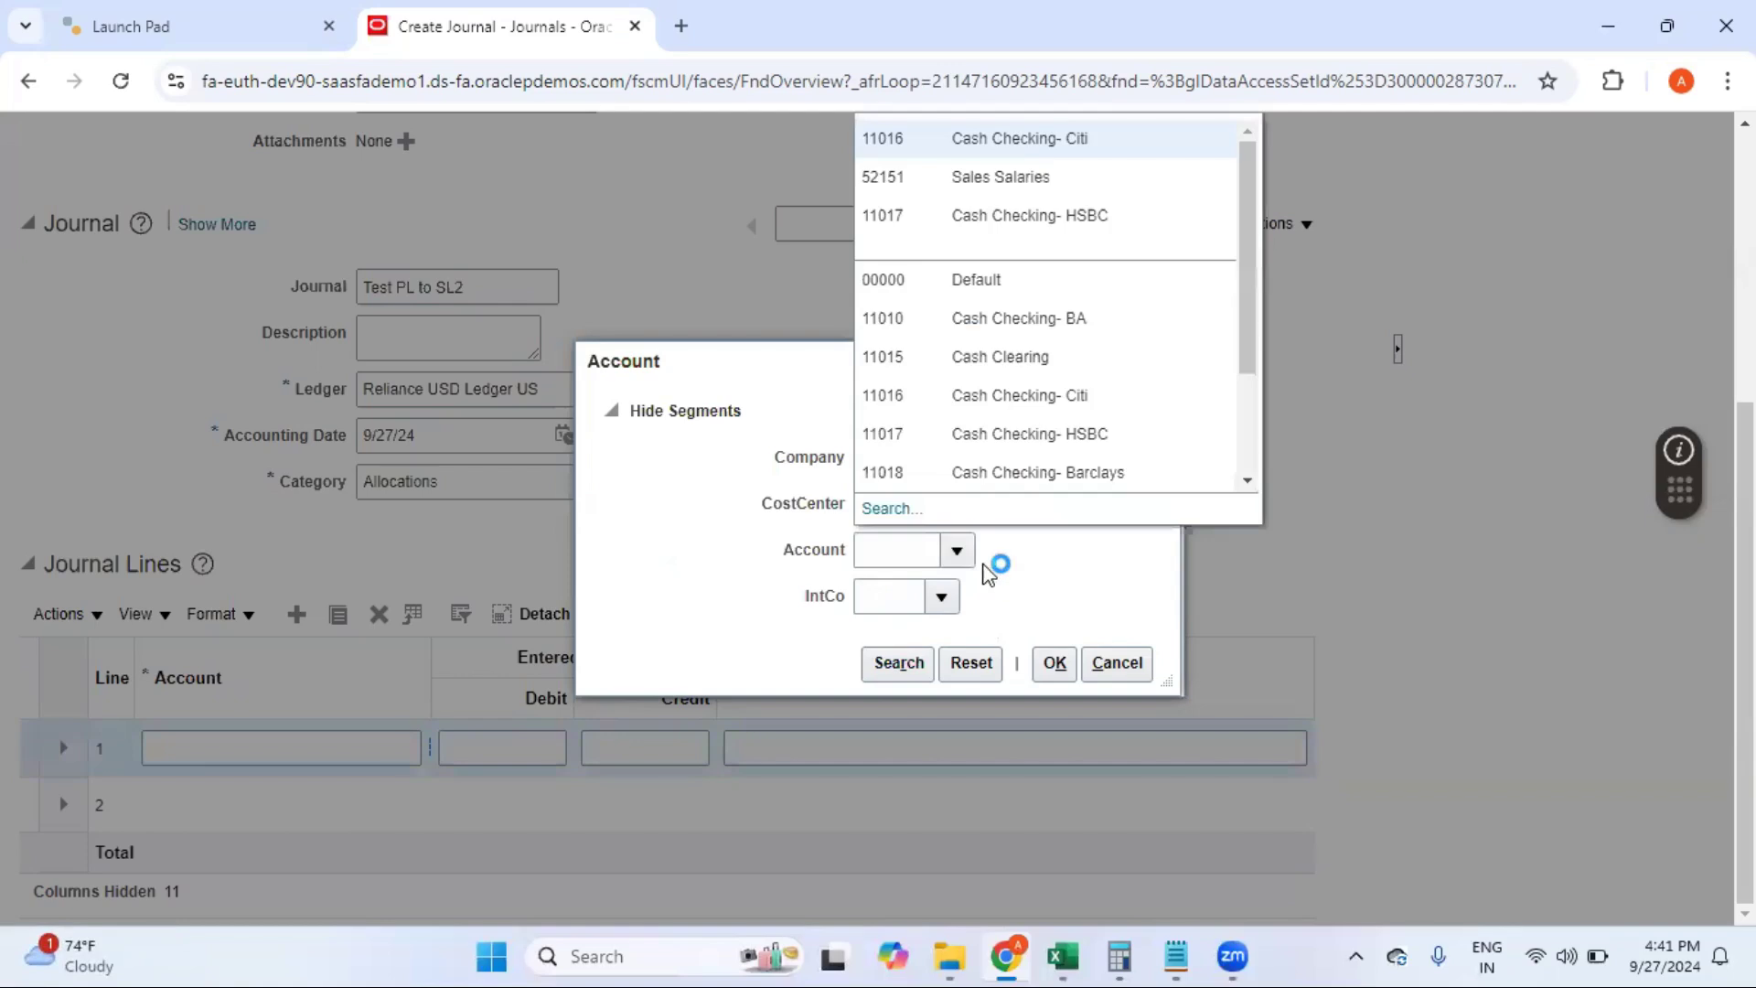
left_click(1000, 176)
left_click(887, 596)
type("000")
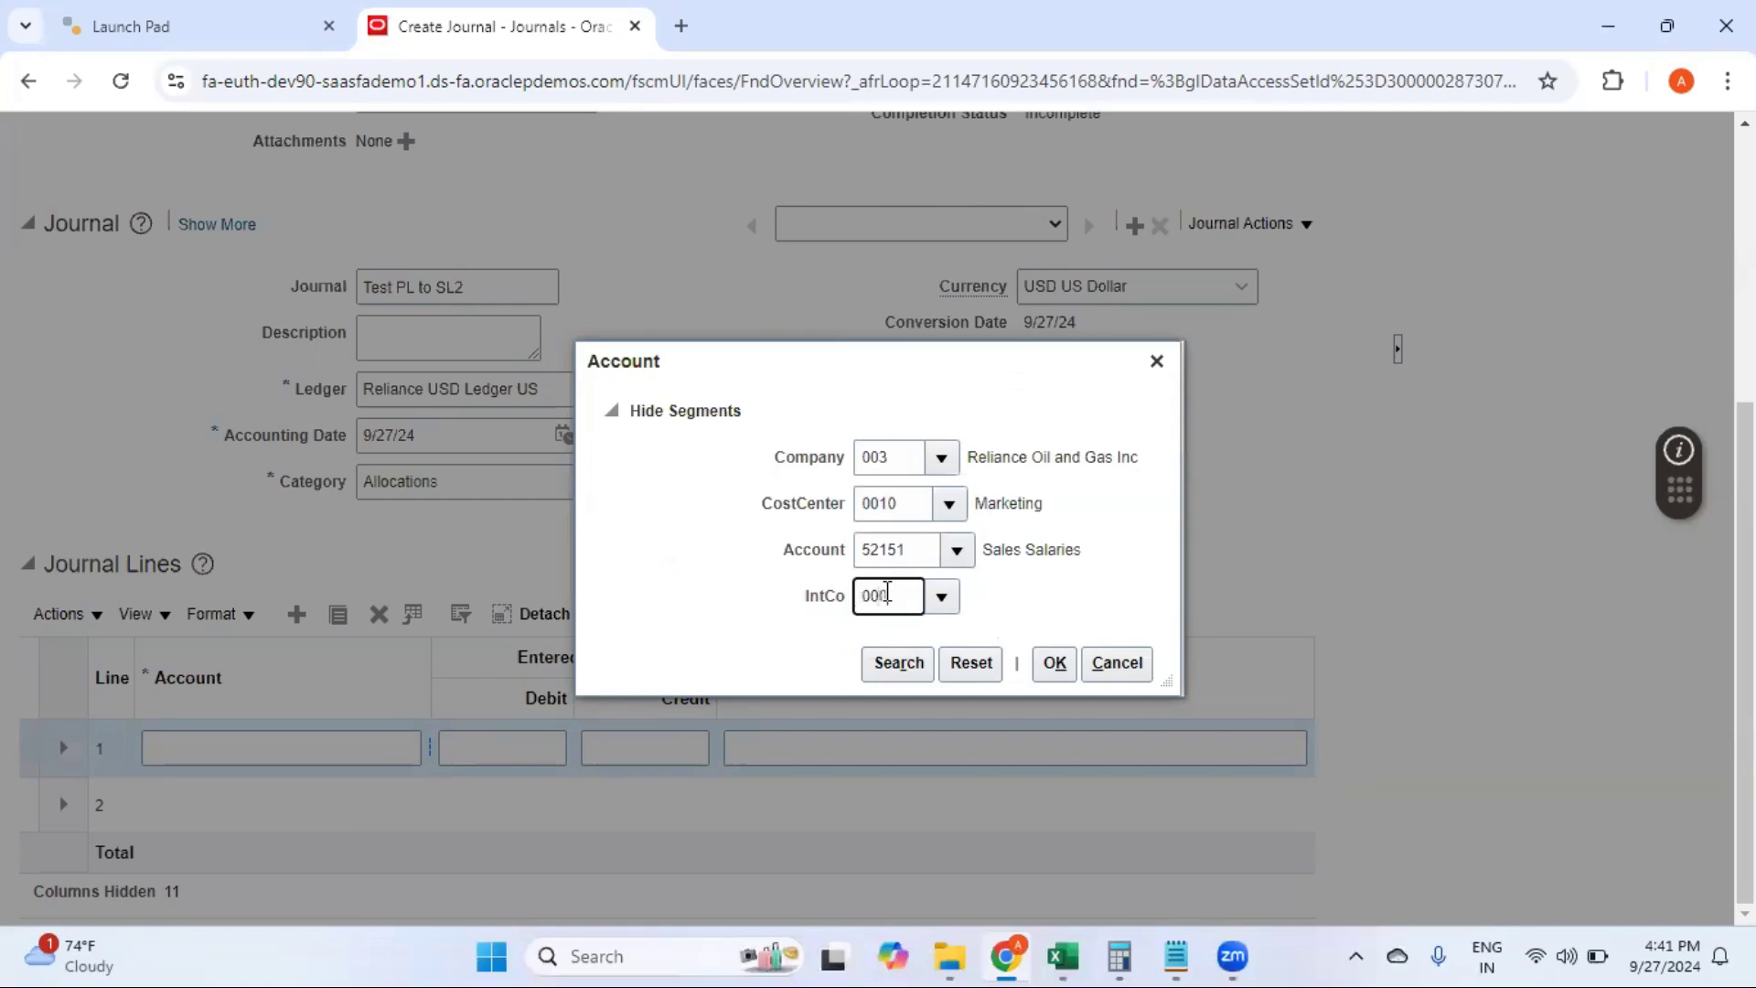
left_click(903, 629)
left_click(1054, 662)
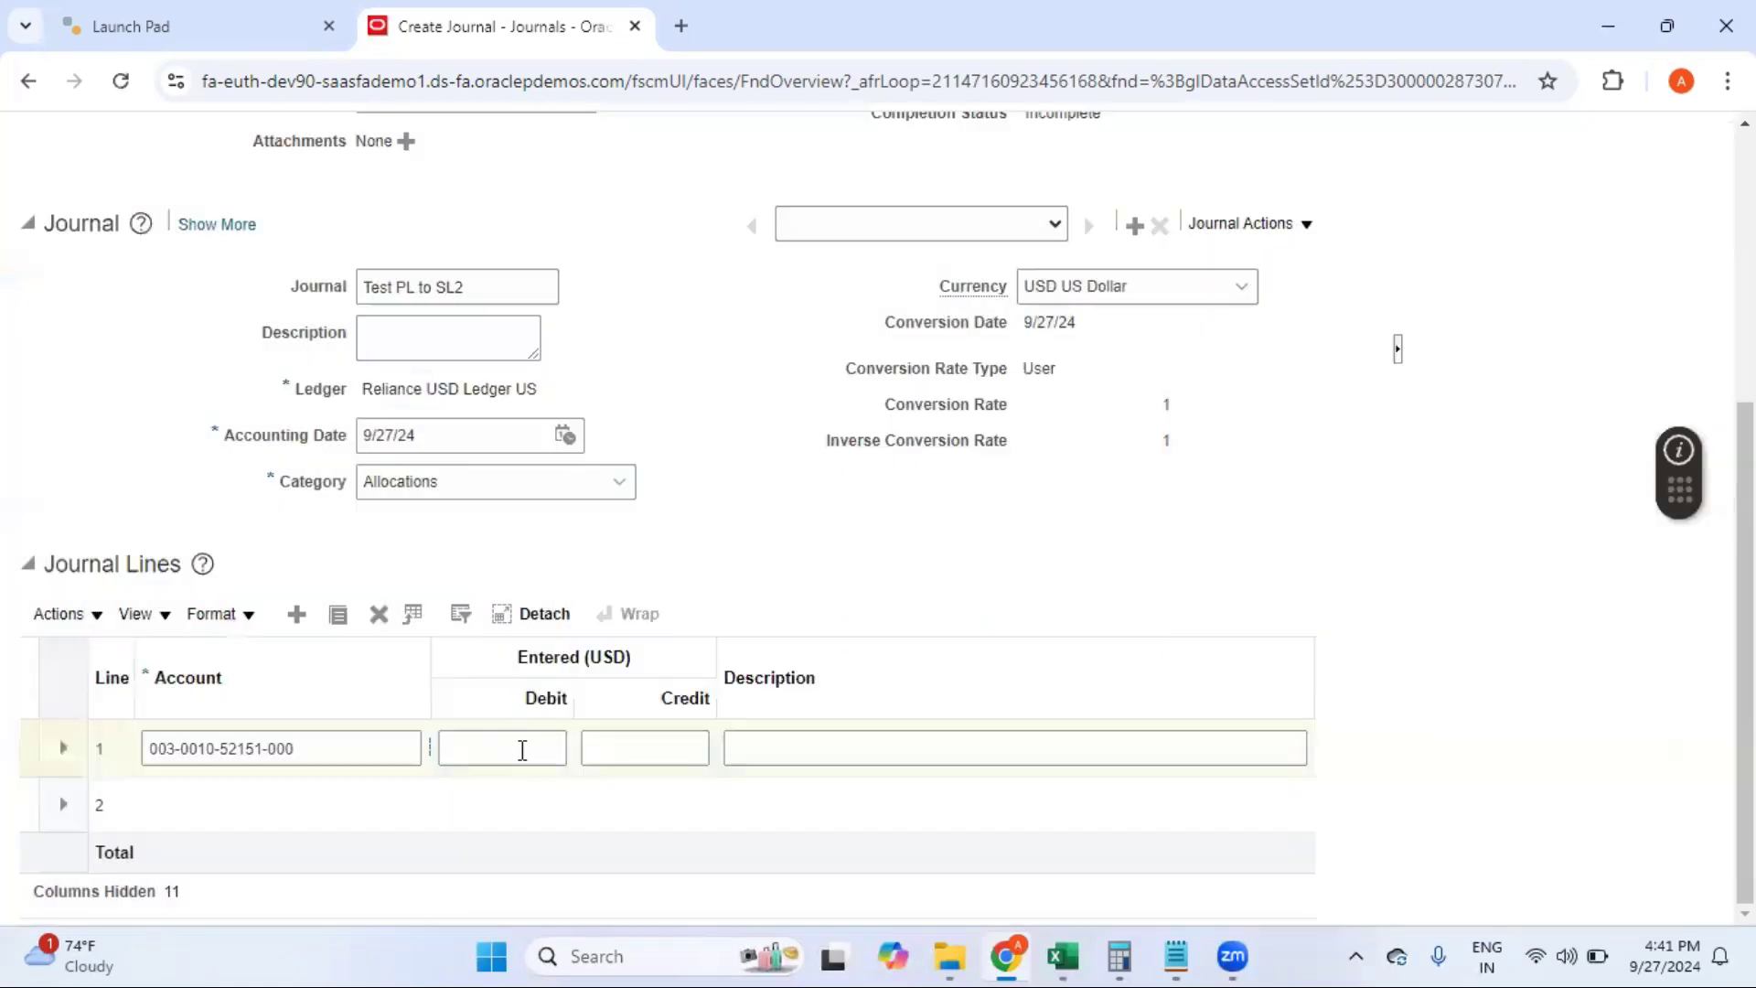
left_click(522, 750)
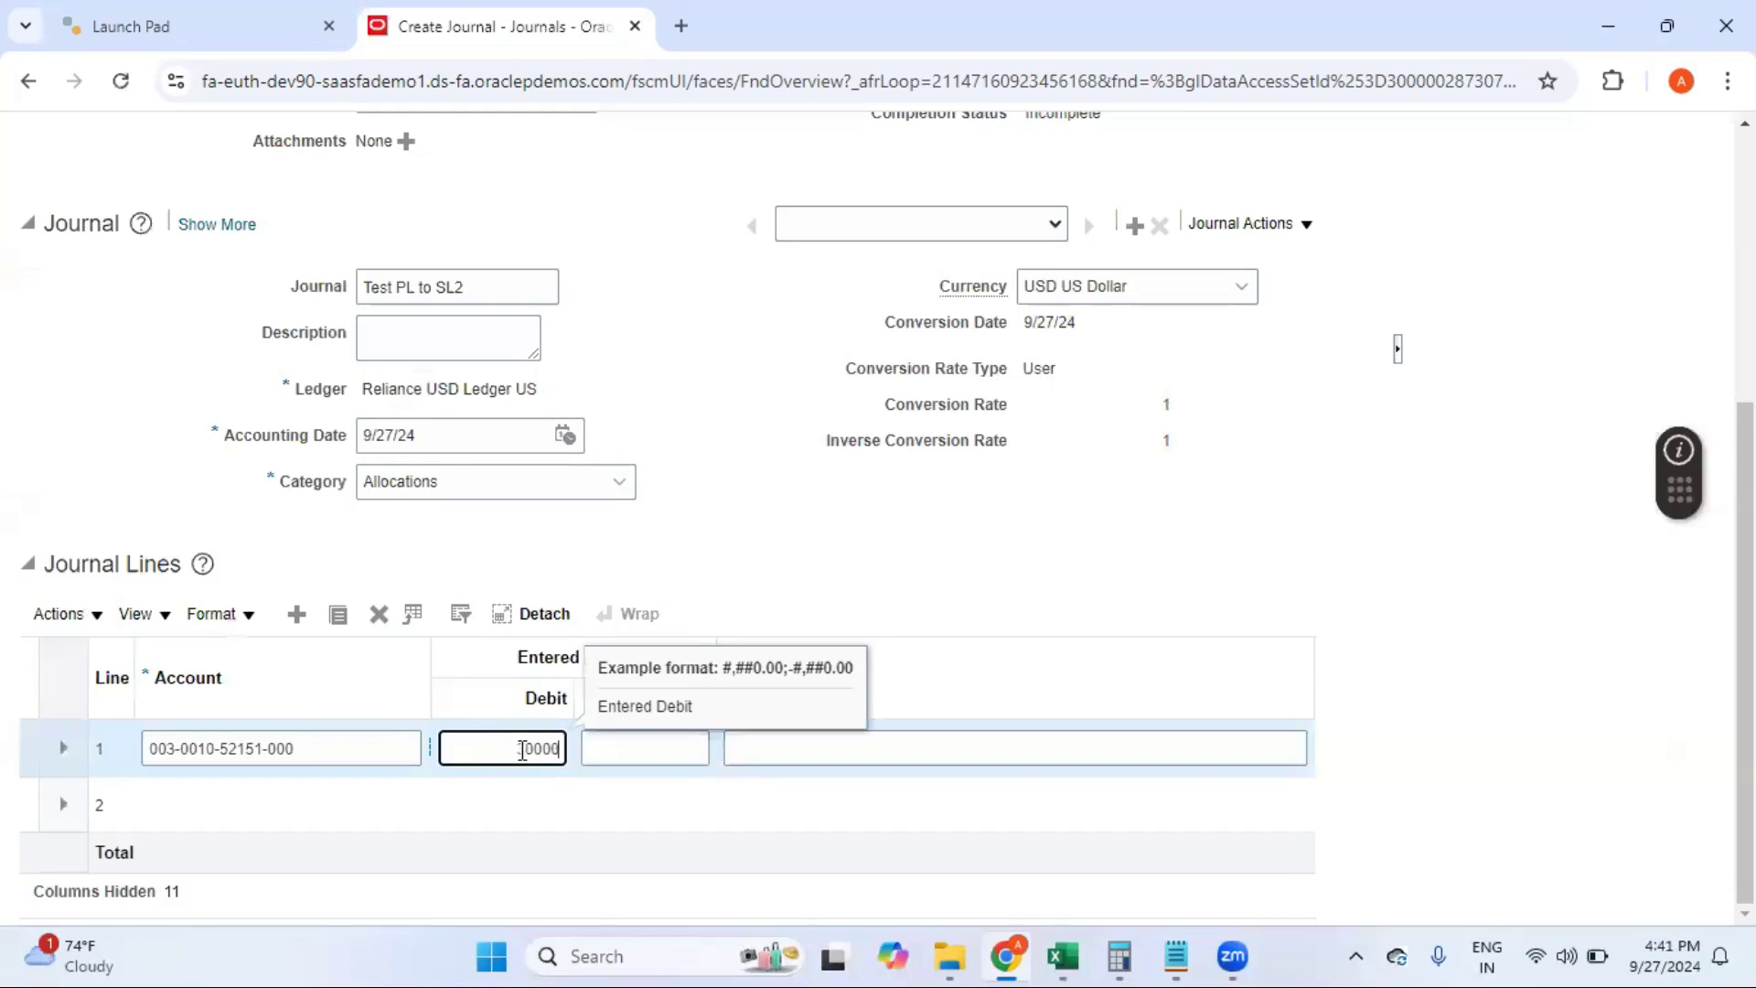
left_click(849, 591)
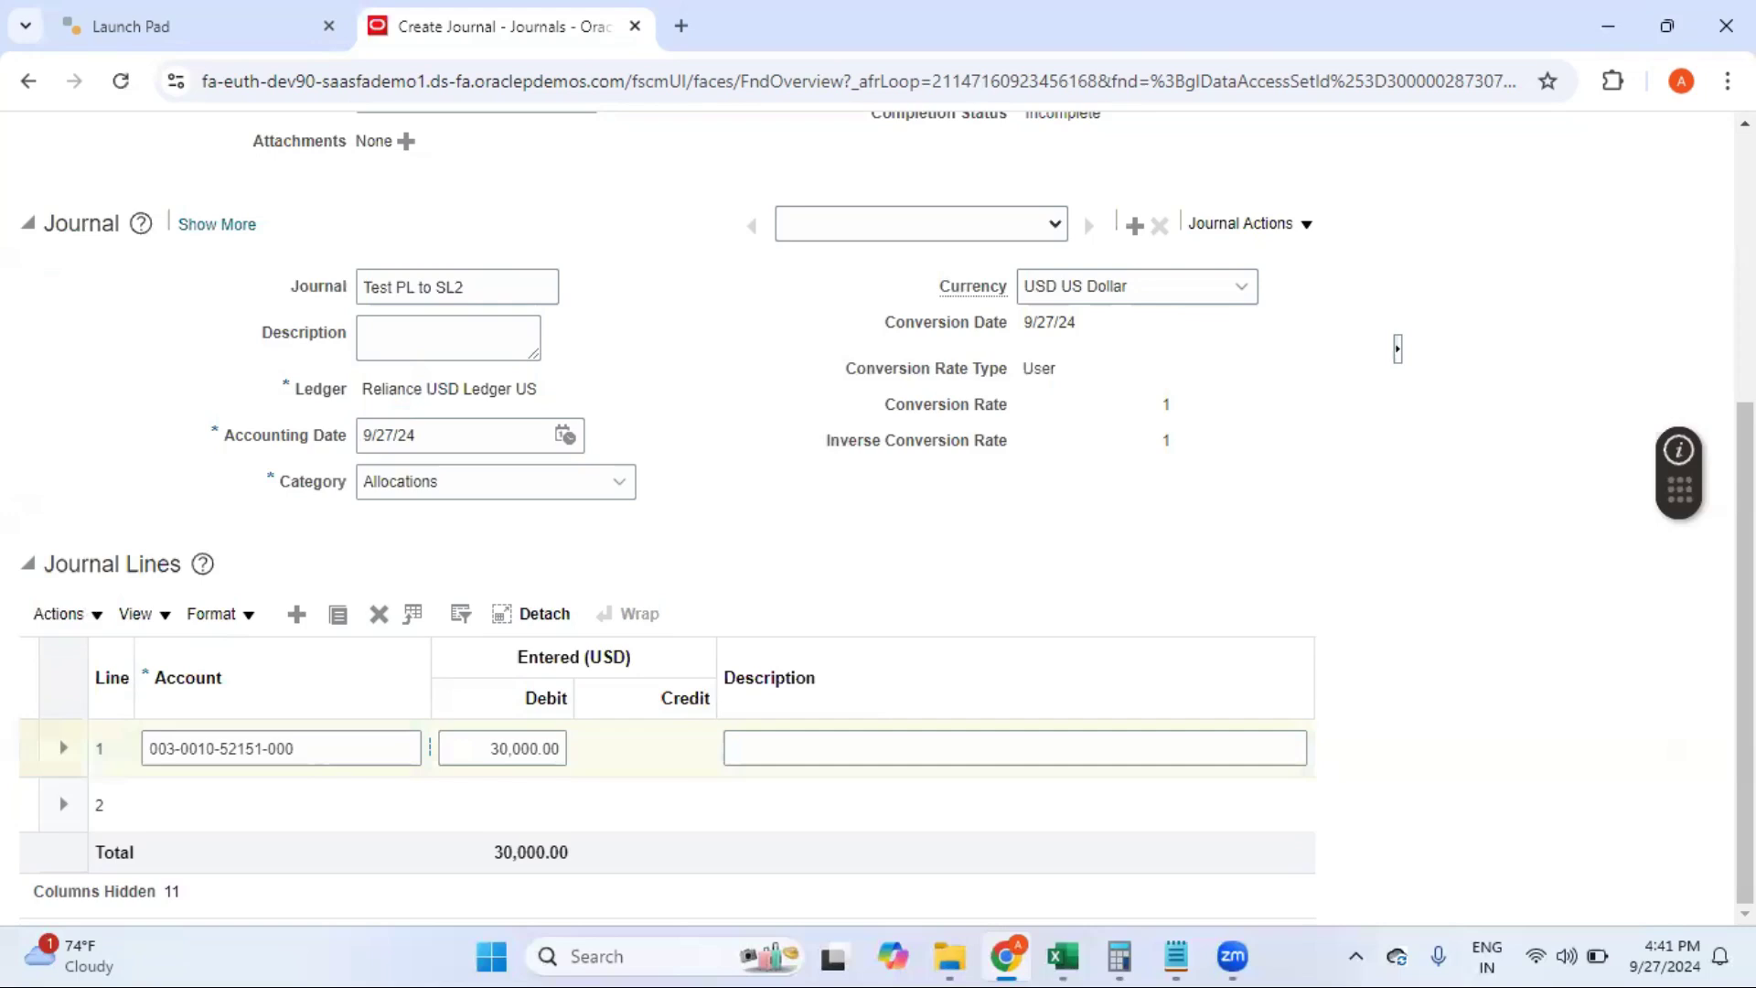
left_click(315, 793)
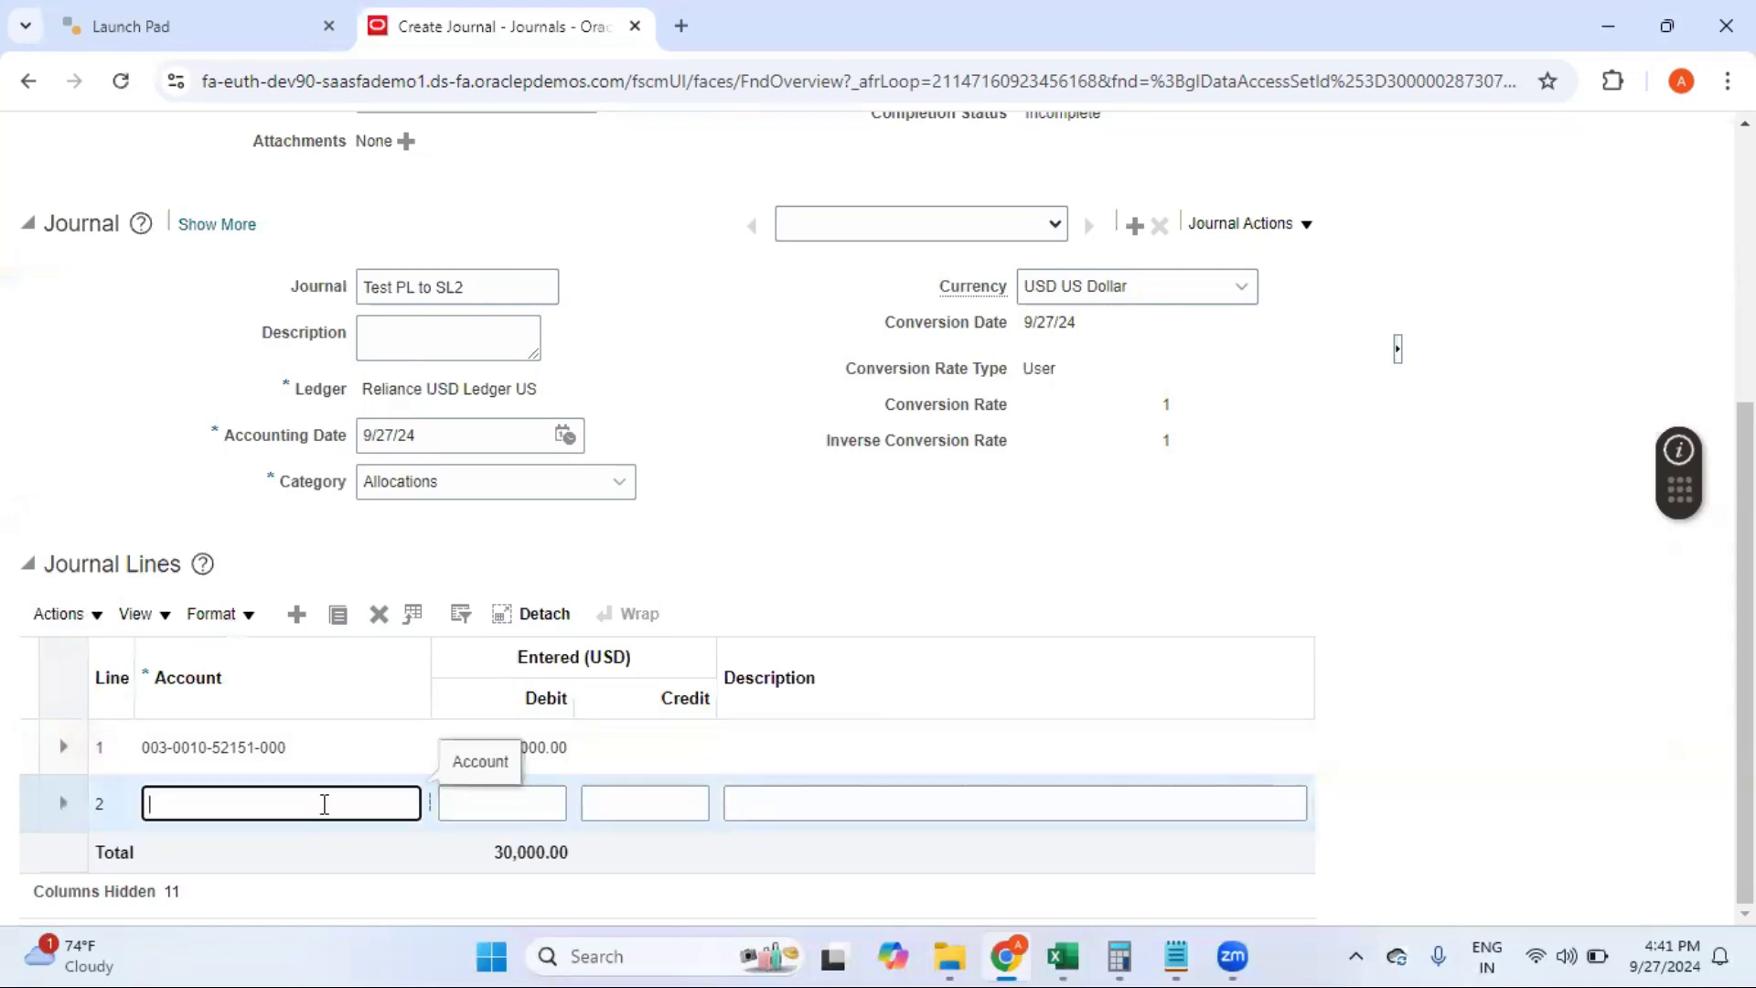
type("003-0000-")
left_click(426, 802)
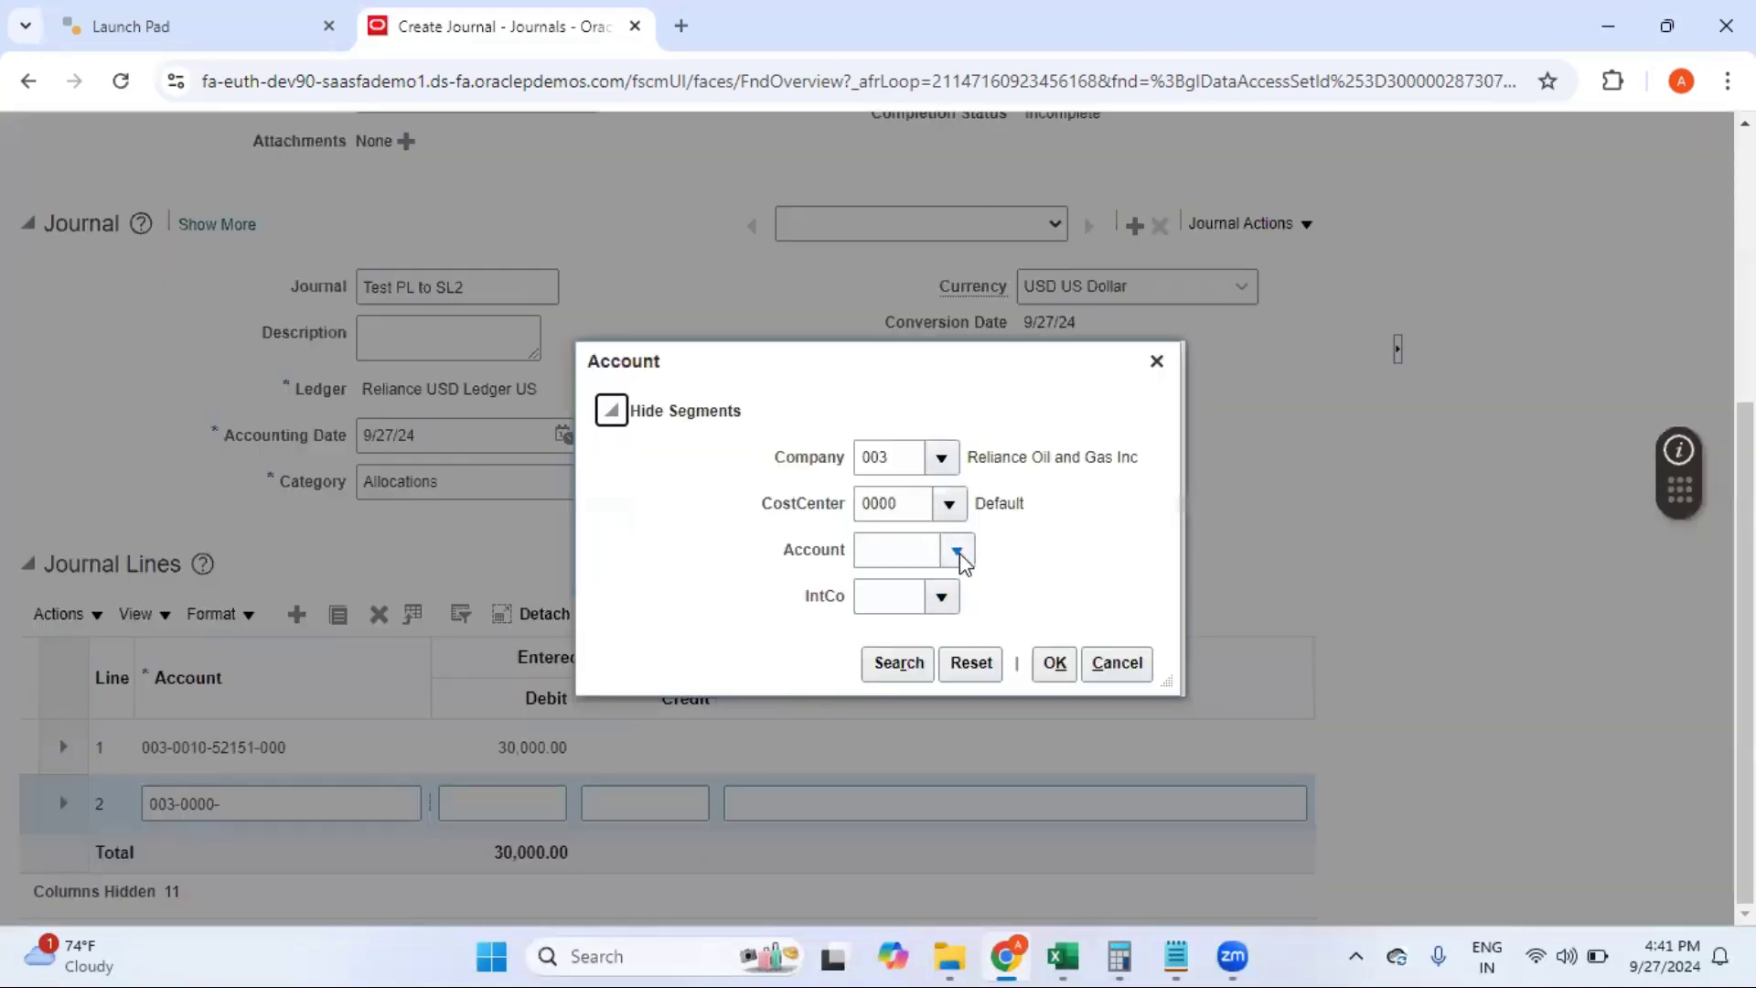
left_click(956, 551)
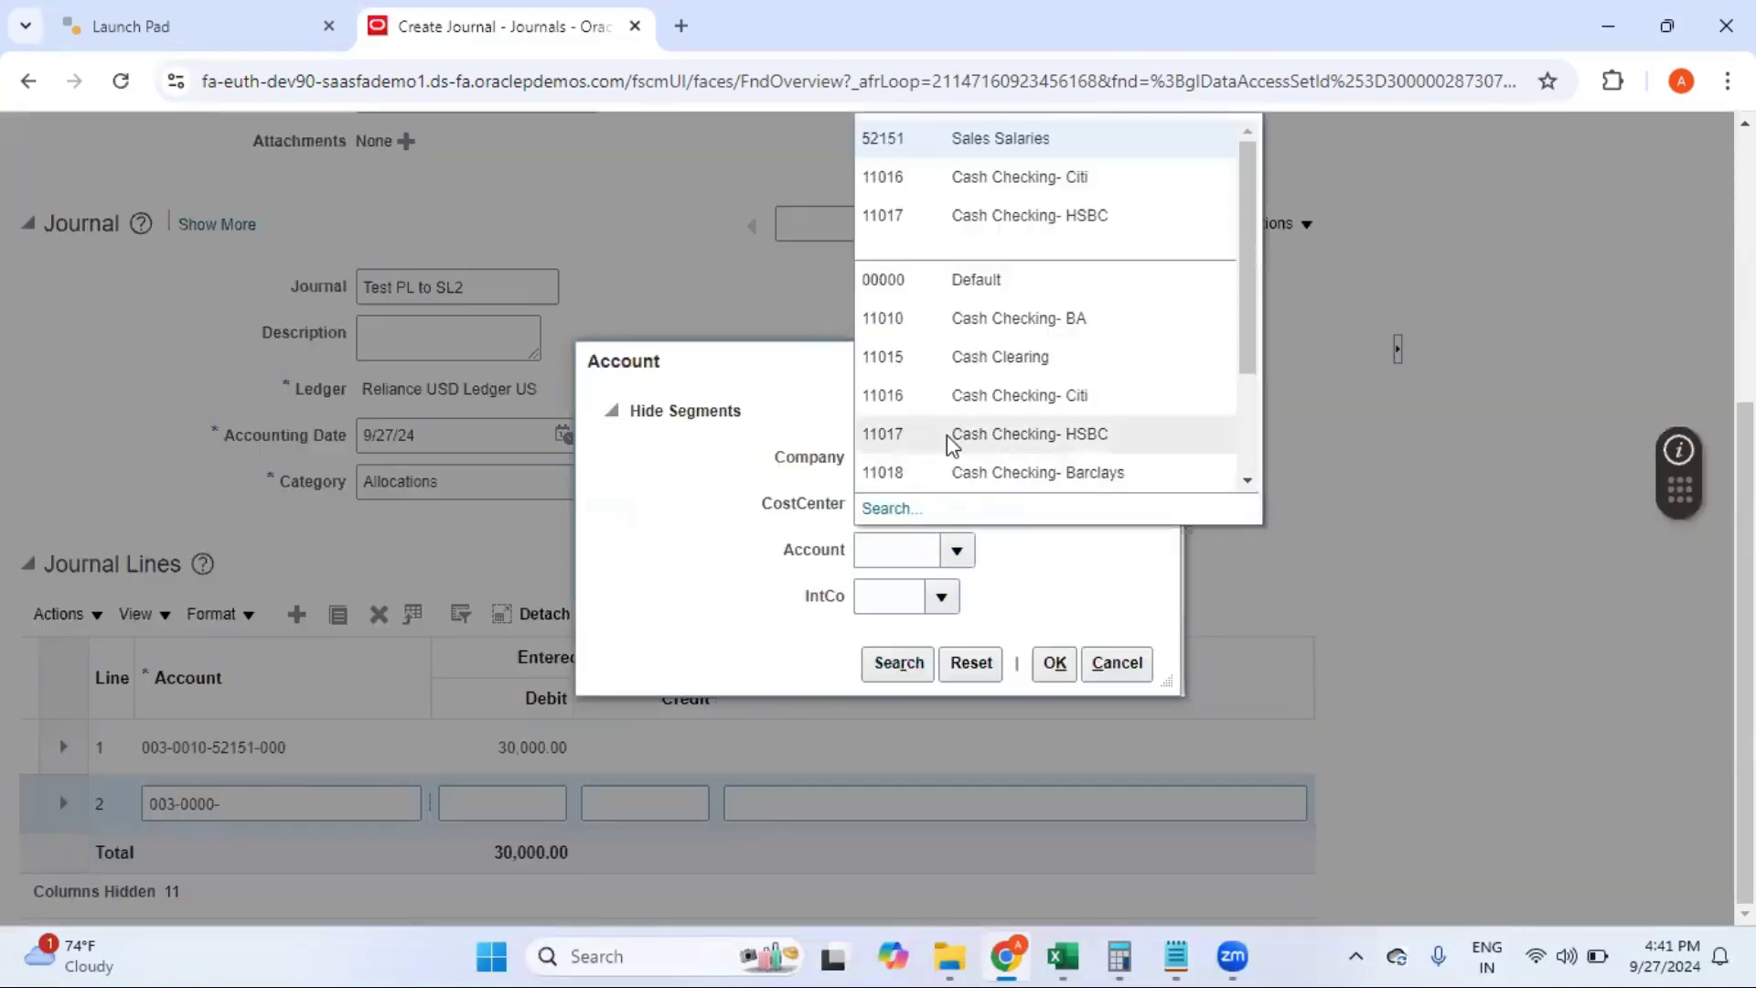
key("Escape")
type("11017")
left_click(893, 595)
type("000")
left_click(913, 638)
left_click(1055, 662)
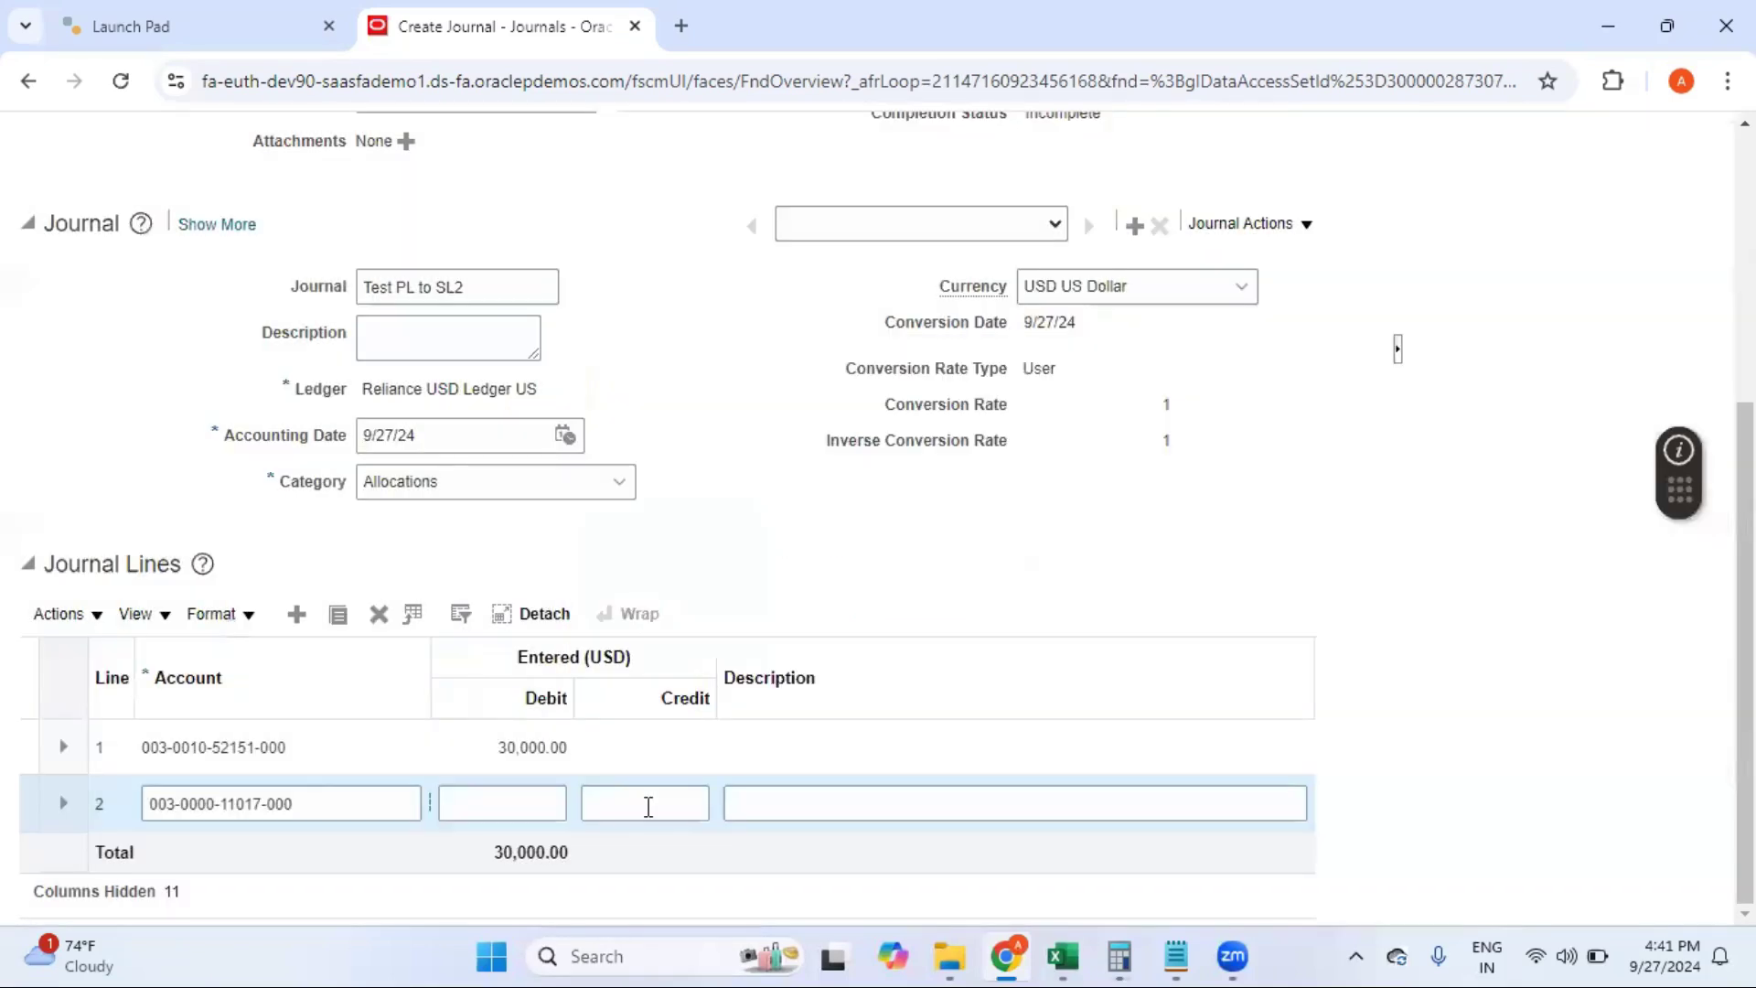
Step: Enter a credit of 30,000 USD on journal line 2
left_click(647, 804)
type("3")
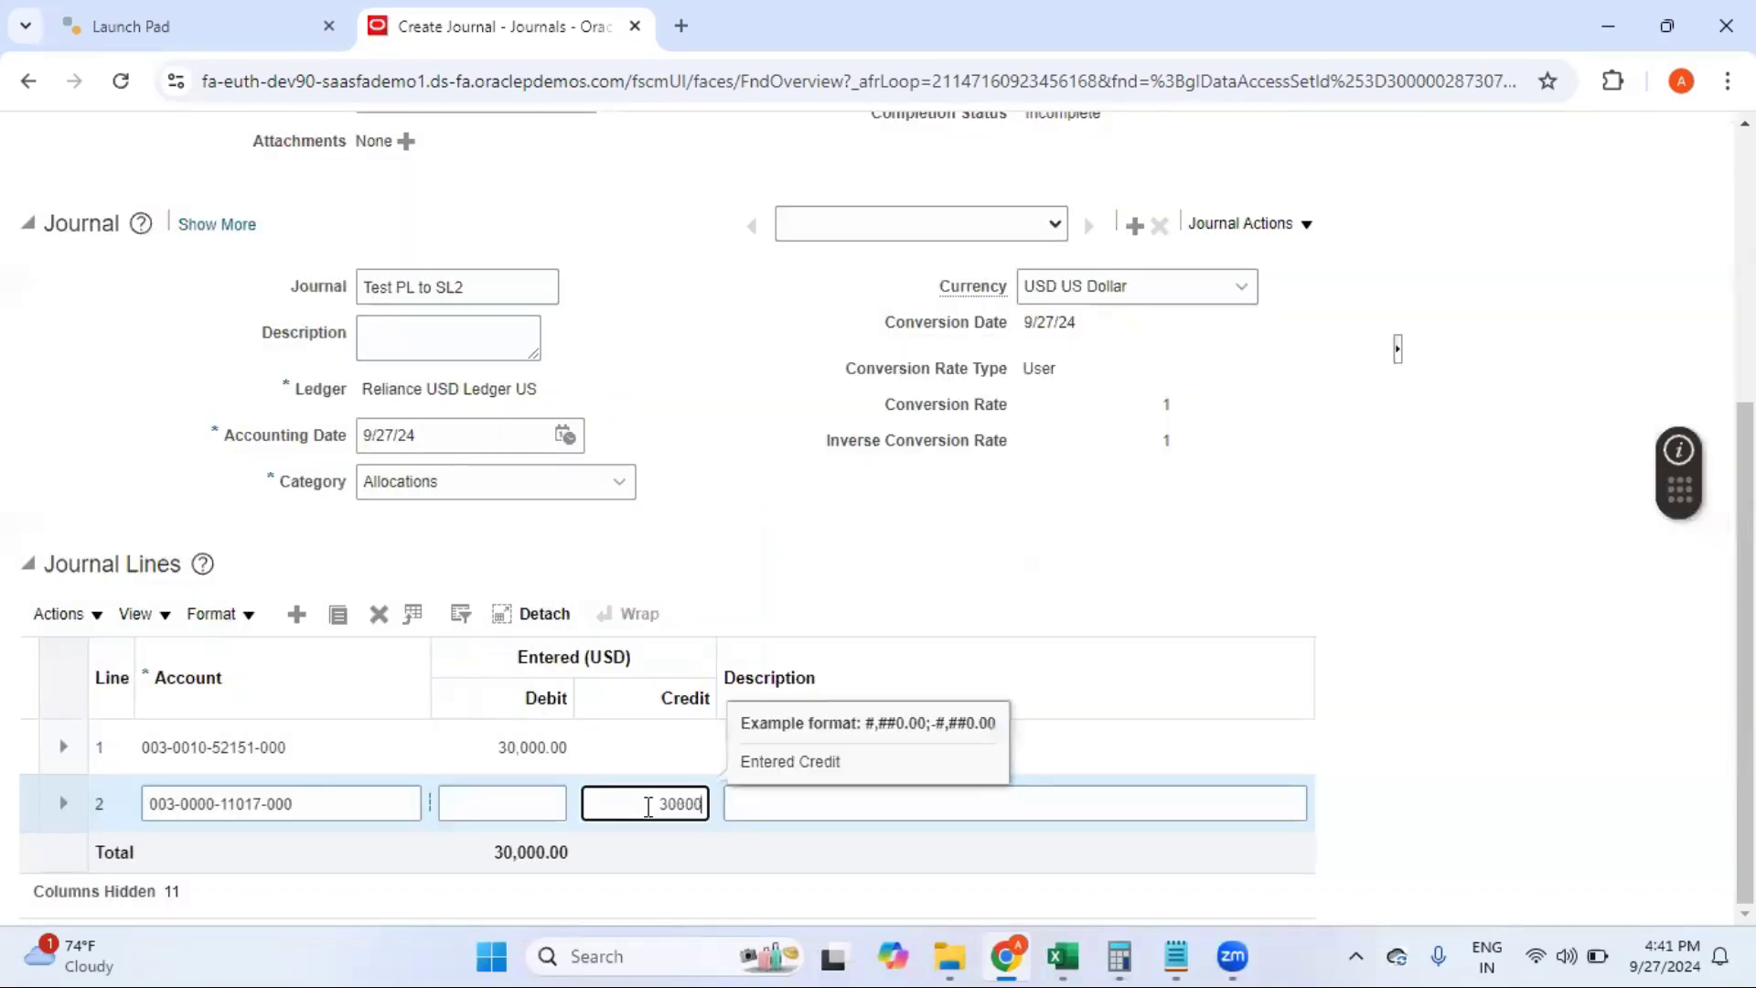
type("0,000")
left_click(1189, 524)
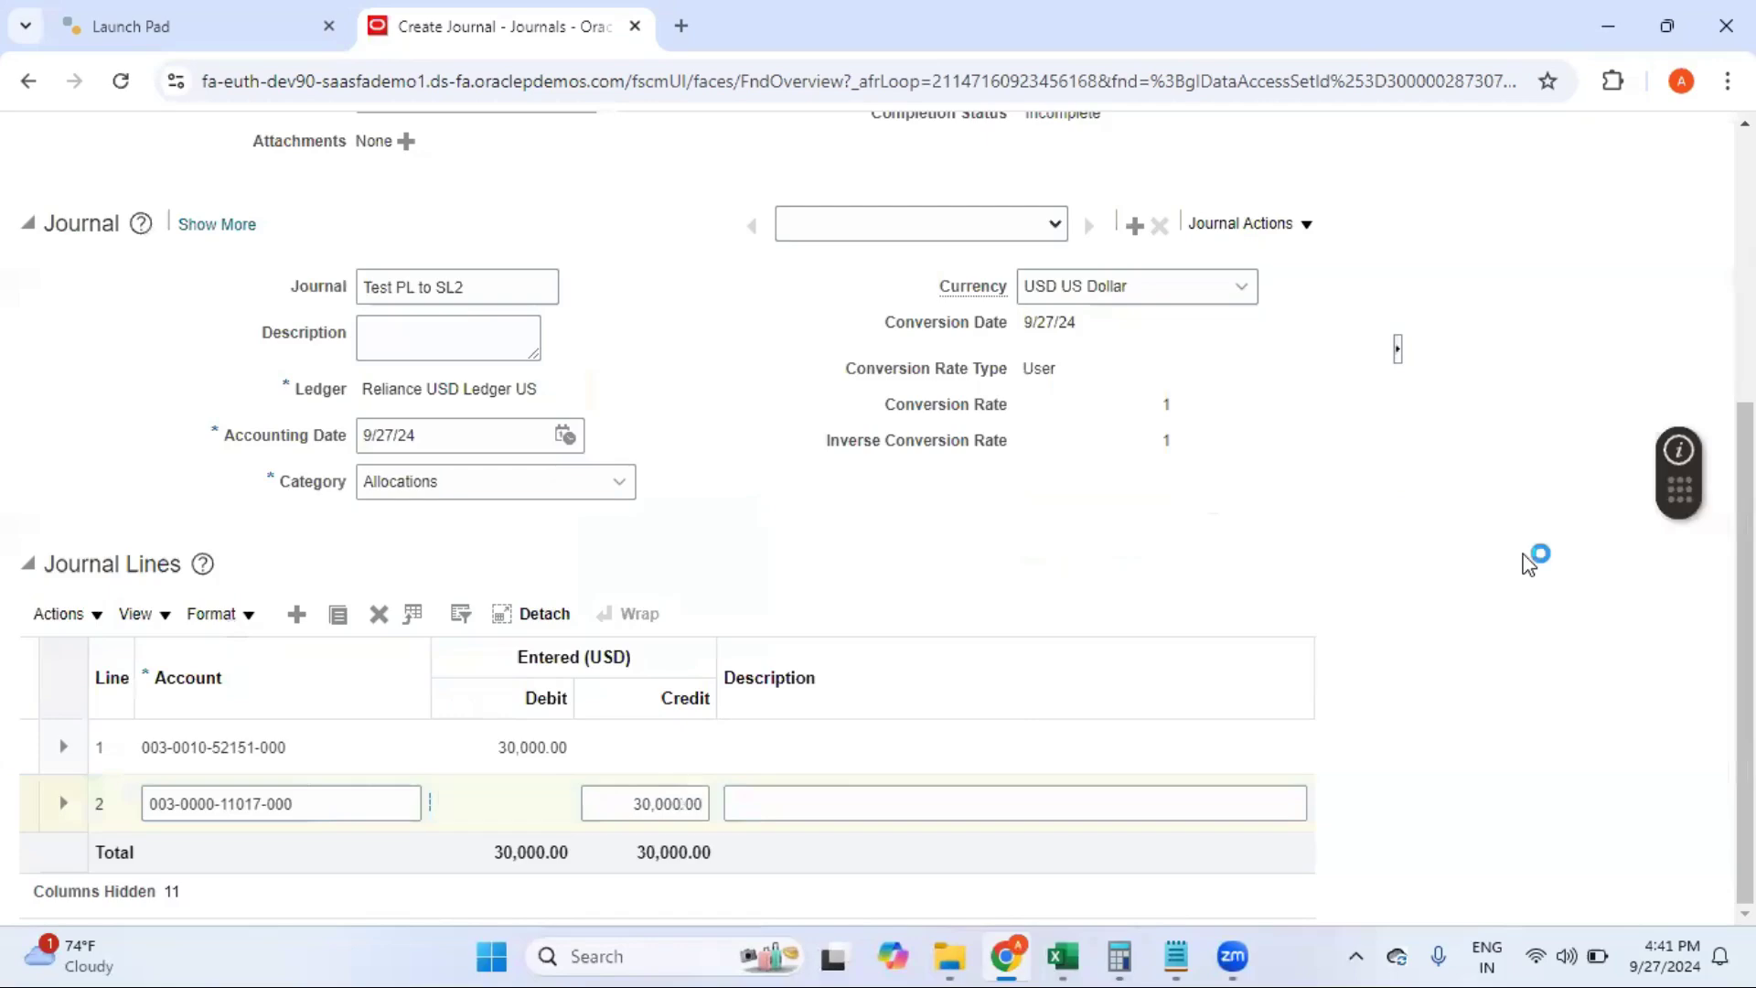
Step: Save and post the Test PL to SL2 journal and return to the Journals overview
scroll(878, 508, "up", 5)
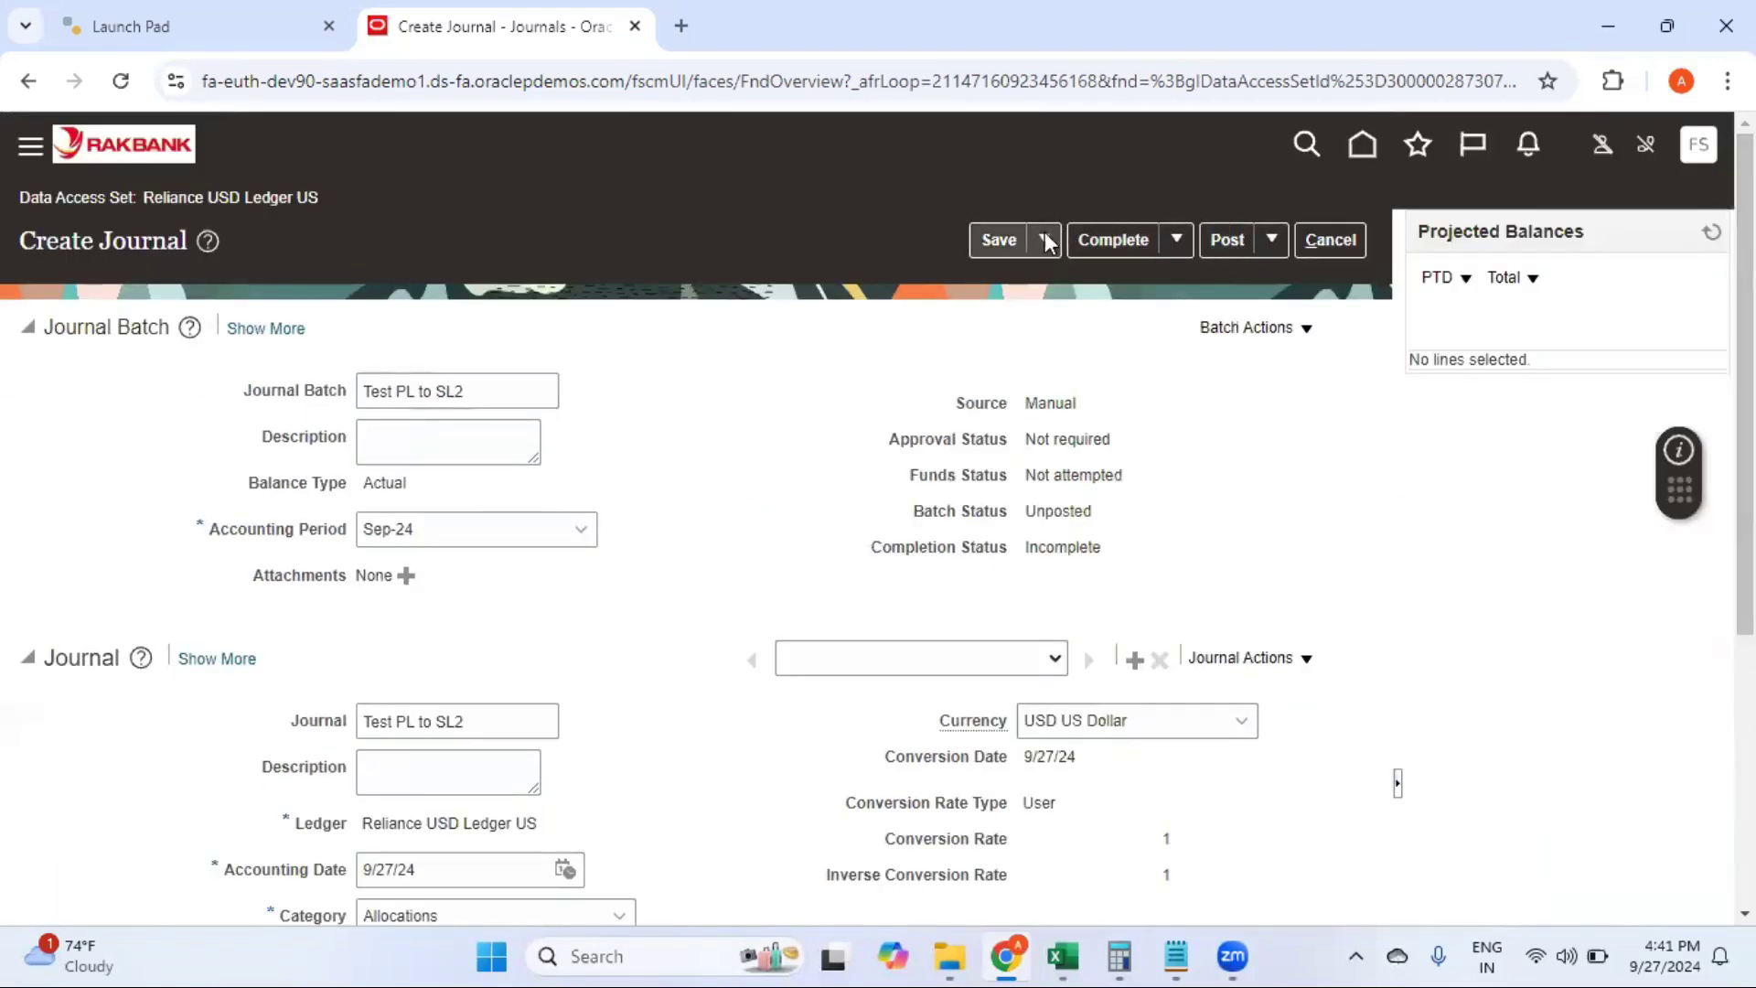
left_click(1003, 239)
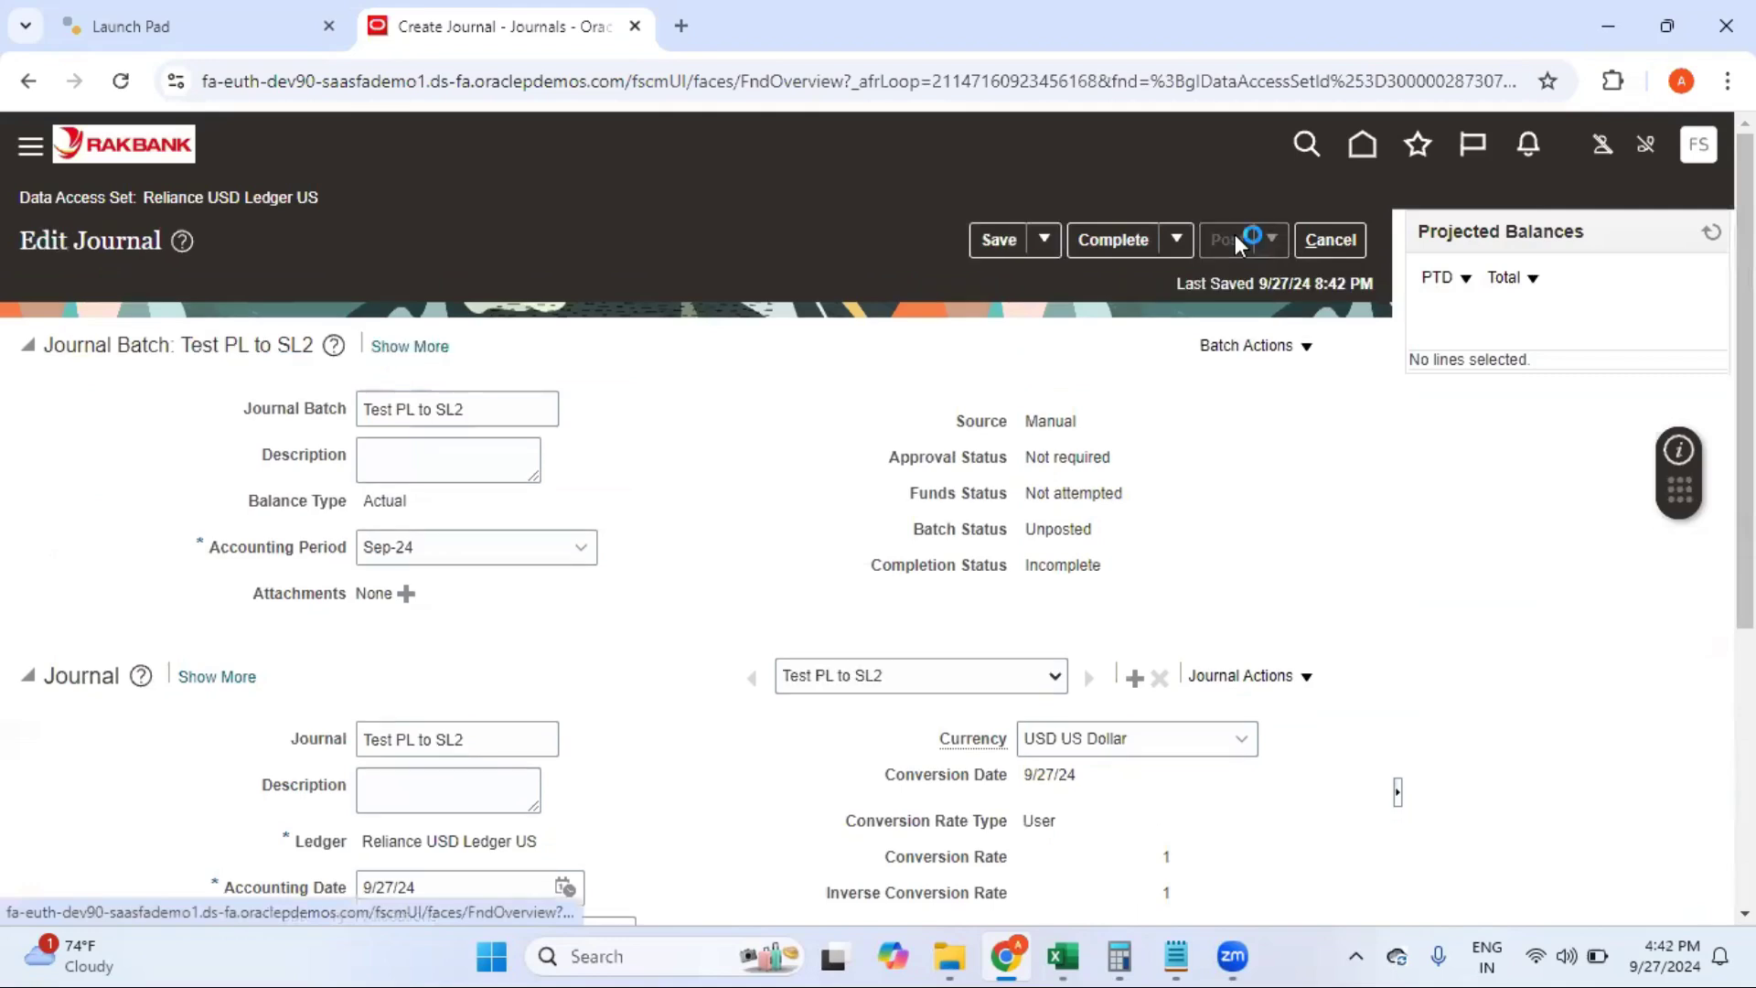
left_click(1235, 237)
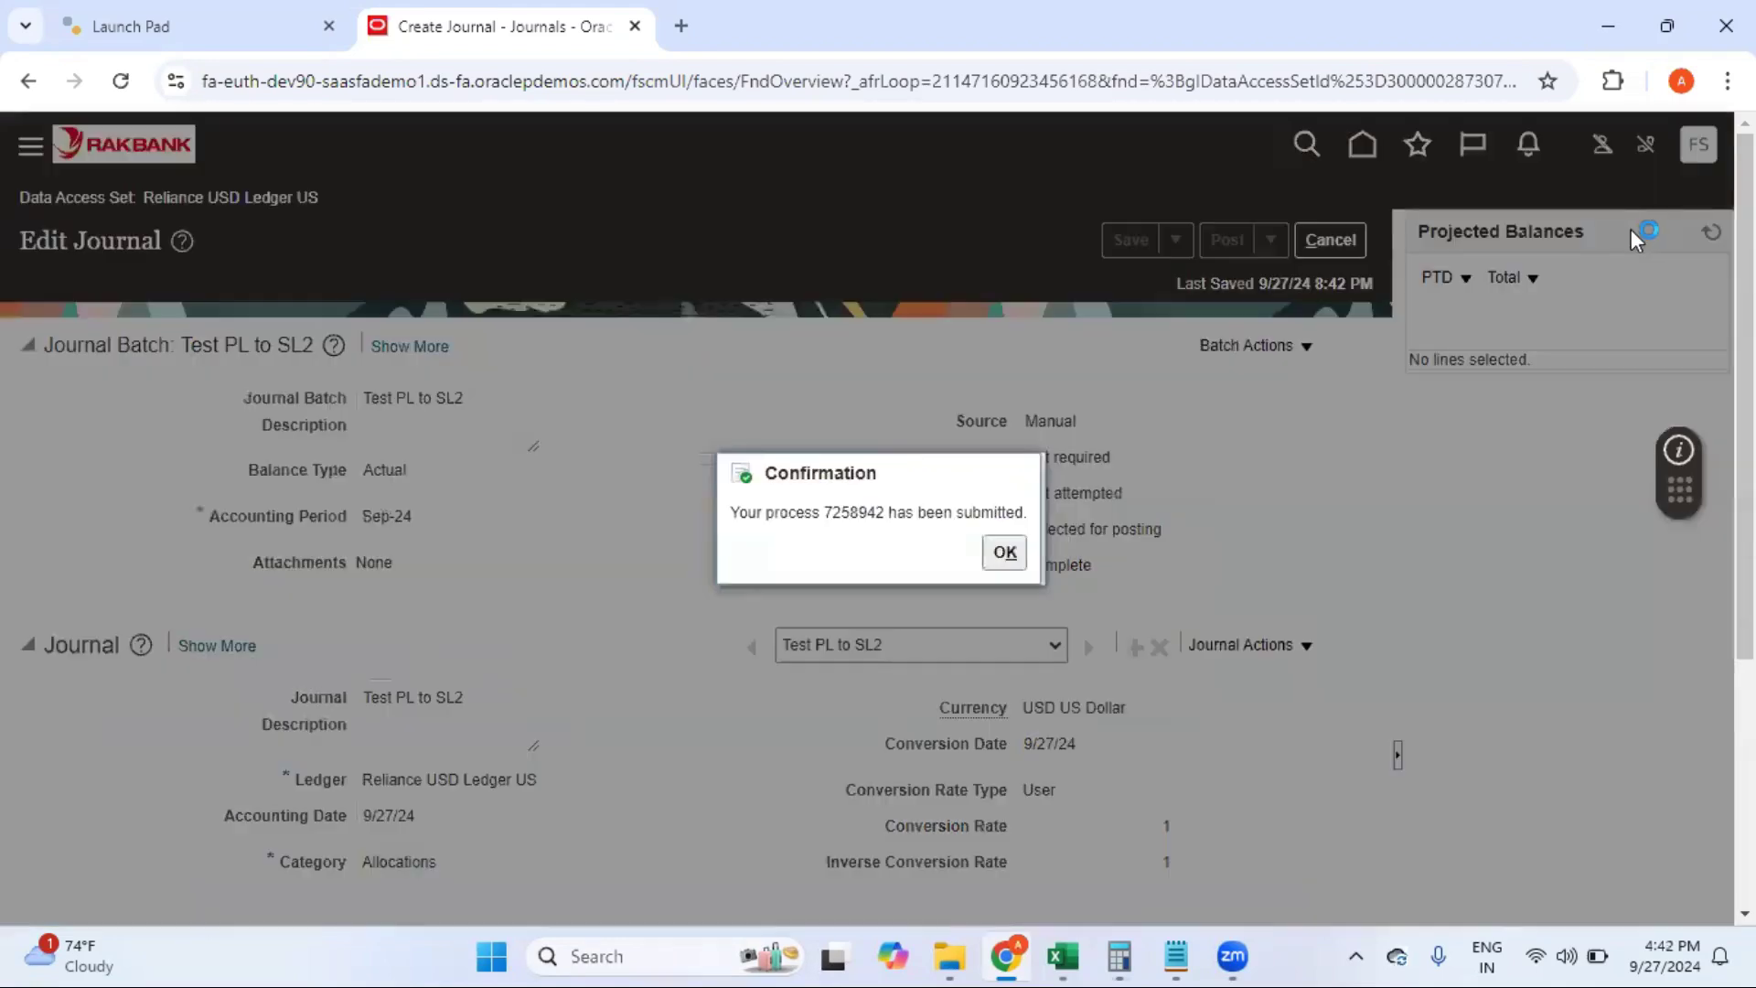
left_click(1004, 552)
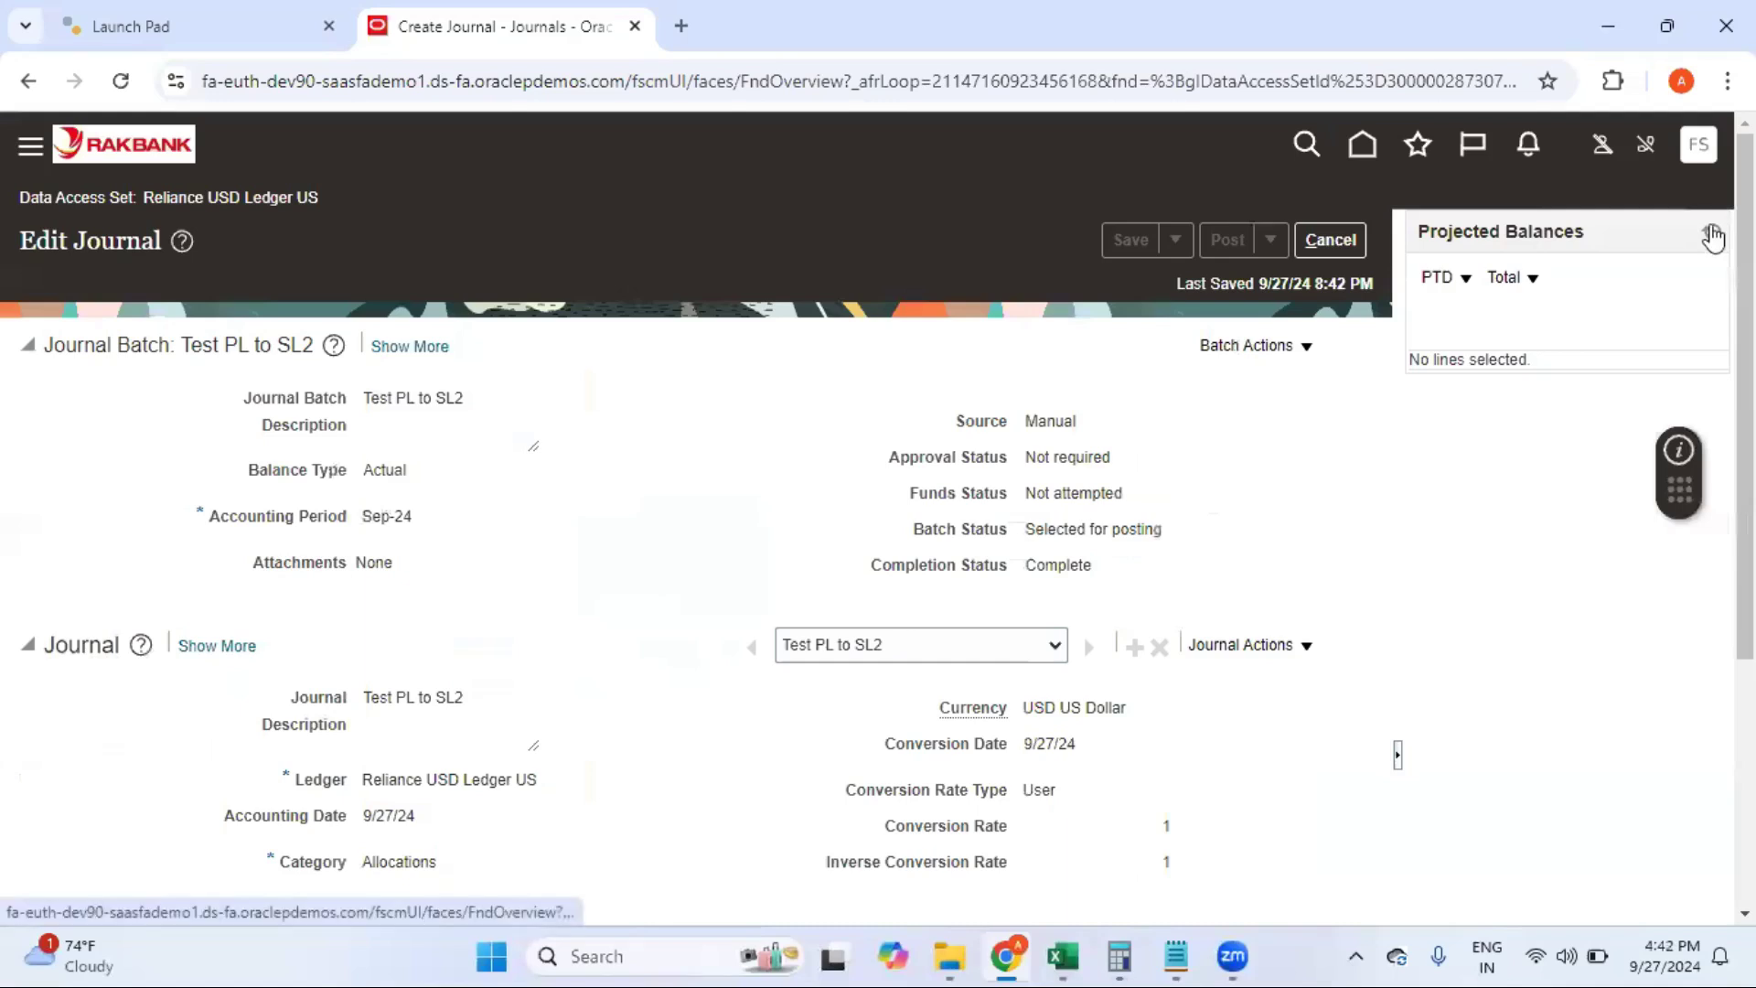
left_click(1708, 225)
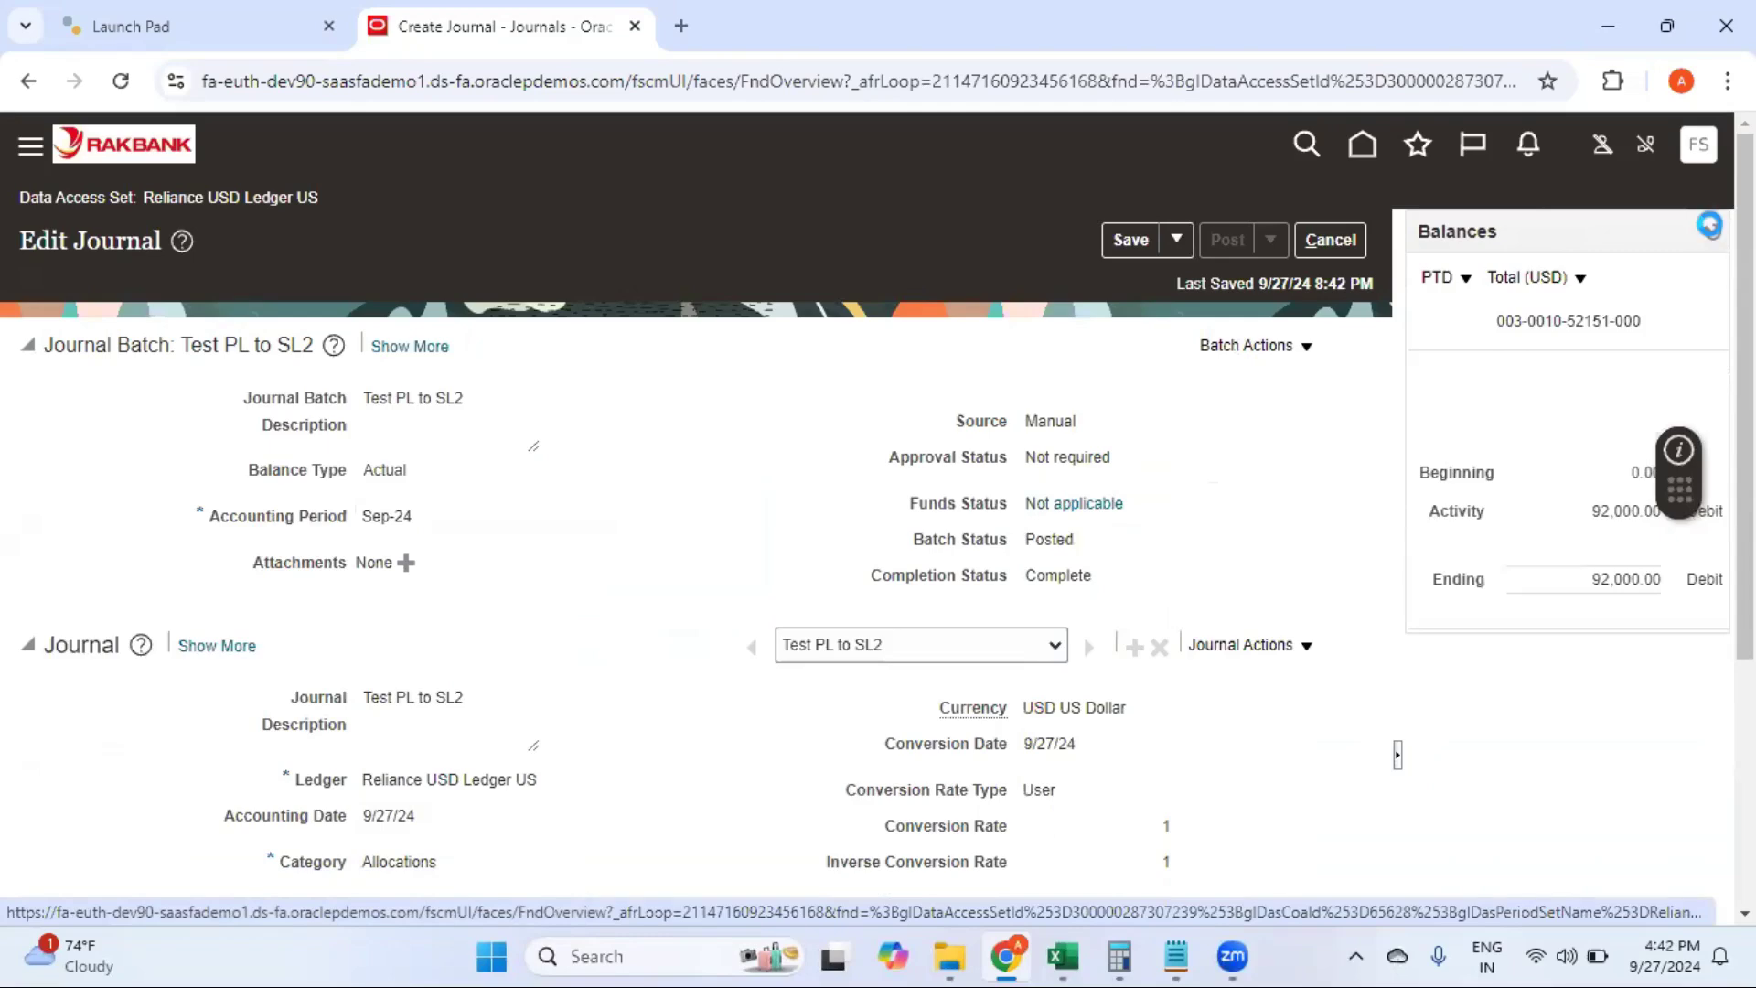
left_click(1329, 241)
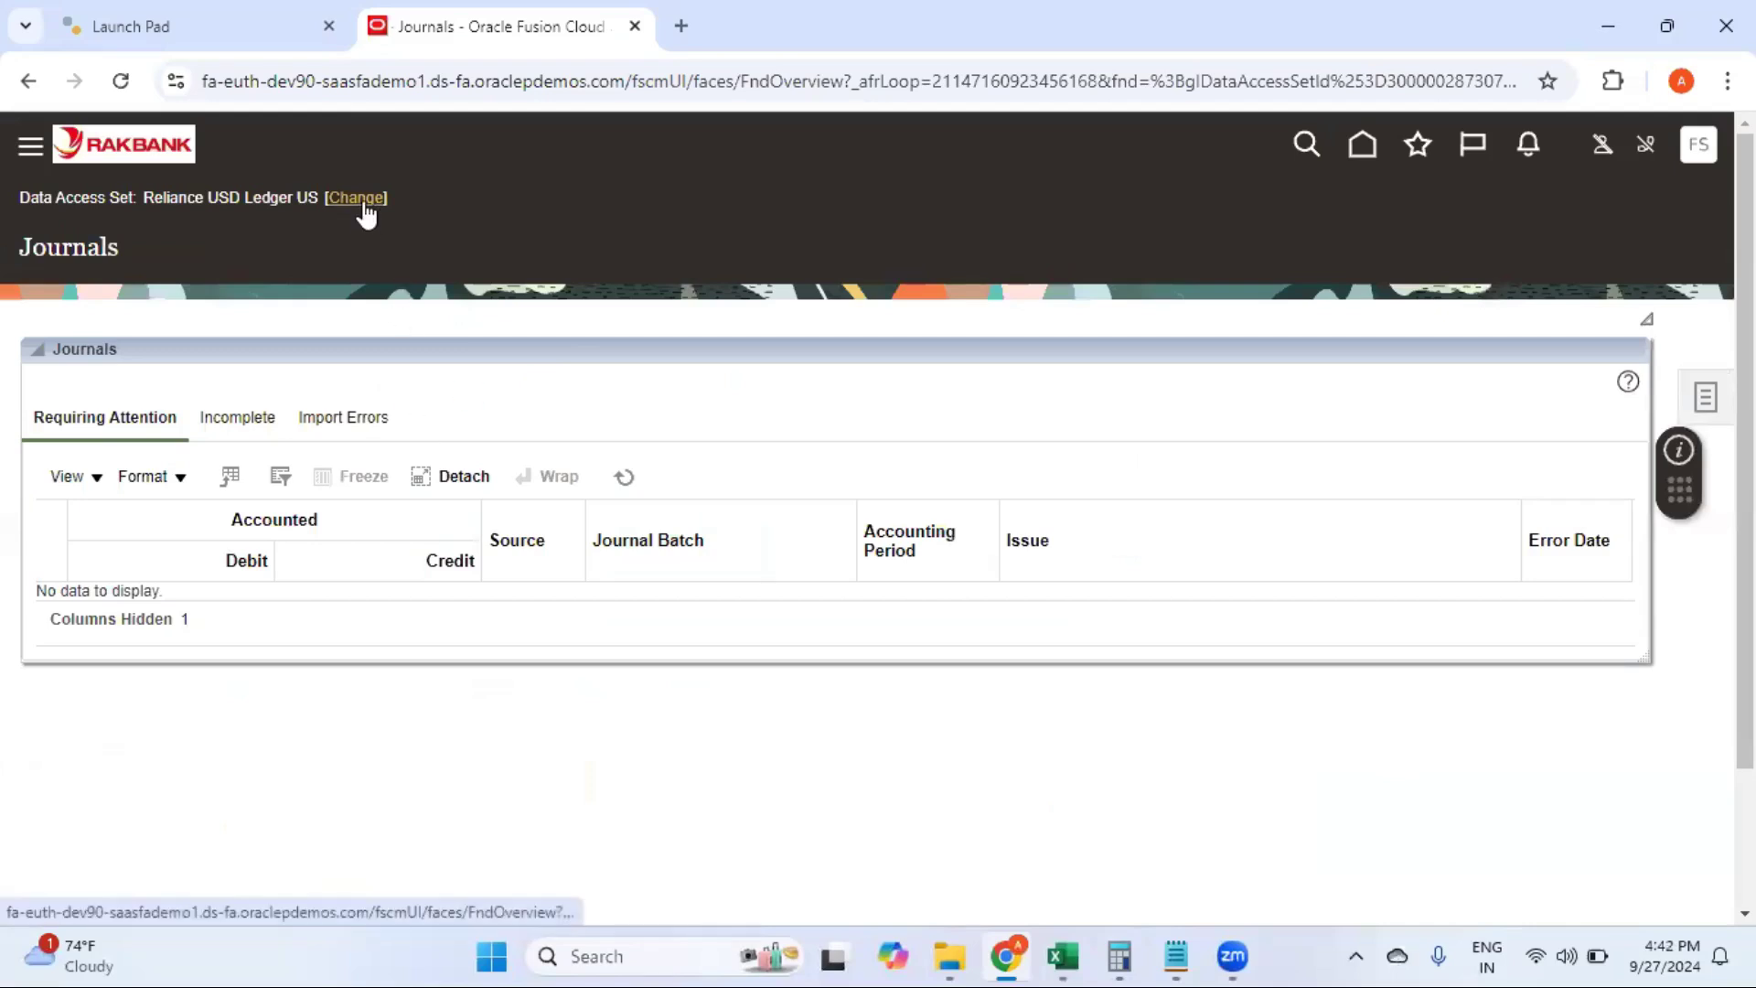
Step: Change the data access set to Rel INR Subledgr Lvl Secondary
left_click(364, 206)
left_click(983, 509)
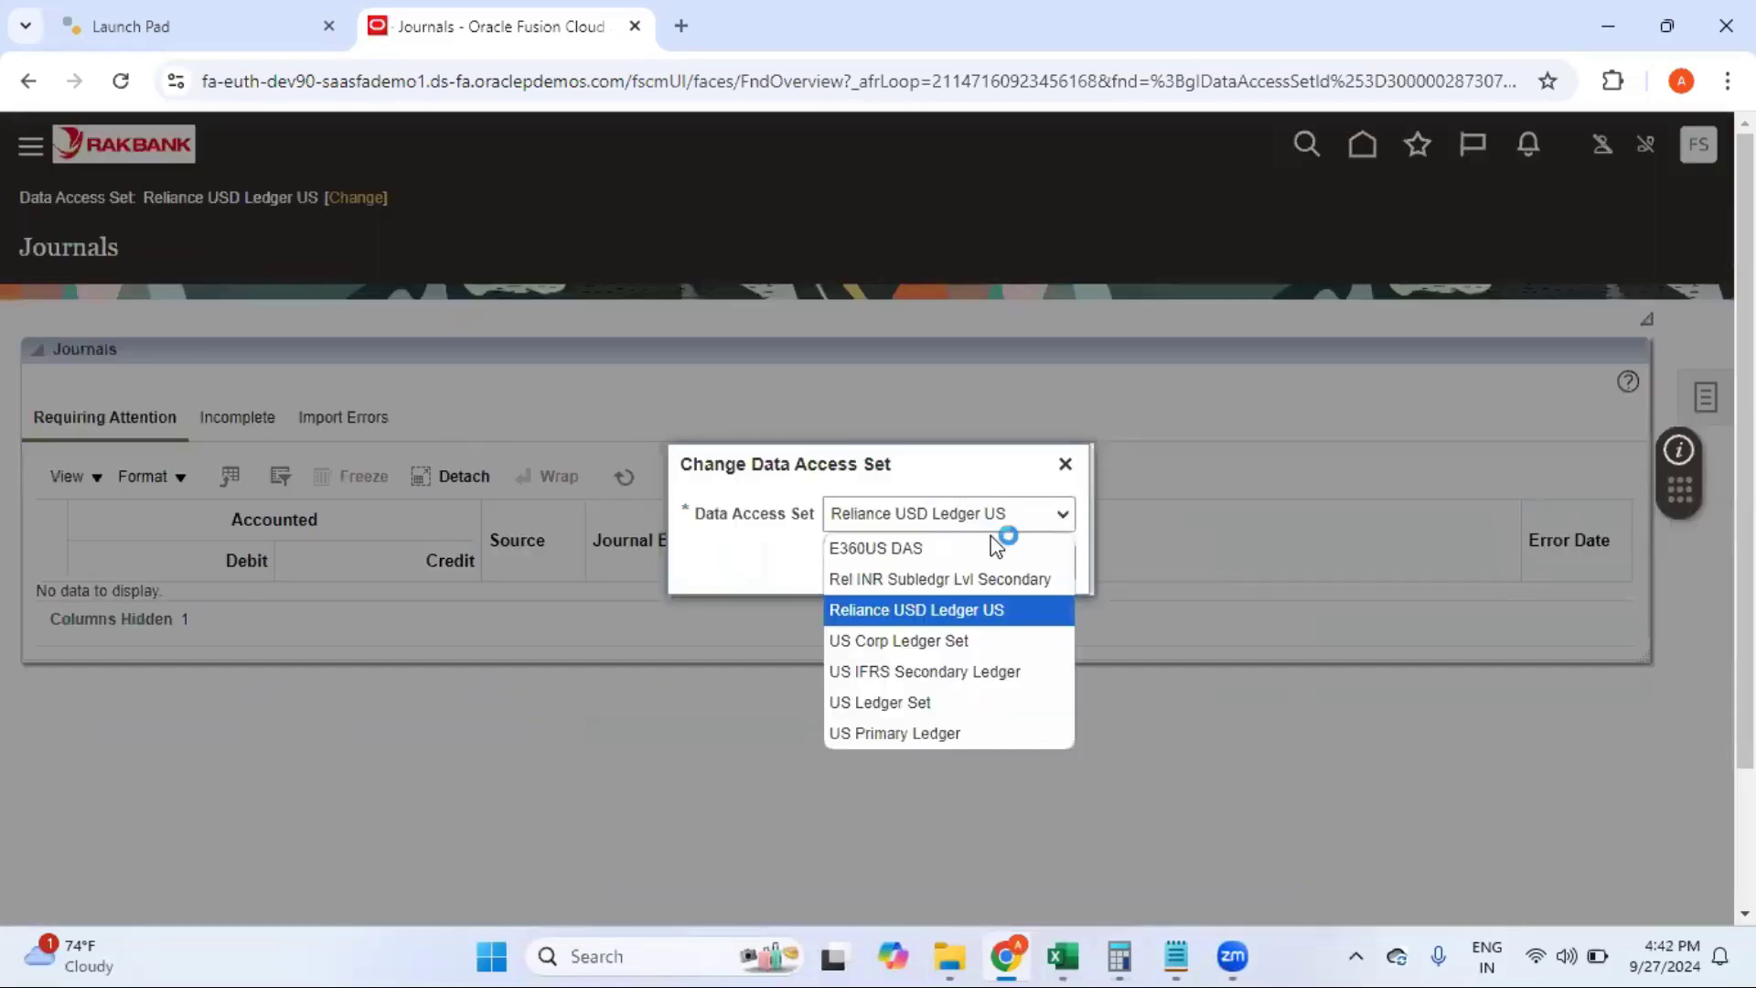
left_click(997, 575)
left_click(978, 565)
left_click(978, 563)
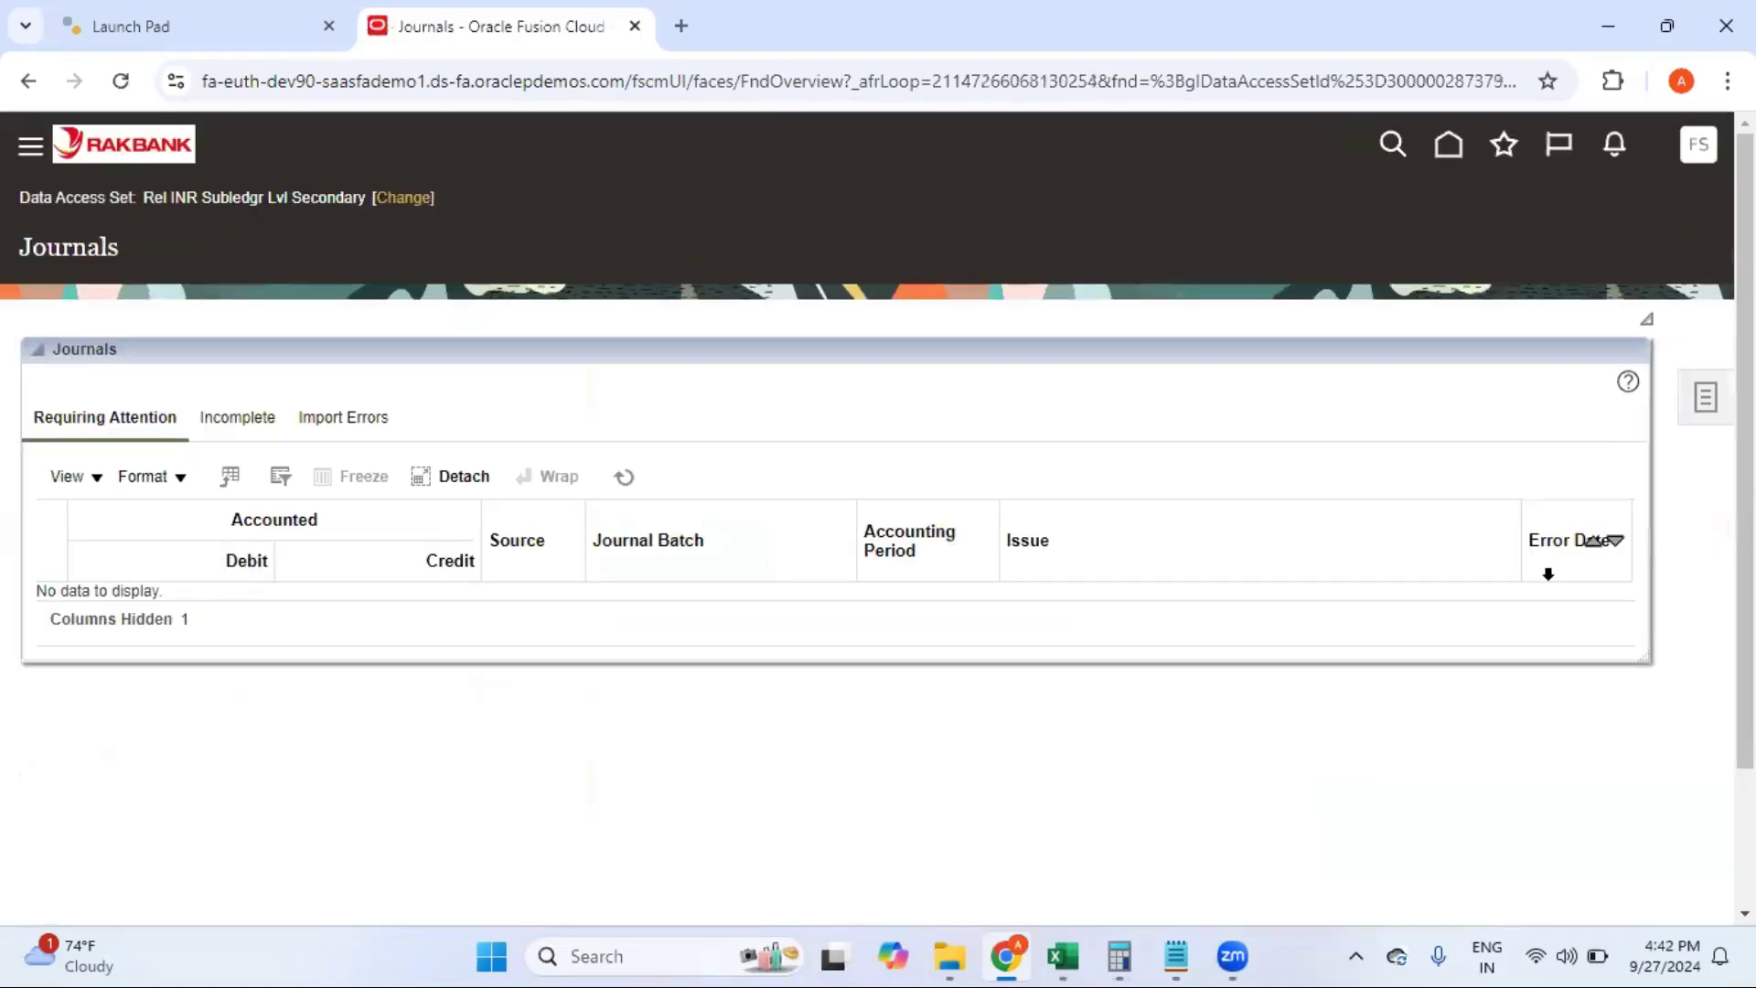
Step: Check the secondary ledger's journals in Manage Journals for Test PL to SL2 and close the list
left_click(1706, 401)
left_click(1544, 231)
left_click(1322, 697)
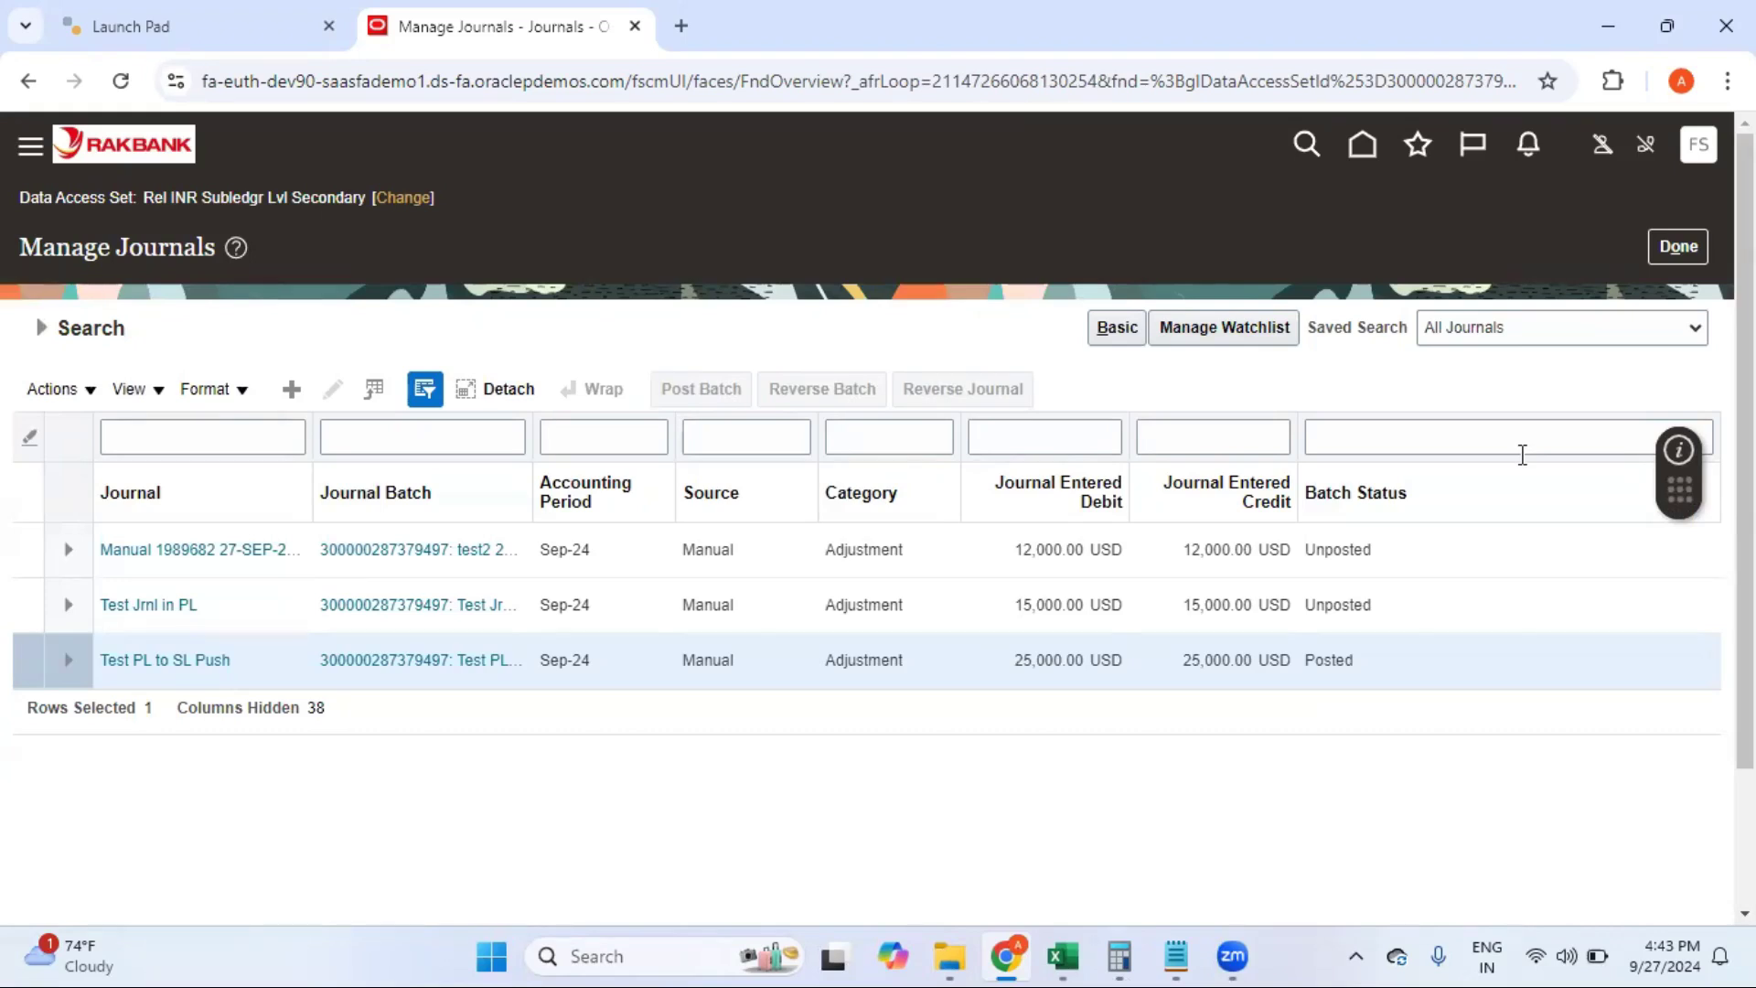
left_click(1682, 248)
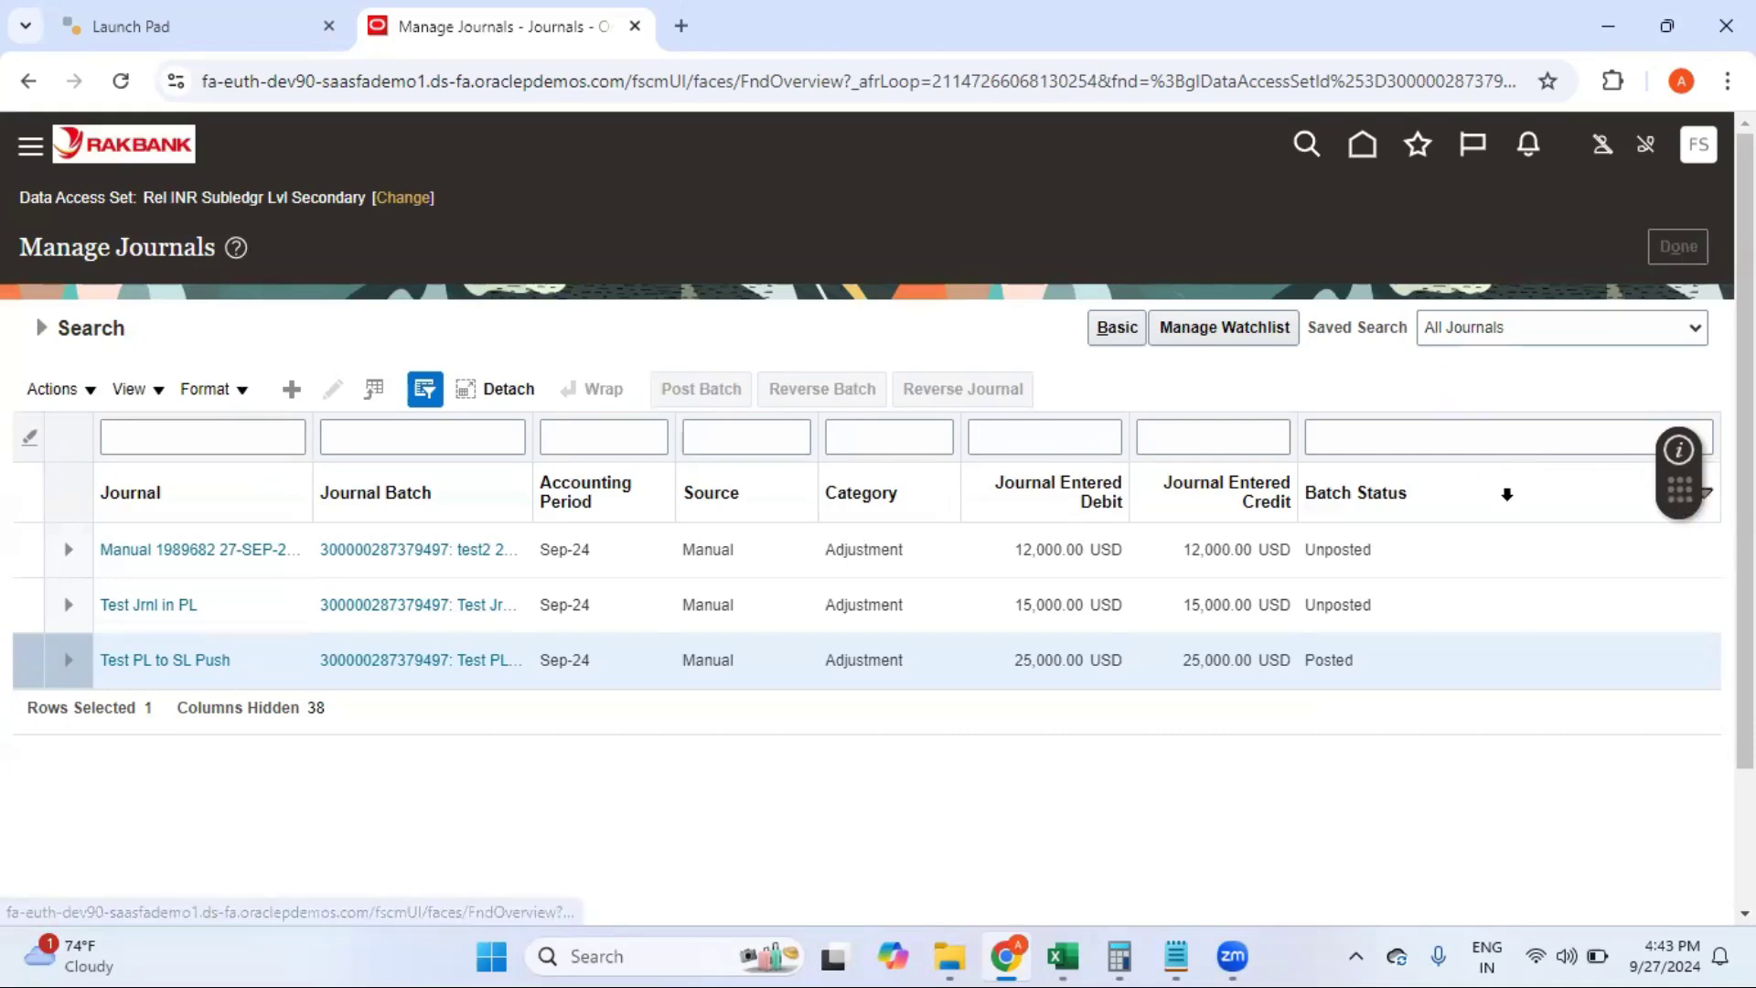
Step: Go to the Financials setup in Setup and Maintenance and show the General Ledger tasks
left_click(1369, 146)
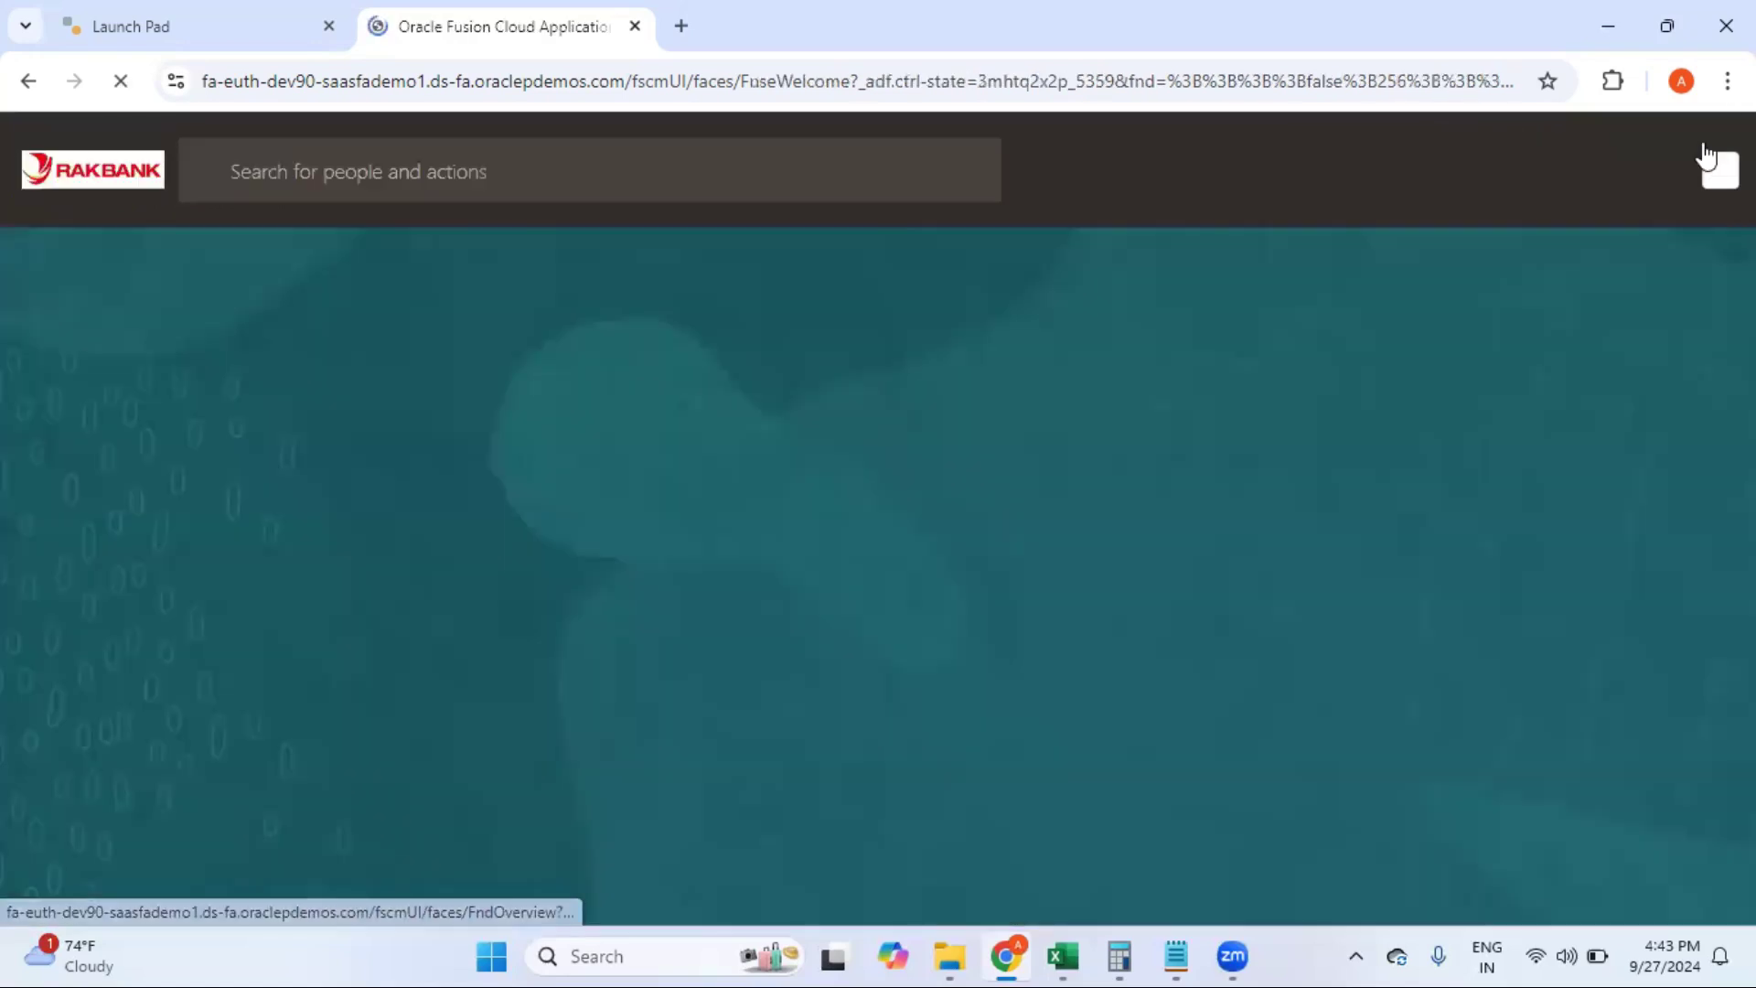
left_click(1698, 165)
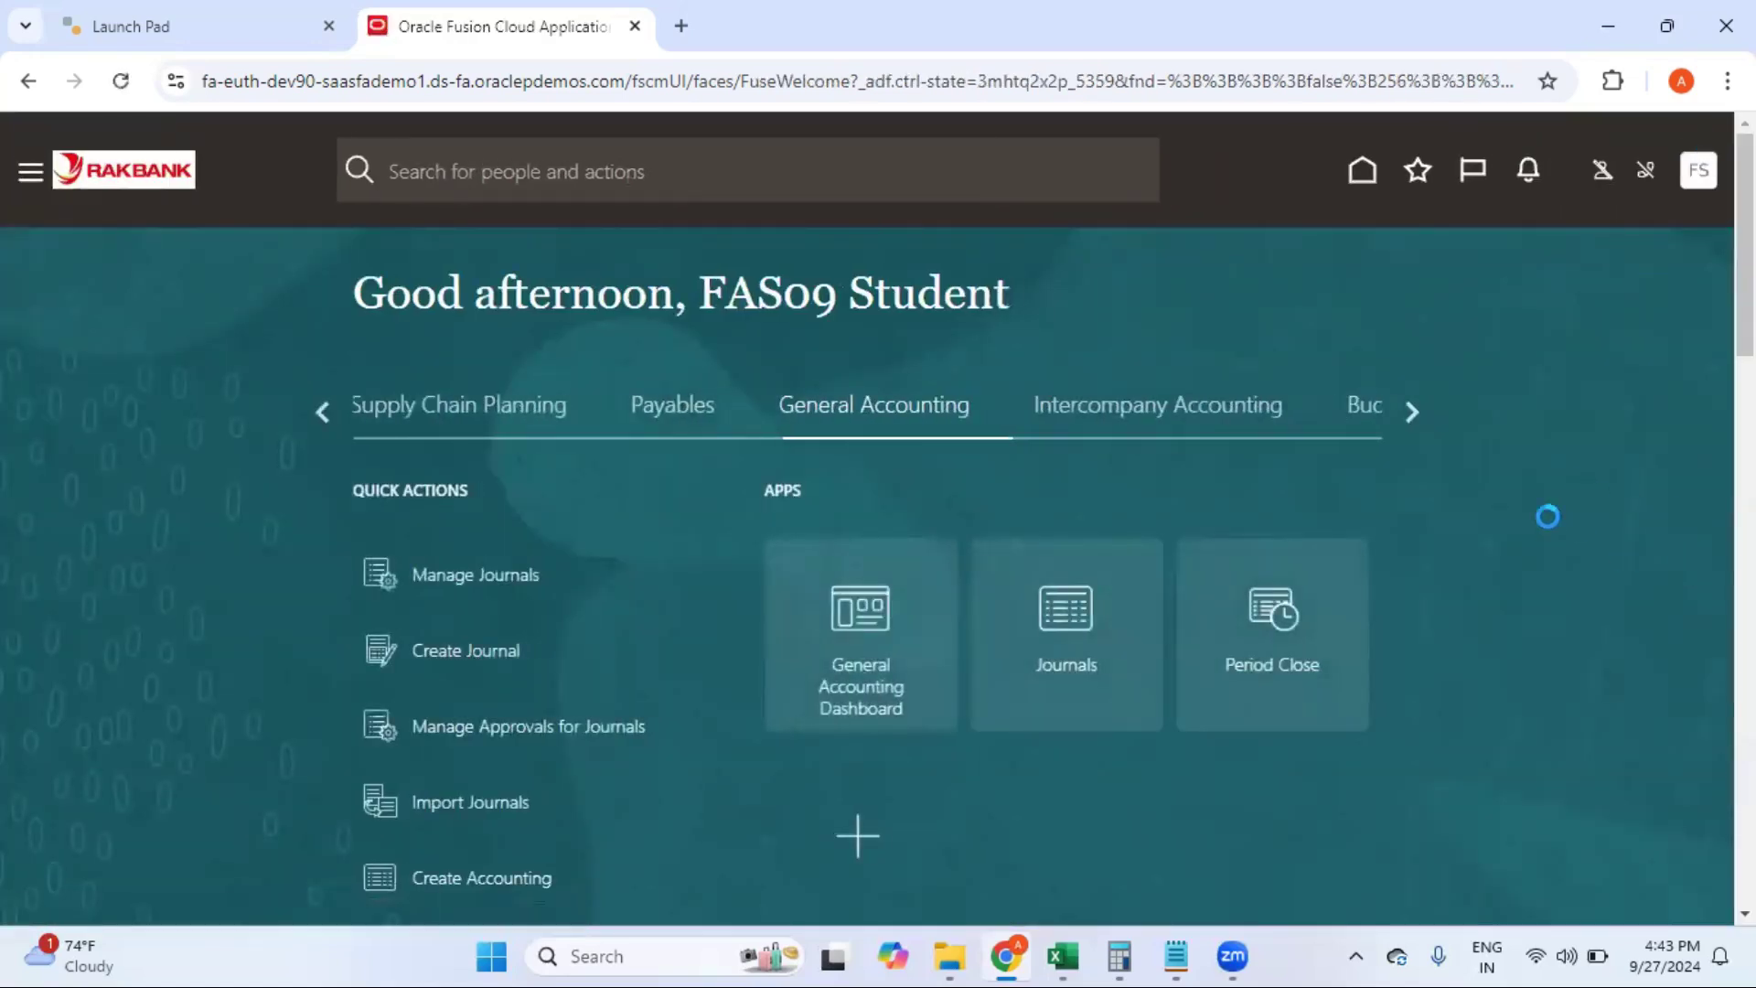
left_click(1335, 563)
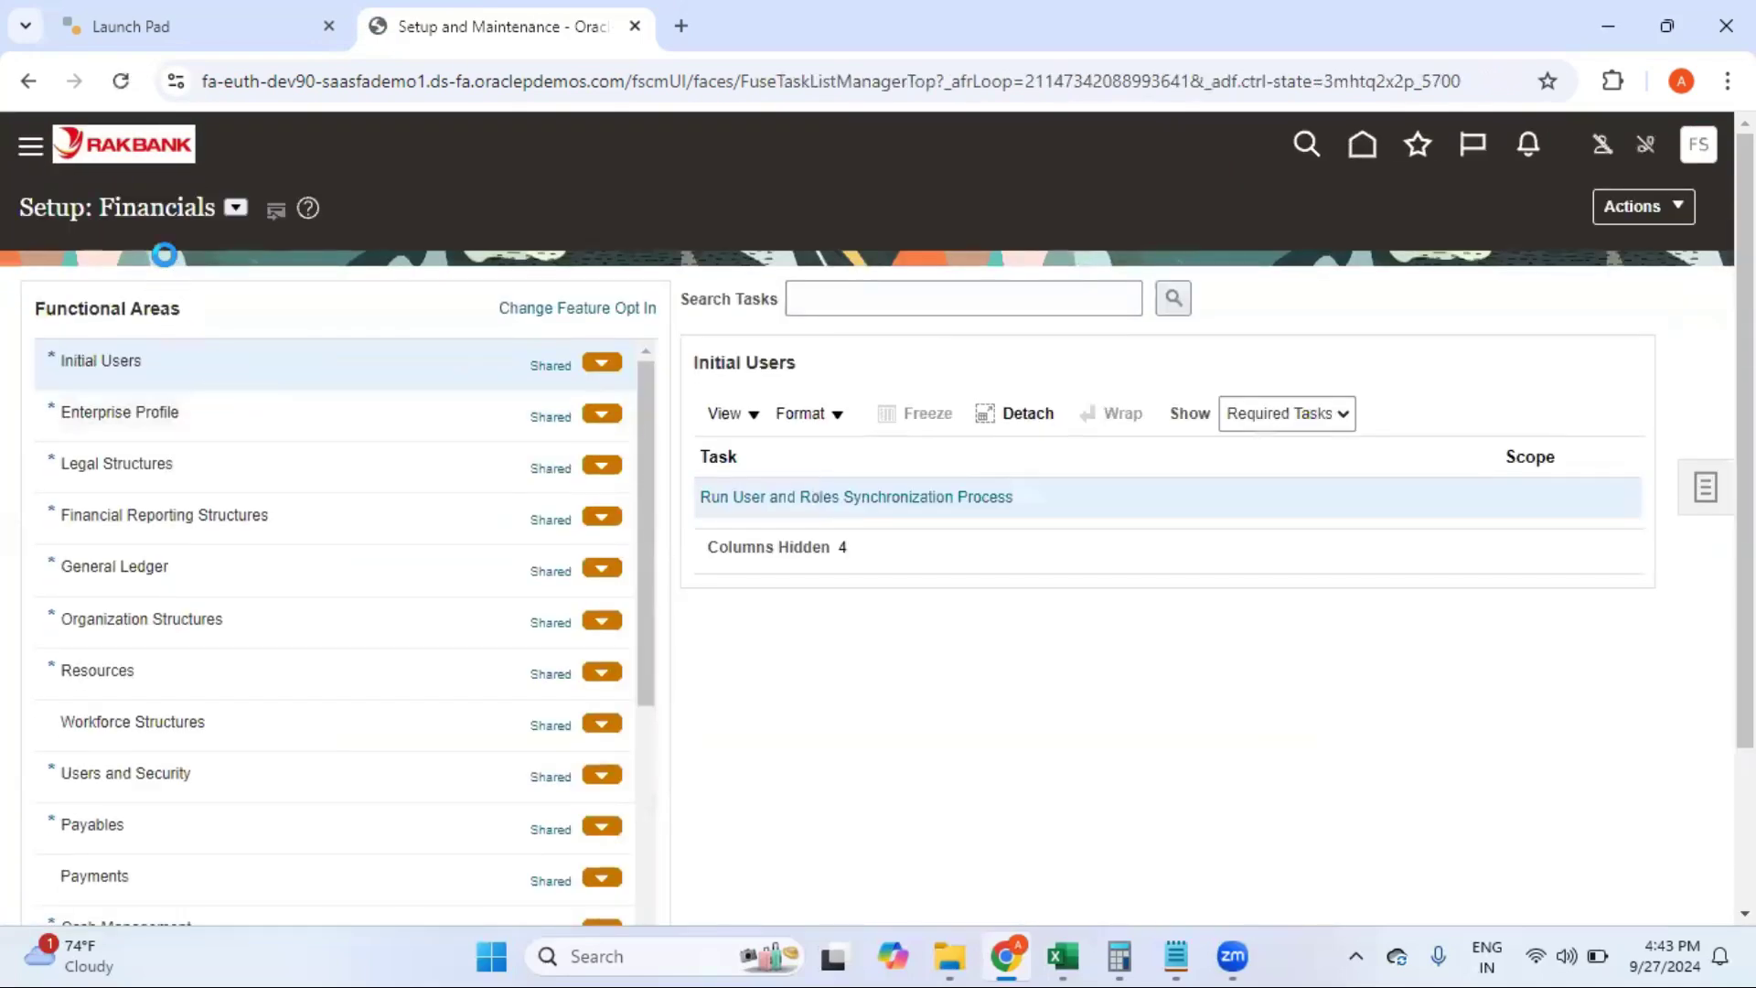
left_click(146, 569)
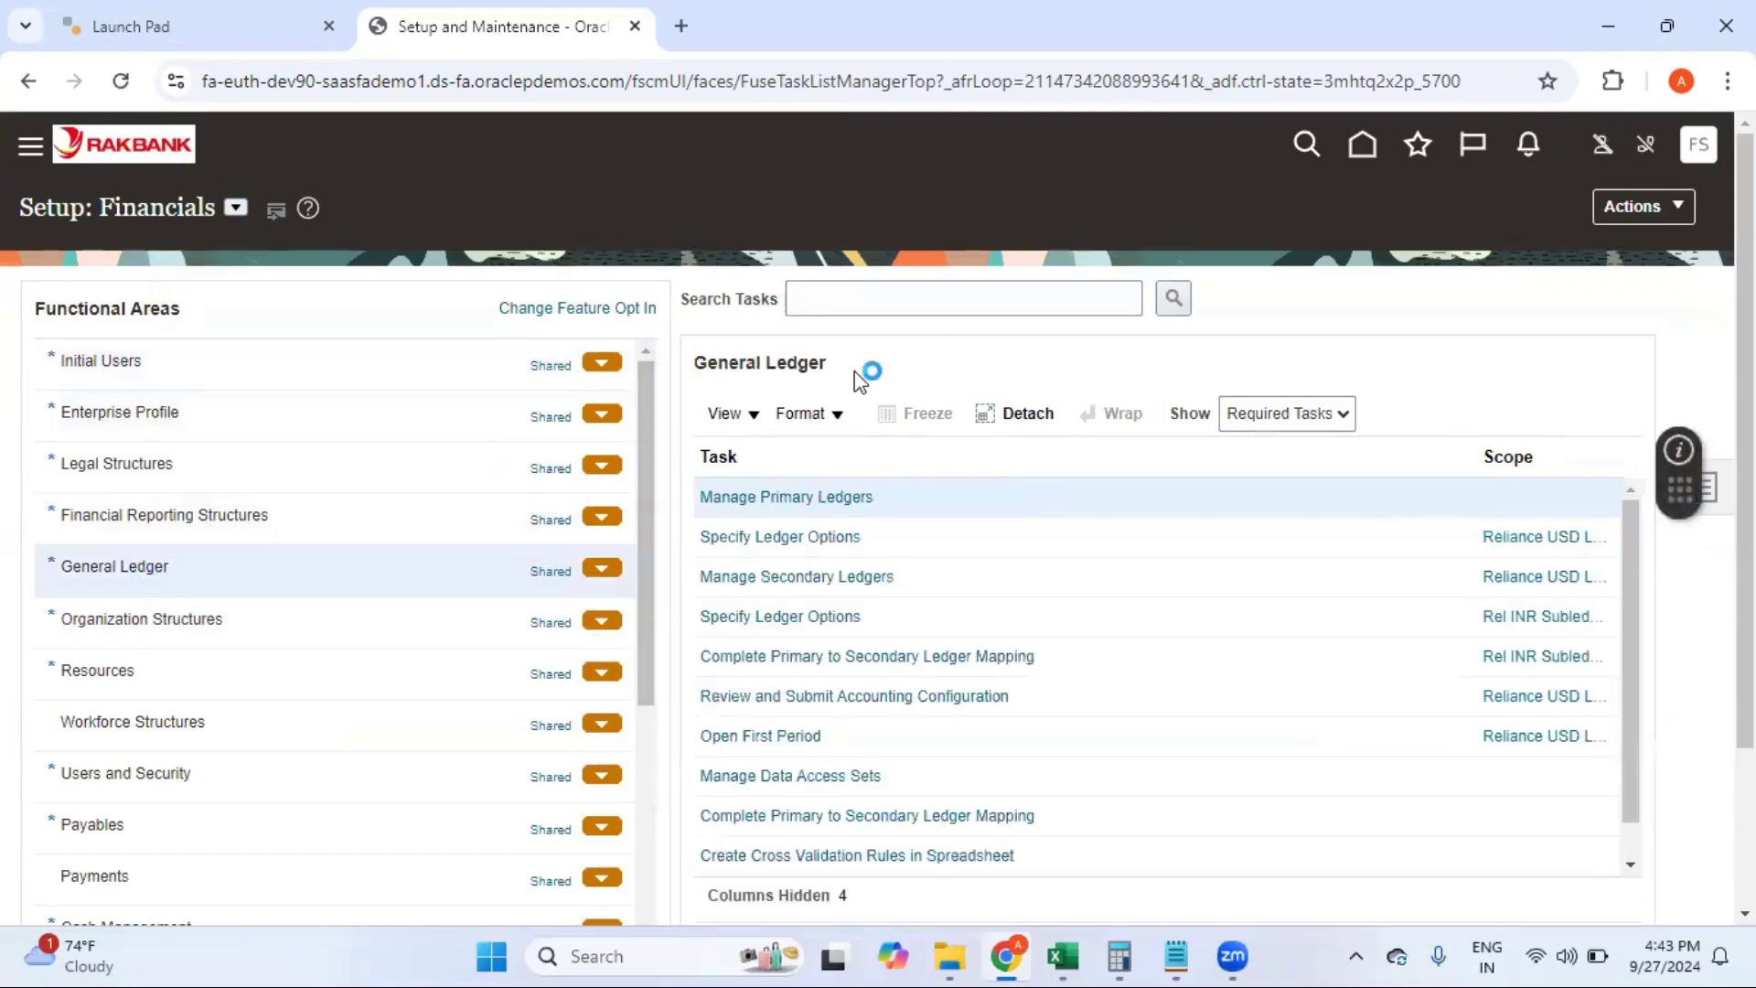
left_click(910, 305)
type("Ma")
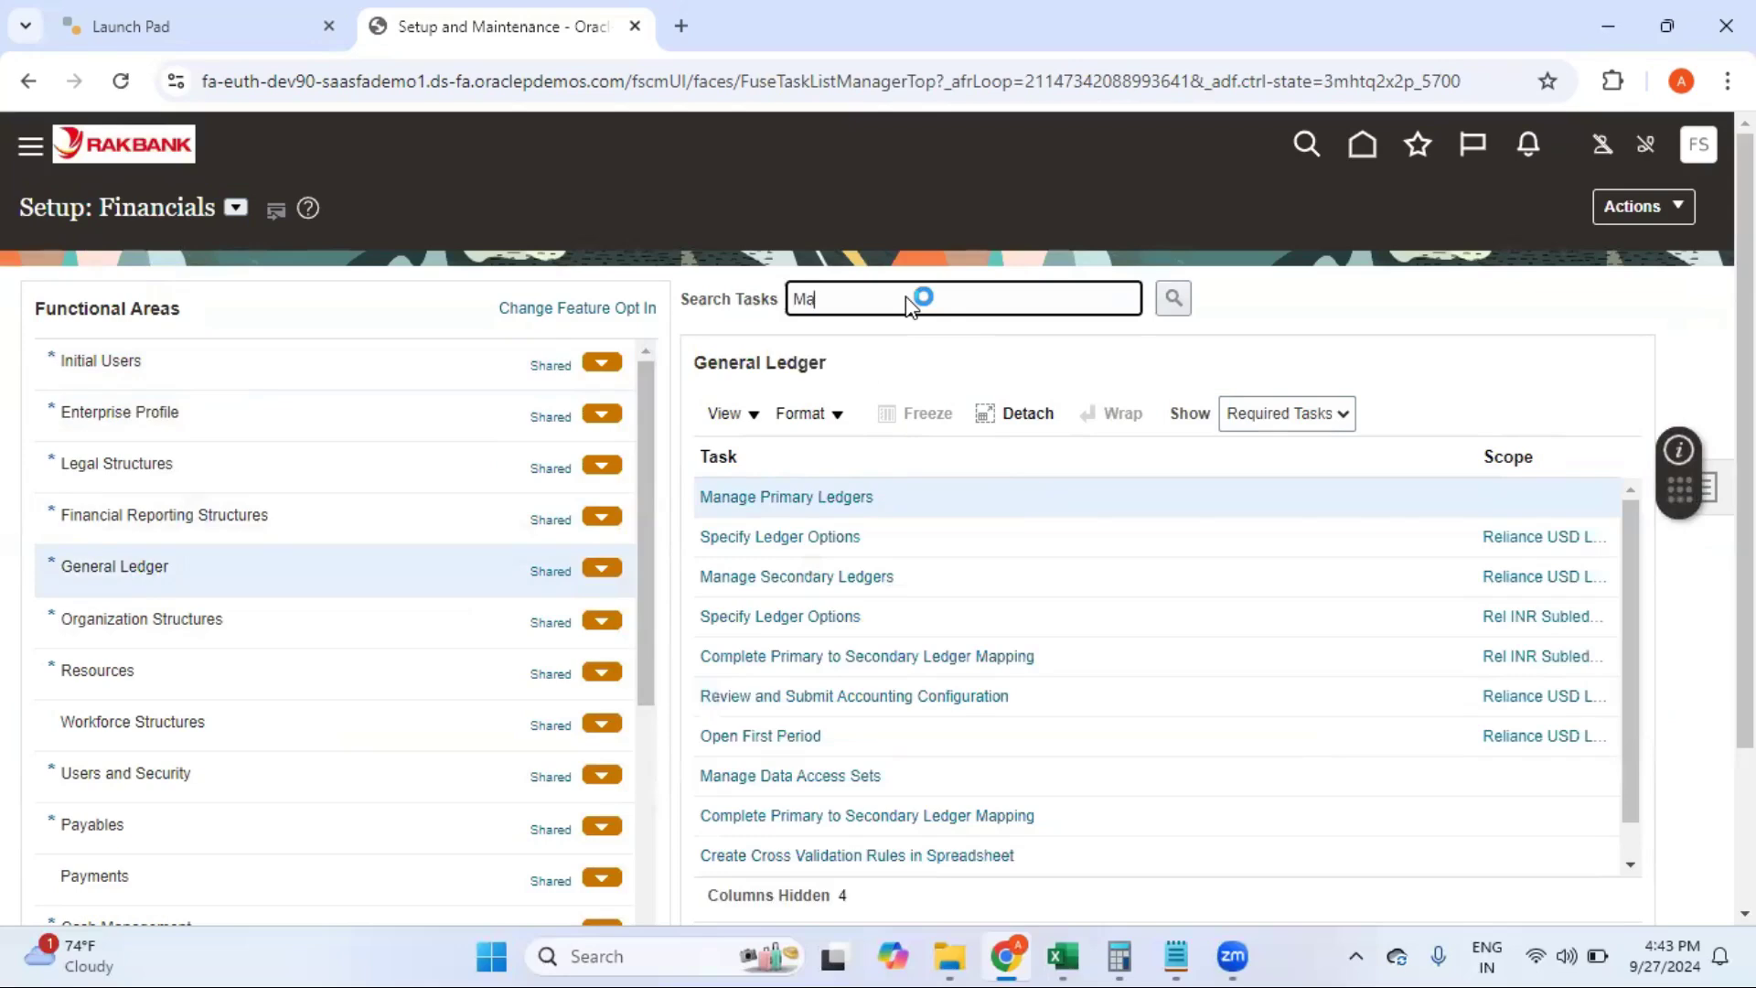
key("BackSpace")
key("BackSpace")
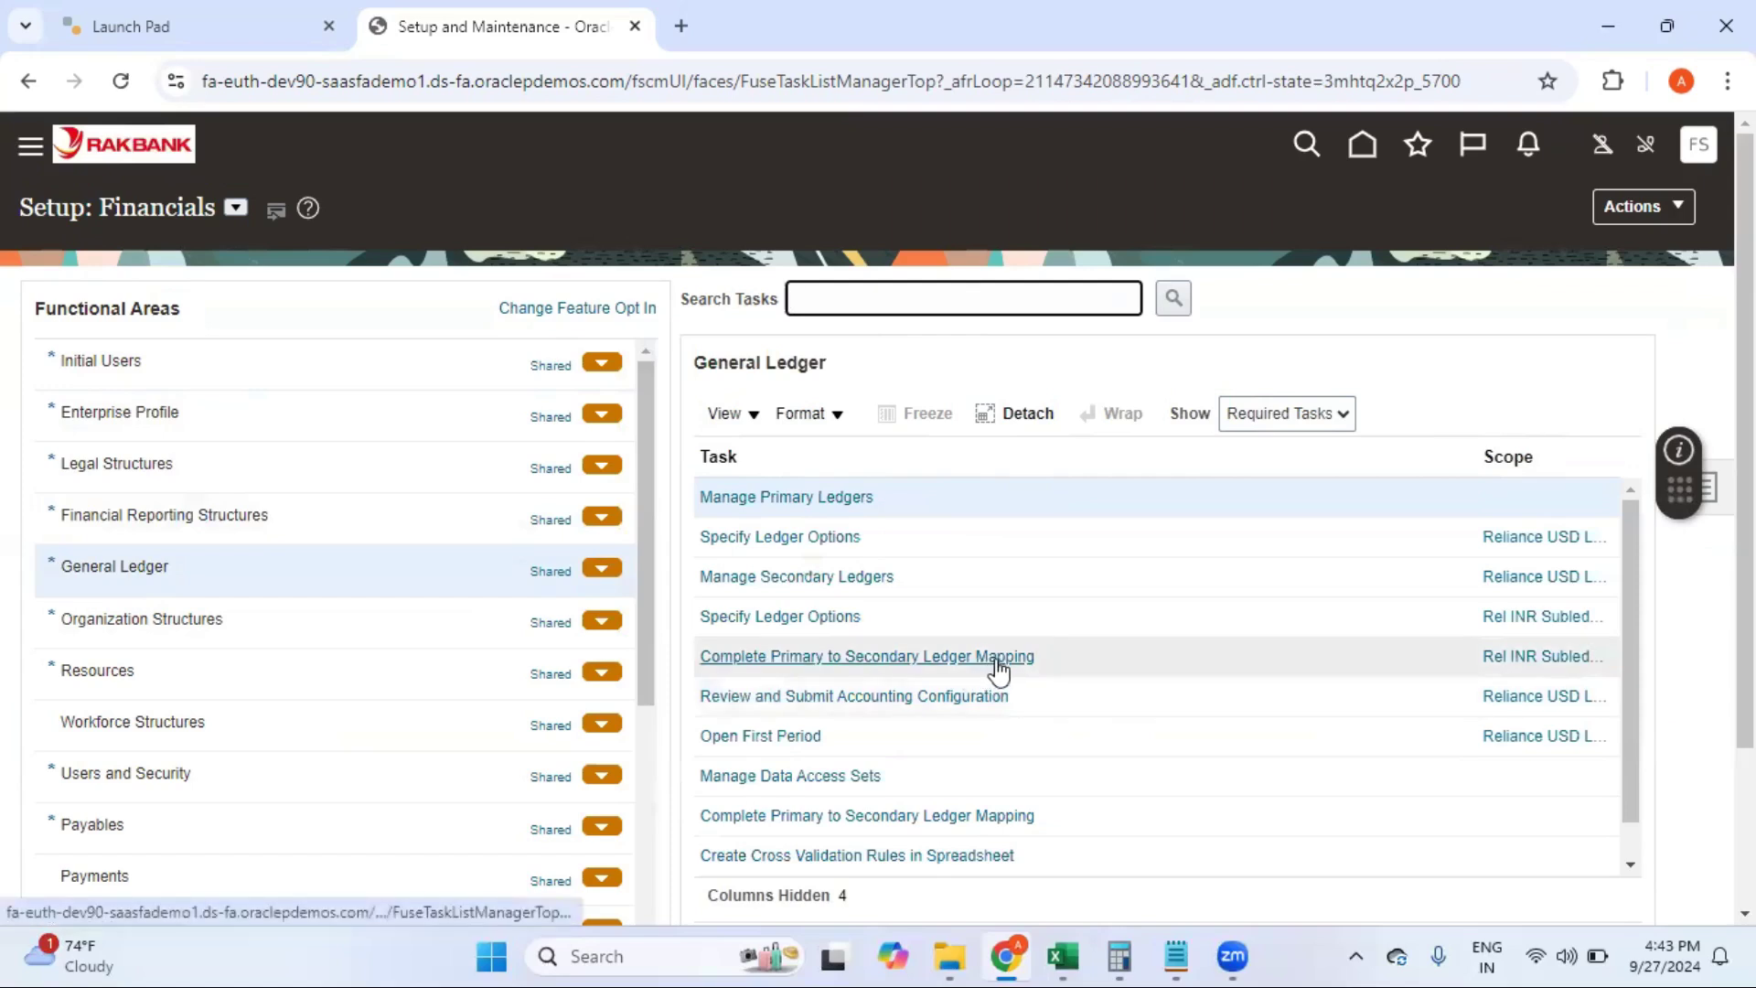
Step: Open the primary to secondary ledger mapping for Rel INR Subledgr Lvl Secondary and examine the transfer rule for Manual journals in the Allocations category
left_click(997, 667)
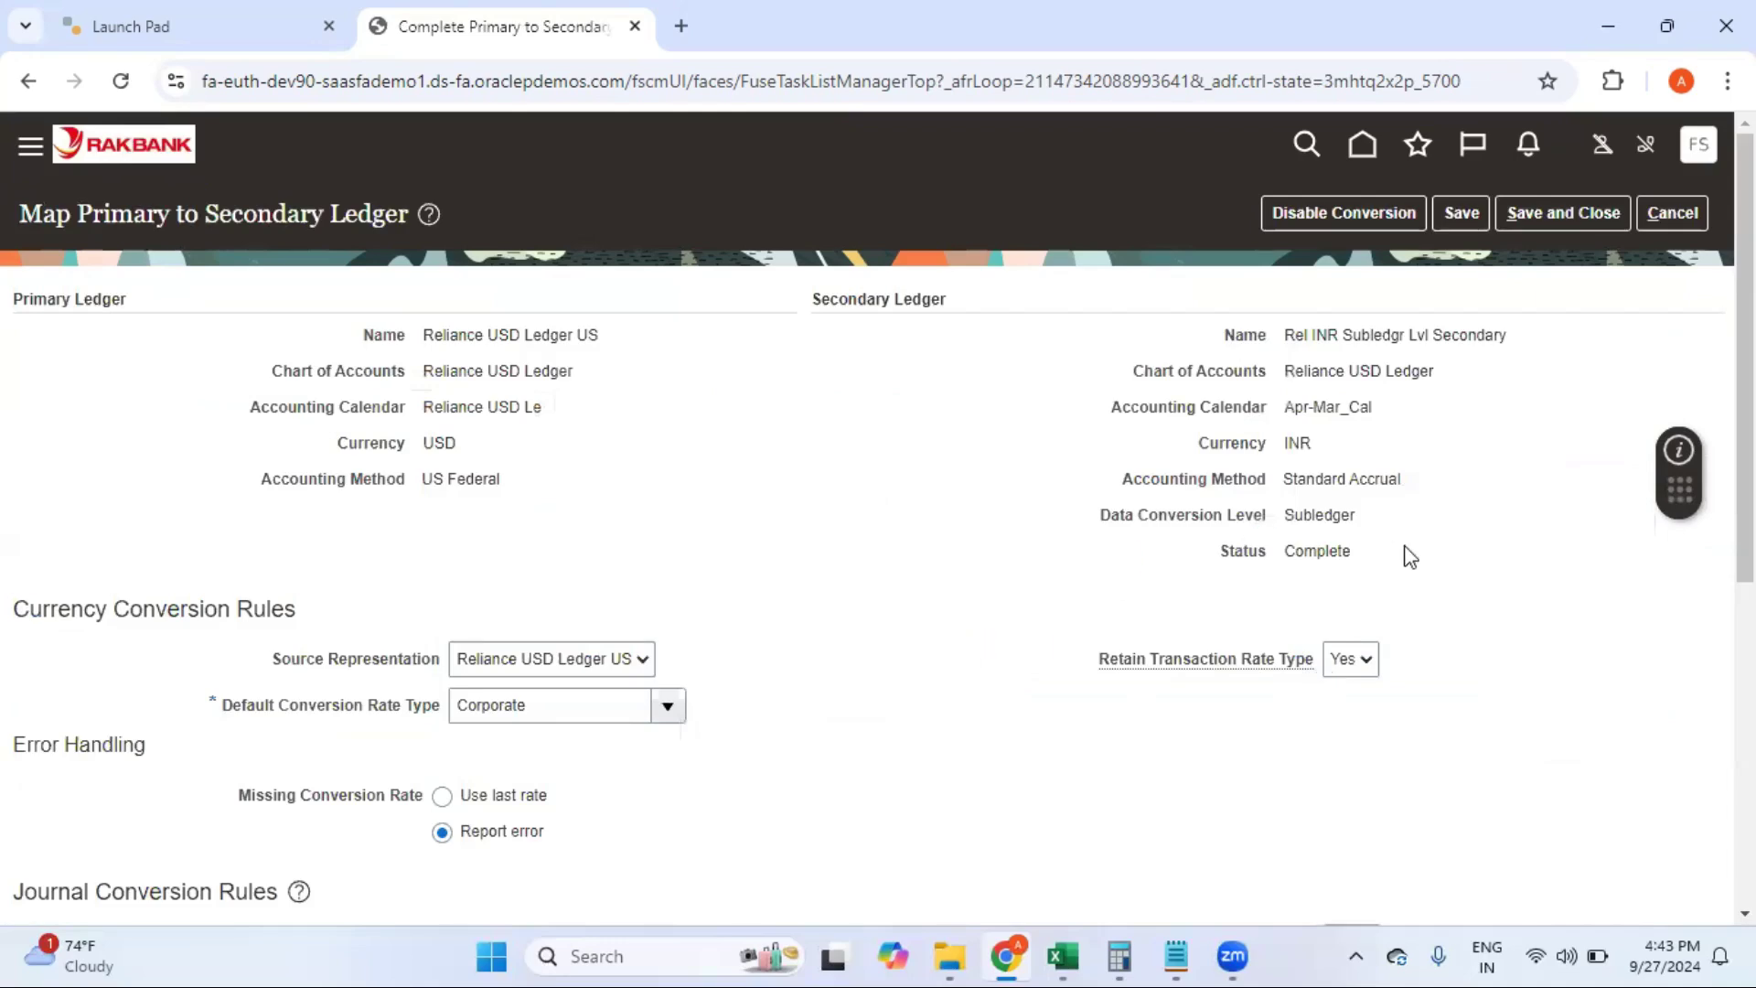
scroll(878, 518, "down", 5)
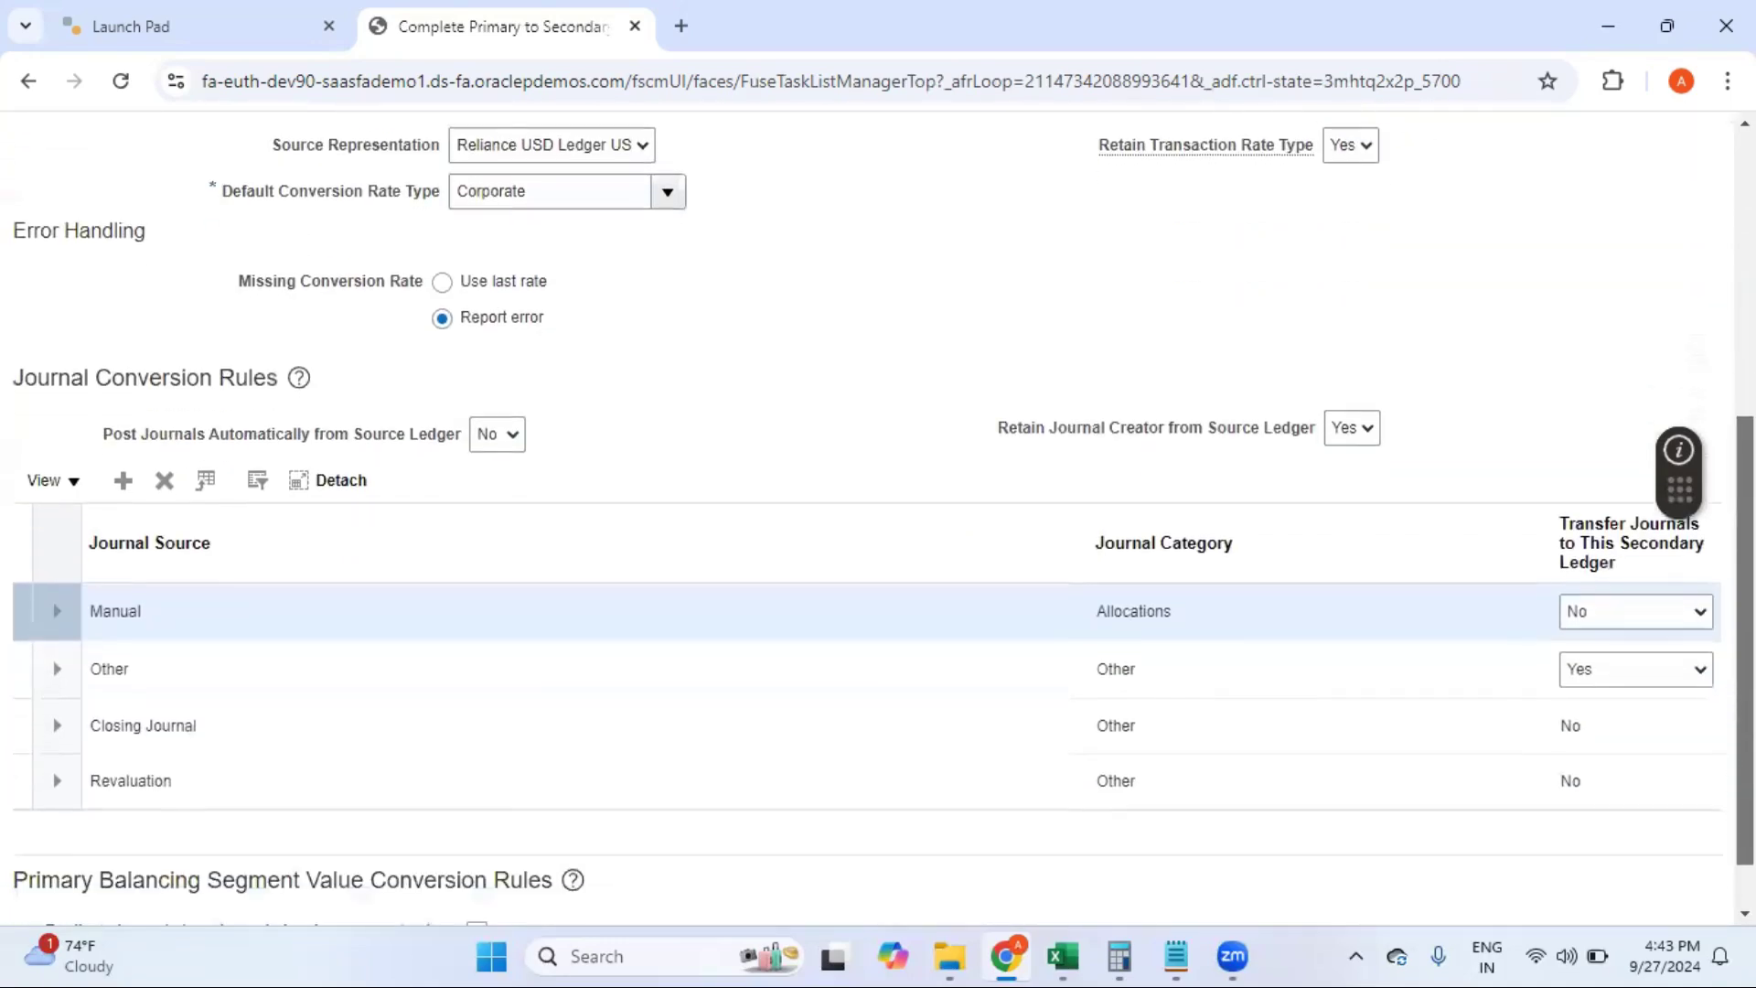
scroll(610, 702, "up", 2)
scroll(610, 702, "down", 2)
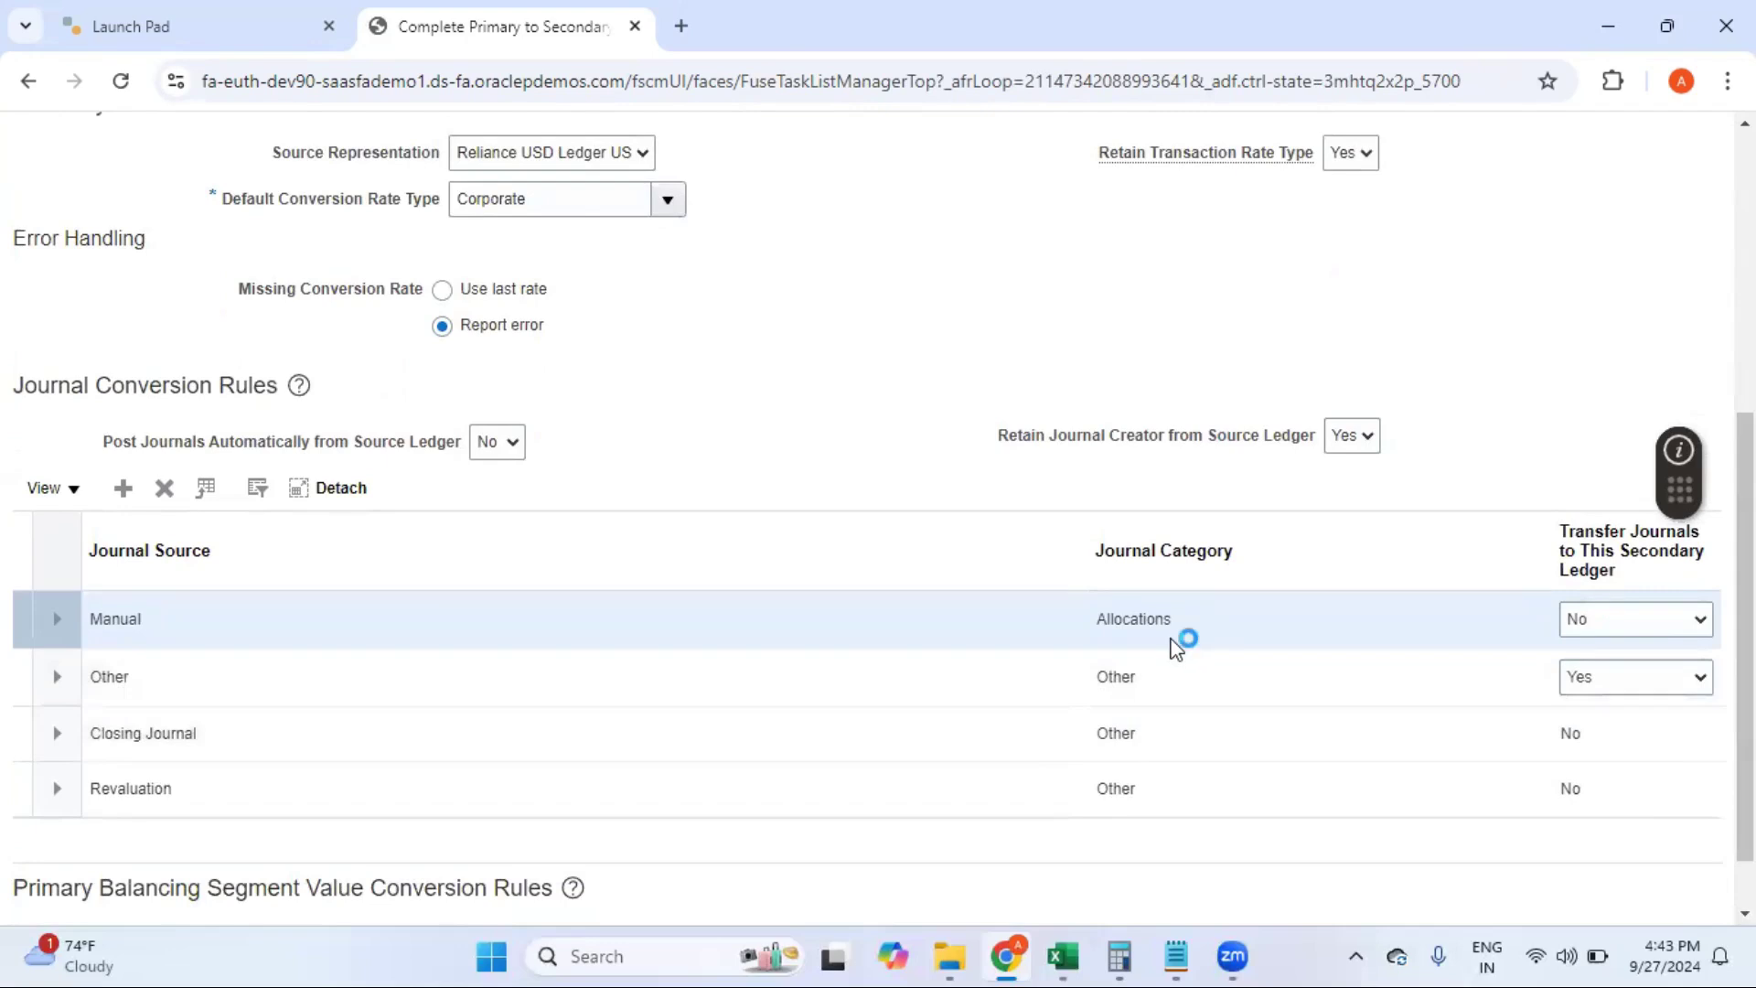
left_click(1557, 613)
left_click(1444, 631)
left_click(1449, 640)
left_click(1449, 640)
left_click(1449, 640)
left_click(1449, 640)
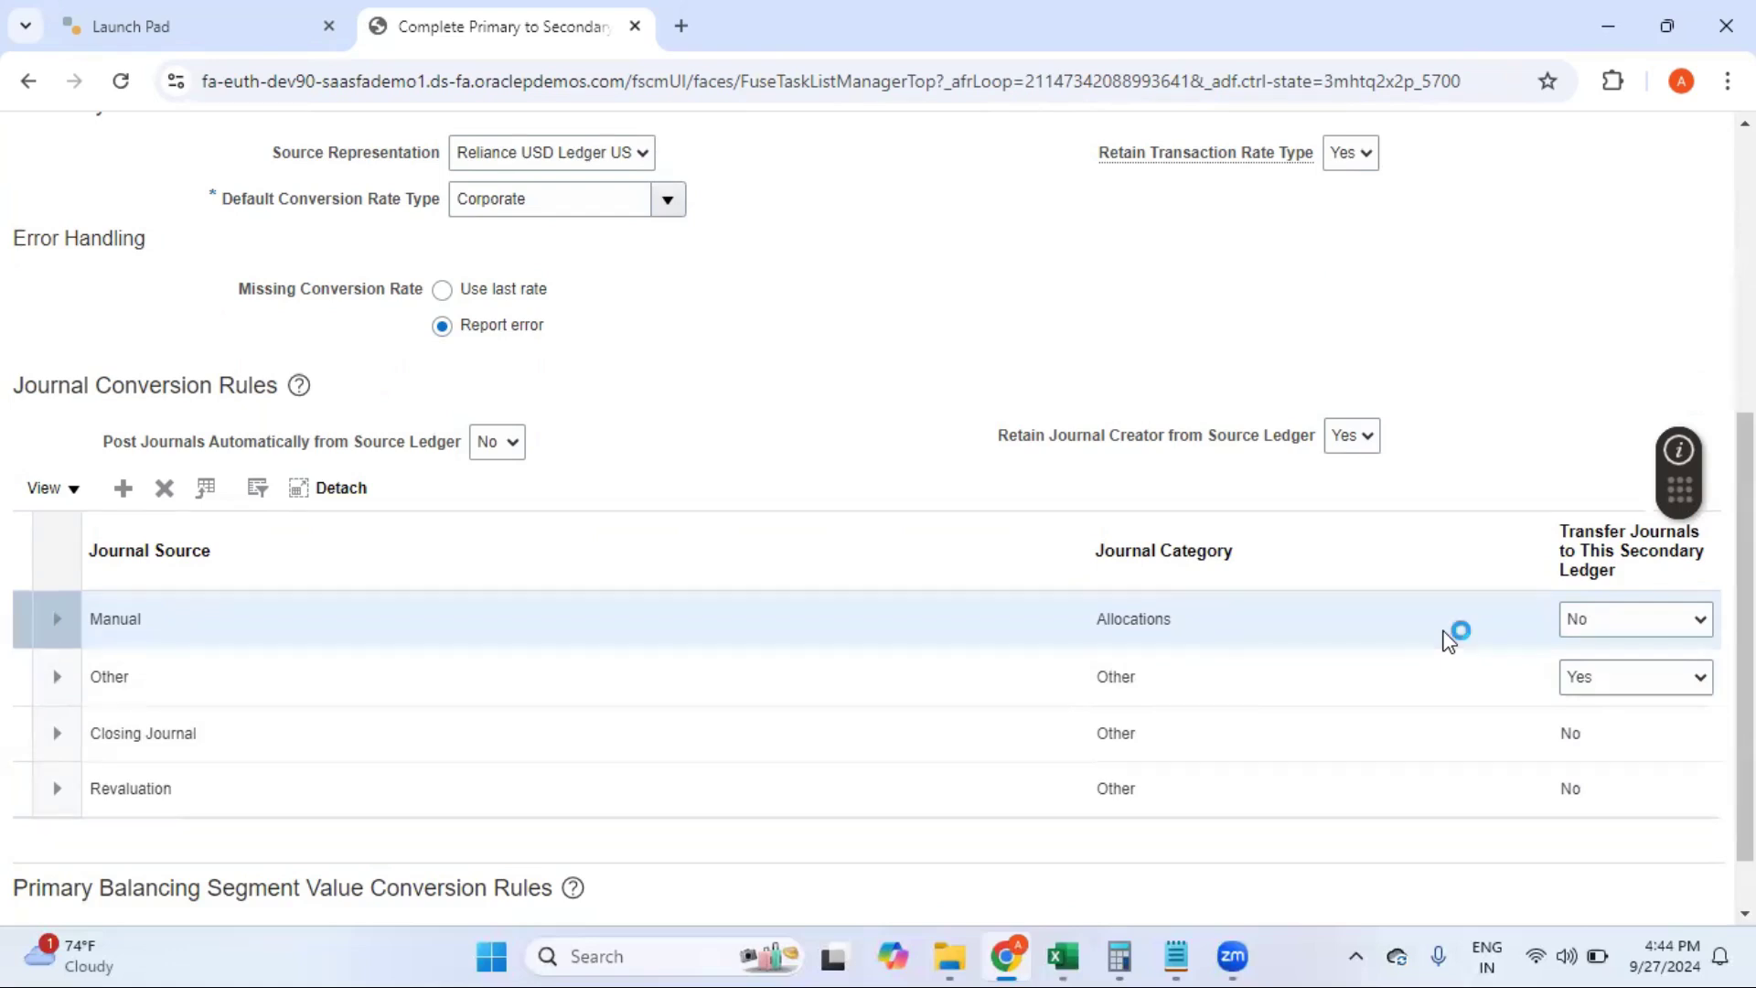